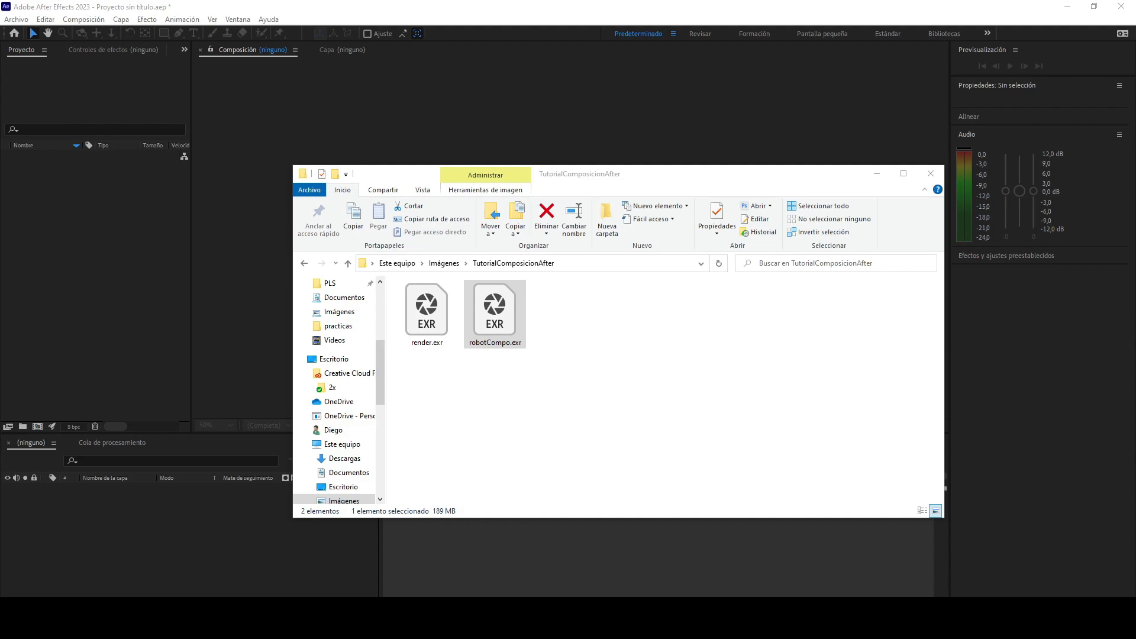
# Import robotCompo.exr into the project and create a composition from it.
pyautogui.moveTo(481, 323); pyautogui.dragTo(55, 229)
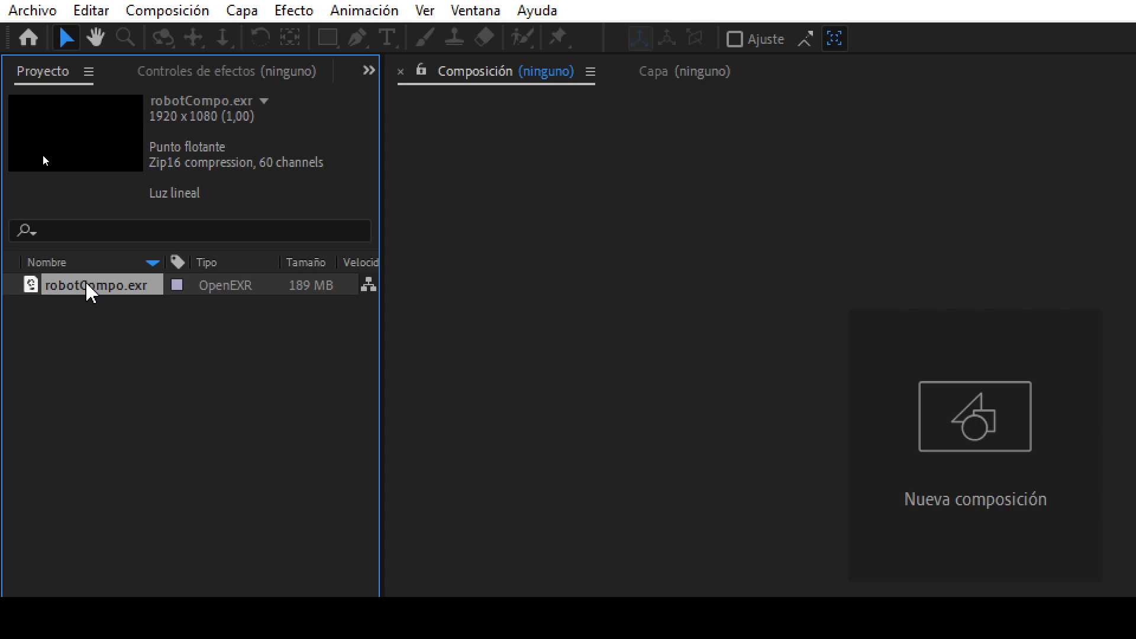
pyautogui.moveTo(90, 290); pyautogui.dragTo(3, 638)
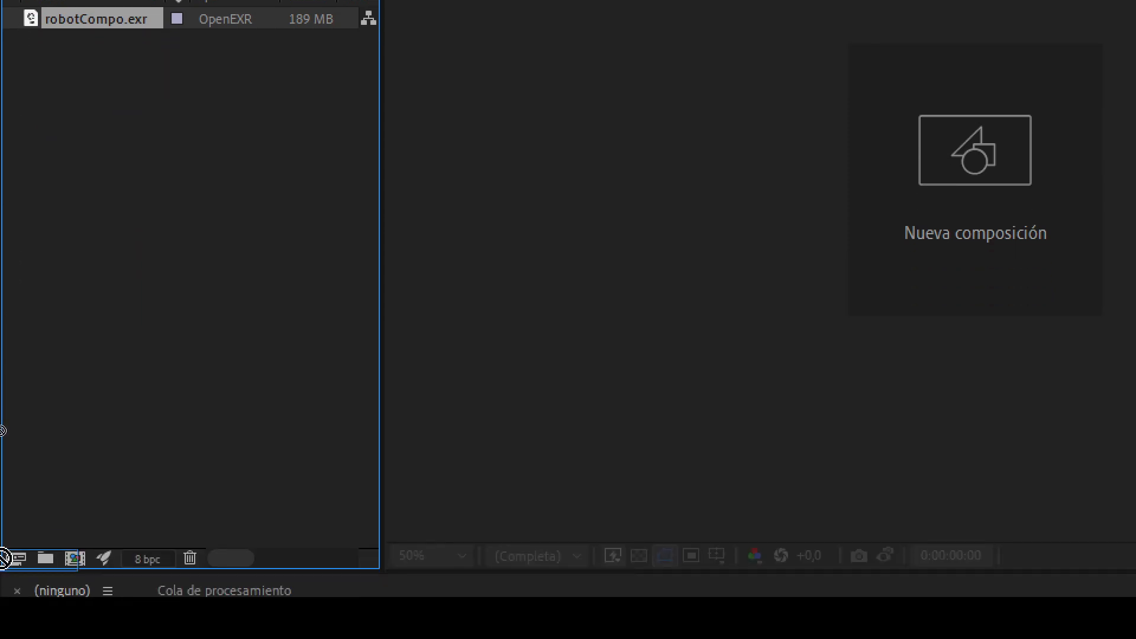
pyautogui.moveTo(2, 558); pyautogui.dragTo(75, 542)
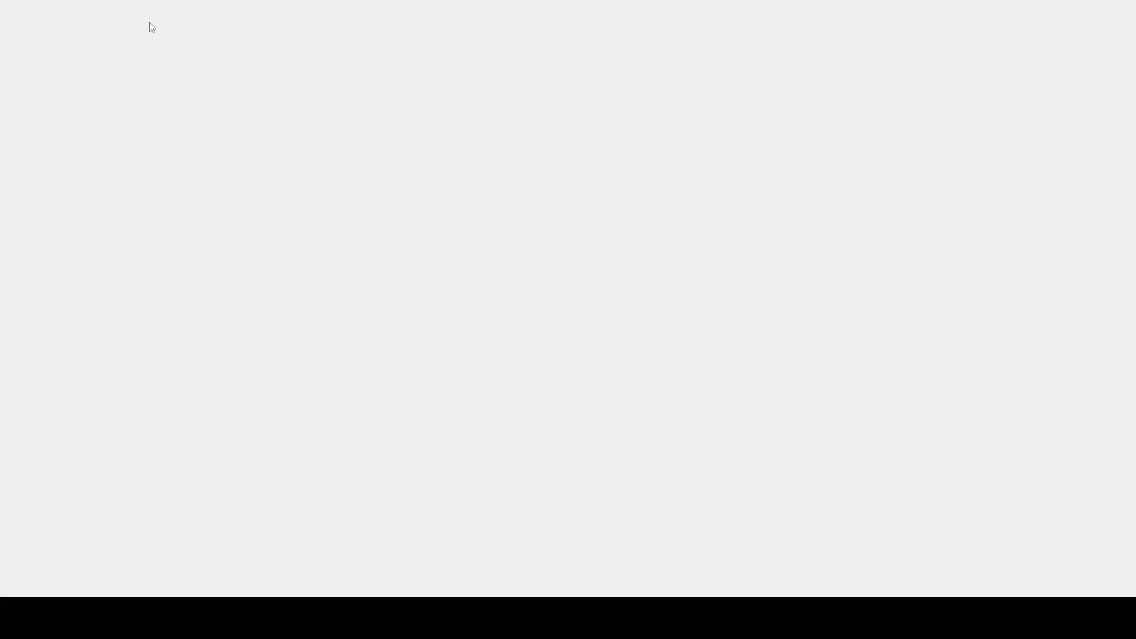
# Apply the EXtractoR 3D channel effect to the robotCompo.exr layer and extract the ViewLayer.Combined pass.
pyautogui.click(146, 20)
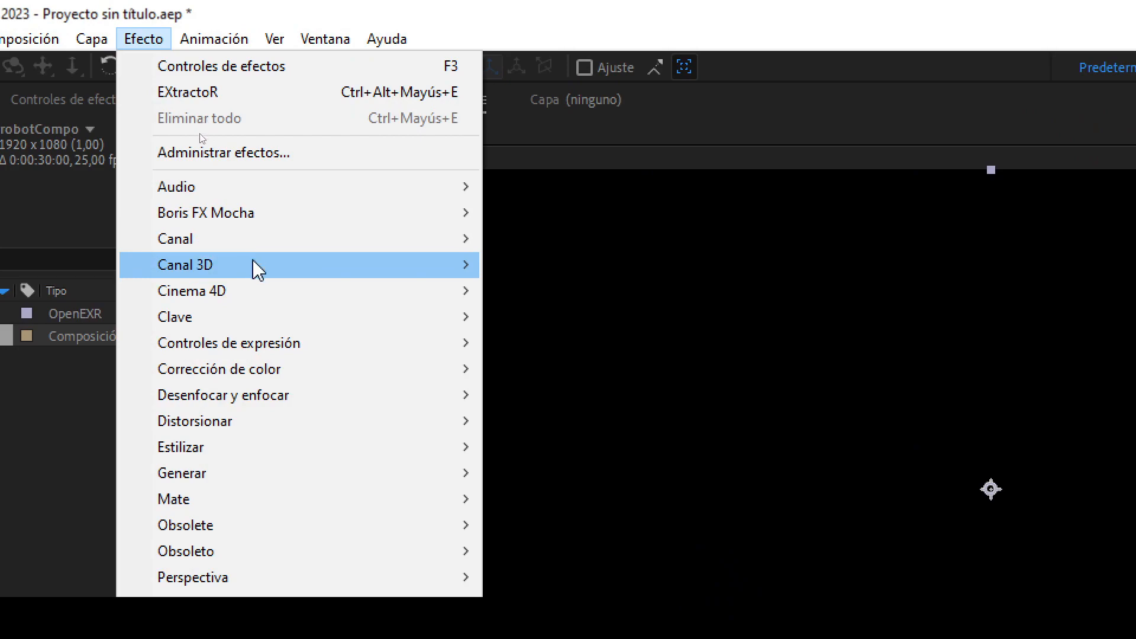
pyautogui.moveTo(254, 264)
pyautogui.click(566, 291)
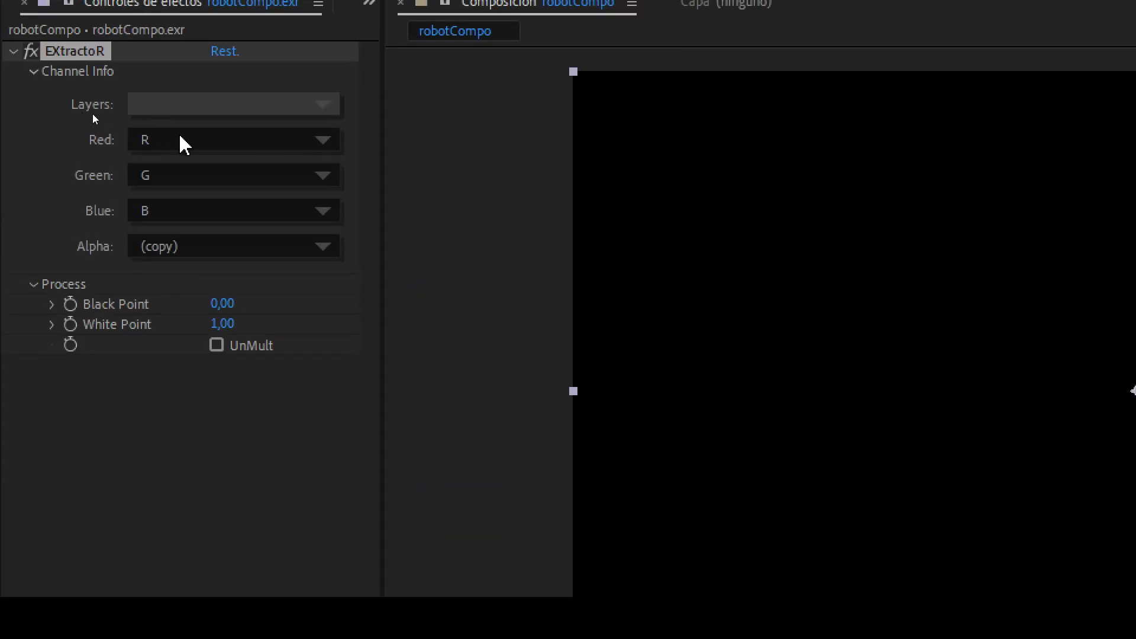
pyautogui.click(194, 103)
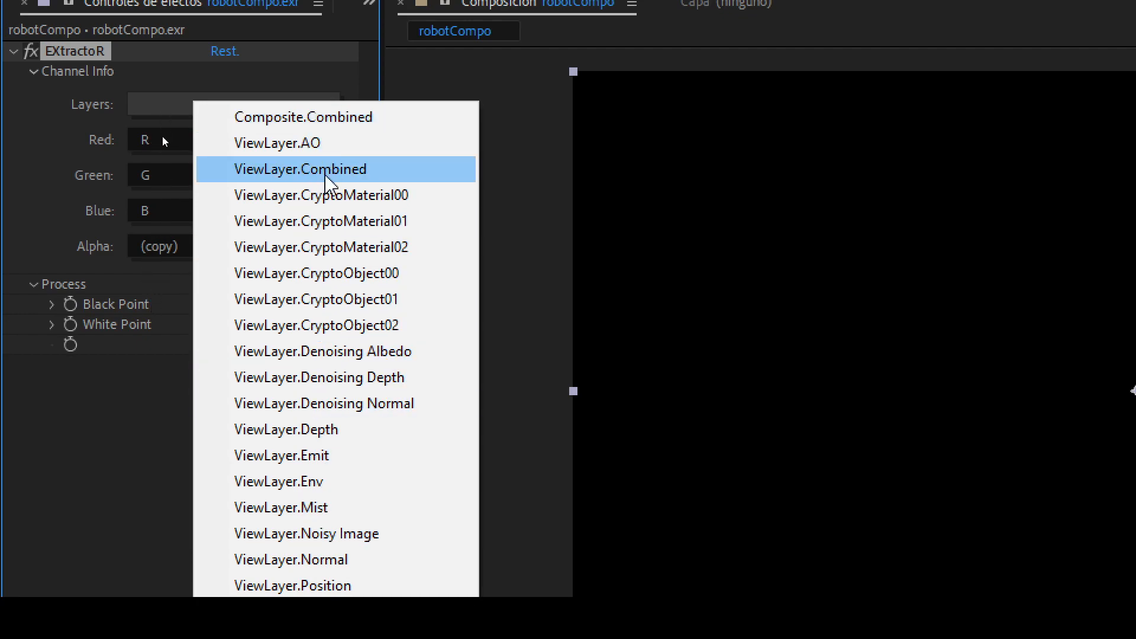
pyautogui.click(286, 171)
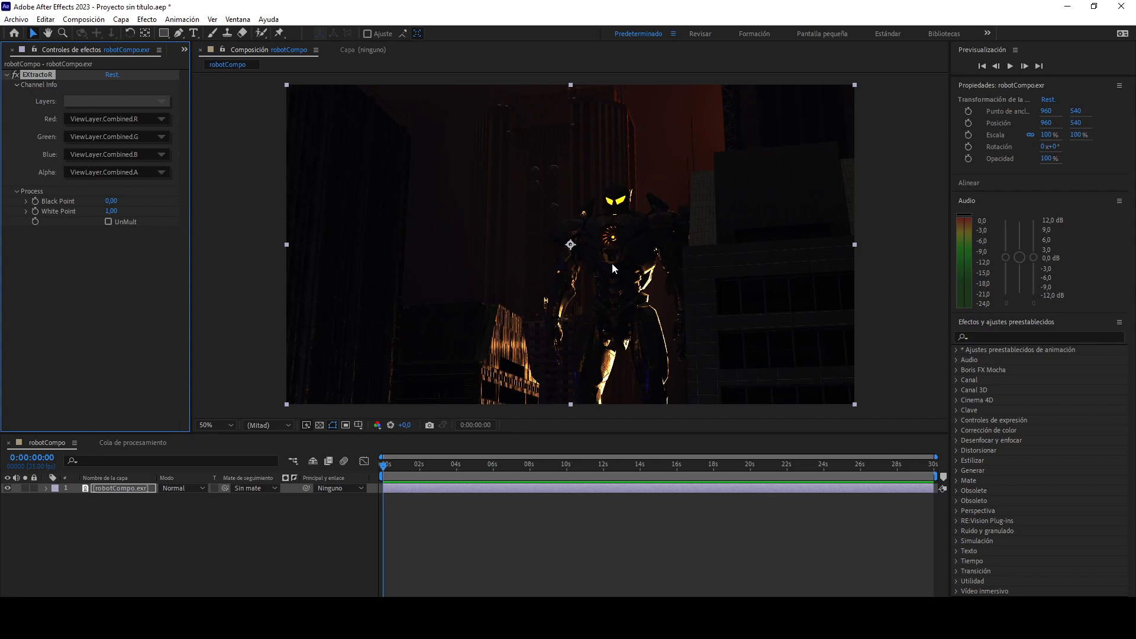
# Set the project's color depth to 32 bits per channel (float) and its 3D LUT interpolation to Tetrahedral.
pyautogui.scroll(1, 71, 52)
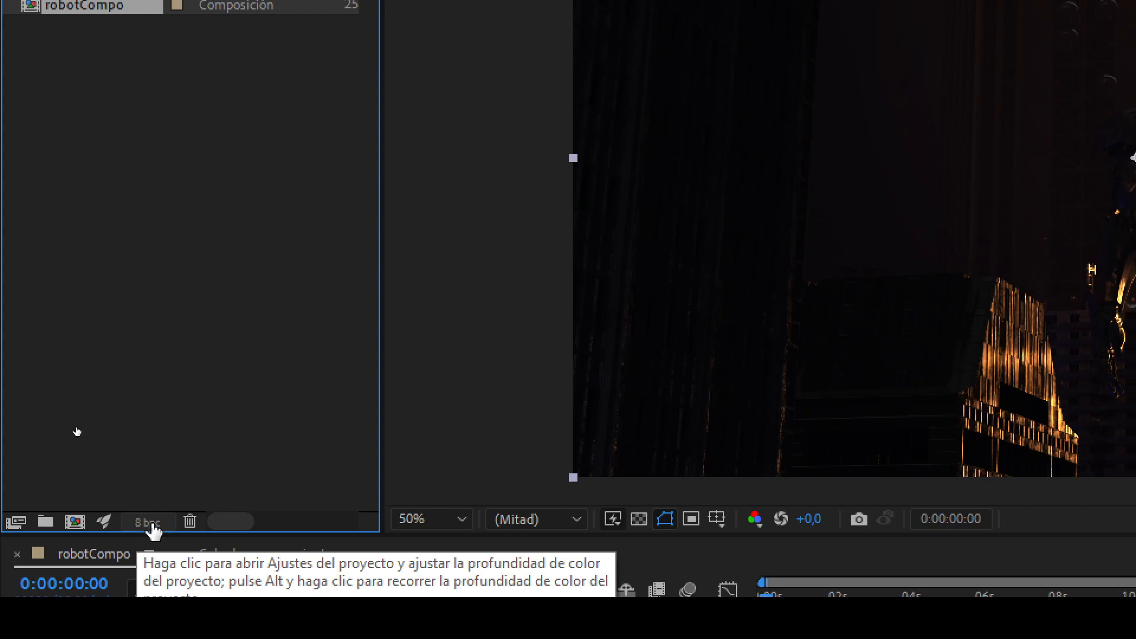
pyautogui.click(148, 523)
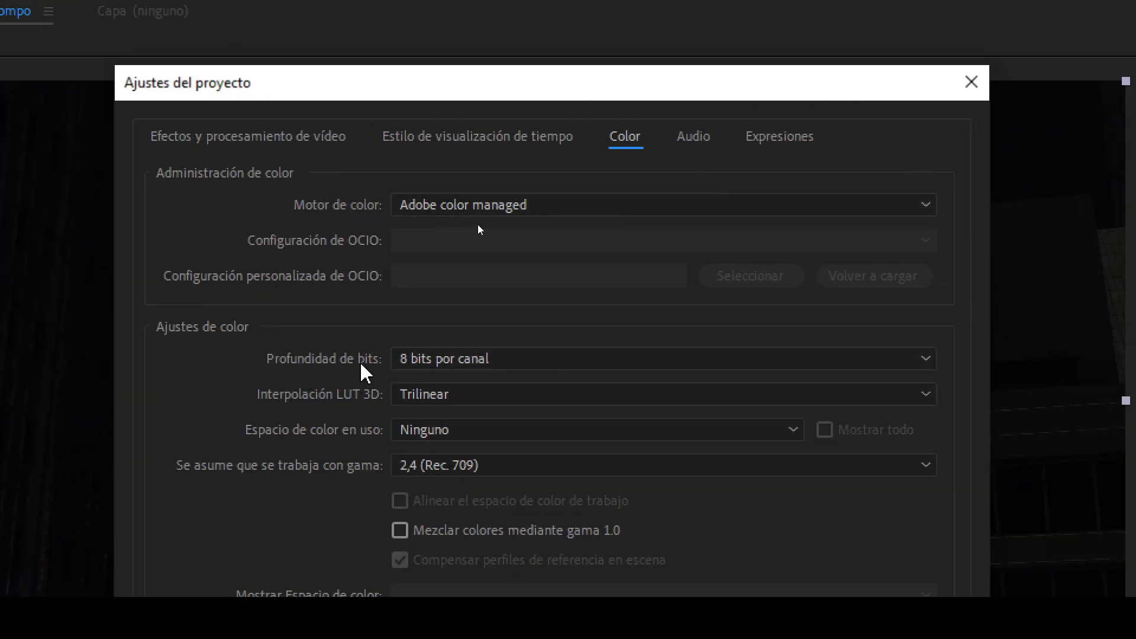
pyautogui.click(426, 361)
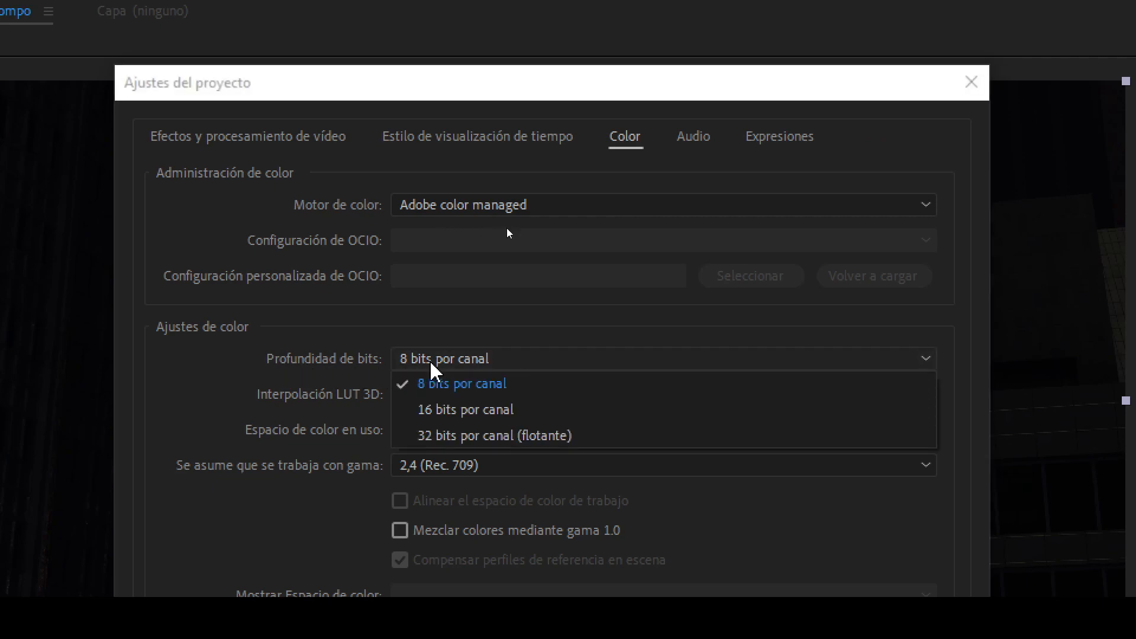
pyautogui.click(438, 438)
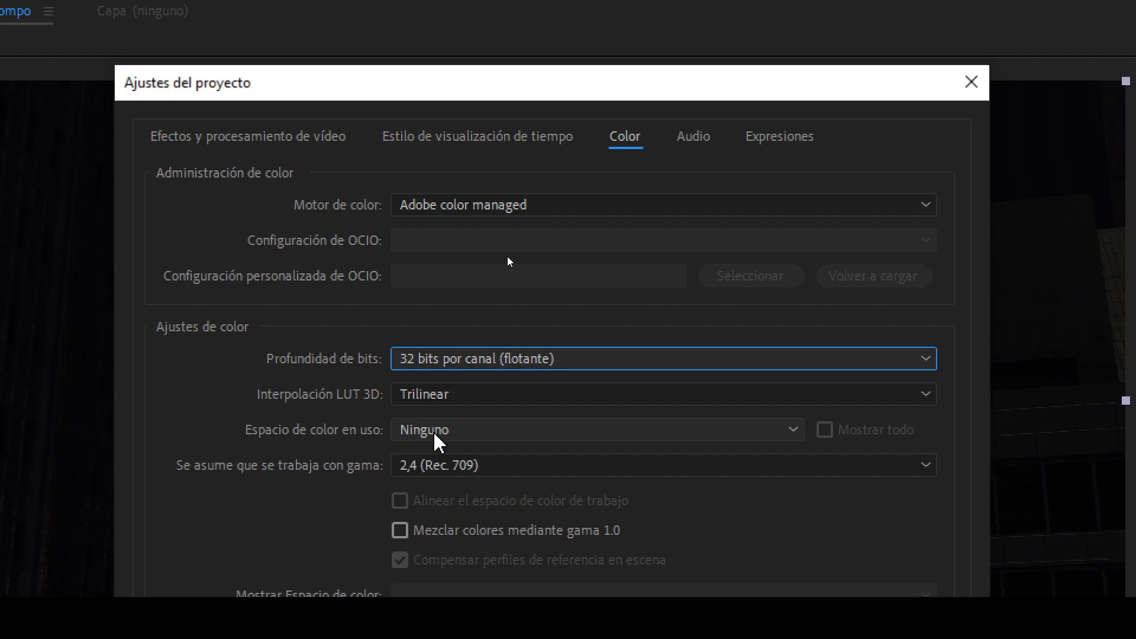
pyautogui.click(432, 395)
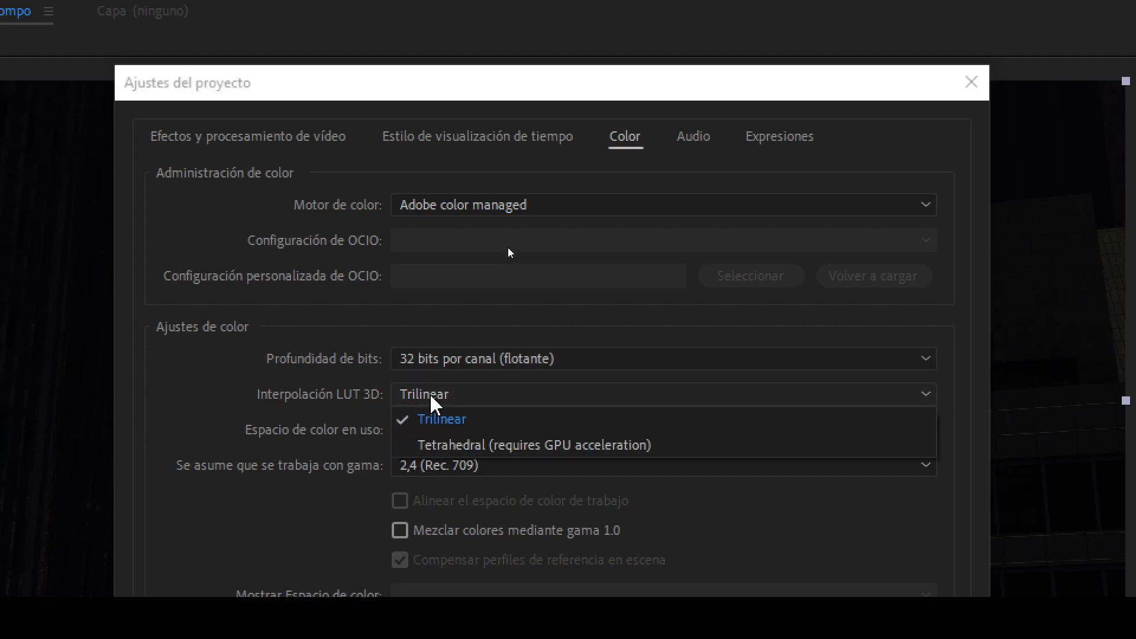
pyautogui.click(443, 445)
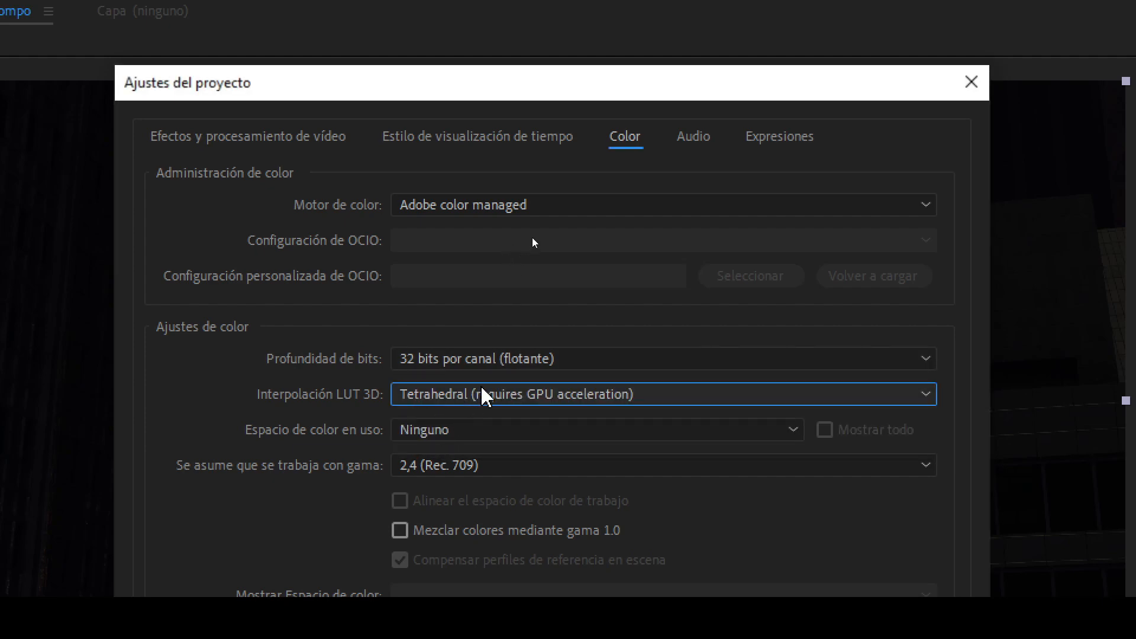
pyautogui.click(451, 435)
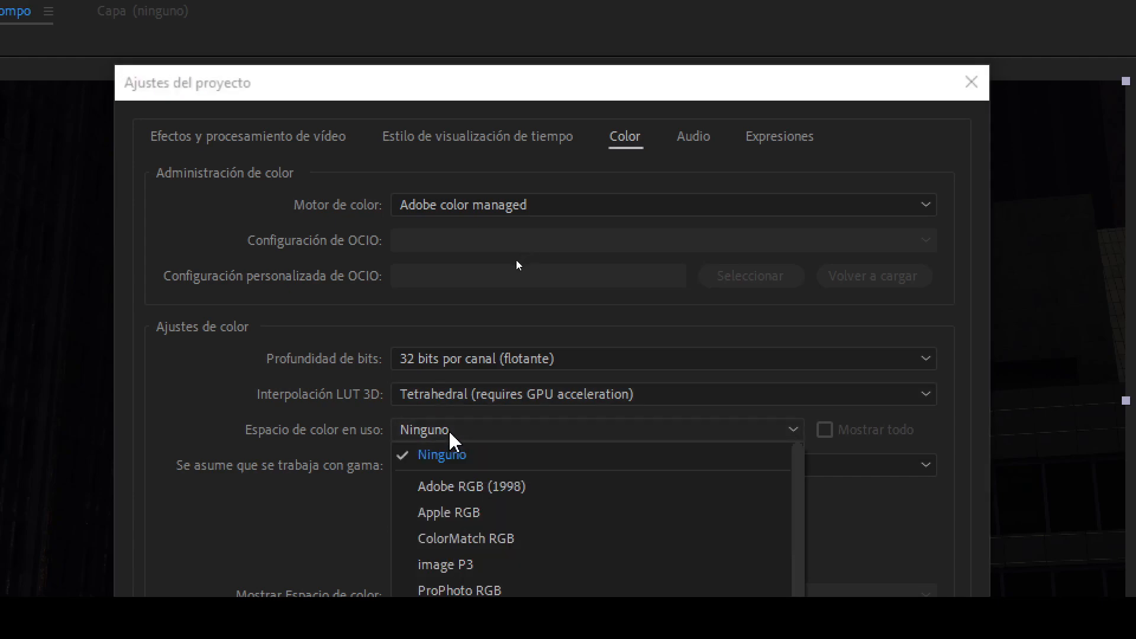
pyautogui.click(374, 435)
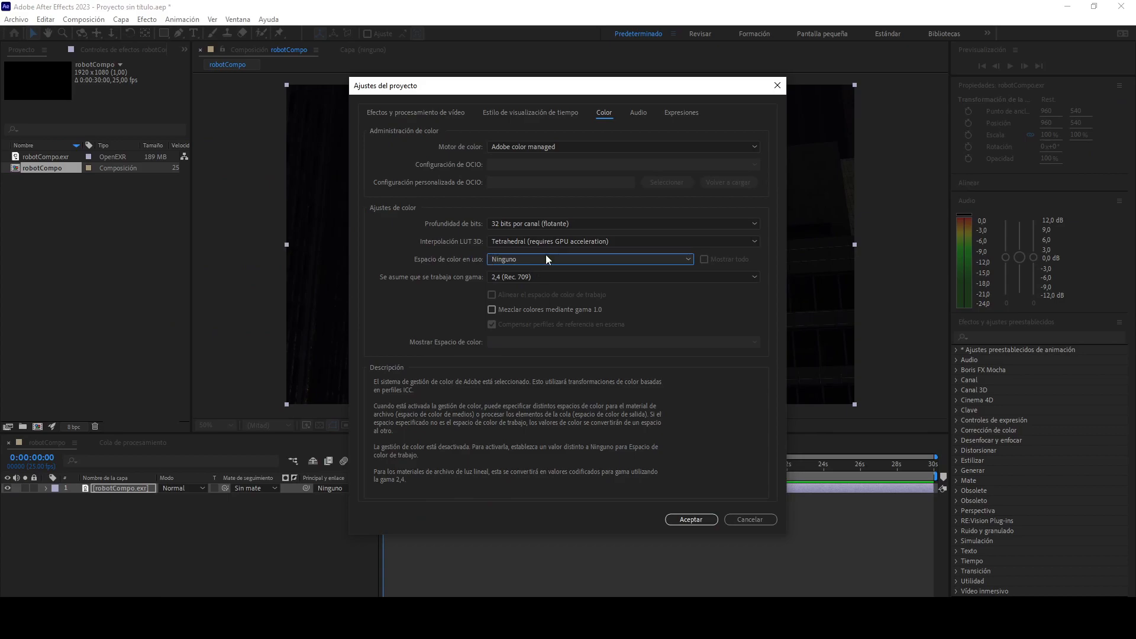
pyautogui.click(688, 520)
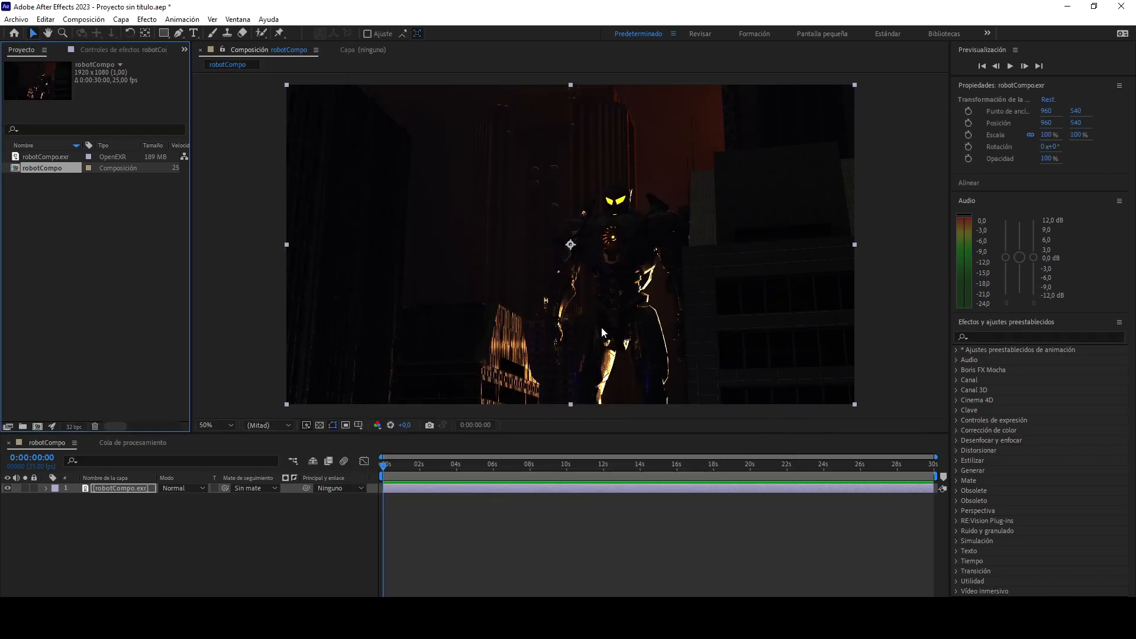
# Set the project's working color space to ACEScg ACES Working Space AMPAS S-2014-004 and enable linearizing the working space.
pyautogui.scroll(-3, 605, 306)
pyautogui.scroll(4, 604, 306)
pyautogui.scroll(-2, 605, 306)
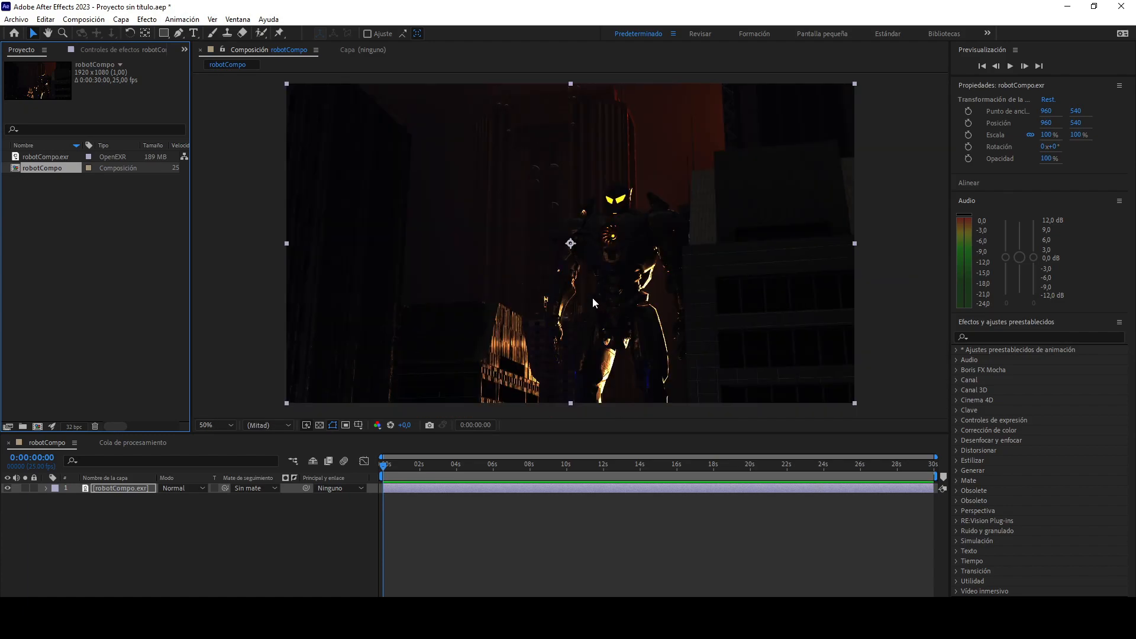
pyautogui.click(73, 427)
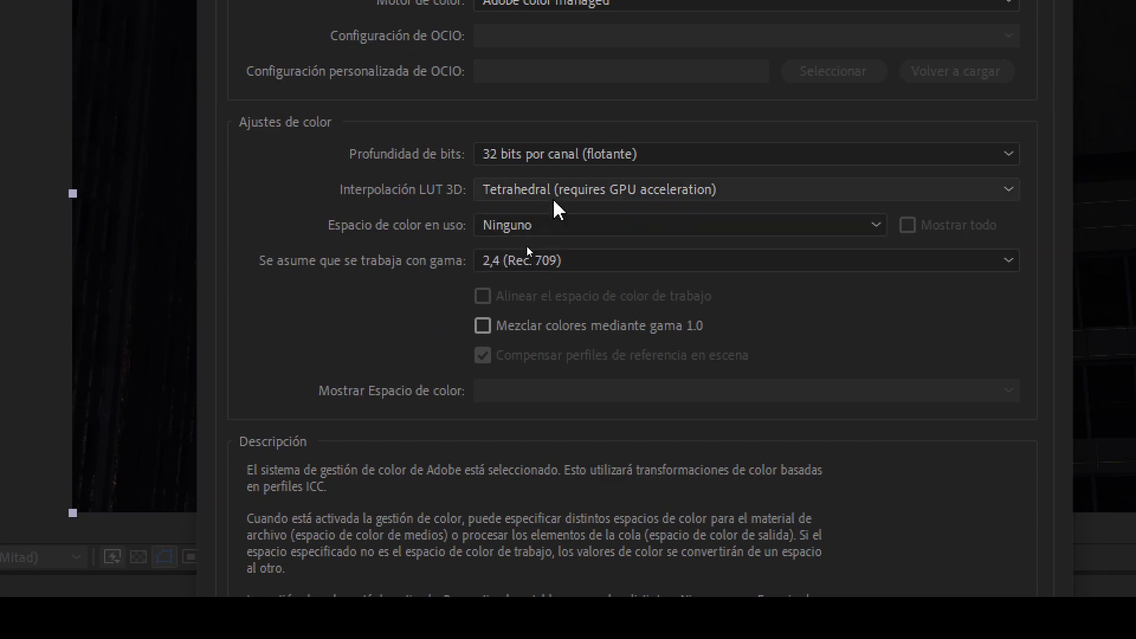
pyautogui.click(530, 233)
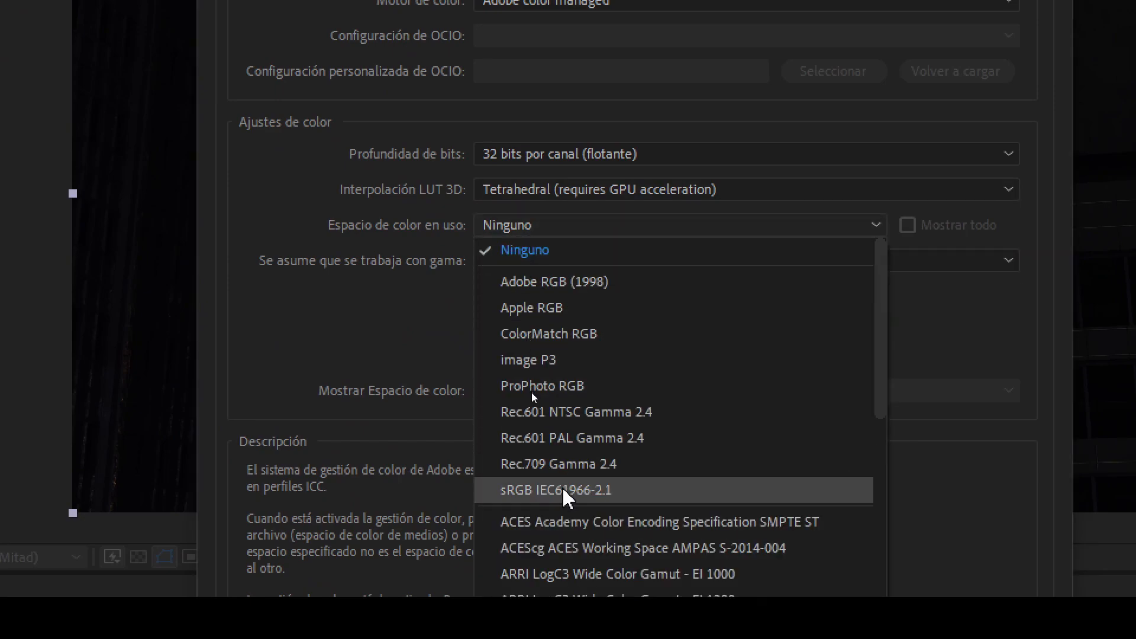
pyautogui.click(566, 551)
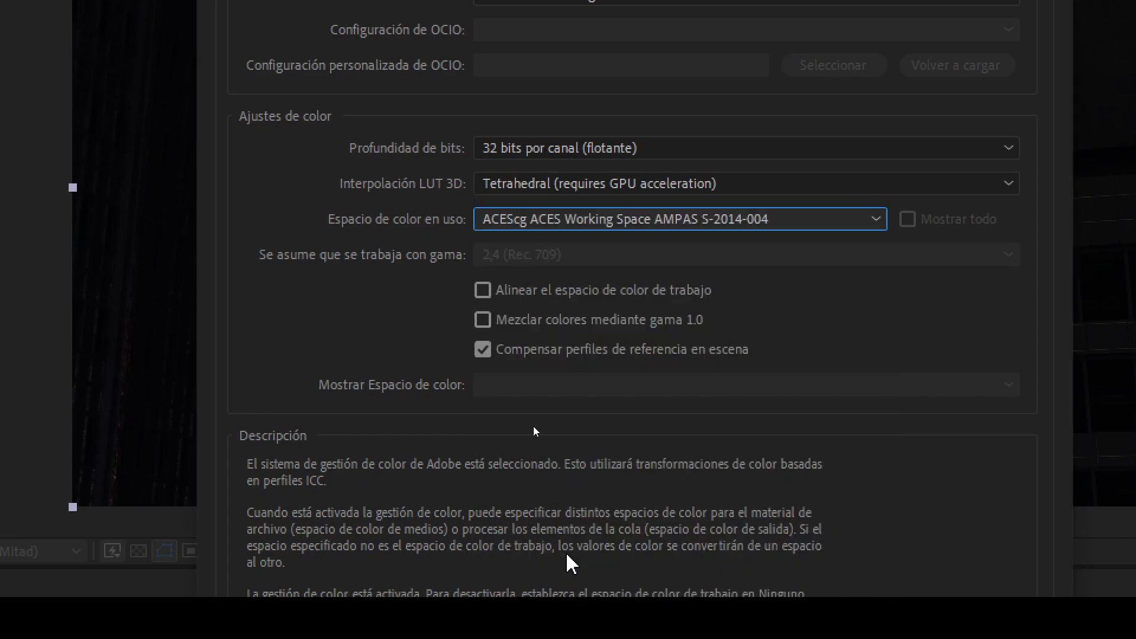
pyautogui.click(500, 293)
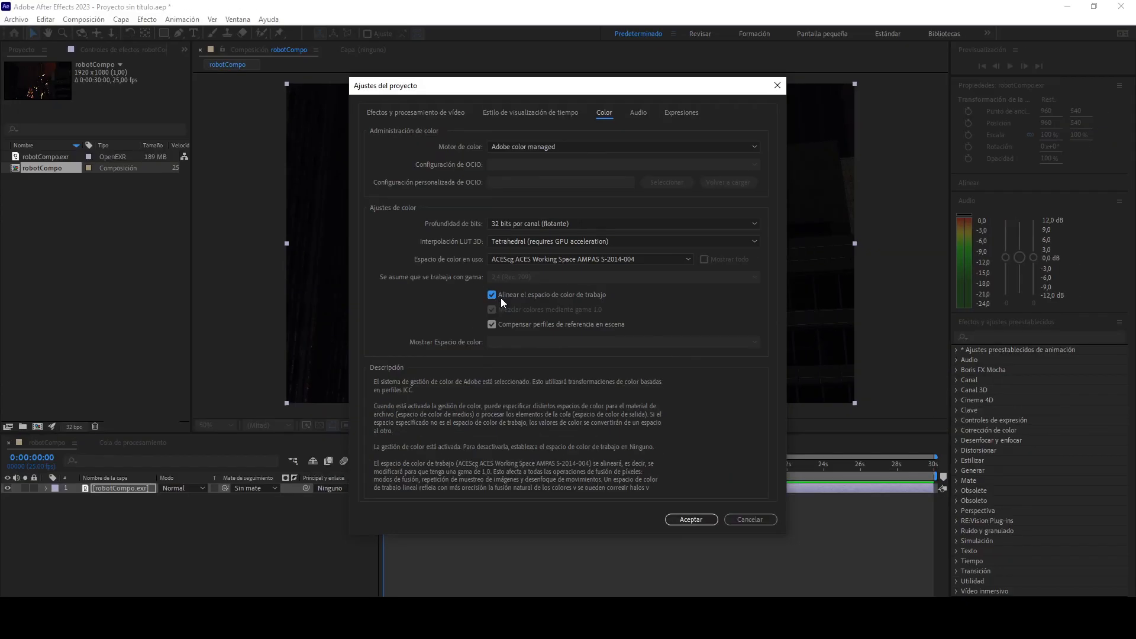
pyautogui.click(675, 517)
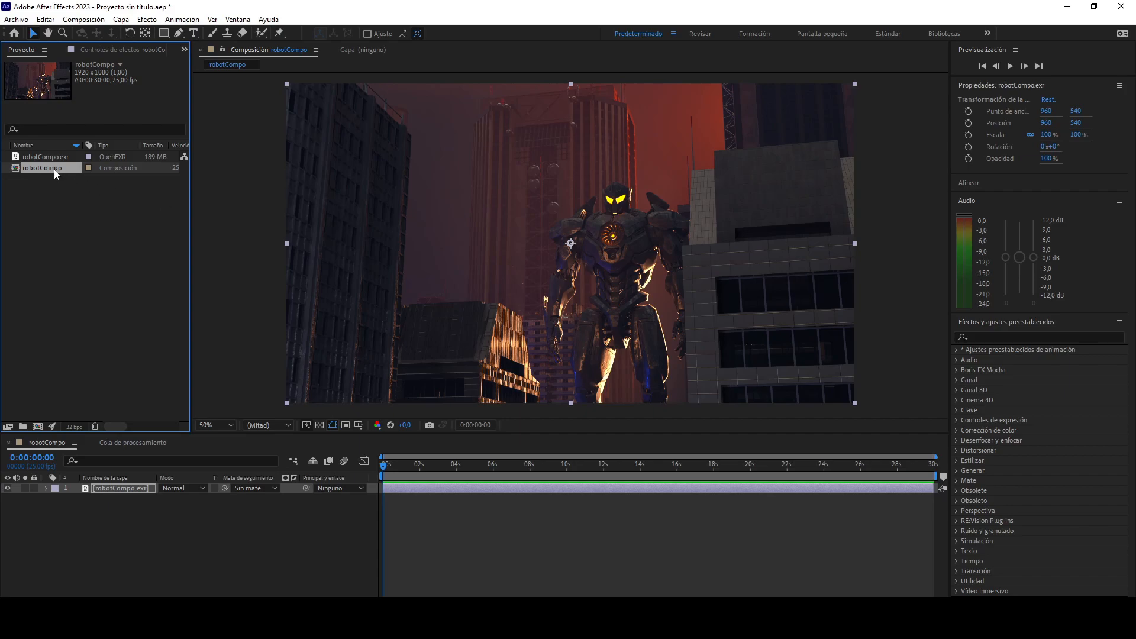
pyautogui.click(73, 427)
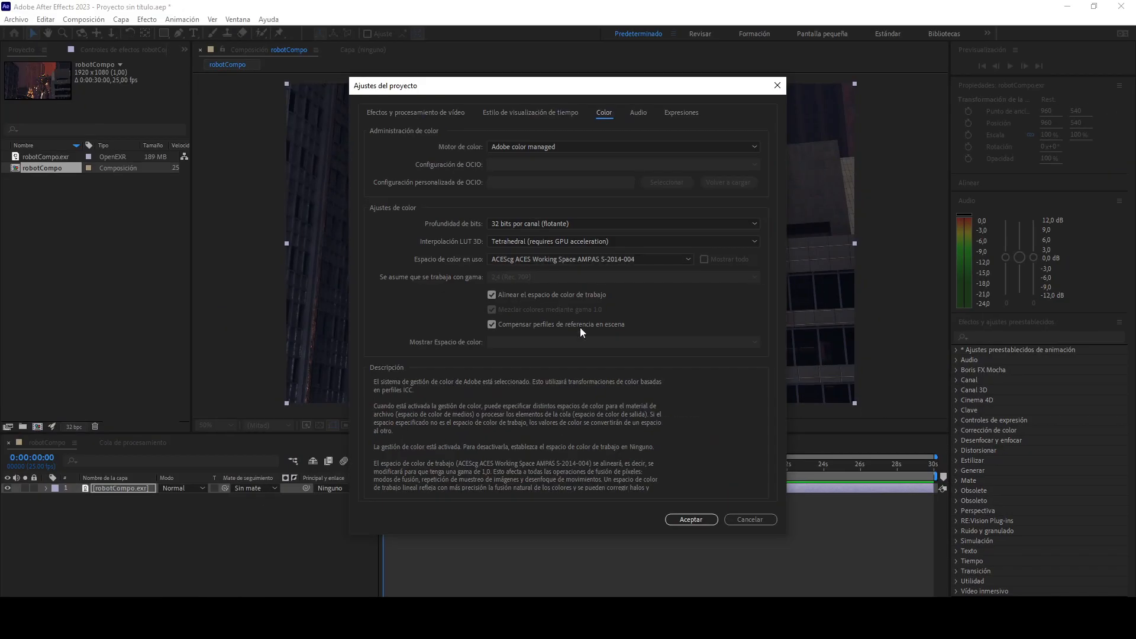
pyautogui.click(692, 521)
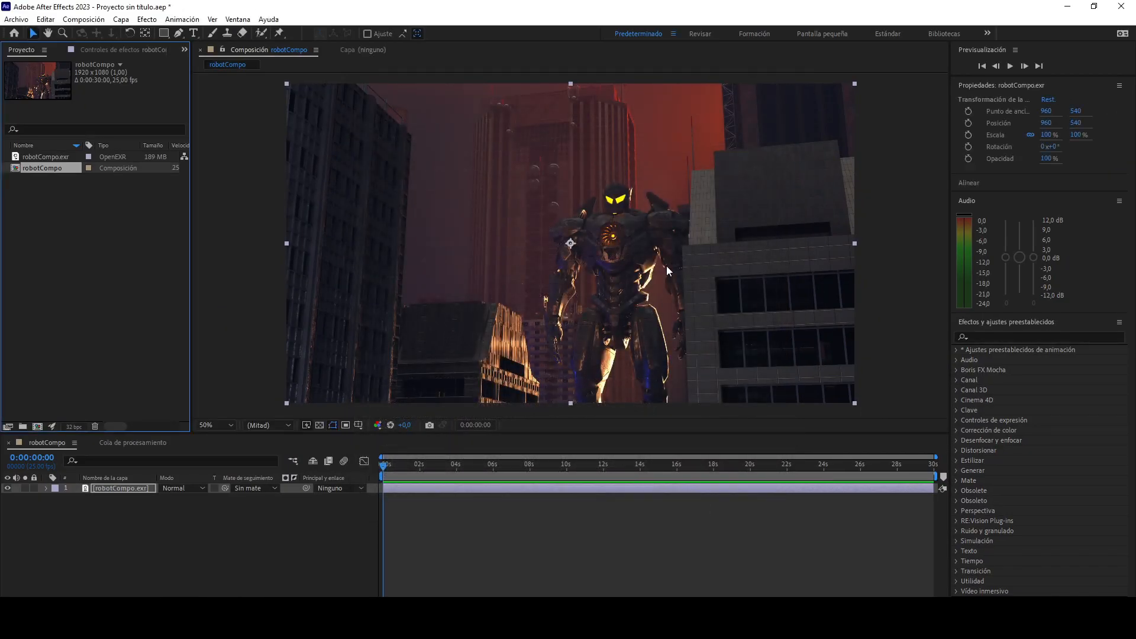
pyautogui.press('.')
pyautogui.press(',')
# Rename the robotCompo.exr layer in the timeline as Base.
pyautogui.click(129, 486)
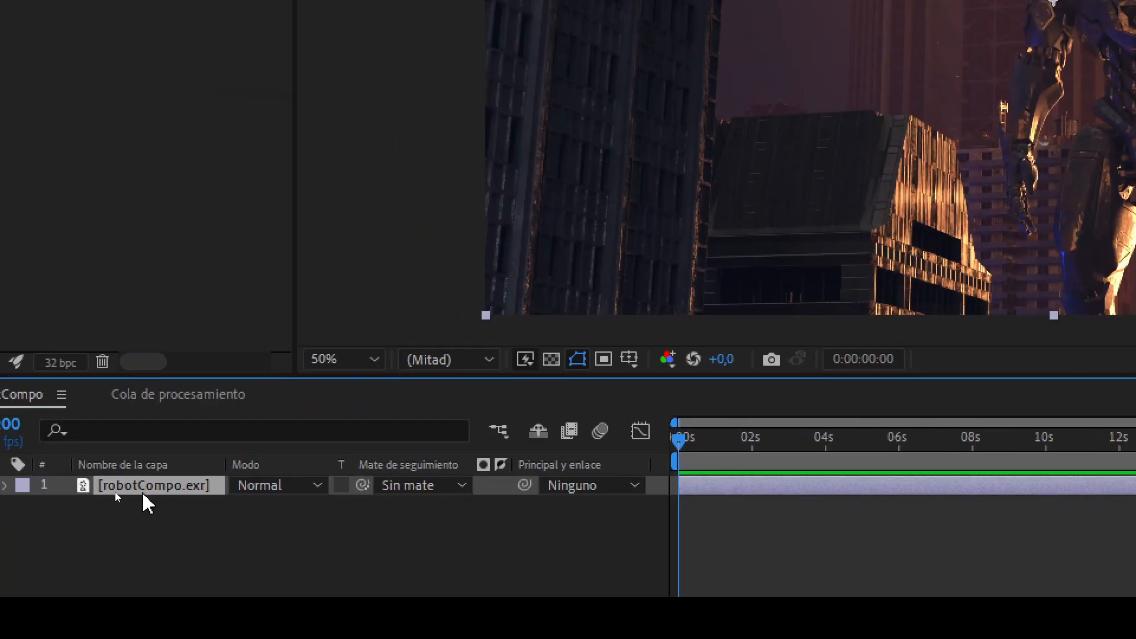
pyautogui.press('Return')
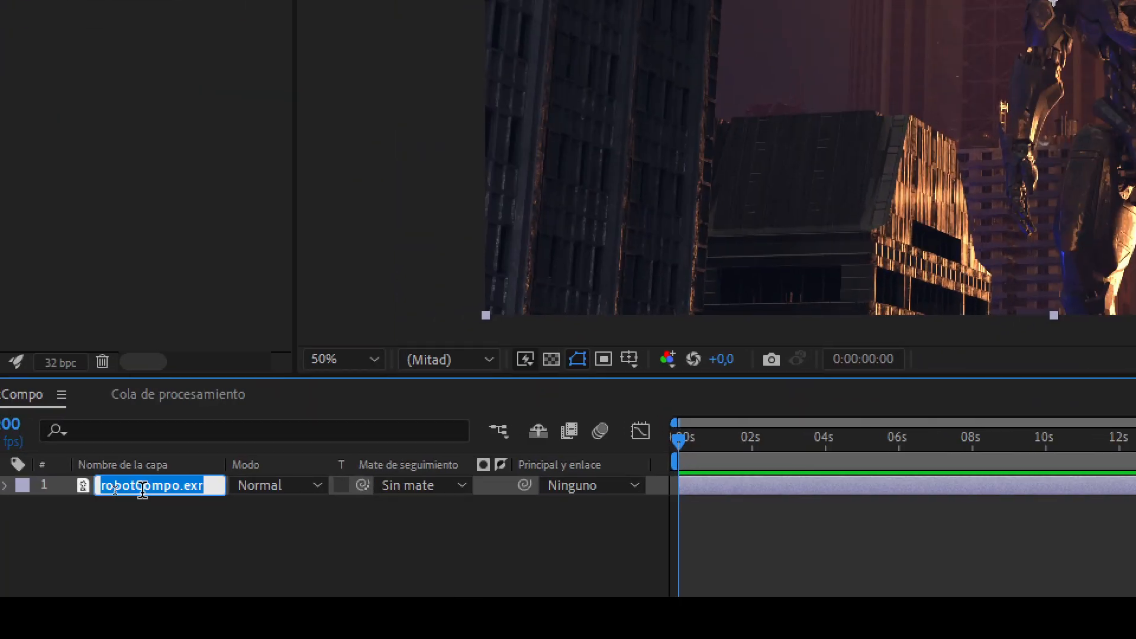
pyautogui.write('Base')
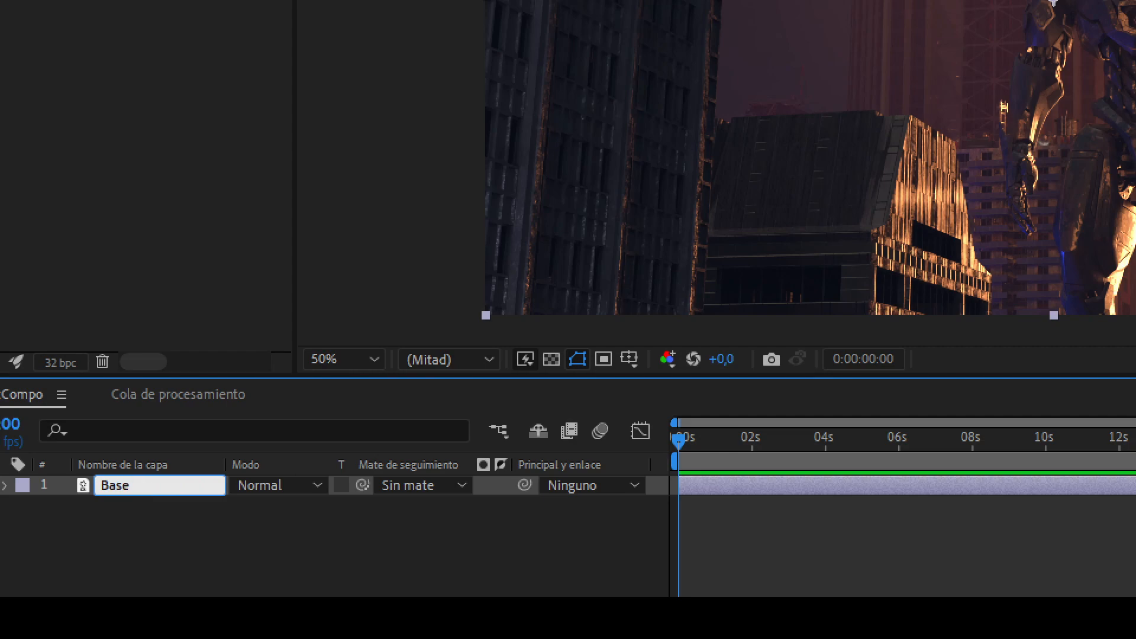
pyautogui.press('Return')
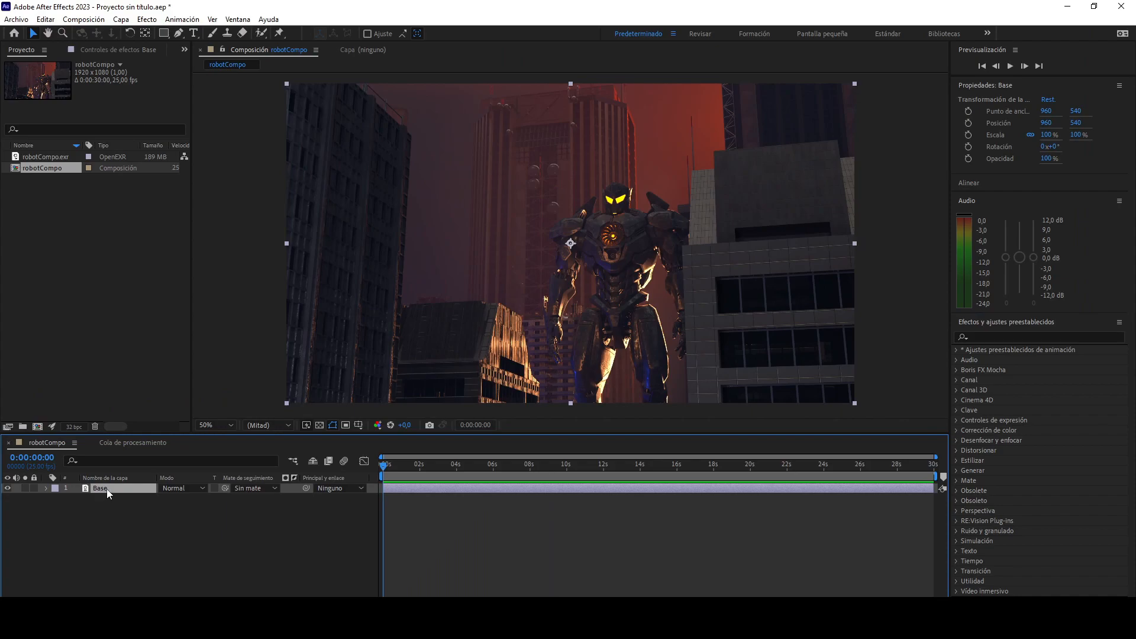
# Duplicate the Base layer, keep a single copy above it and rename that copy as AO.
pyautogui.hotkey('ctrl', 'd')
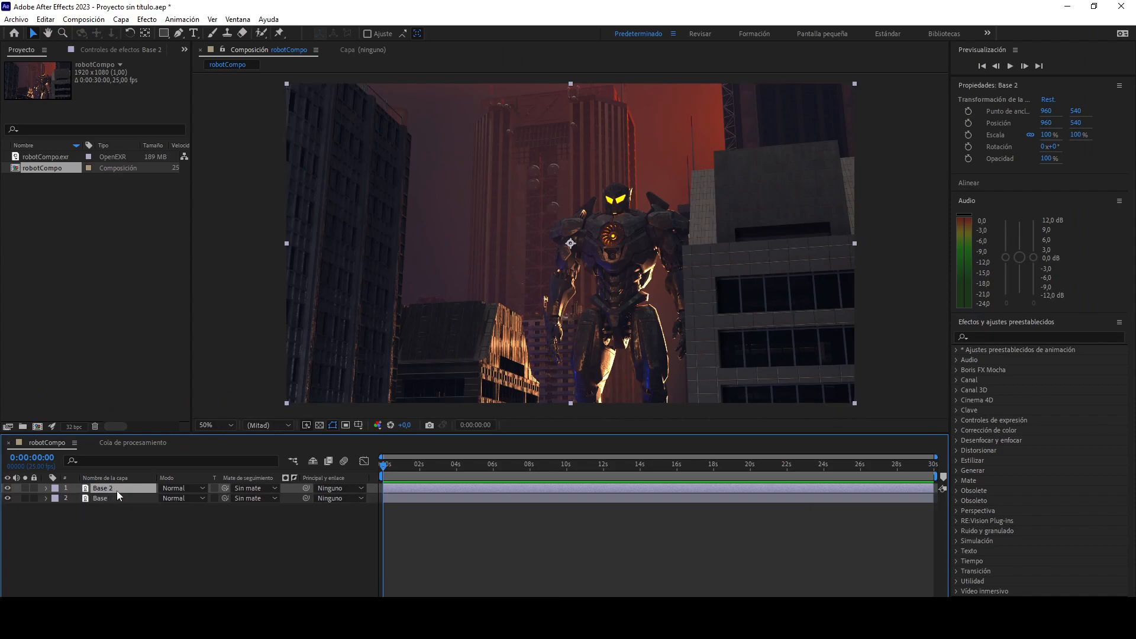
pyautogui.hotkey('ctrl', 'd')
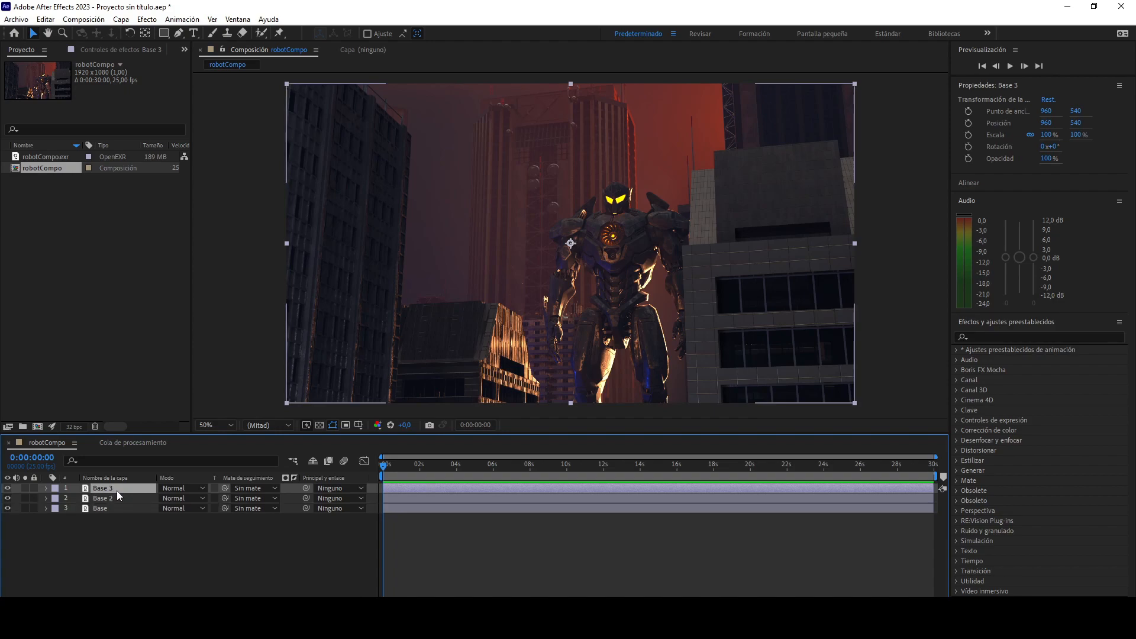
pyautogui.press('Delete')
pyautogui.click(117, 494)
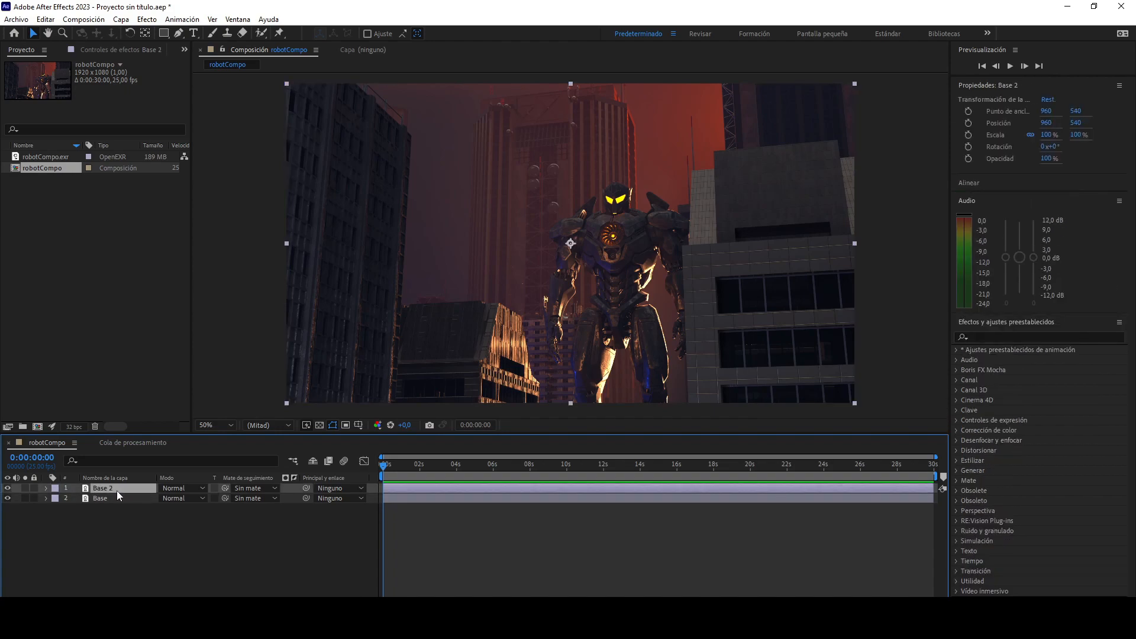
pyautogui.press('Return')
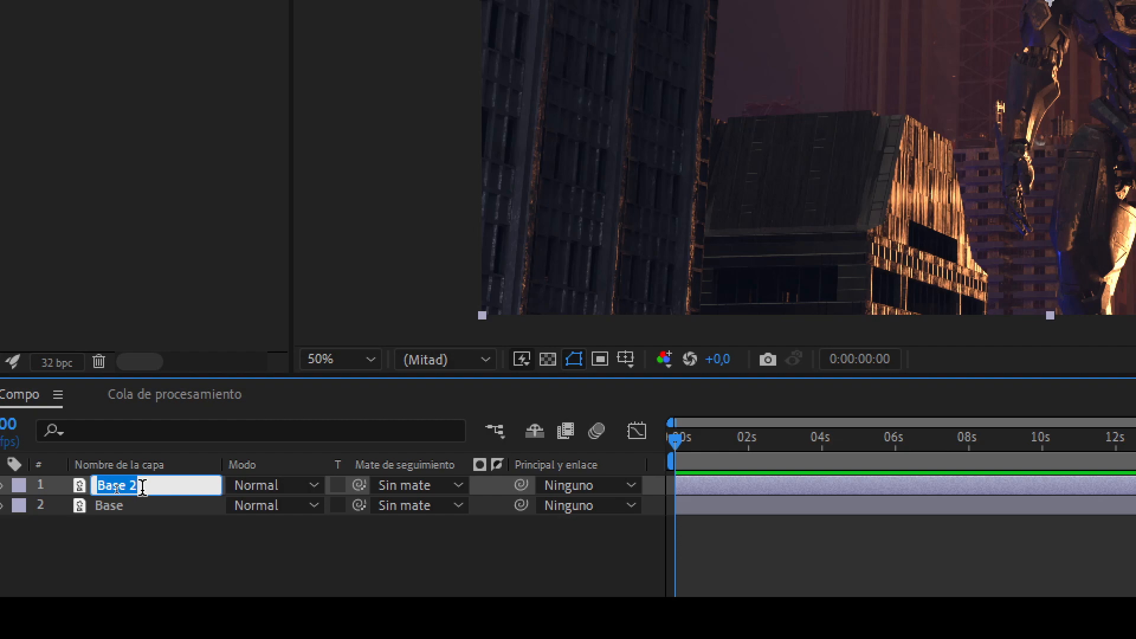
pyautogui.write('AO')
pyautogui.press('Return')
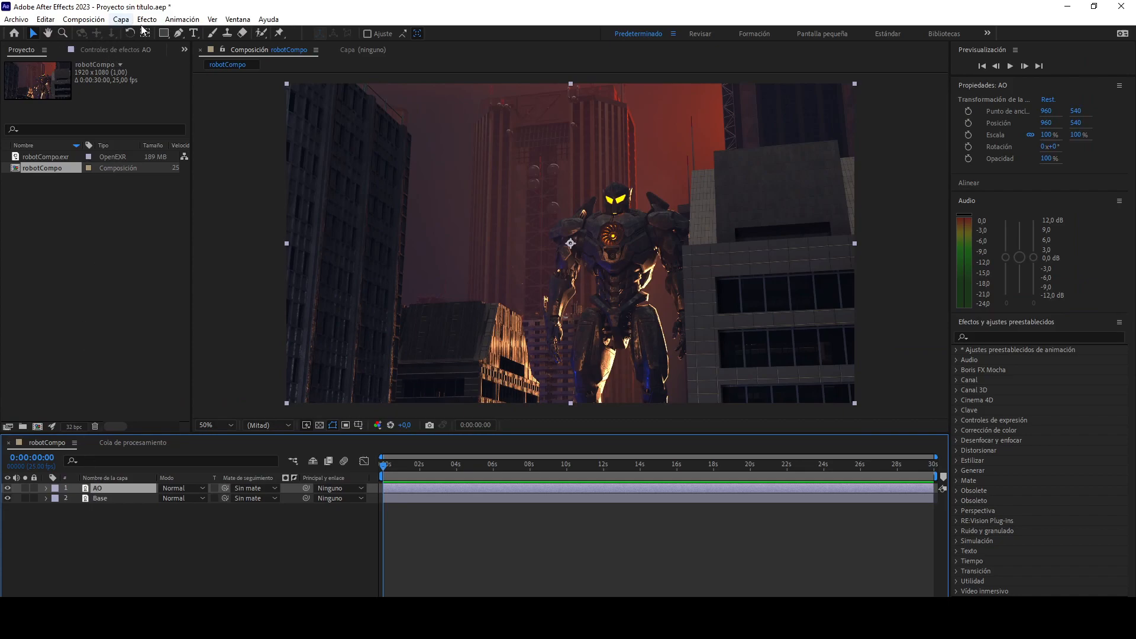
# Set the AO layer's EXtractoR effect to read the ViewLayer.AO pass and refresh the disabled preview.
pyautogui.click(113, 49)
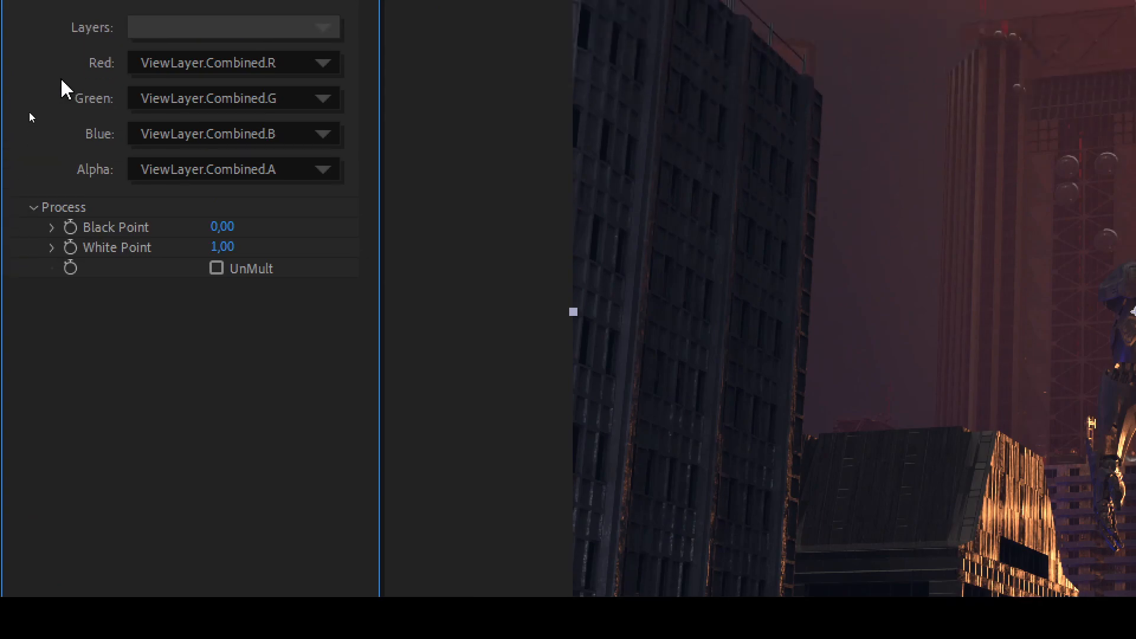
pyautogui.click(189, 130)
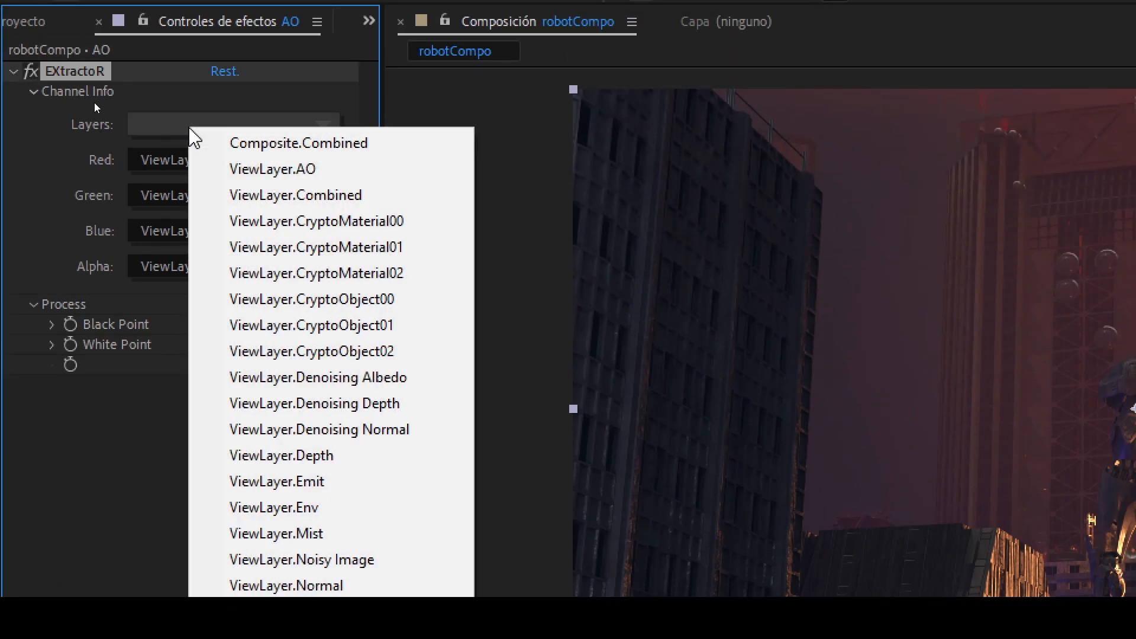
pyautogui.click(304, 174)
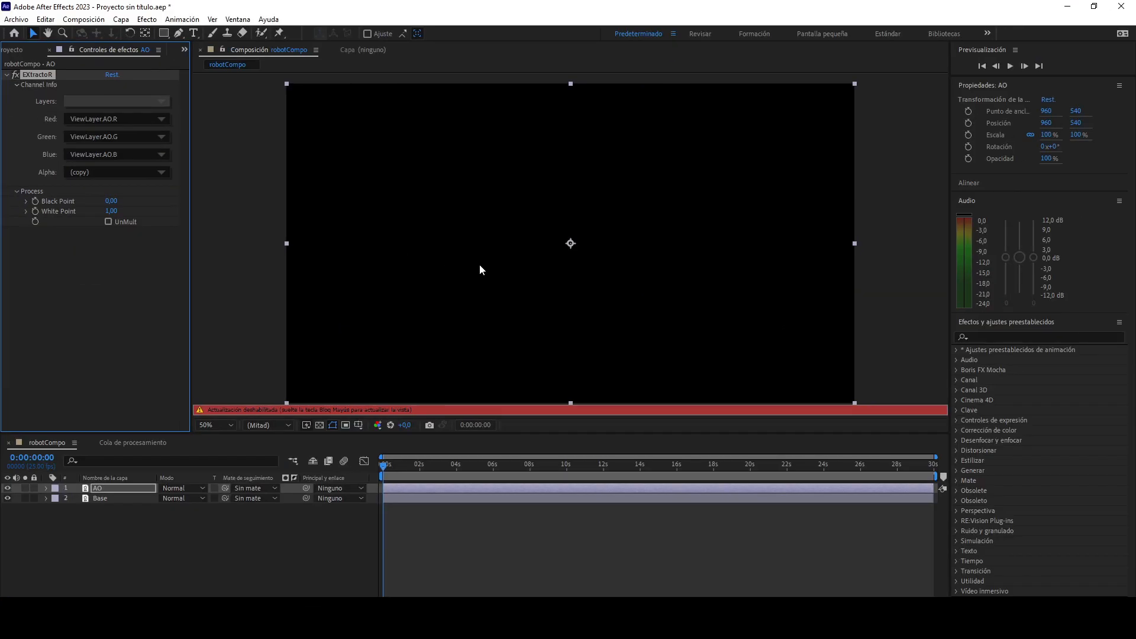
pyautogui.press('capslock')
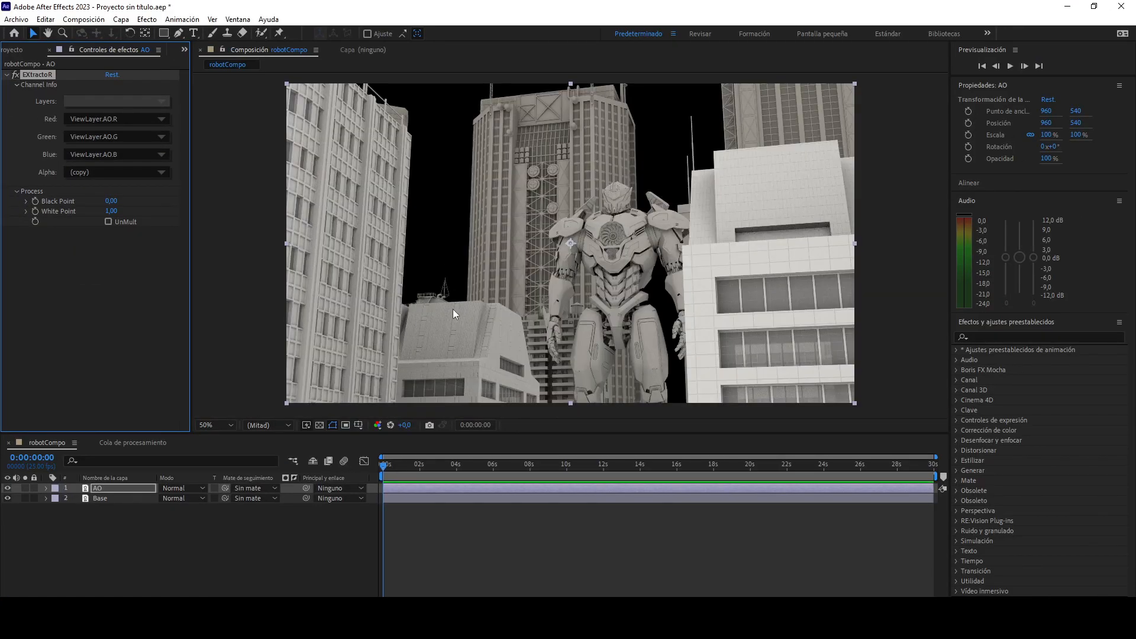
# Set the AO layer's blending mode to Multiplicar so it multiplies over the Base layer.
pyautogui.scroll(2, 615, 258)
pyautogui.moveTo(720, 234); pyautogui.dragTo(607, 268)
pyautogui.scroll(-1, 683, 265)
pyautogui.moveTo(683, 264); pyautogui.dragTo(734, 115)
pyautogui.moveTo(569, 299); pyautogui.dragTo(607, 123)
pyautogui.moveTo(536, 171); pyautogui.dragTo(505, 402)
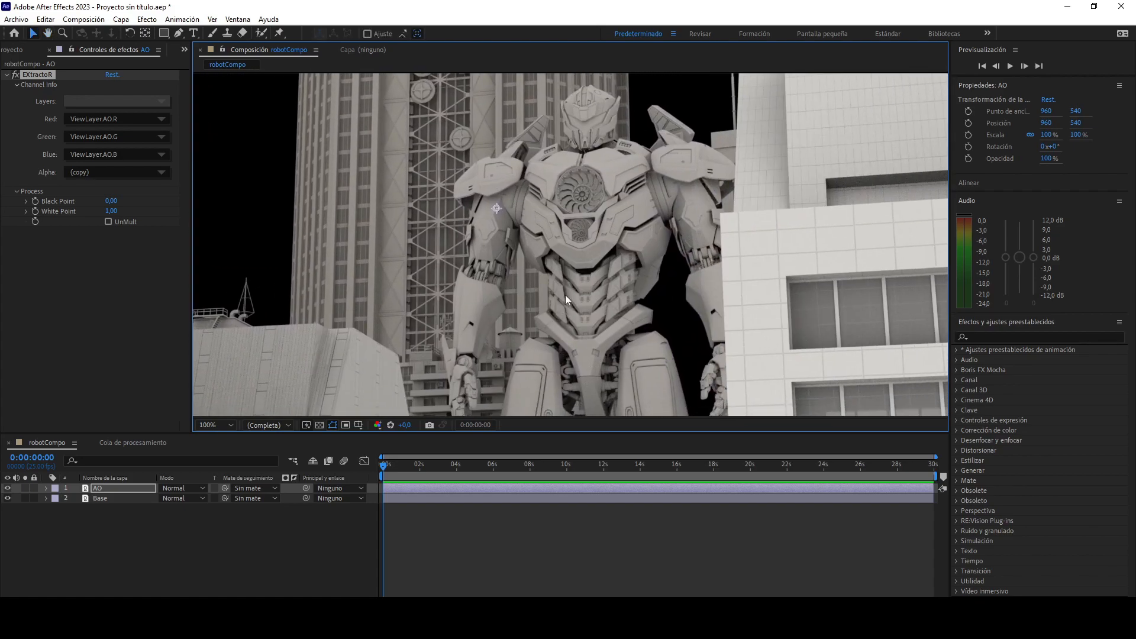
pyautogui.click(130, 487)
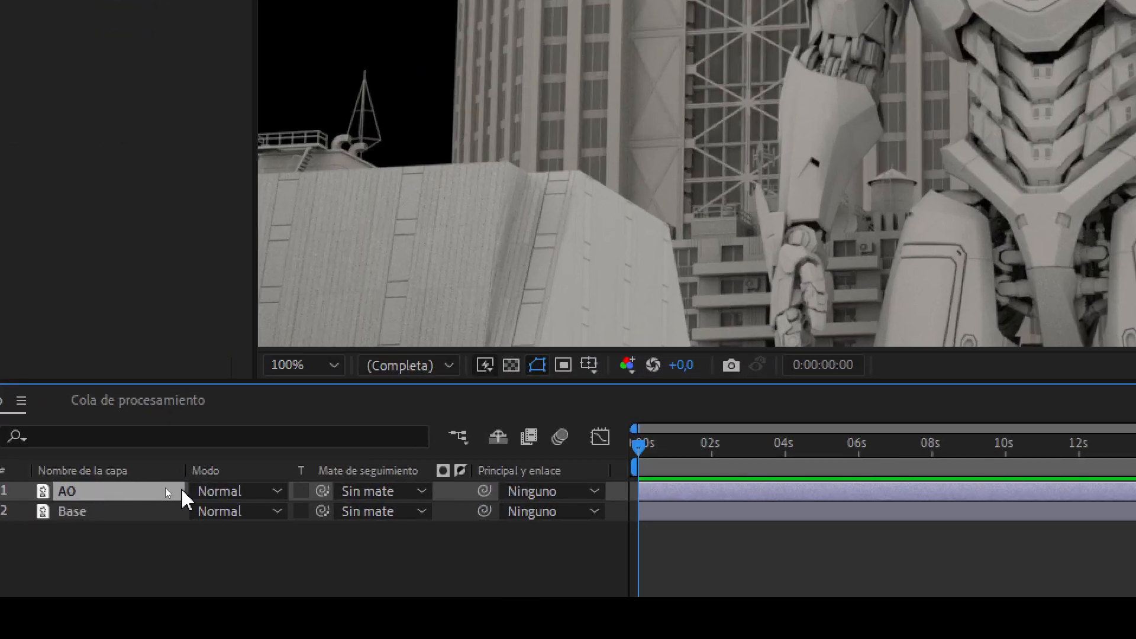
pyautogui.click(190, 490)
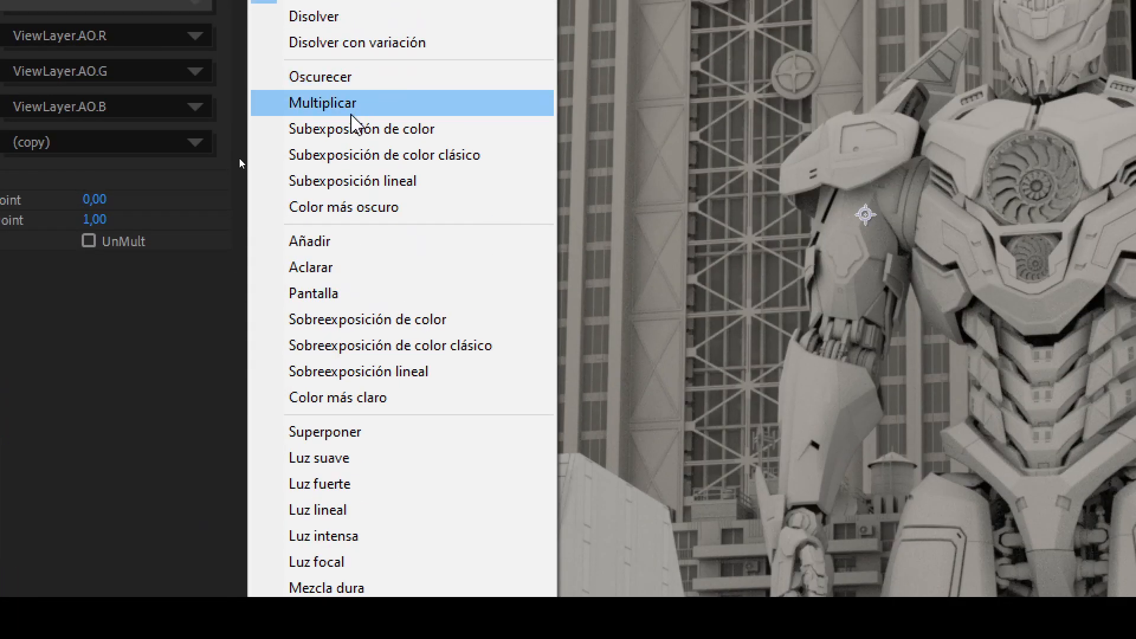
pyautogui.click(358, 109)
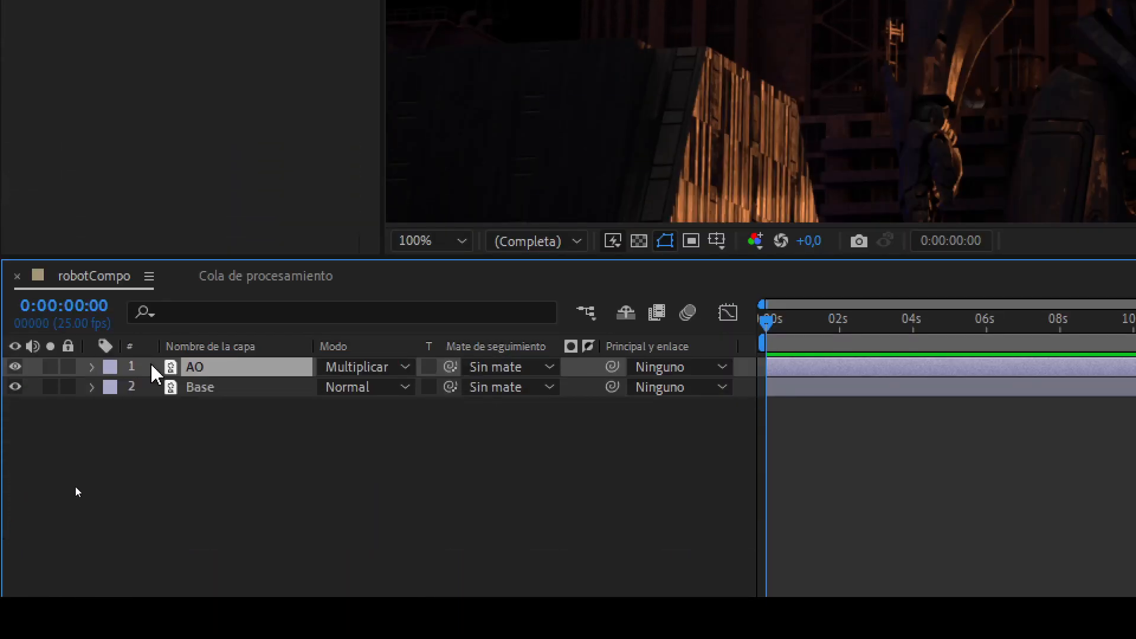
# Reveal the AO layer's opacity in the timeline and set it to 35 %.
pyautogui.press('t')
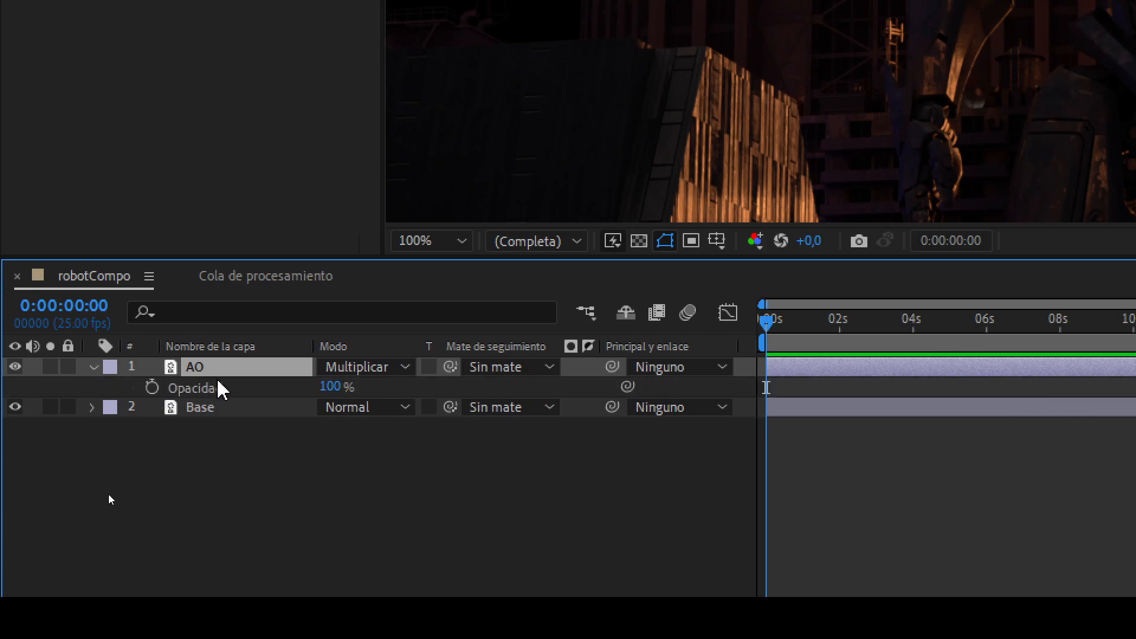
pyautogui.click(333, 385)
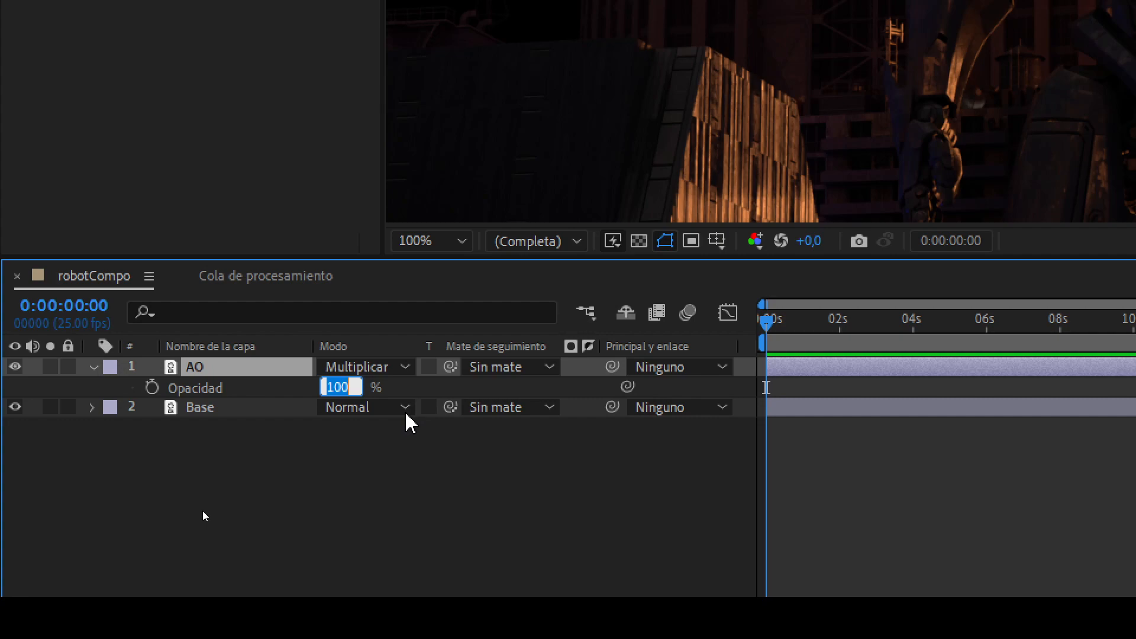
pyautogui.write('35')
pyautogui.press('Return')
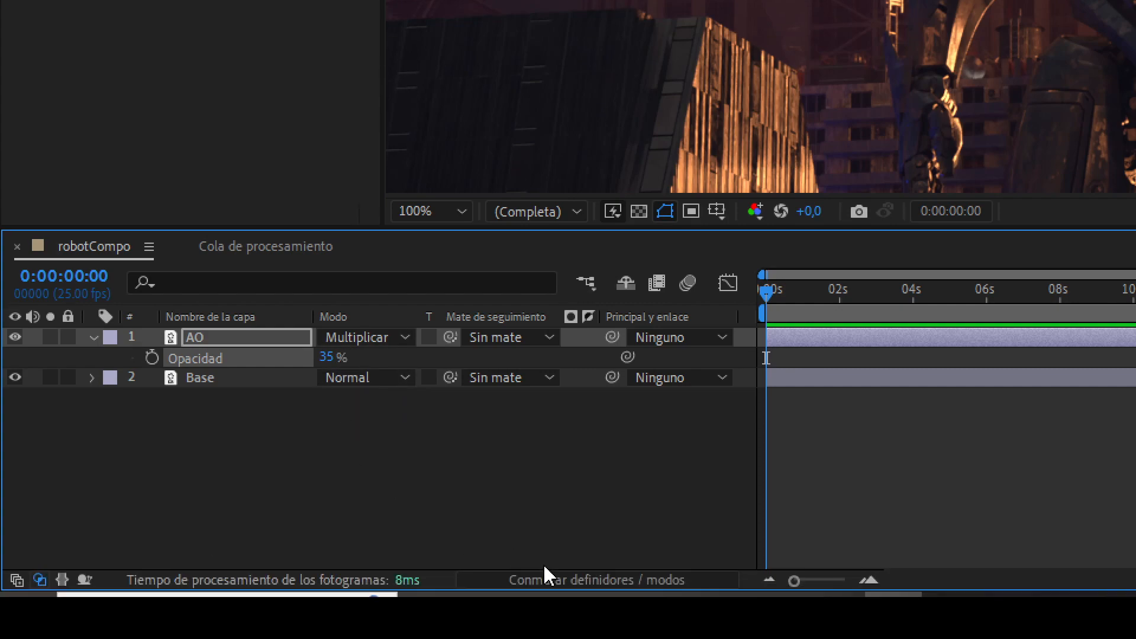
pyautogui.click(568, 579)
pyautogui.click(553, 578)
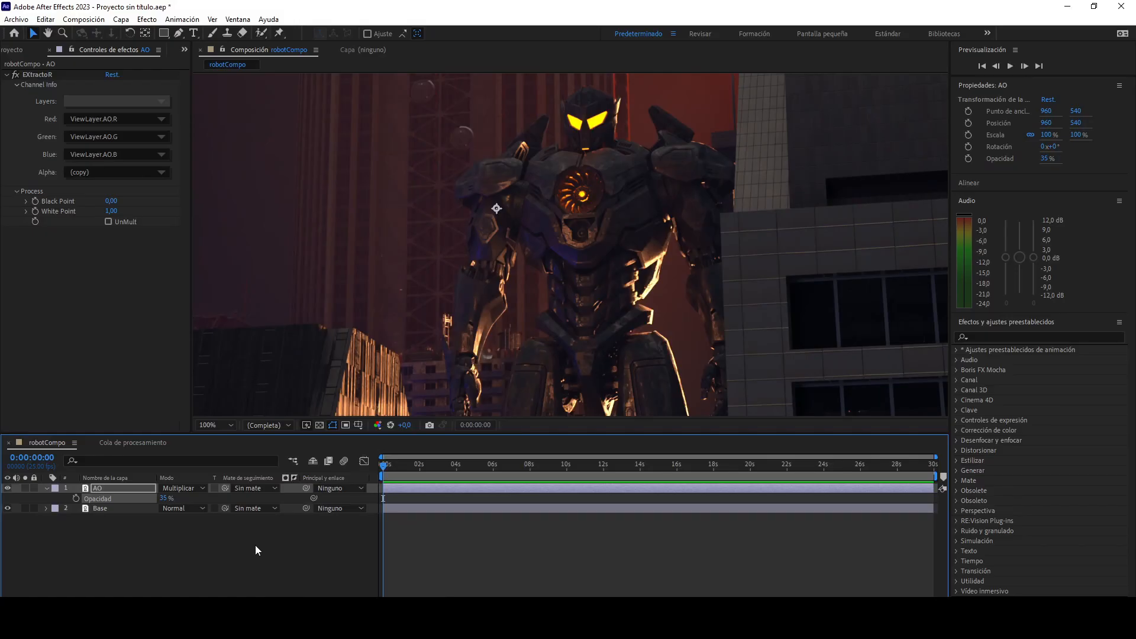
# Toggle the AO layer's visibility repeatedly to compare the image with and without ambient occlusion.
pyautogui.click(9, 488)
pyautogui.click(10, 488)
pyautogui.click(10, 488)
pyautogui.click(9, 488)
pyautogui.click(9, 489)
pyautogui.click(9, 488)
pyautogui.scroll(-4, 549, 289)
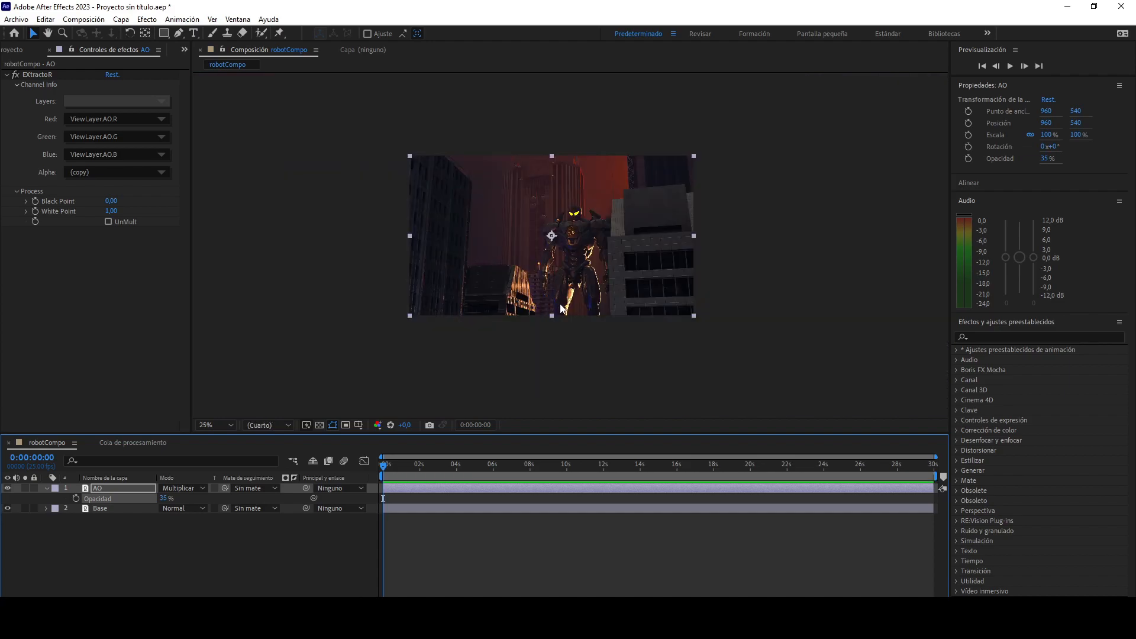
pyautogui.scroll(2, 562, 301)
# Duplicate the Base layer and move the copy above AO in the layer stack.
pyautogui.click(144, 301)
pyautogui.click(105, 489)
pyautogui.click(104, 508)
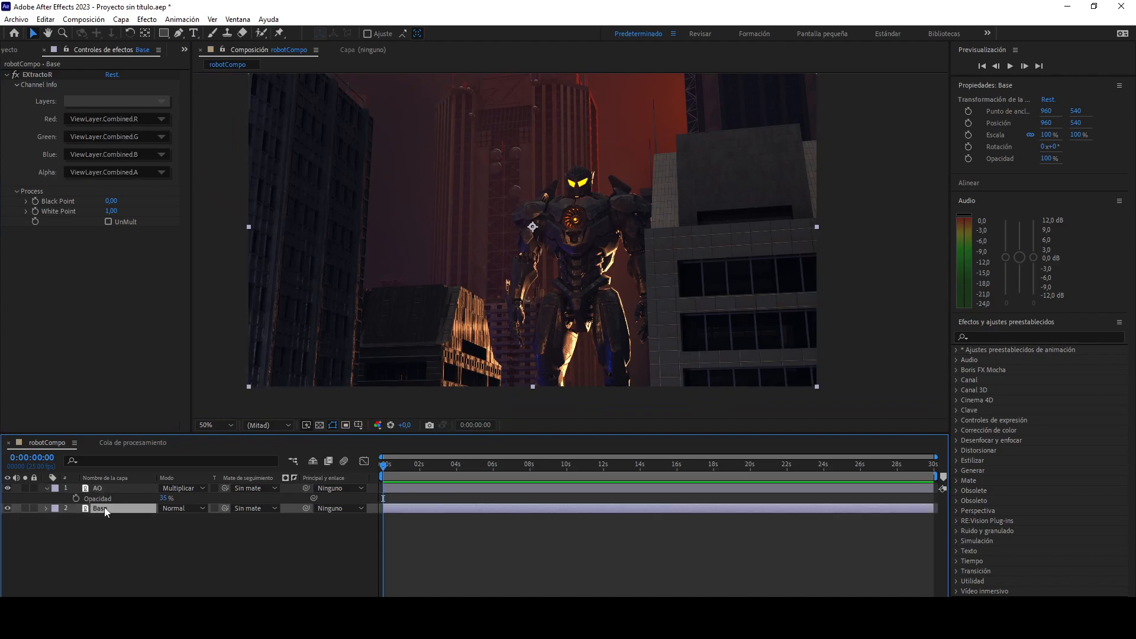
pyautogui.hotkey('ctrl', 'd')
pyautogui.moveTo(106, 512); pyautogui.dragTo(103, 488)
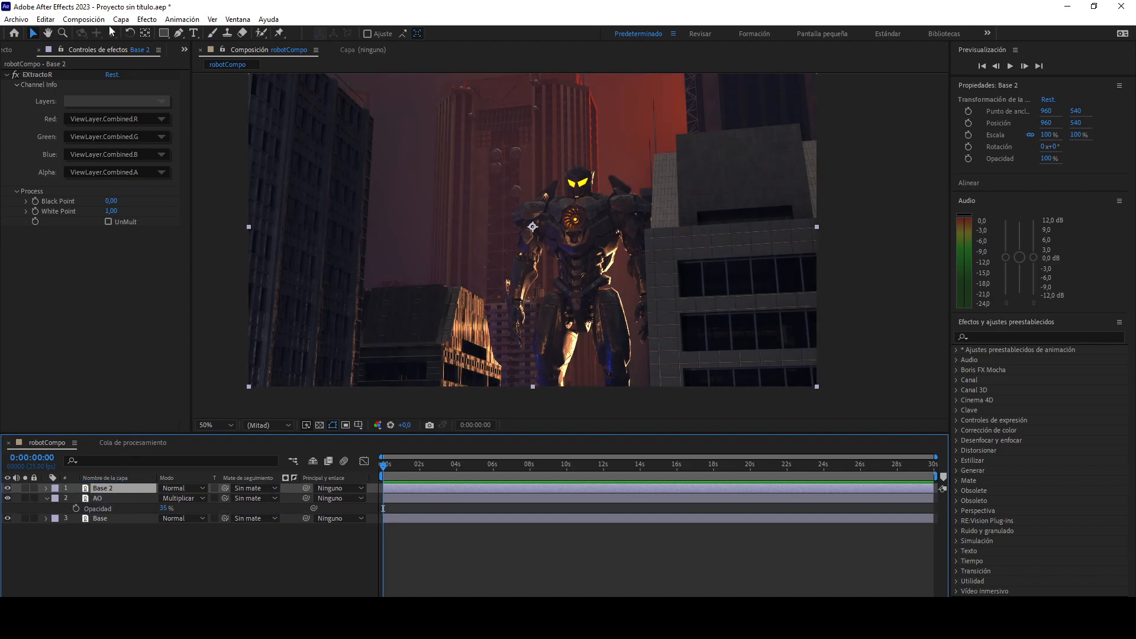
# Set the Base copy's EXtractoR effect to read the ViewLayer.Emit pass and inspect the emissive areas.
pyautogui.click(92, 101)
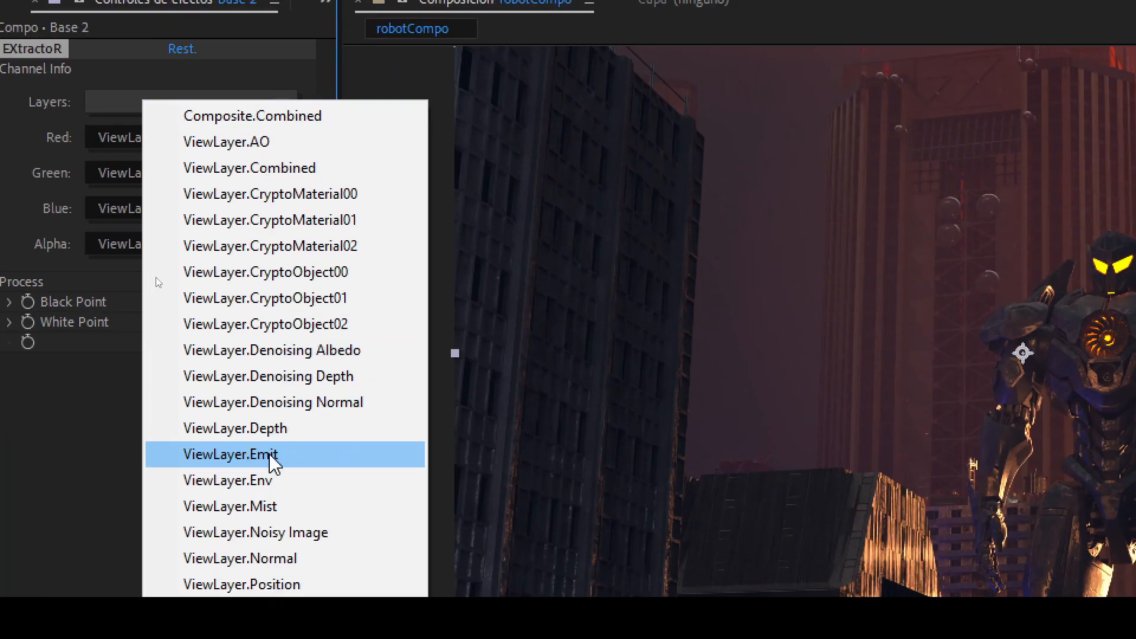
pyautogui.click(271, 455)
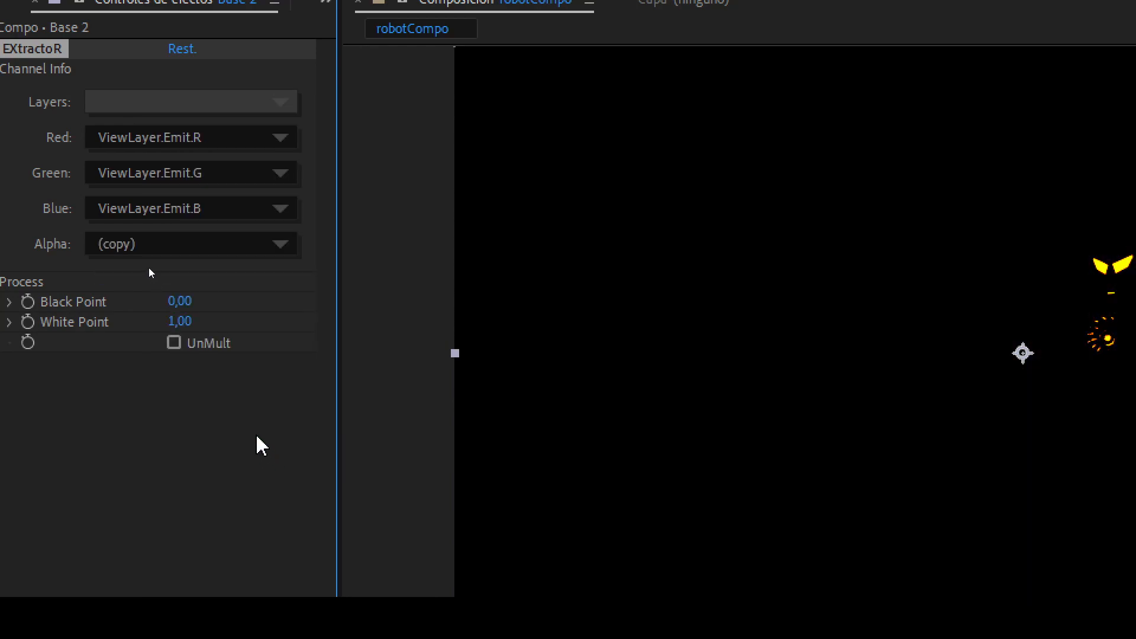
pyautogui.moveTo(849, 343); pyautogui.dragTo(953, 375)
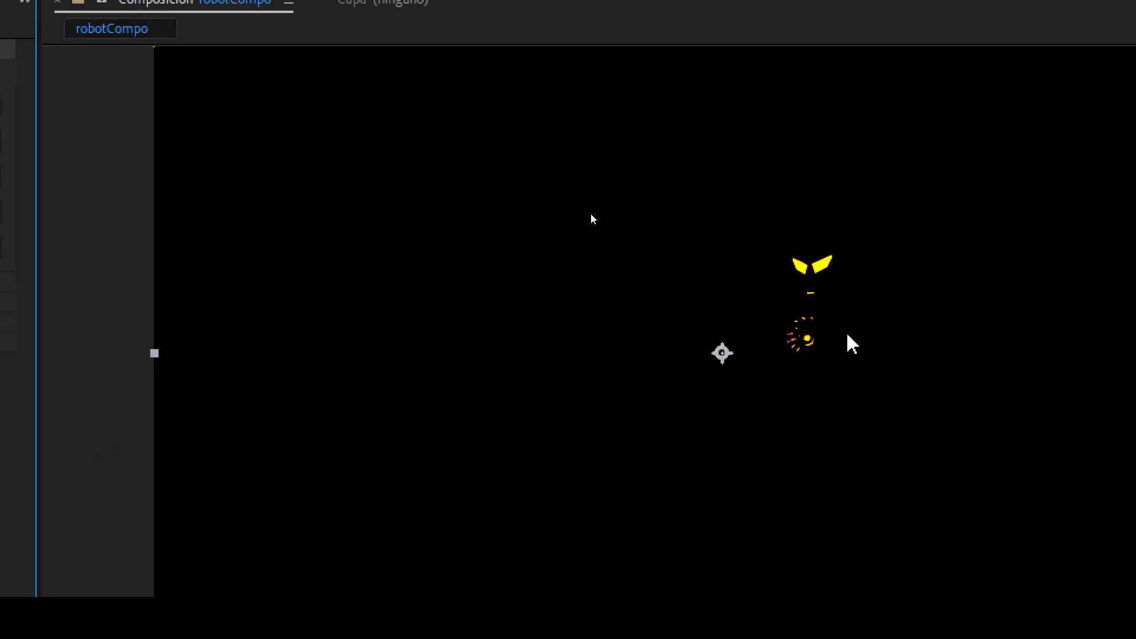
pyautogui.scroll(1, 349, 301)
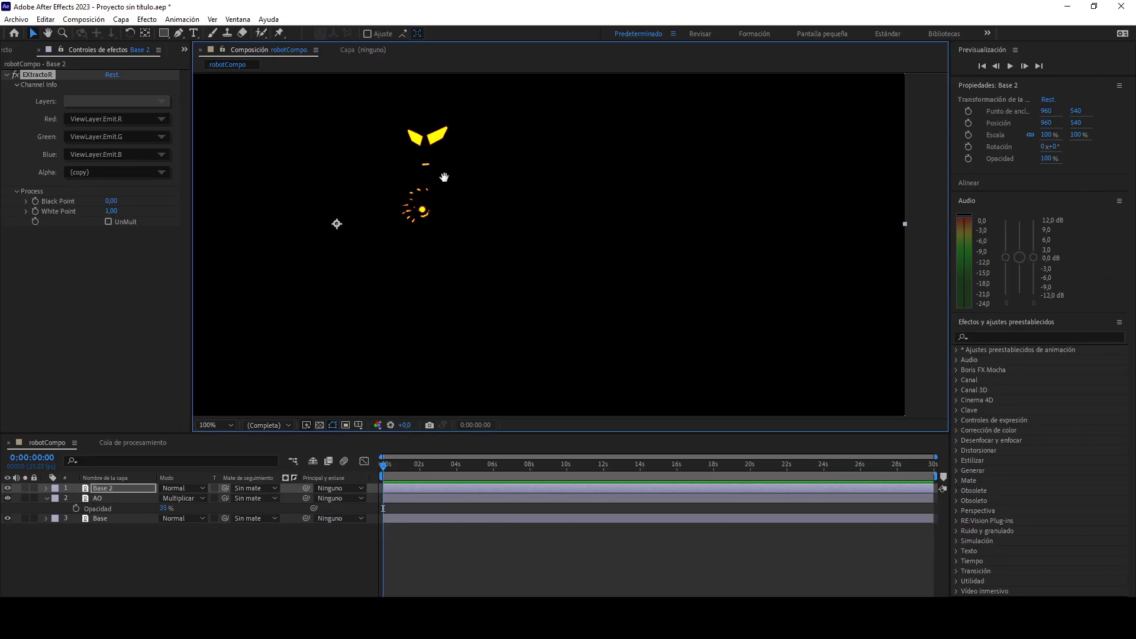
pyautogui.moveTo(443, 177); pyautogui.dragTo(519, 212)
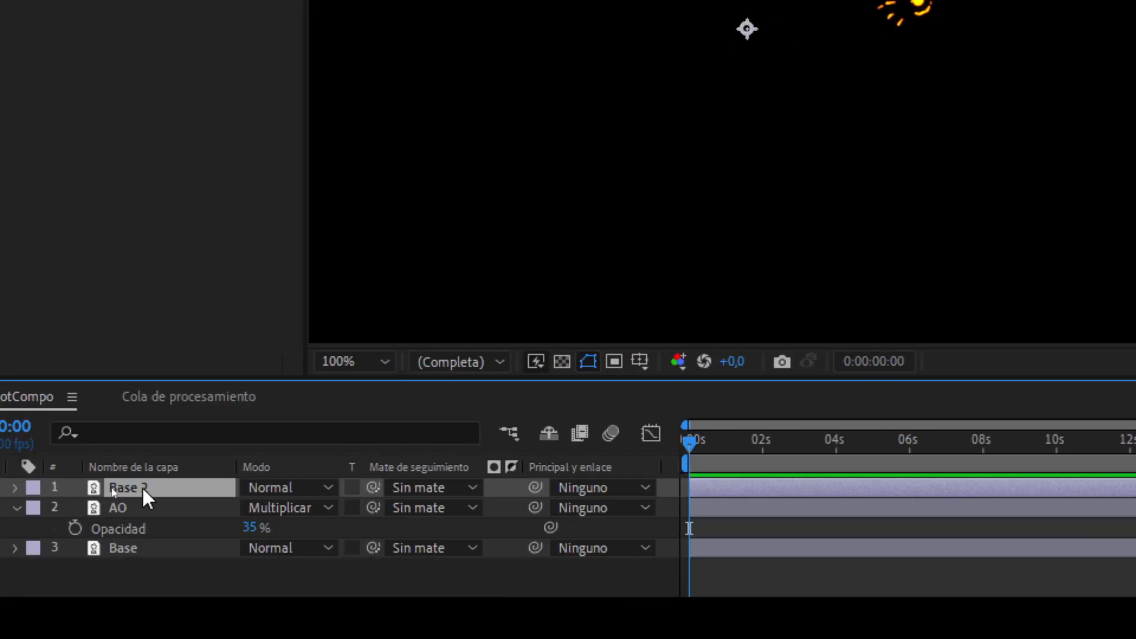
# Rename the Base copy holding the emit pass as Emission.
pyautogui.press('Return')
pyautogui.write('Emissio')
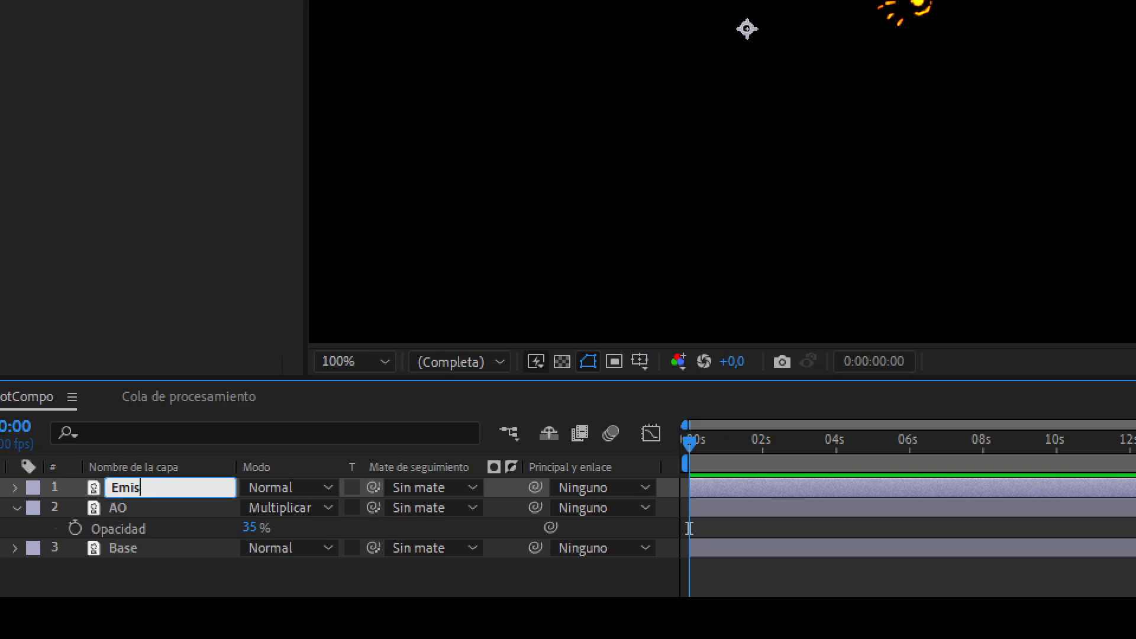
pyautogui.write('n')
pyautogui.press('Return')
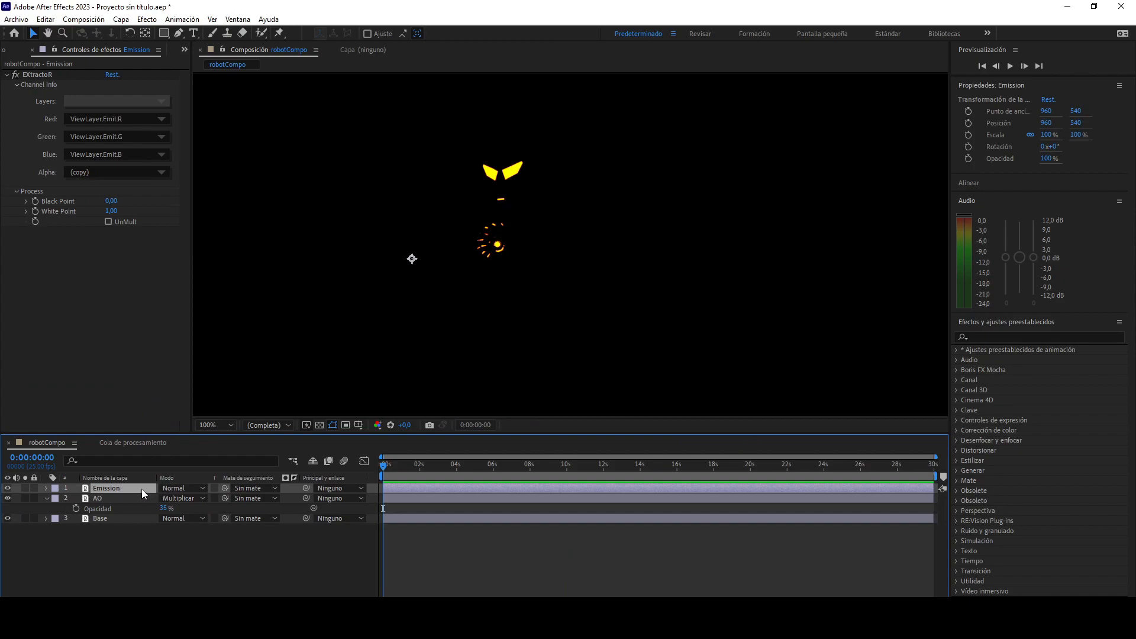
# Try a Desenfoque gaussiano effect with a blur of 5,0 on the Emission layer and remove it.
pyautogui.click(146, 19)
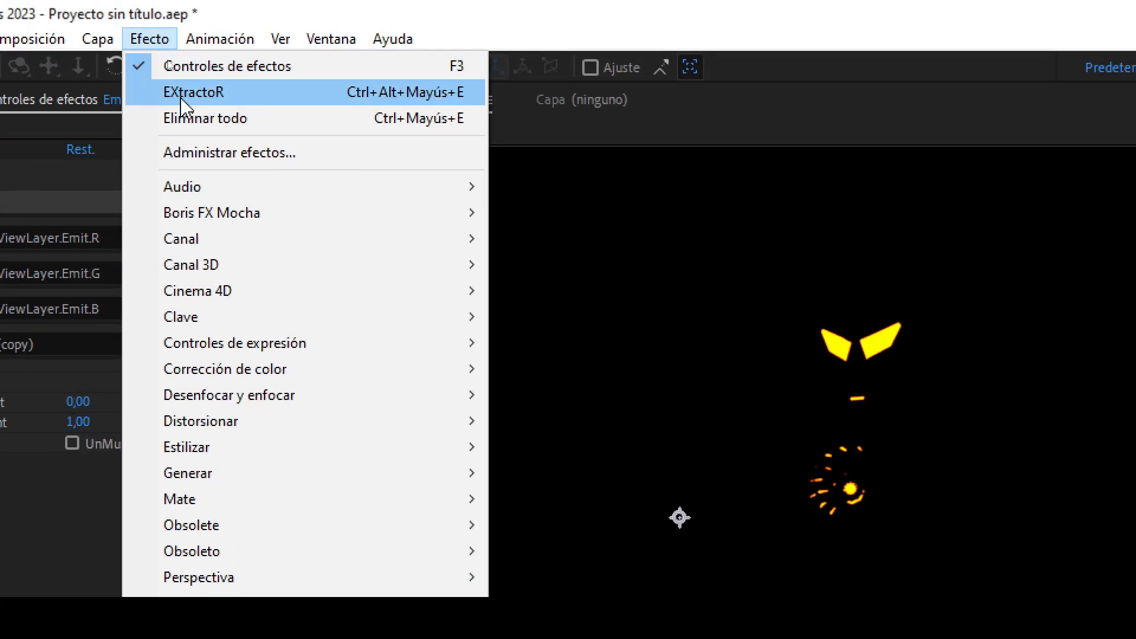
pyautogui.moveTo(308, 403)
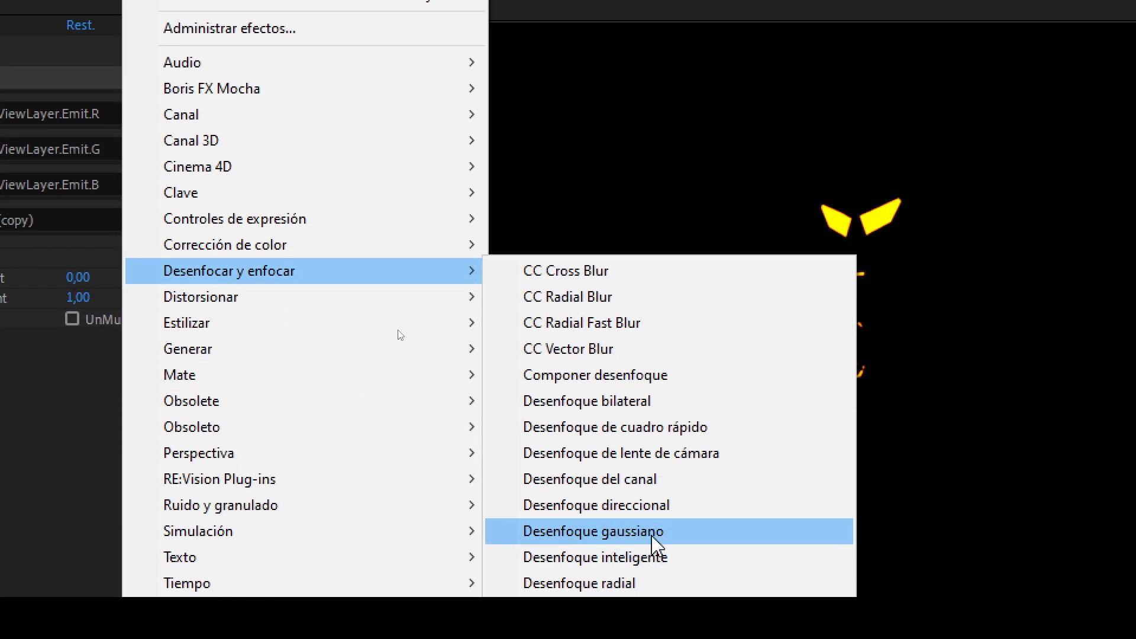
pyautogui.click(656, 540)
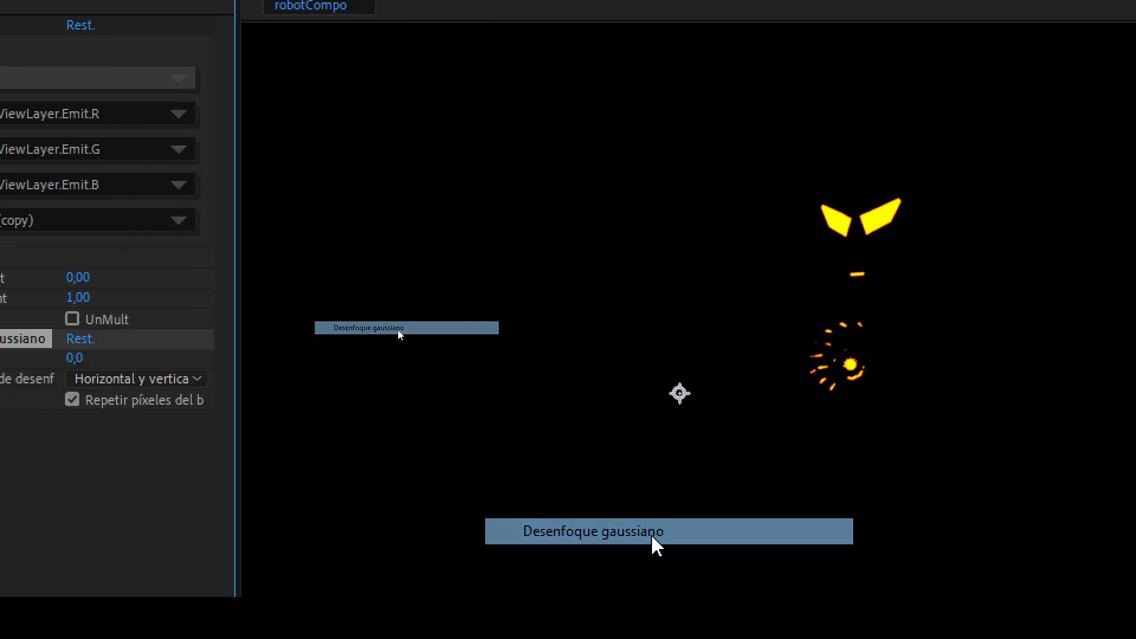
pyautogui.click(218, 357)
pyautogui.write('5')
pyautogui.press('Return')
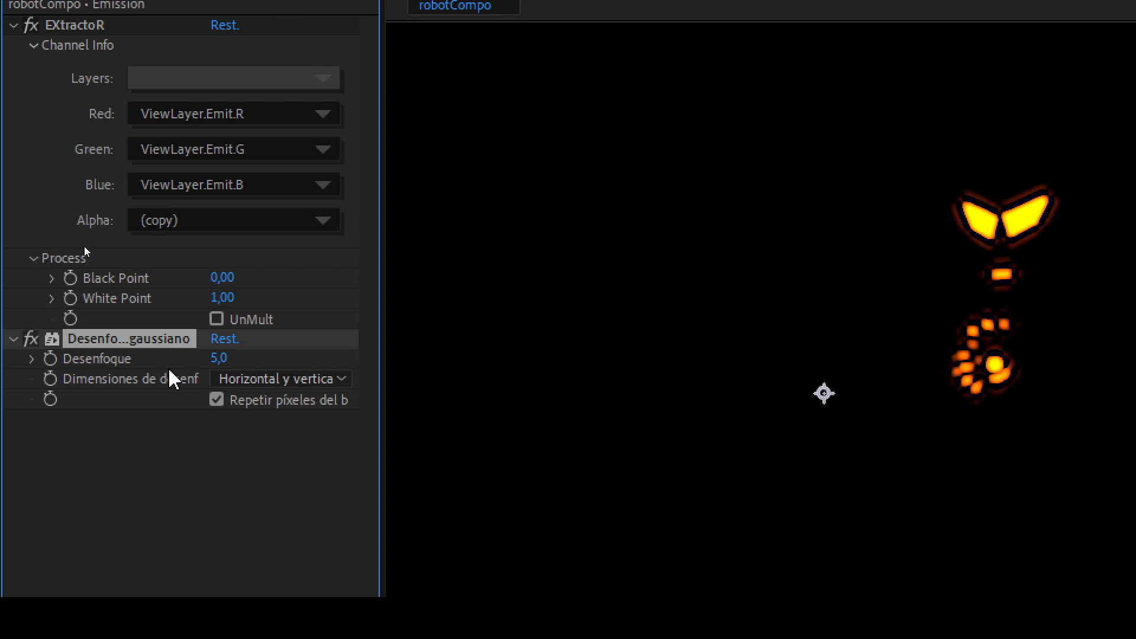
pyautogui.scroll(-1, 810, 274)
pyautogui.moveTo(870, 300); pyautogui.dragTo(592, 292)
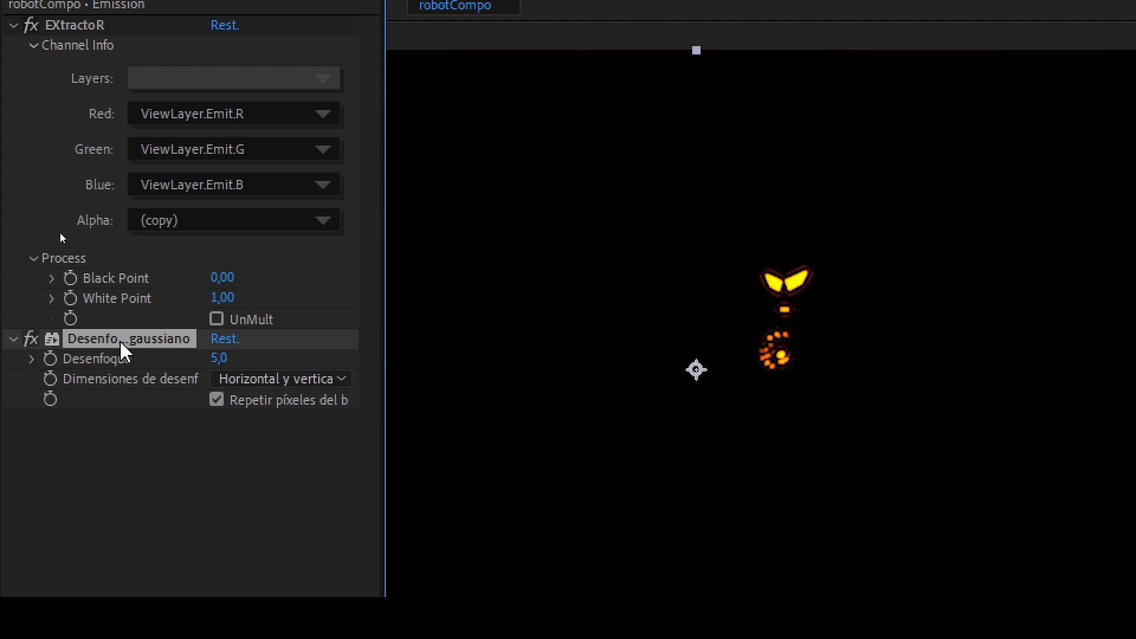
pyautogui.press('Delete')
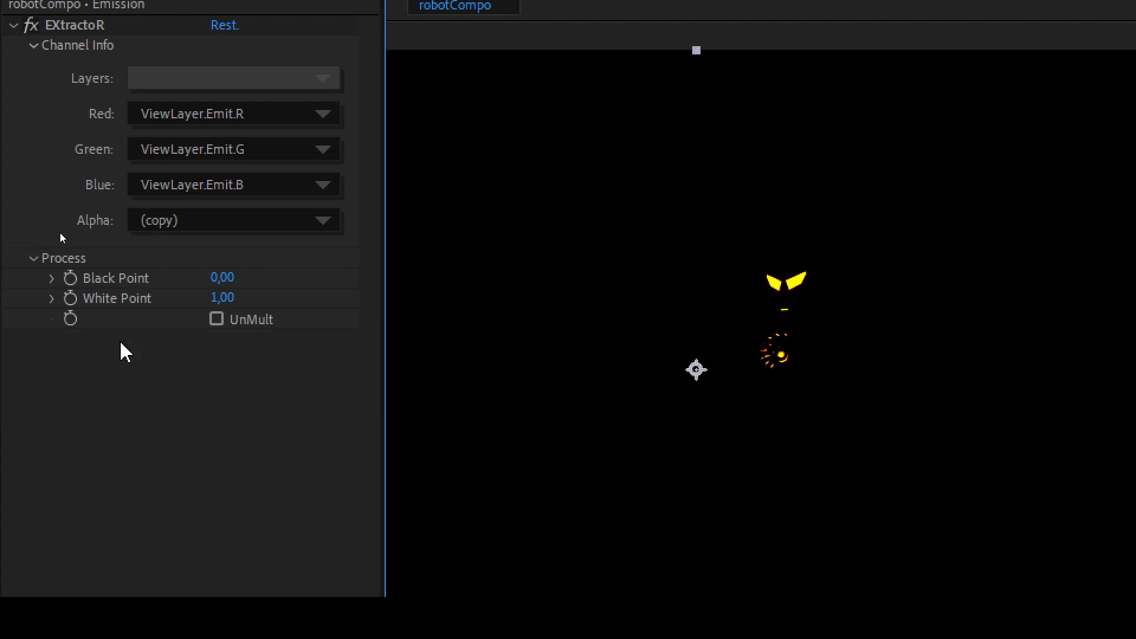
# Apply the Resplandor effect to the Emission layer with a glow radius of 36,0 and an intensity of 0,9.
pyautogui.click(284, 38)
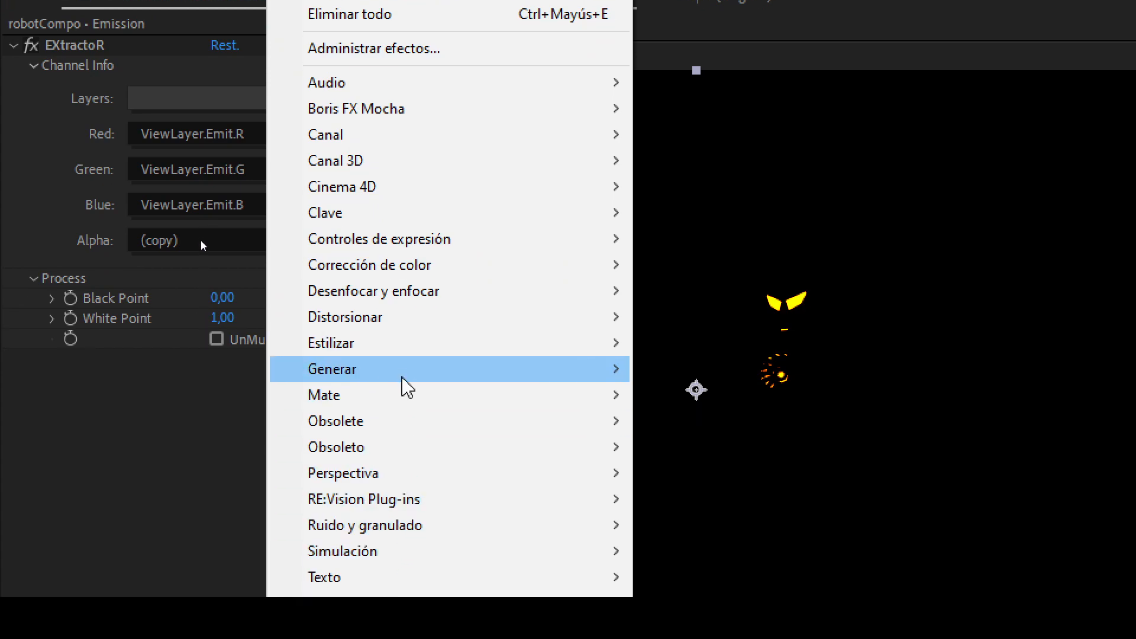
pyautogui.moveTo(421, 378)
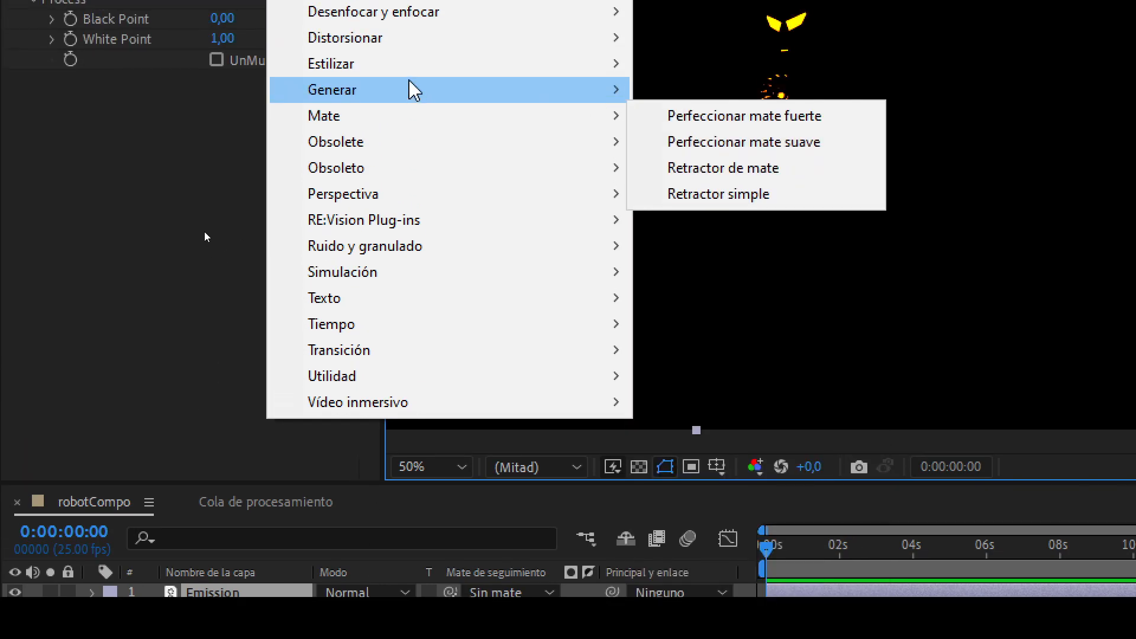
pyautogui.moveTo(410, 19)
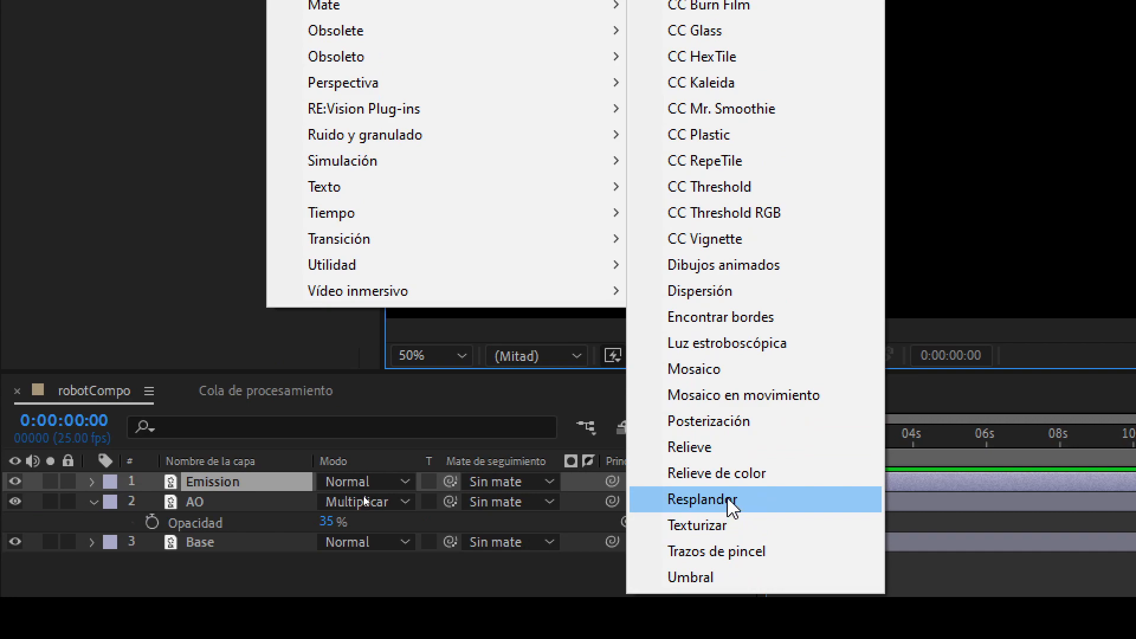
pyautogui.click(732, 503)
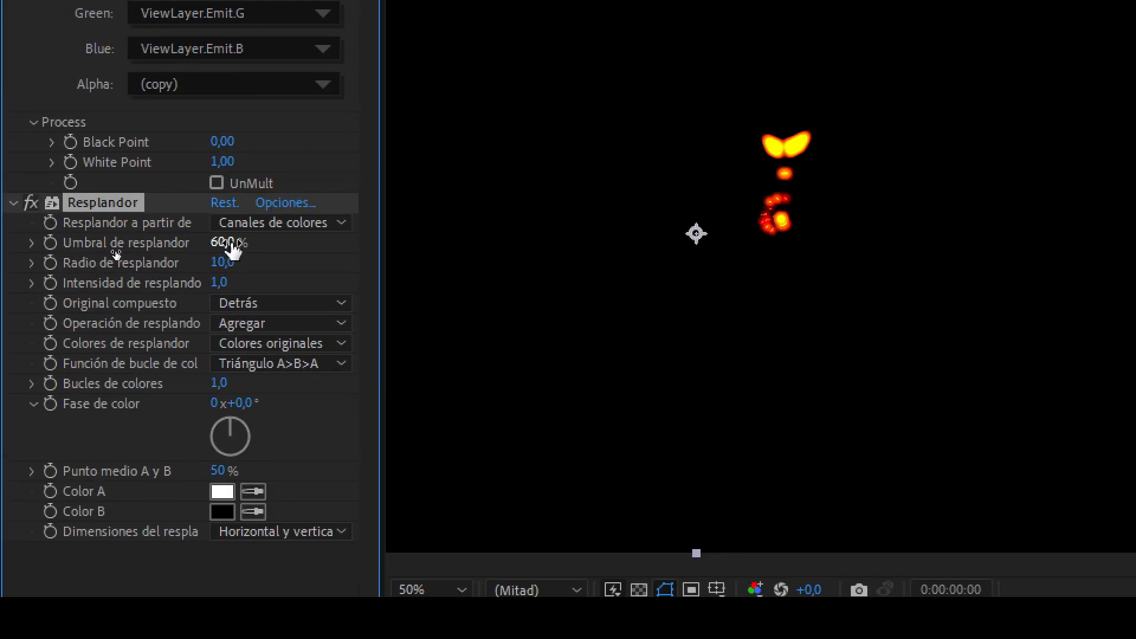
pyautogui.moveTo(230, 249); pyautogui.dragTo(210, 283)
pyautogui.hotkey('ctrl', 'z')
# Try Ninguno as the Resplandor effect's glow operation and switch it to Normal.
pyautogui.click(255, 324)
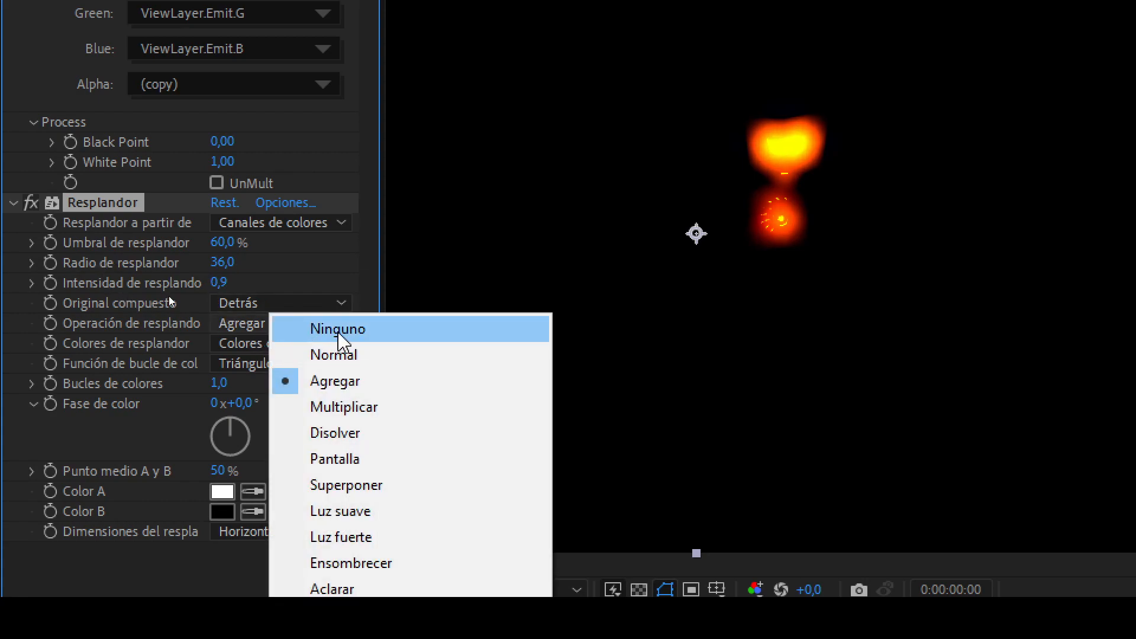
pyautogui.click(314, 330)
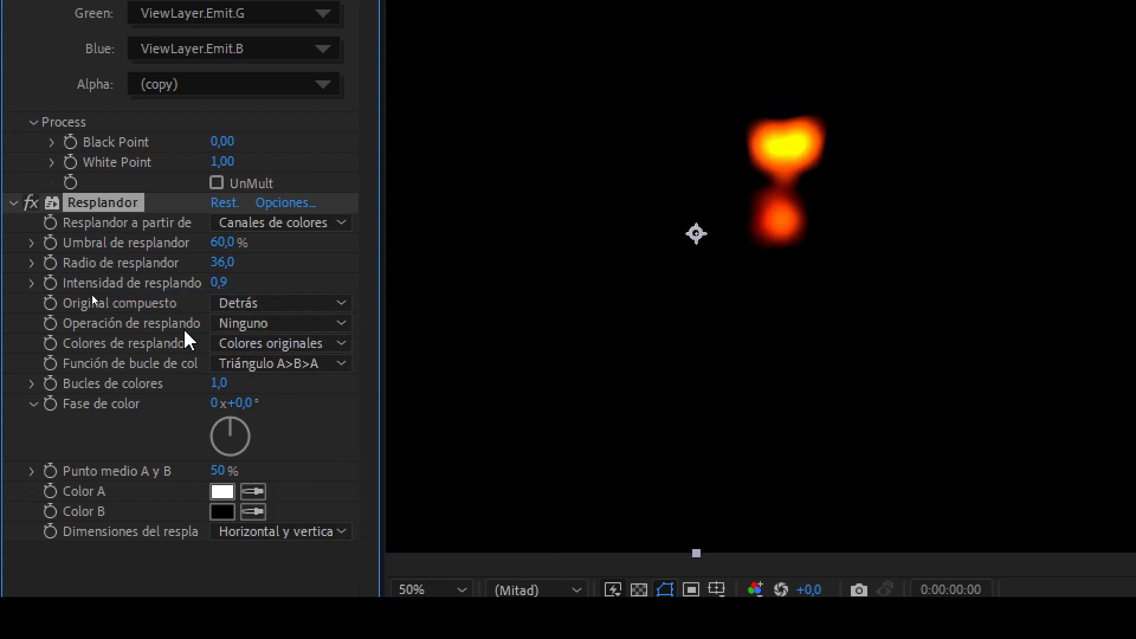
pyautogui.click(260, 325)
pyautogui.click(314, 355)
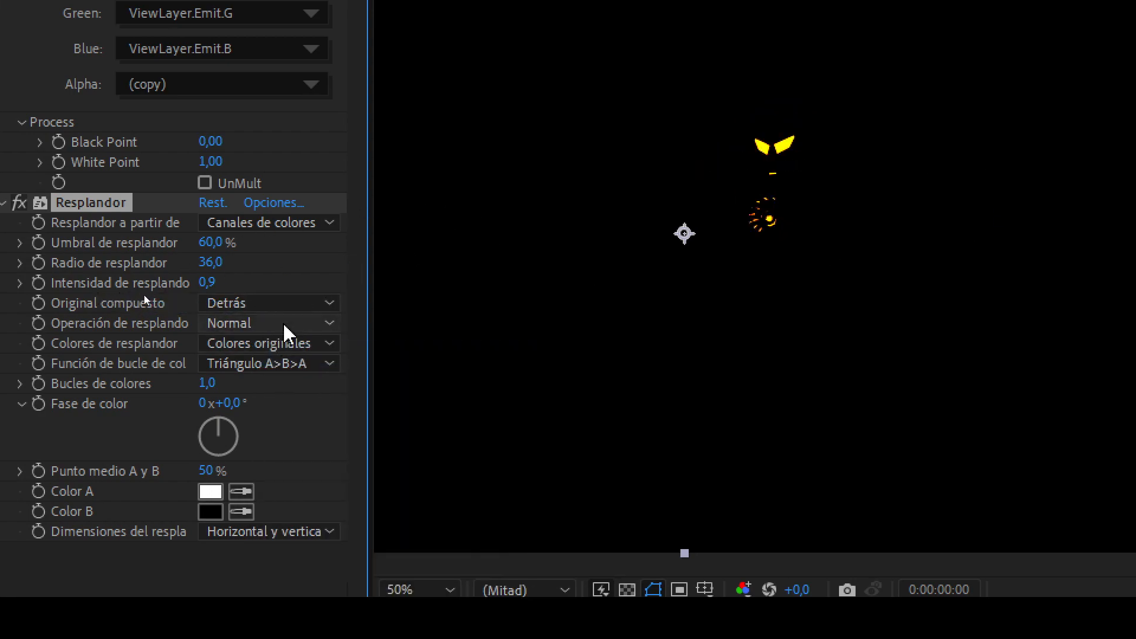
# Set the Emission layer's Resplandor glow operation to Ninguno, the threshold to 62,4 % and the glow radius to 59,0.
pyautogui.click(271, 327)
pyautogui.click(299, 332)
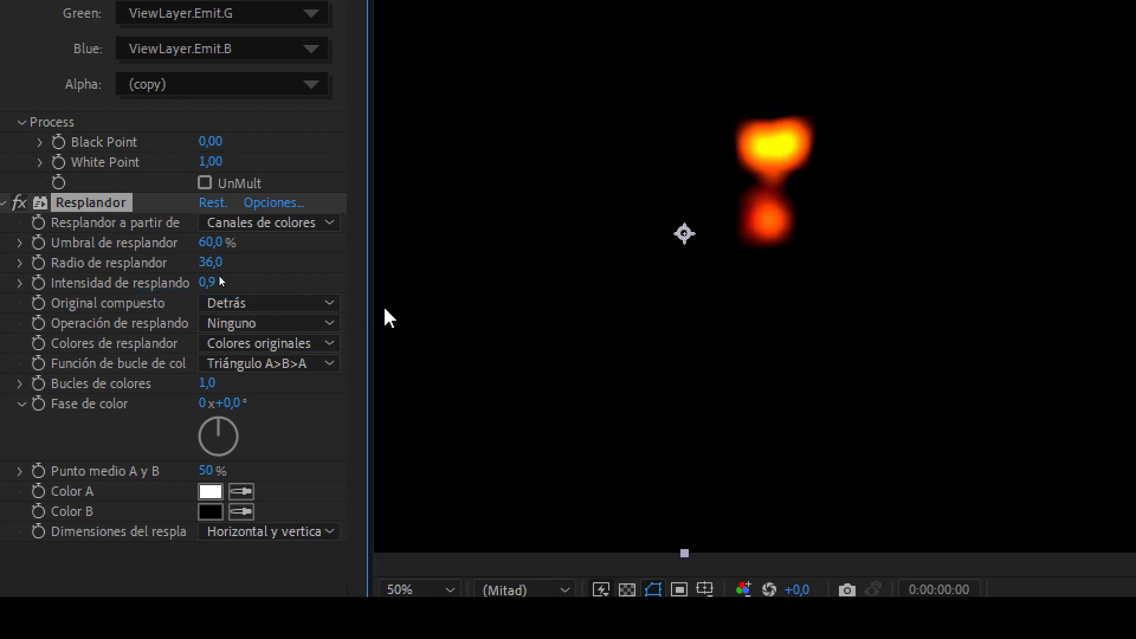
pyautogui.moveTo(215, 242)
pyautogui.mouseDown()
pyautogui.moveTo(266, 236)
pyautogui.moveTo(186, 239)
pyautogui.moveTo(266, 228)
pyautogui.moveTo(219, 243)
pyautogui.mouseUp()
pyautogui.moveTo(212, 262); pyautogui.dragTo(215, 292)
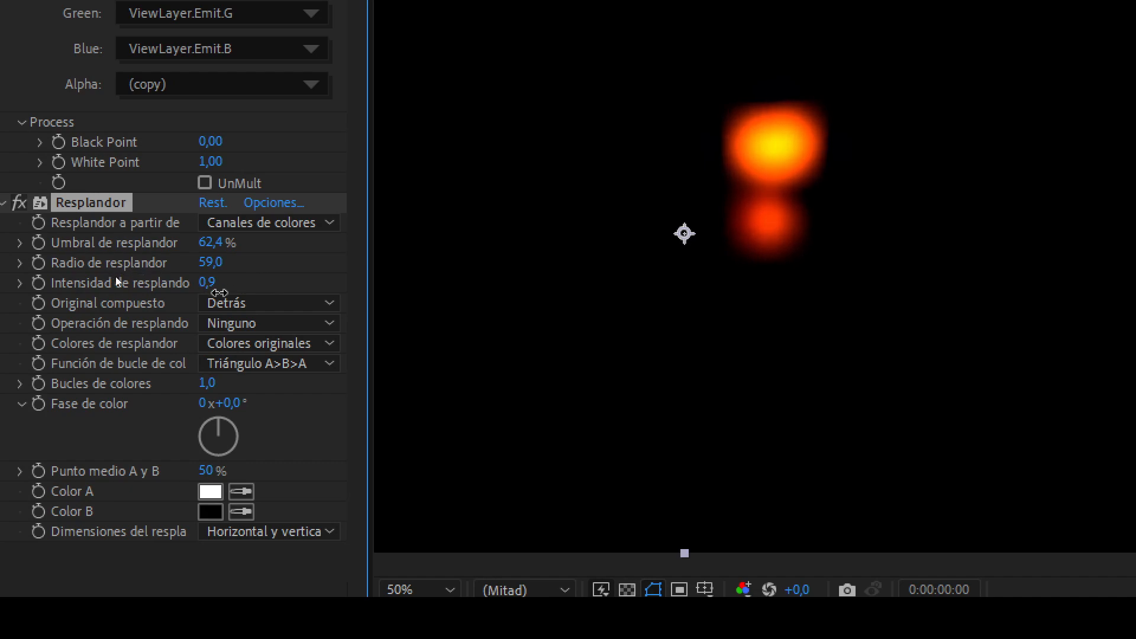
pyautogui.moveTo(509, 263); pyautogui.dragTo(537, 266)
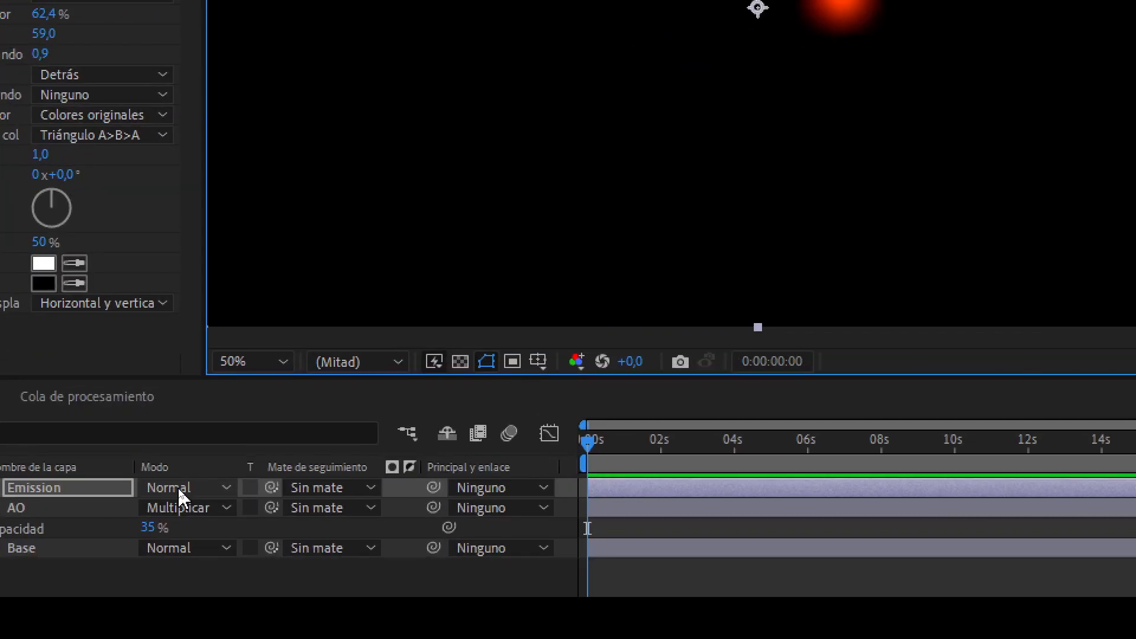
# Compare the Añadir and Pantalla blend modes on the Emission layer and settle on Añadir.
pyautogui.click(177, 488)
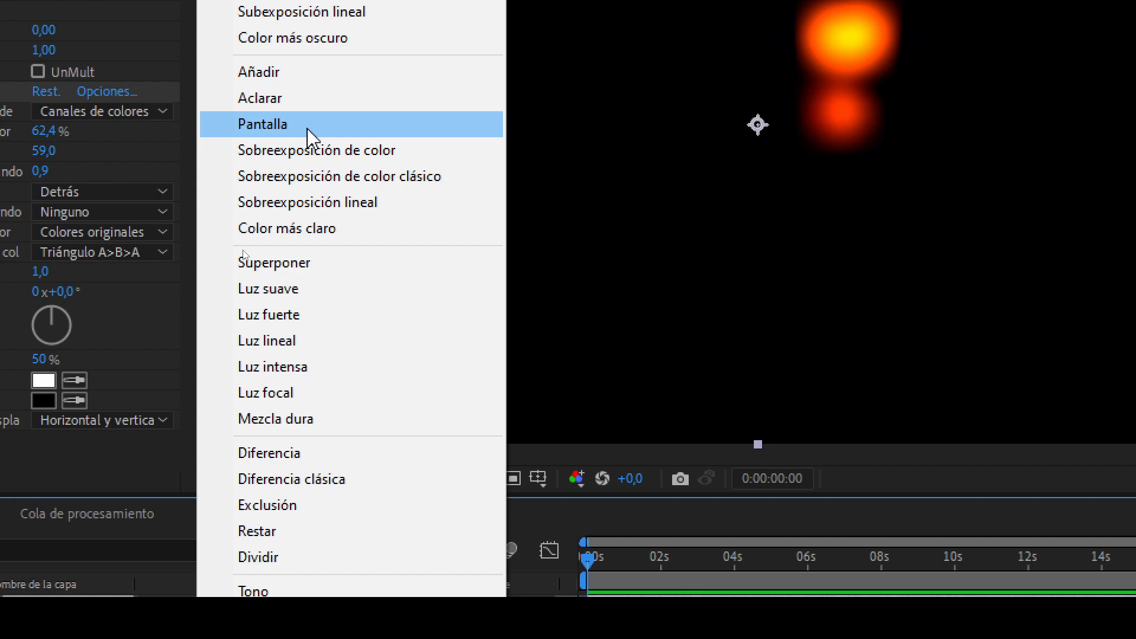
pyautogui.click(299, 76)
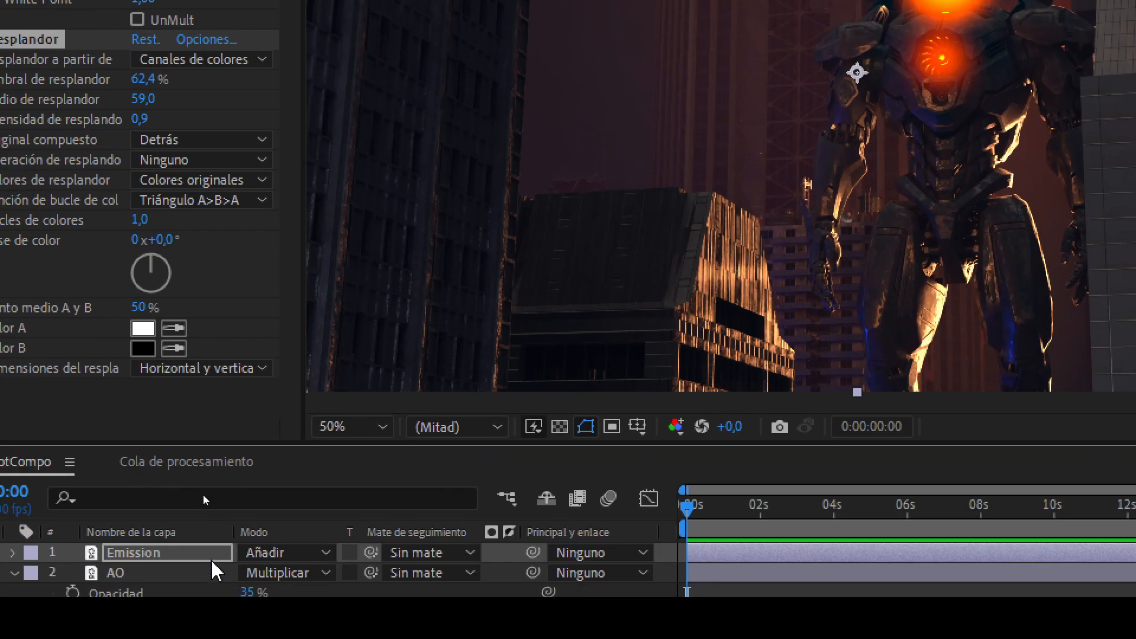
pyautogui.click(289, 547)
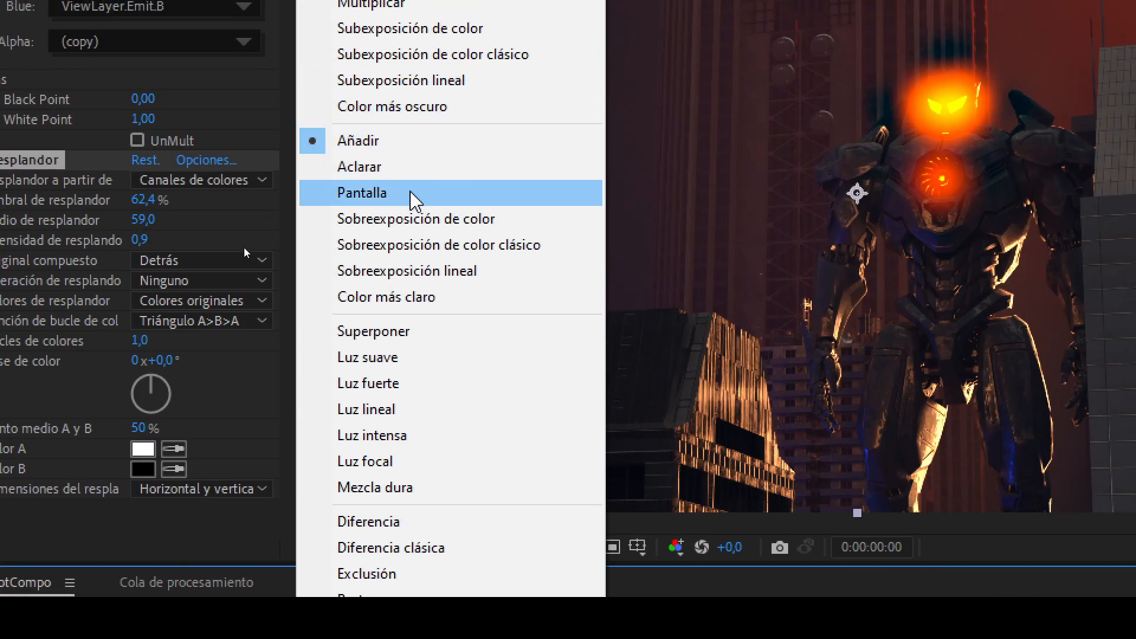
pyautogui.click(432, 70)
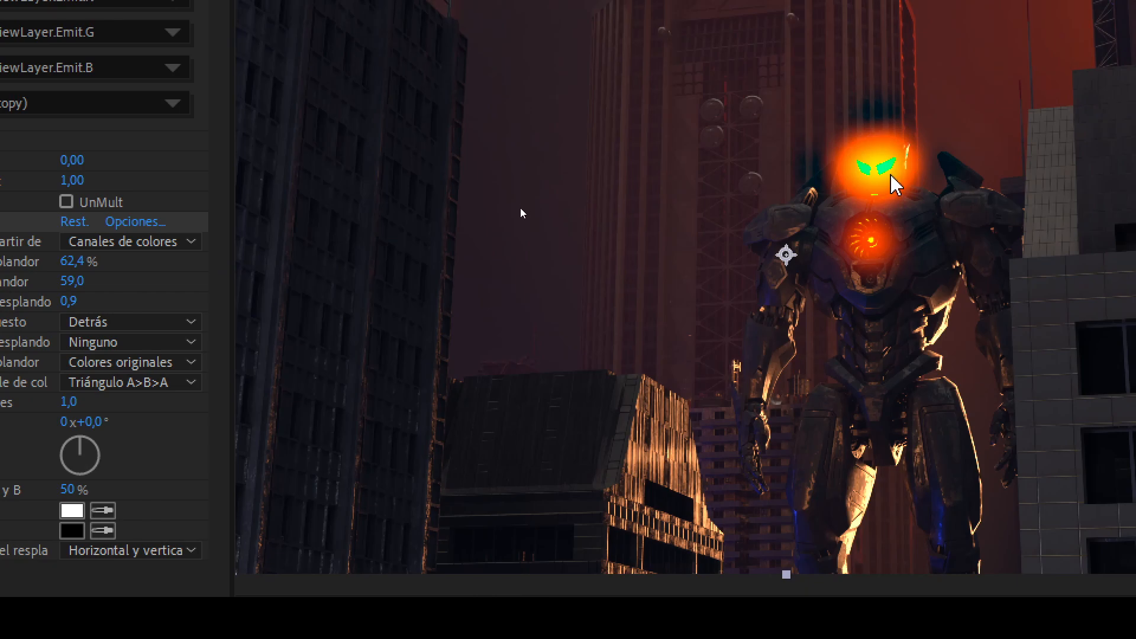
pyautogui.scroll(1, 890, 166)
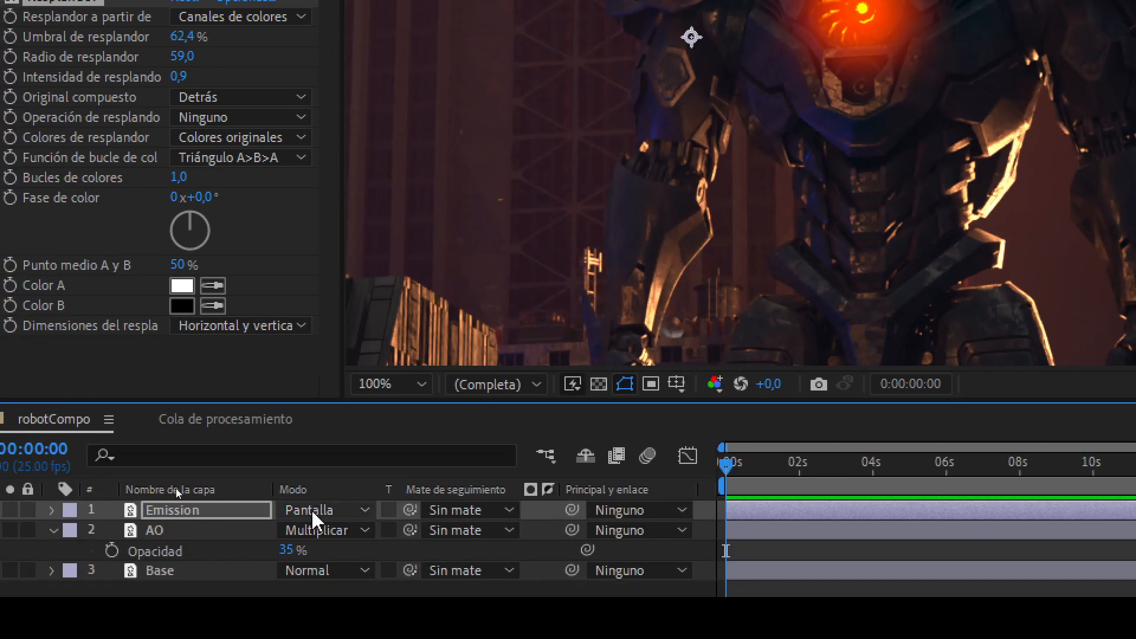
pyautogui.click(313, 511)
pyautogui.click(418, 96)
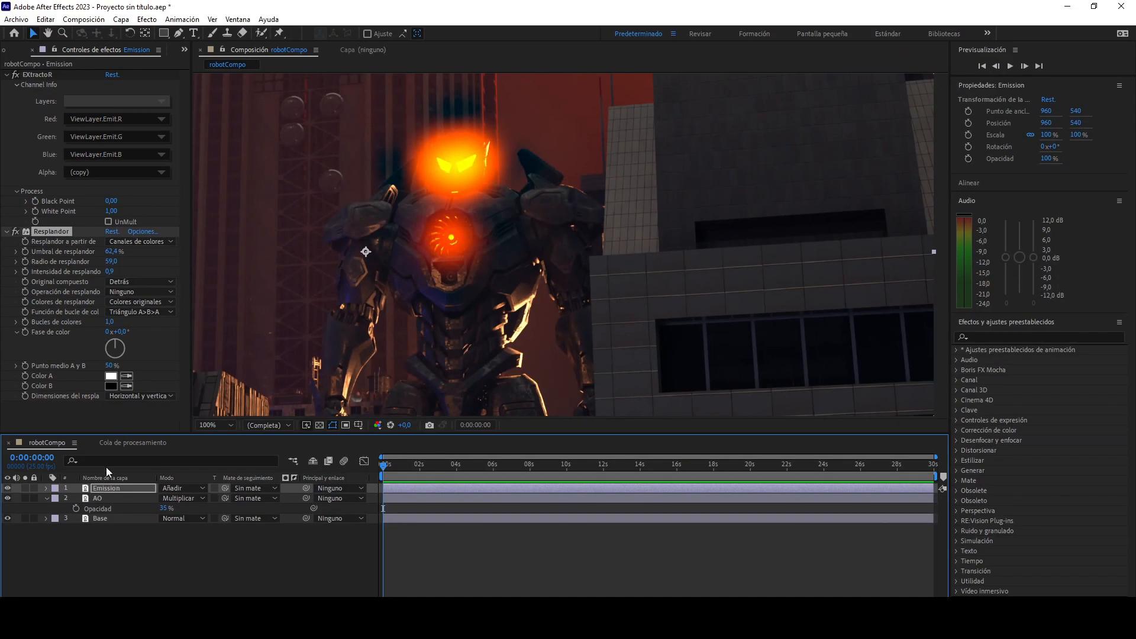
# Lower the Emission layer's opacity to 3 % and toggle its visibility to compare the glow on the robot.
pyautogui.click(125, 492)
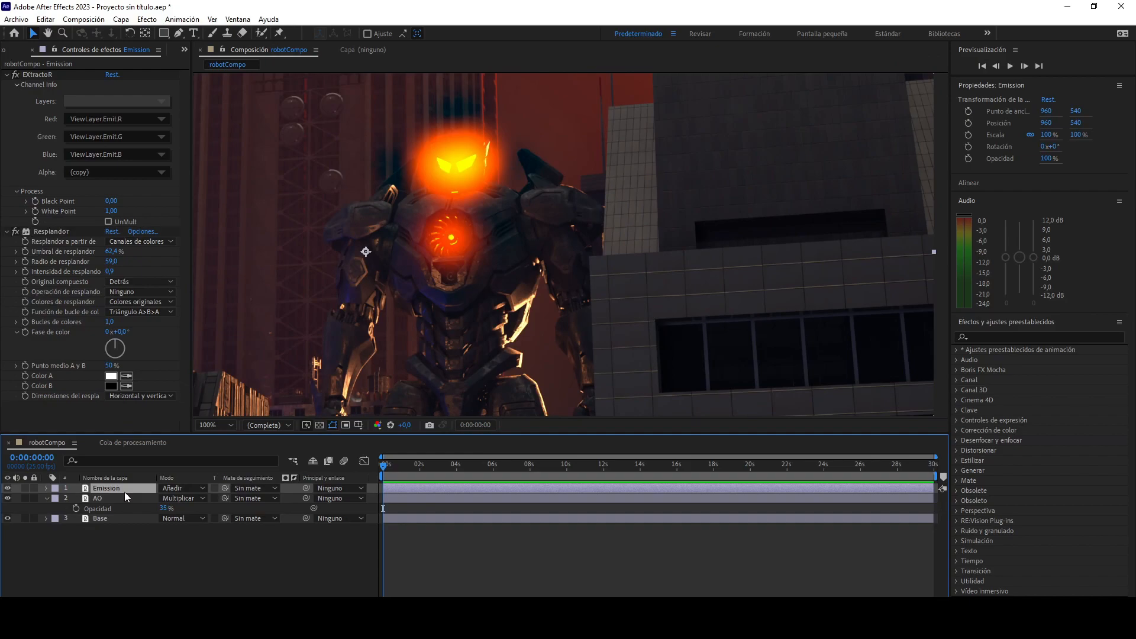
pyautogui.press('t')
pyautogui.moveTo(163, 498); pyautogui.dragTo(94, 491)
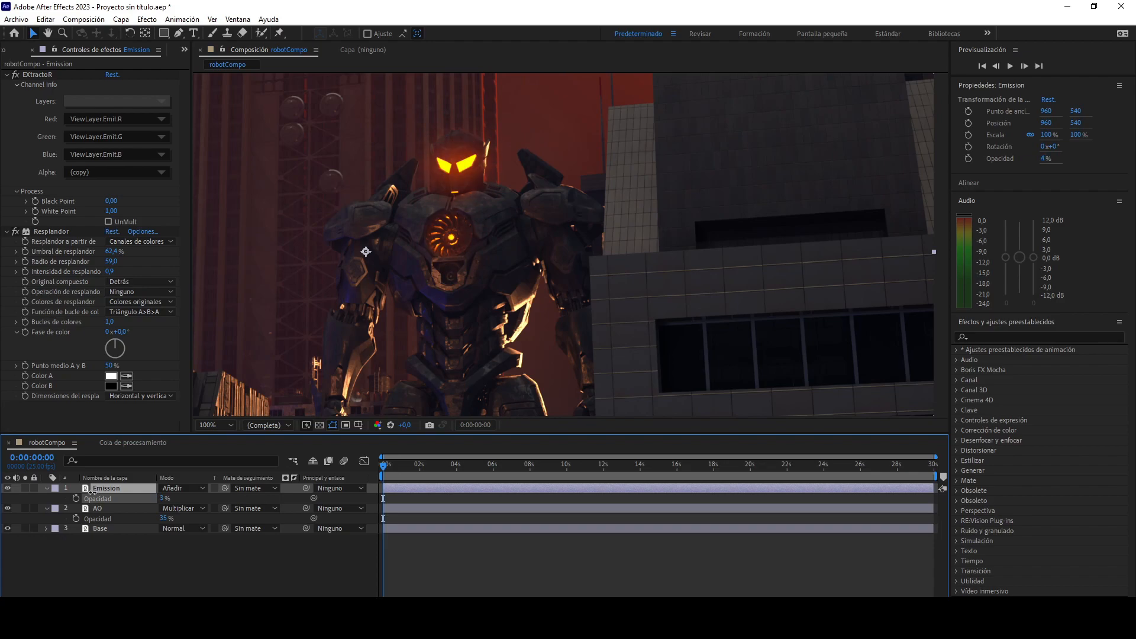
pyautogui.scroll(4, 343, 270)
pyautogui.scroll(-2, 343, 270)
pyautogui.moveTo(503, 88); pyautogui.dragTo(556, 408)
pyautogui.moveTo(519, 297); pyautogui.dragTo(721, 460)
pyautogui.moveTo(465, 235); pyautogui.dragTo(403, 304)
pyautogui.click(9, 487)
pyautogui.click(9, 487)
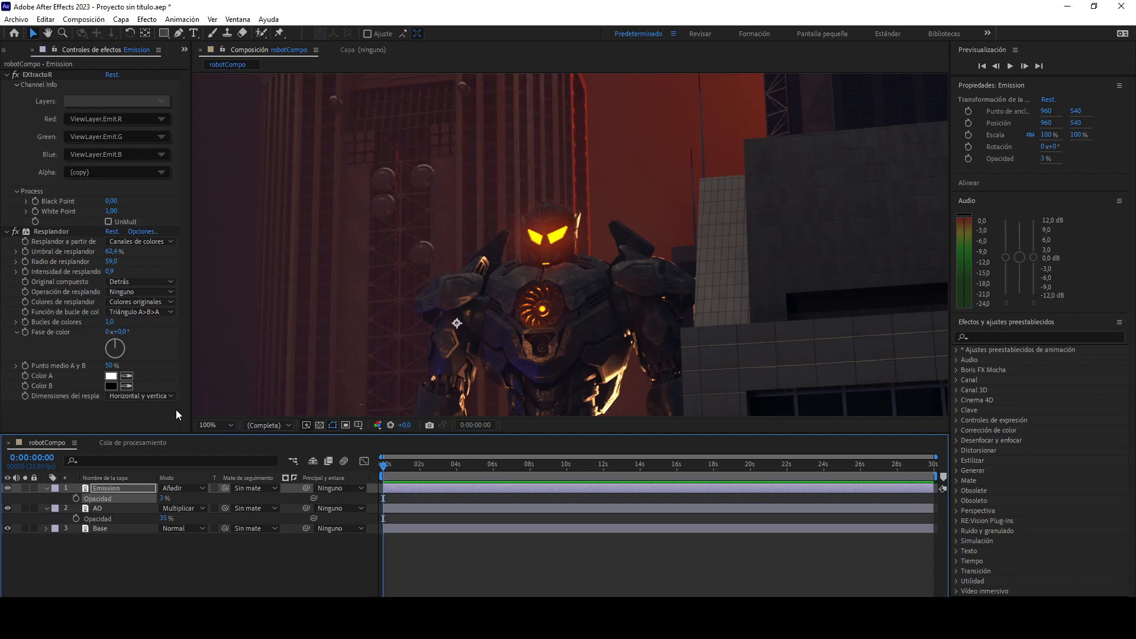
# Duplicate the Base layer, move the copy to the top of the layer stack and rename it EmissionLight.
pyautogui.click(101, 532)
pyautogui.hotkey('ctrl', 'd')
pyautogui.moveTo(101, 530); pyautogui.dragTo(115, 488)
pyautogui.press('Return')
pyautogui.write('EmissionLight')
pyautogui.press('Return')
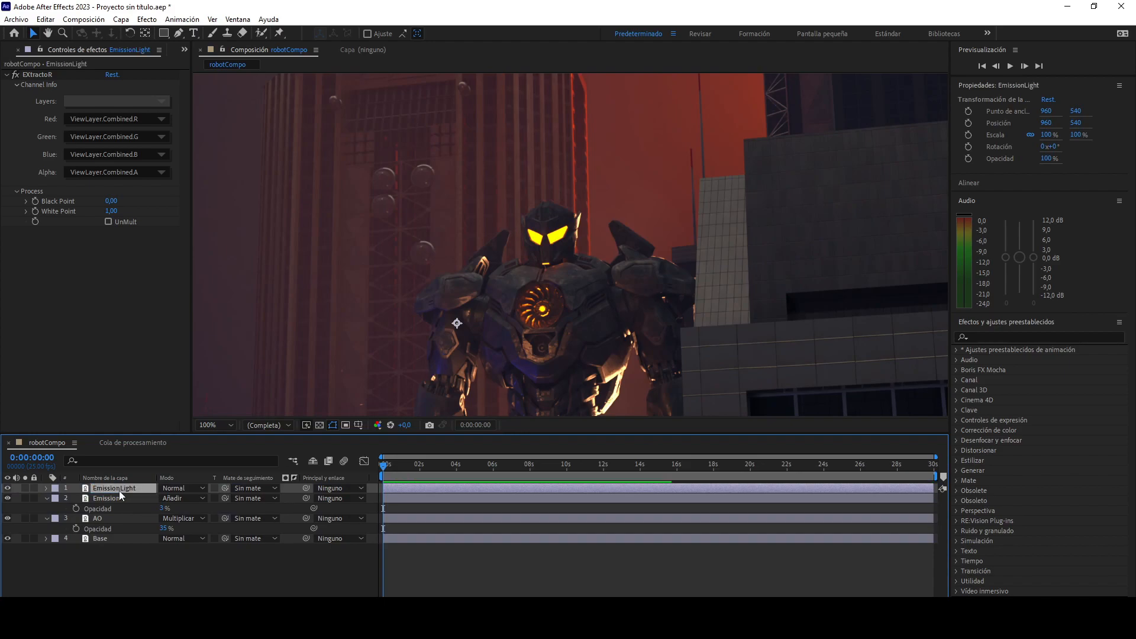
# Extract the ViewLayer.Emit pass in the EmissionLight layer and apply the CC Light Rays effect to it.
pyautogui.click(122, 101)
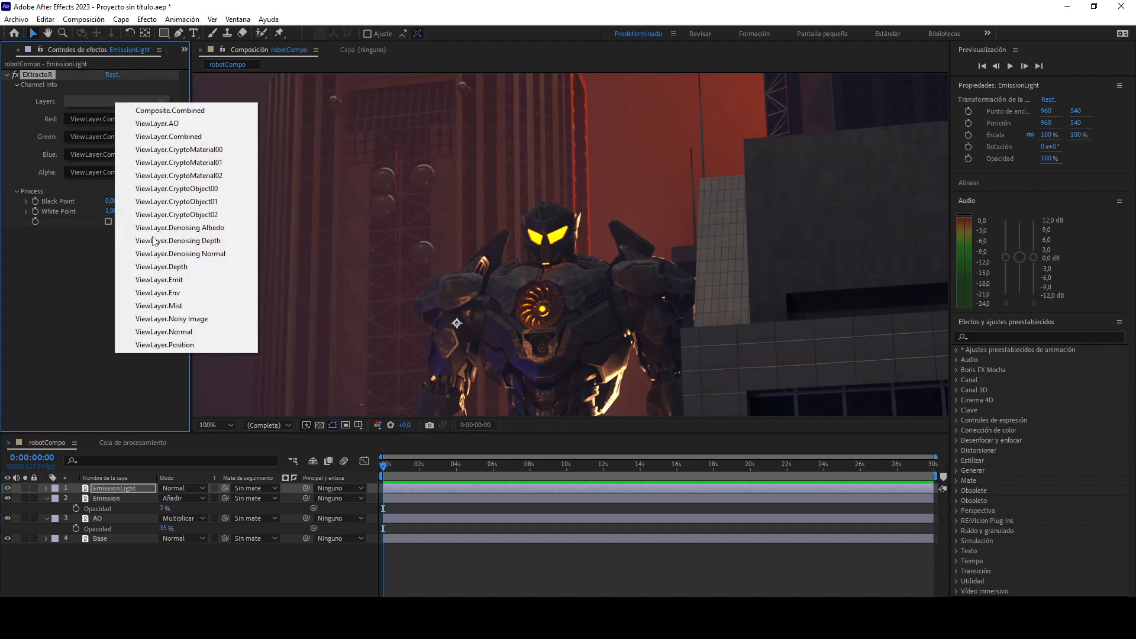
pyautogui.click(162, 279)
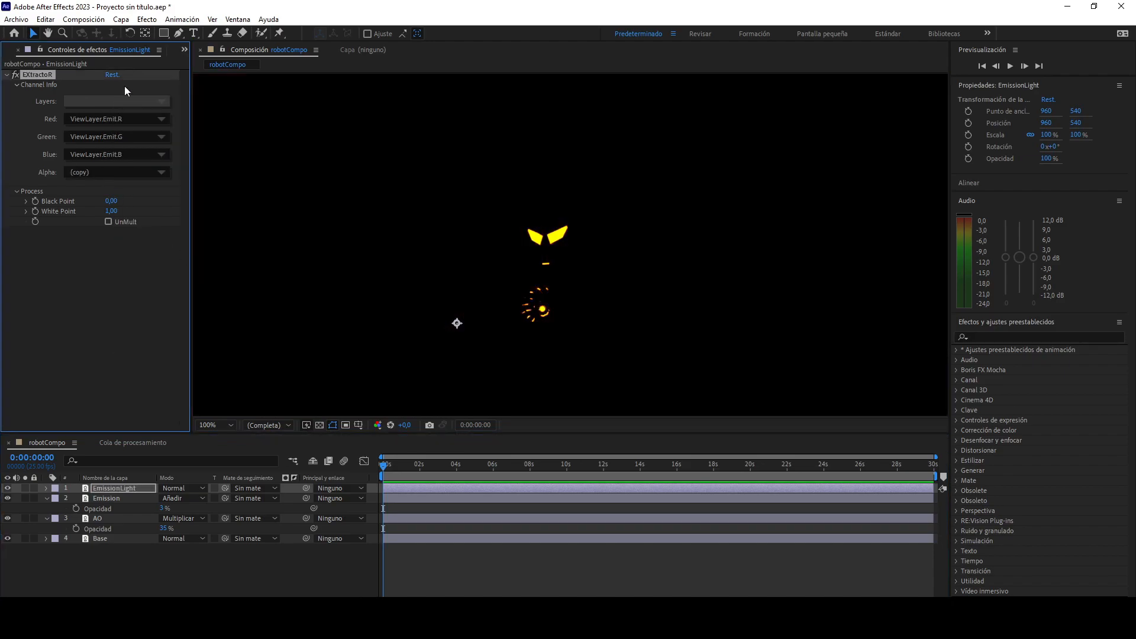
pyautogui.click(154, 22)
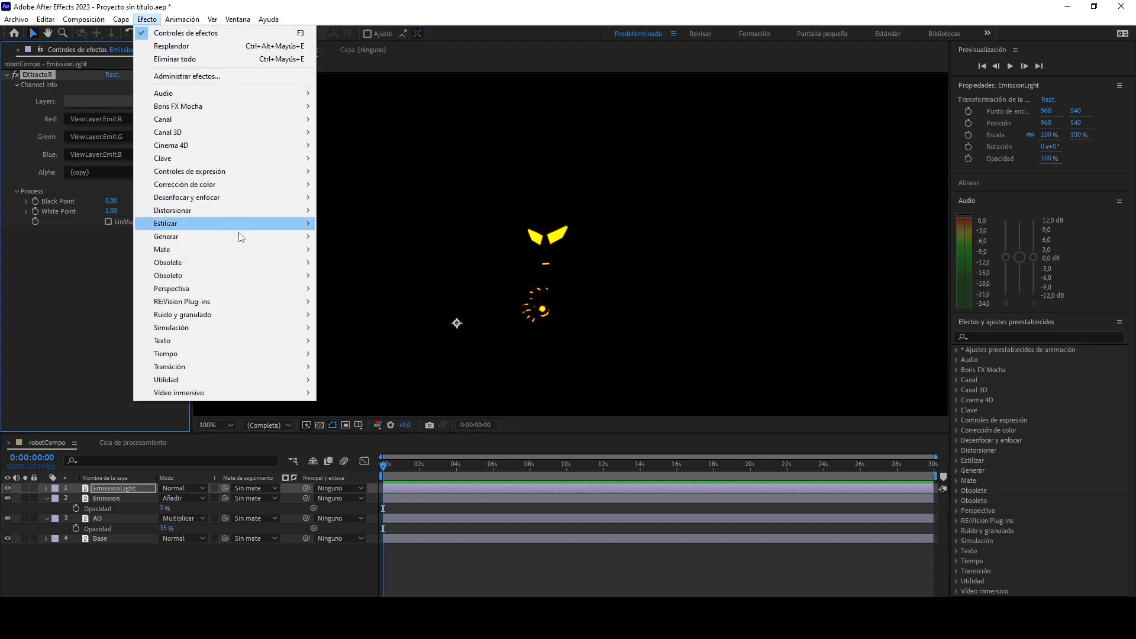
pyautogui.moveTo(236, 236)
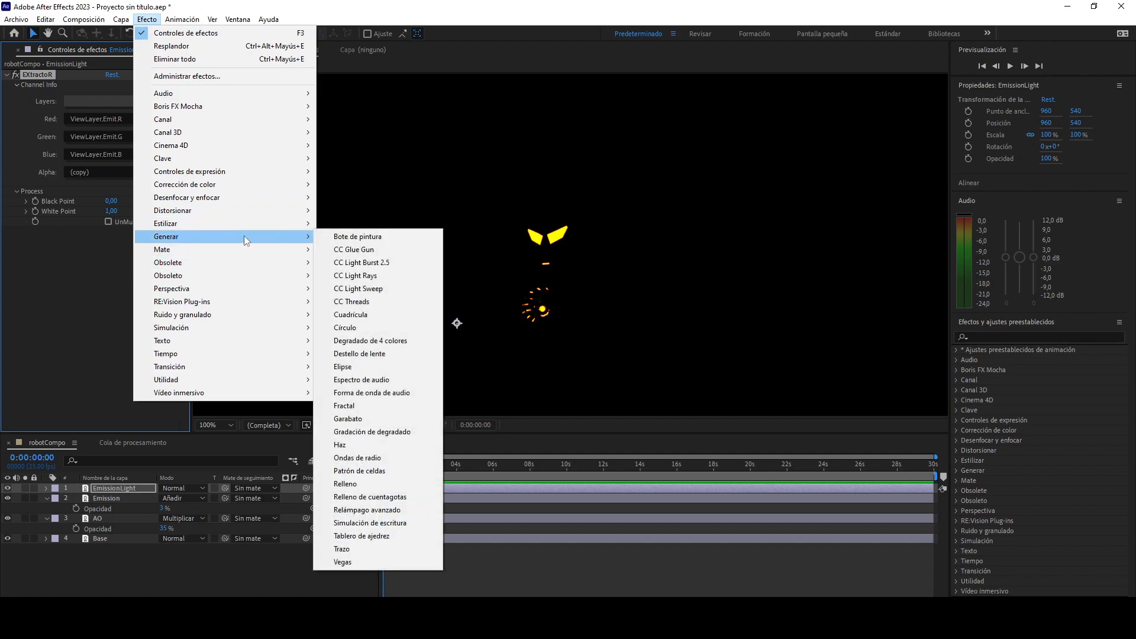
pyautogui.click(362, 275)
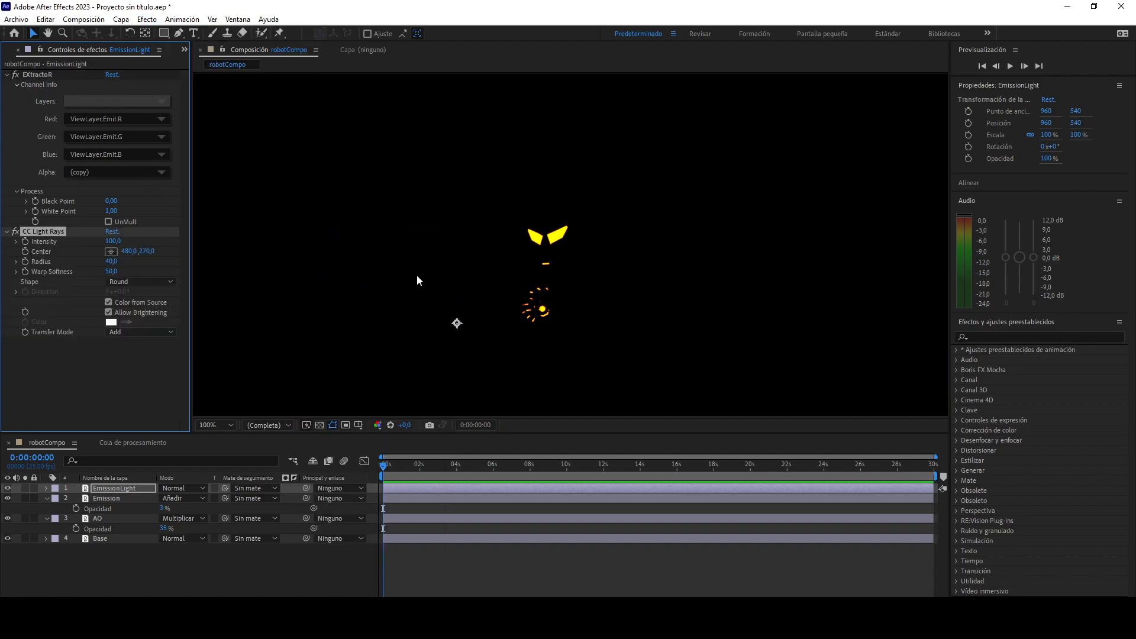
# Place the center of the CC Light Rays effect between the robot's eyes, at about 1118,2, 379,0.
pyautogui.scroll(-4, 420, 278)
pyautogui.scroll(2, 407, 265)
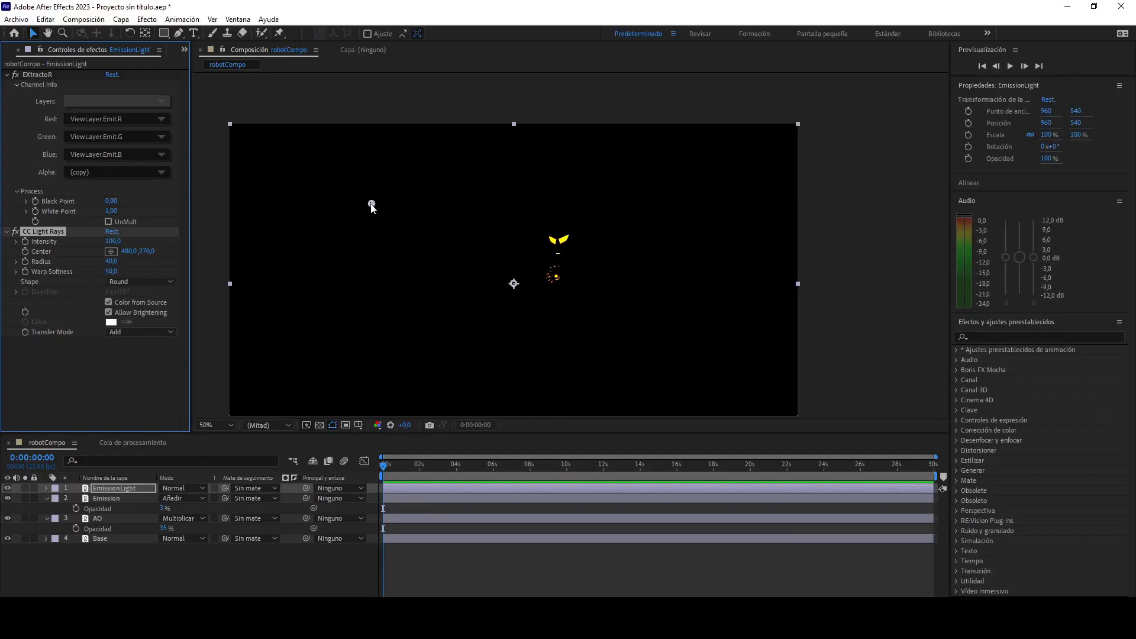
pyautogui.moveTo(371, 205); pyautogui.dragTo(404, 228)
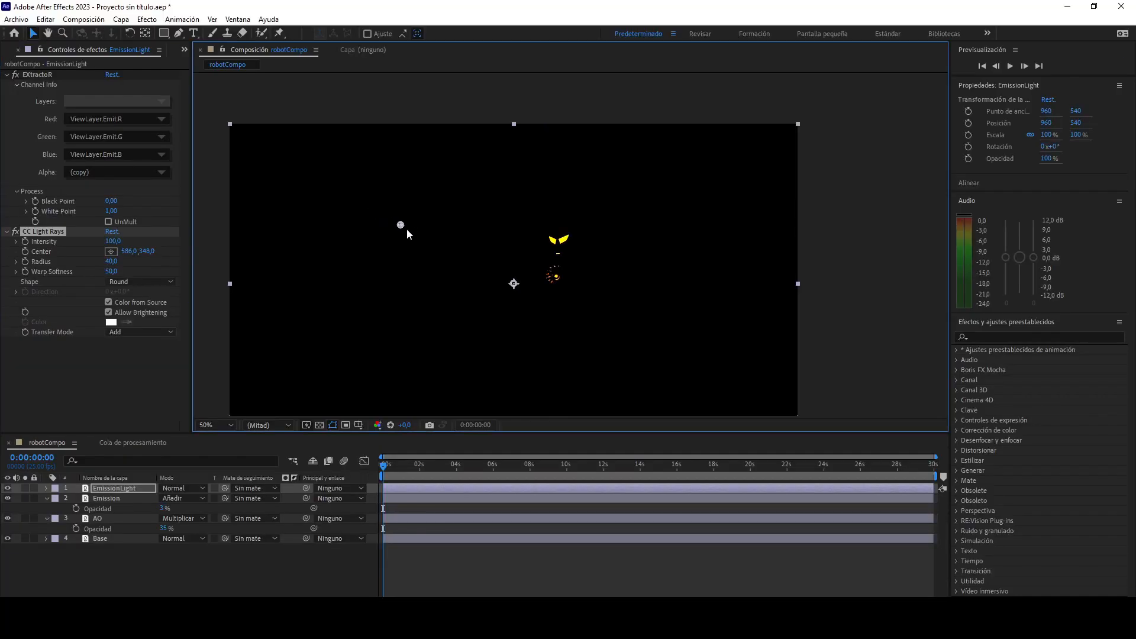
pyautogui.moveTo(506, 233); pyautogui.dragTo(561, 239)
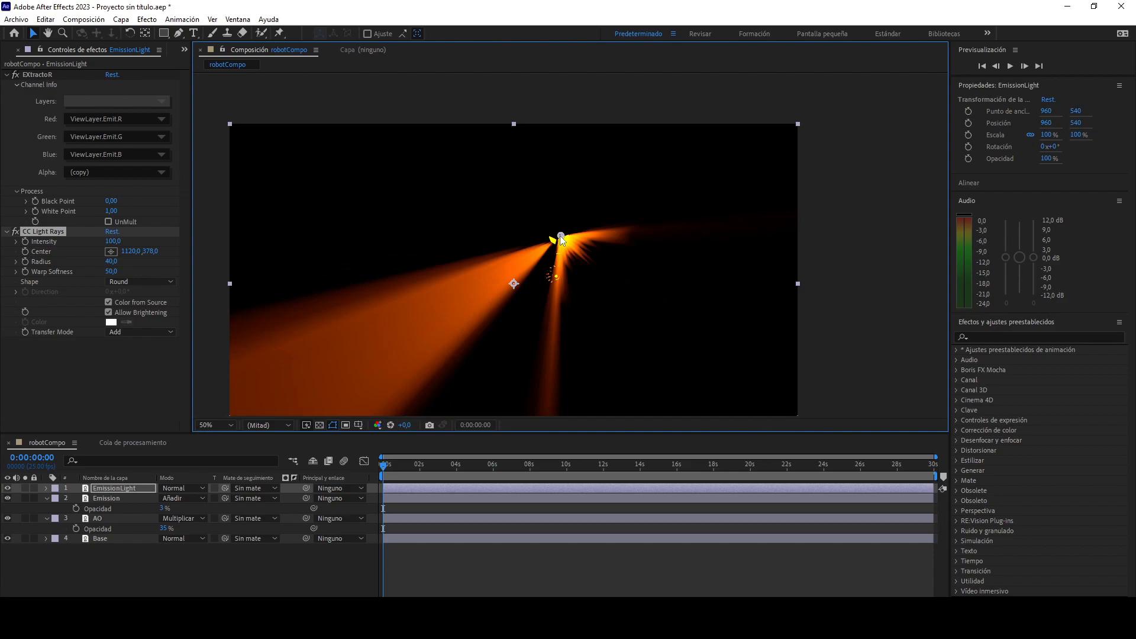
pyautogui.scroll(6, 559, 236)
pyautogui.moveTo(495, 173)
pyautogui.mouseDown()
pyautogui.moveTo(505, 182)
pyautogui.moveTo(492, 188)
pyautogui.moveTo(490, 178)
pyautogui.mouseUp()
pyautogui.scroll(-6, 503, 198)
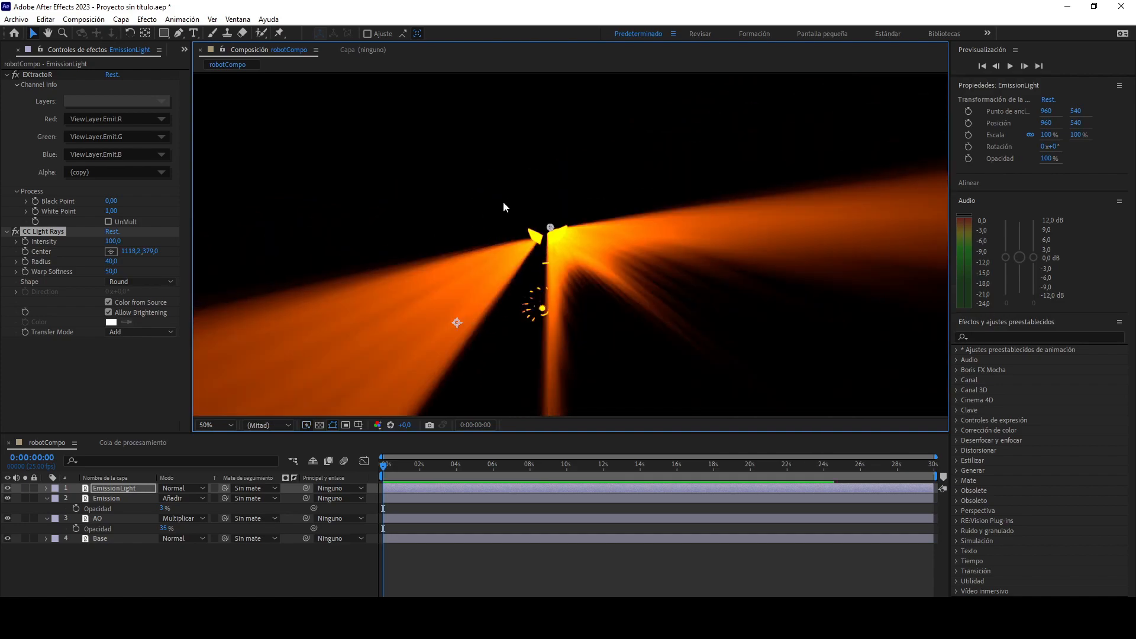
pyautogui.scroll(3, 514, 203)
# Try other radius, Warp Softness and intensity values in the CC Light Rays effect, undoing each change.
pyautogui.moveTo(110, 261); pyautogui.dragTo(39, 262)
pyautogui.hotkey('ctrl', 'z')
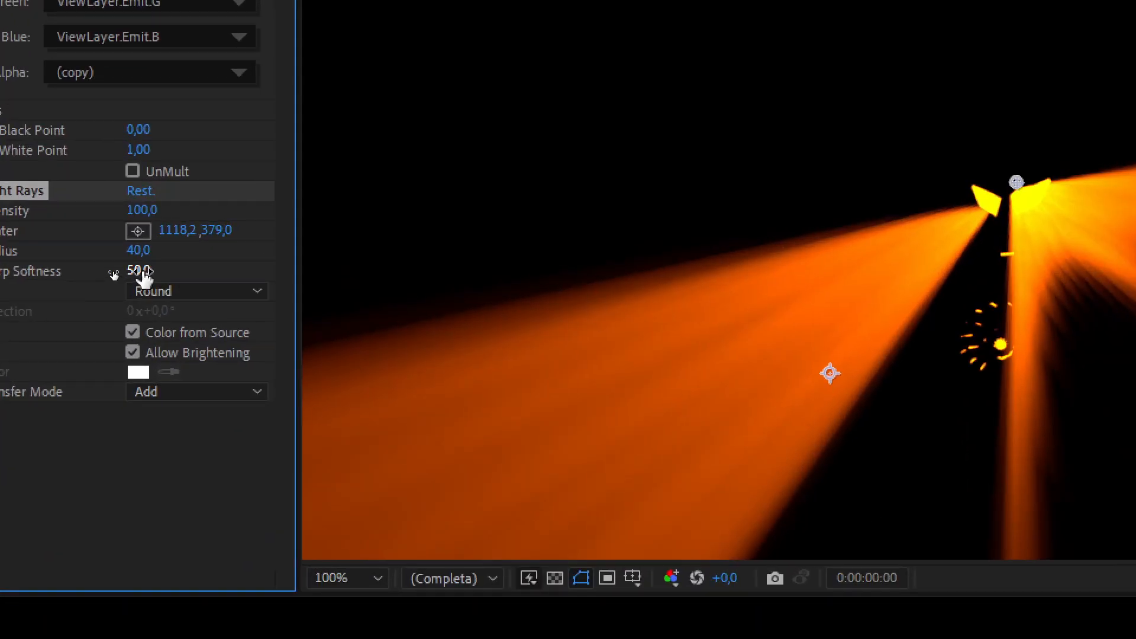
pyautogui.moveTo(113, 273); pyautogui.dragTo(191, 261)
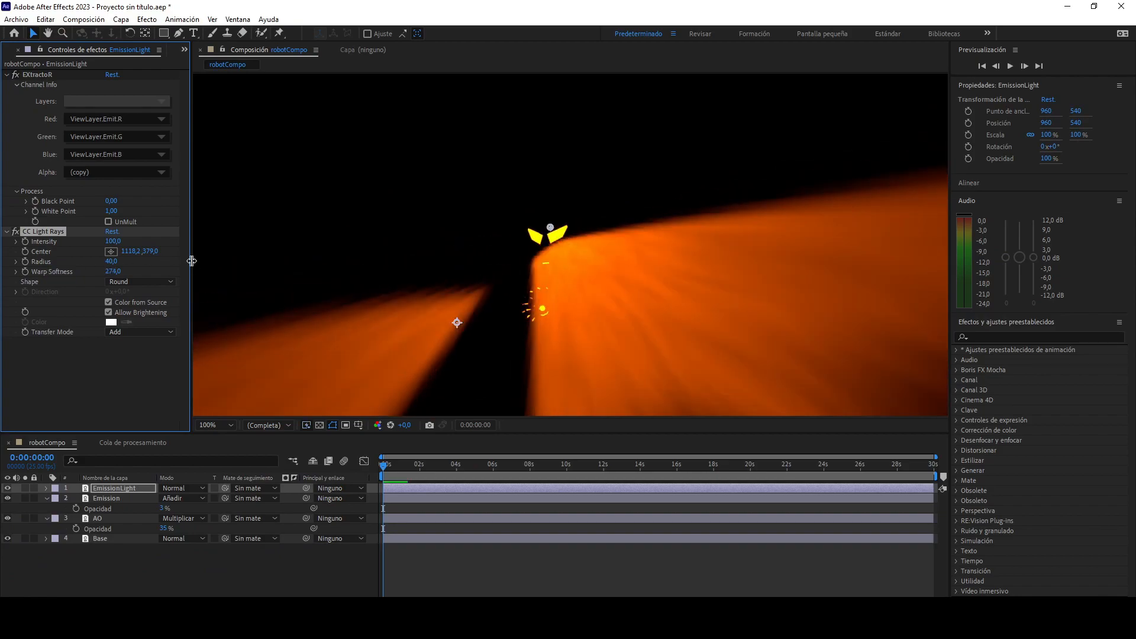
pyautogui.hotkey('ctrl', 'z')
pyautogui.moveTo(111, 242); pyautogui.dragTo(86, 243)
pyautogui.hotkey('ctrl', 'z')
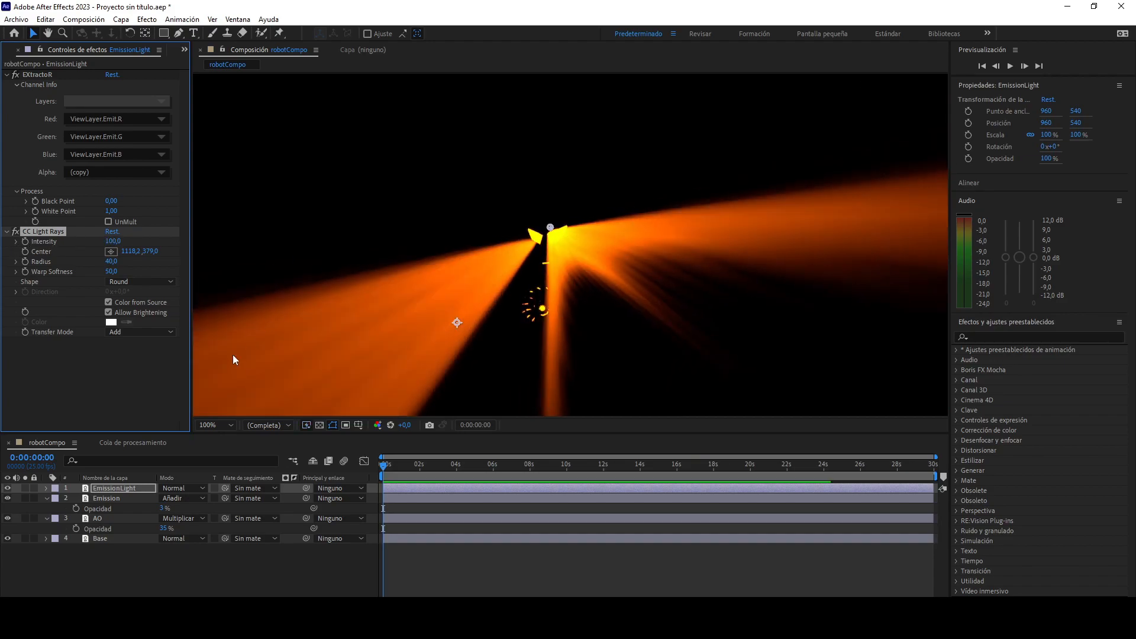
# Set the EmissionLight layer's blend mode to Añadir and its opacity to 6 %, and inspect the rays around the robot's head.
pyautogui.click(177, 488)
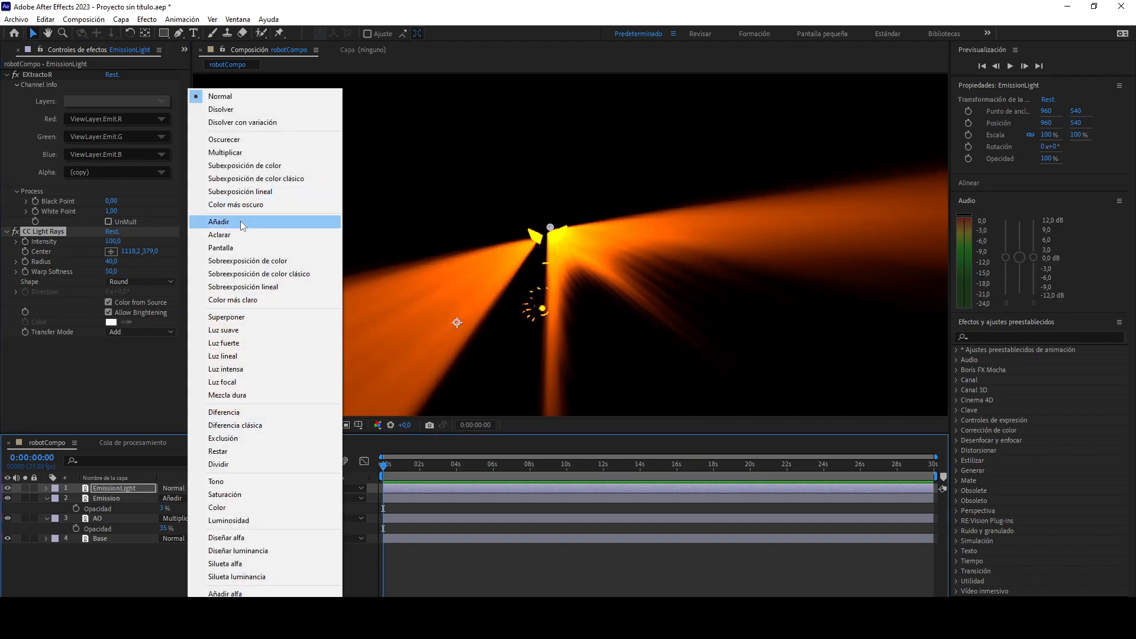
pyautogui.click(219, 222)
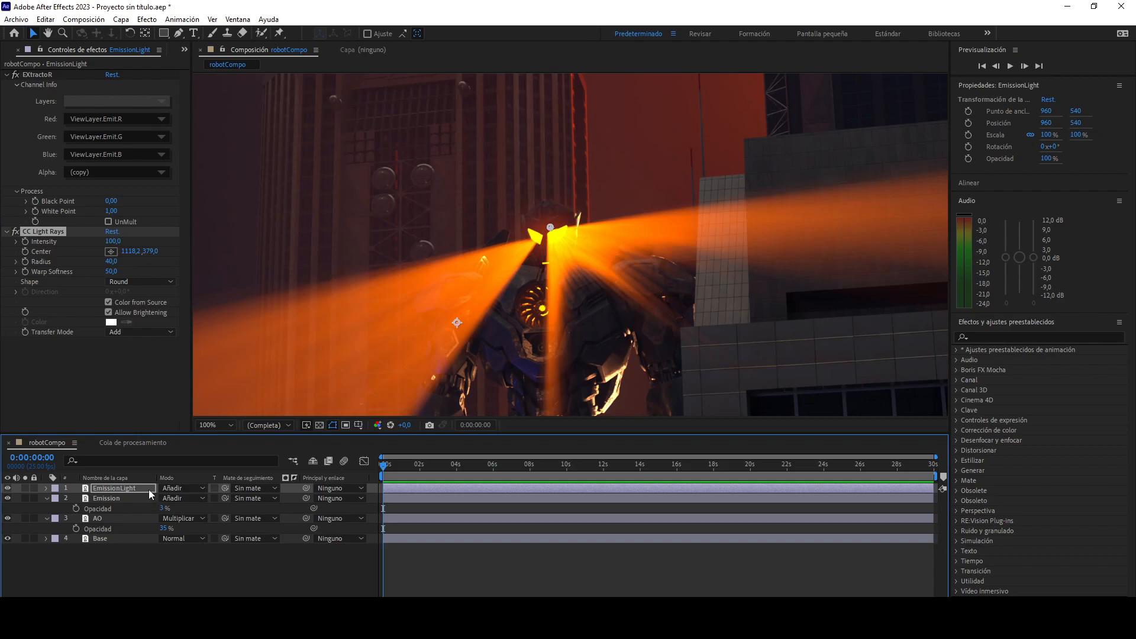
pyautogui.press('t')
pyautogui.moveTo(162, 498); pyautogui.dragTo(107, 494)
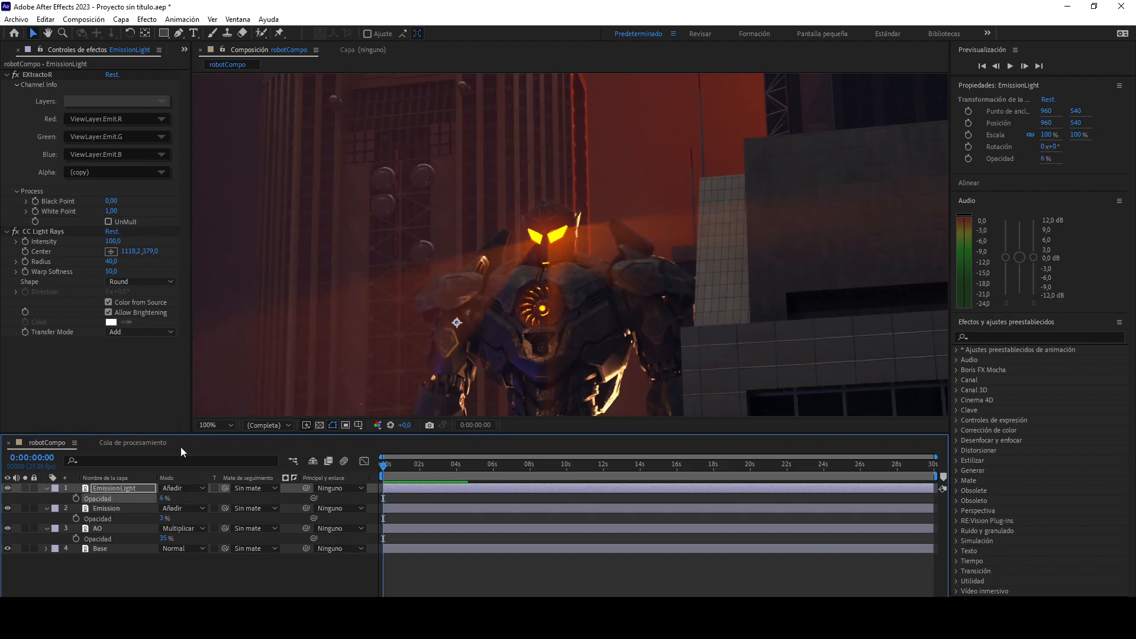
pyautogui.press('.')
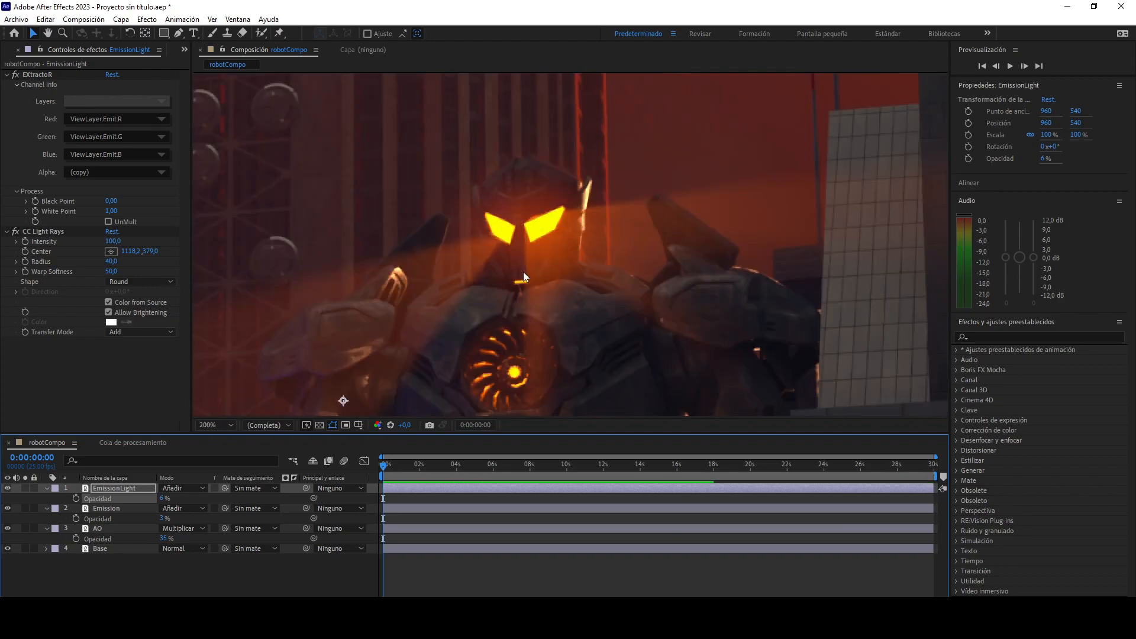
pyautogui.press('.')
pyautogui.press('h')
pyautogui.scroll(-4, 559, 248)
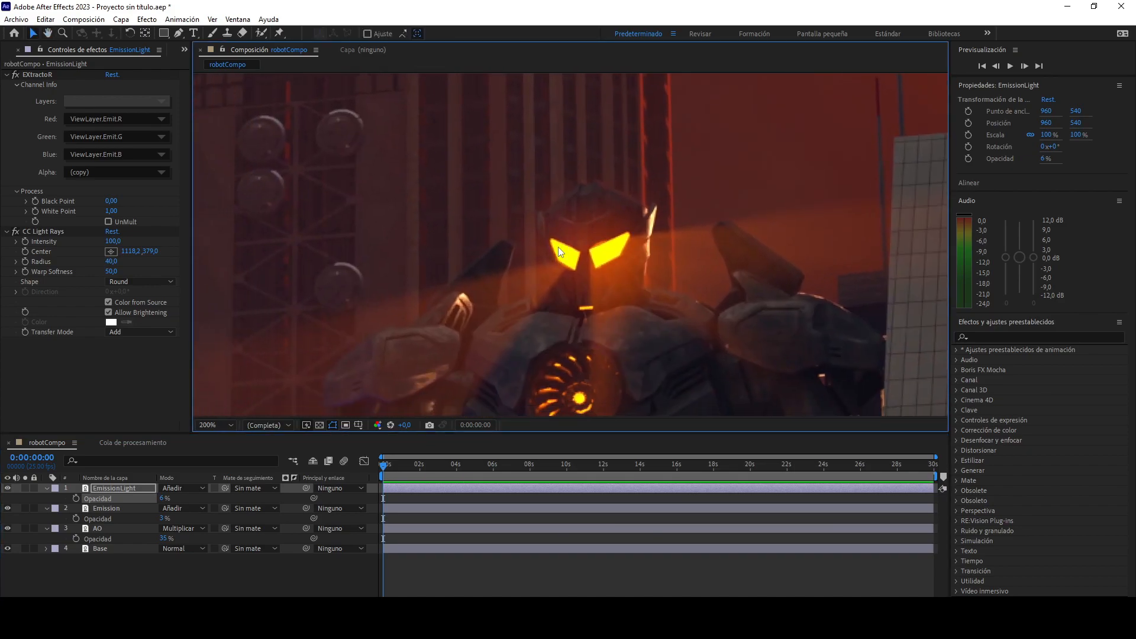
pyautogui.moveTo(565, 243); pyautogui.dragTo(560, 259)
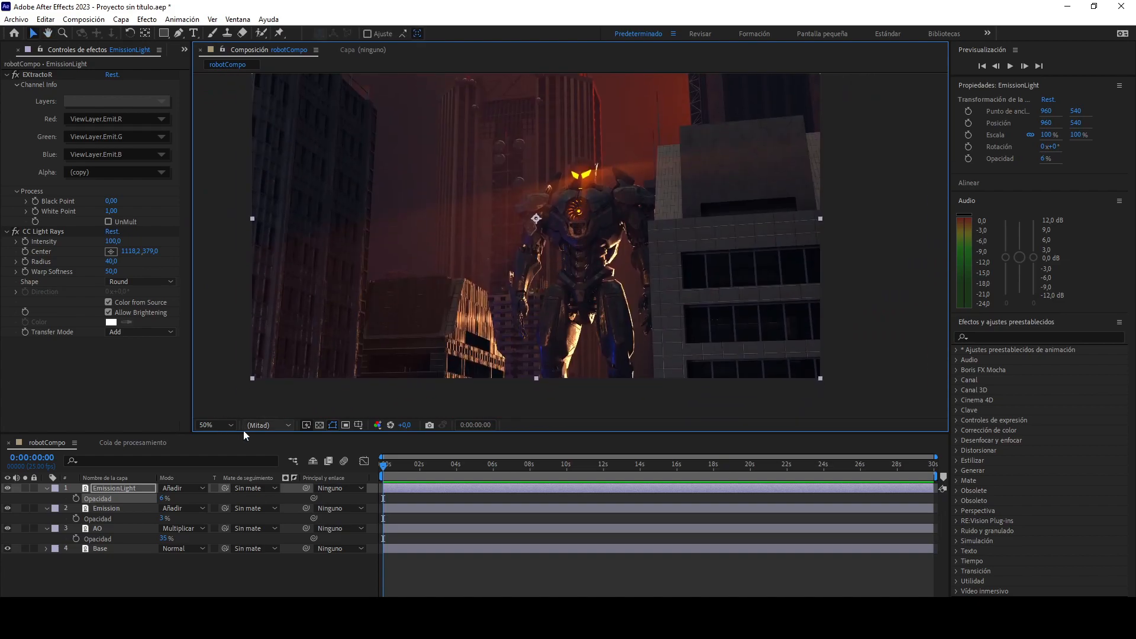
pyautogui.click(106, 572)
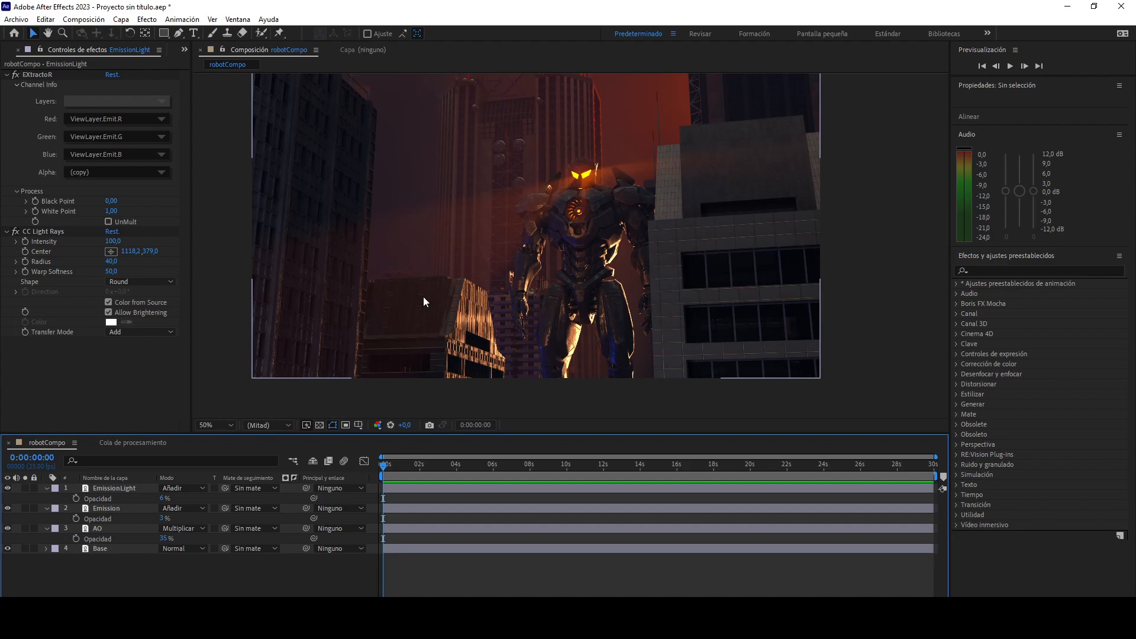
# Duplicate the Base layer and move the copy to the top of the layer stack.
pyautogui.click(117, 491)
pyautogui.click(115, 548)
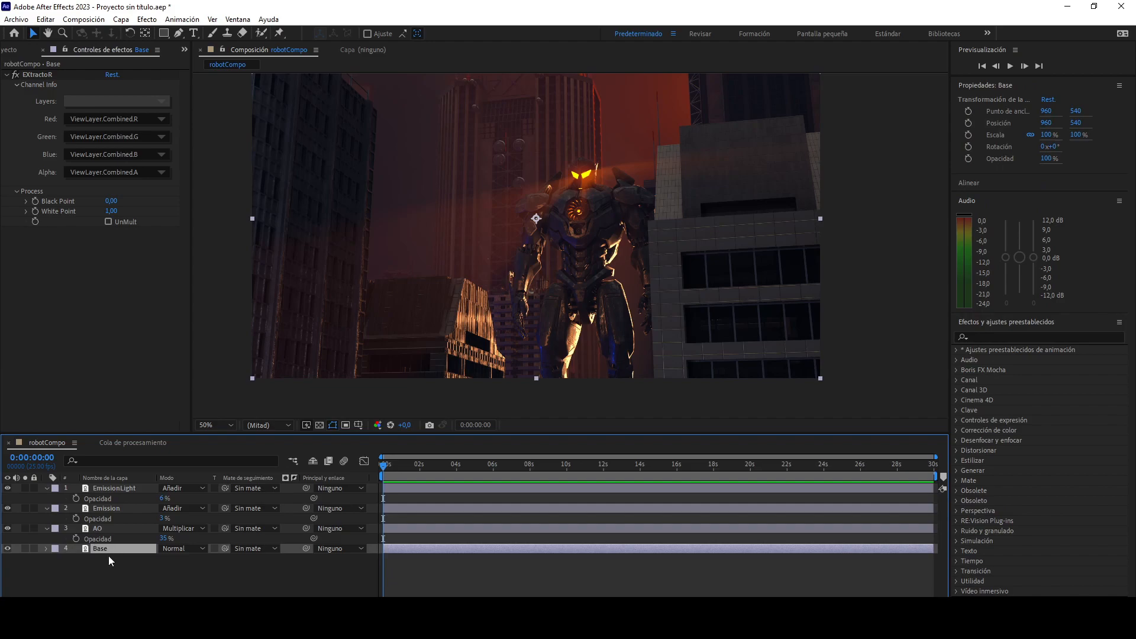
pyautogui.hotkey('ctrl', 'd')
pyautogui.moveTo(108, 550); pyautogui.dragTo(116, 490)
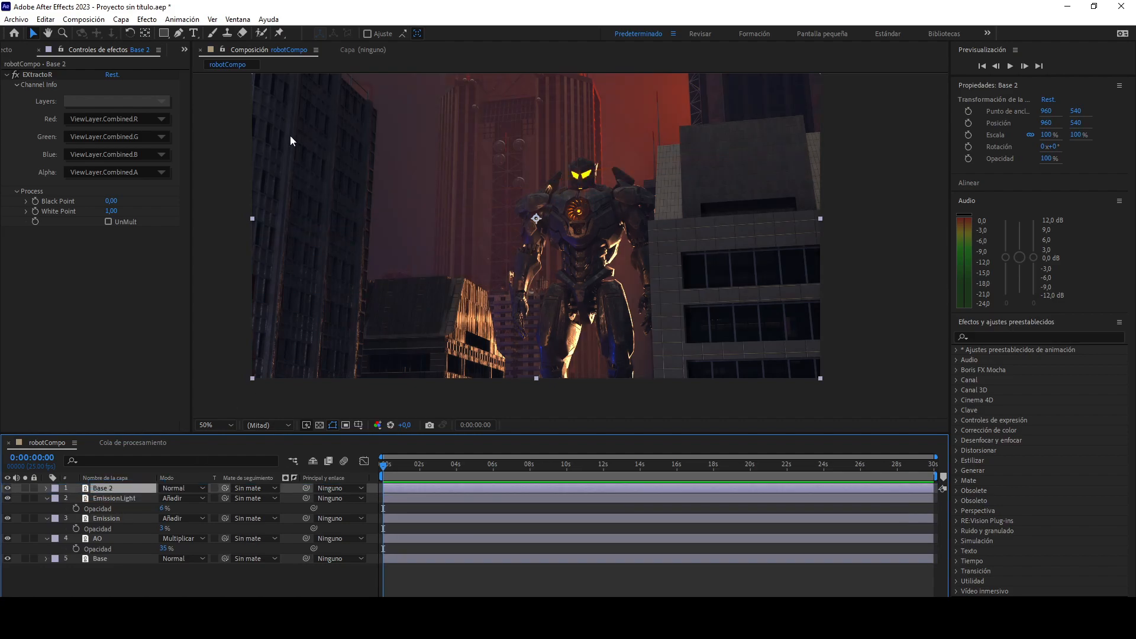
# Try a Gaussian blur (Desenfoque gaussiano) of 64,9 on the Base 2 layer and inspect the blurred robot.
pyautogui.click(147, 19)
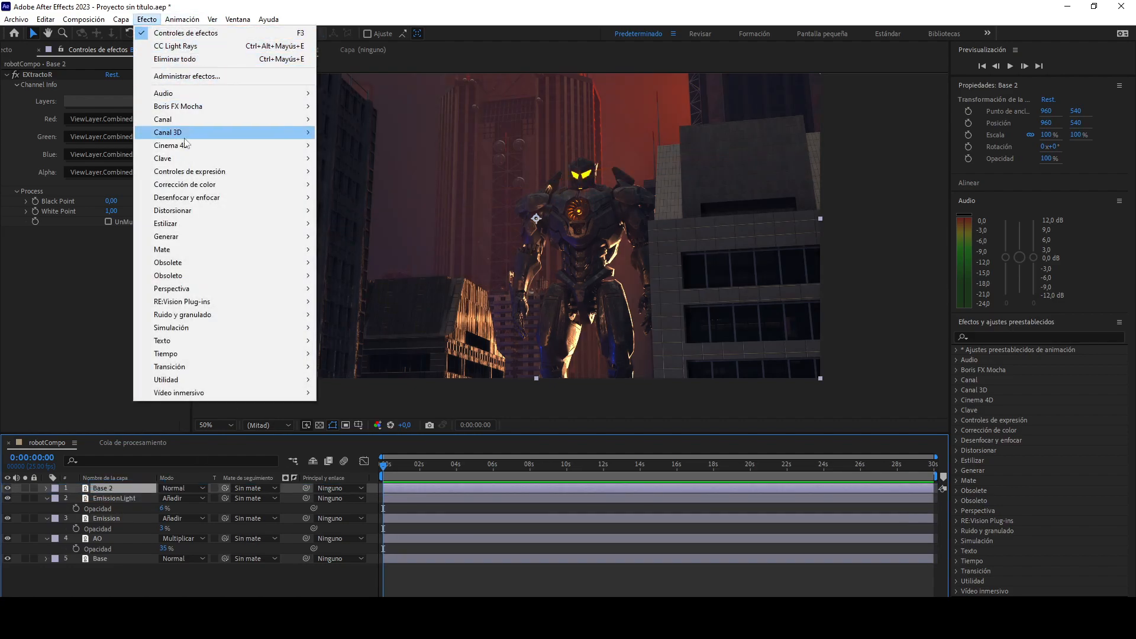
pyautogui.moveTo(207, 197)
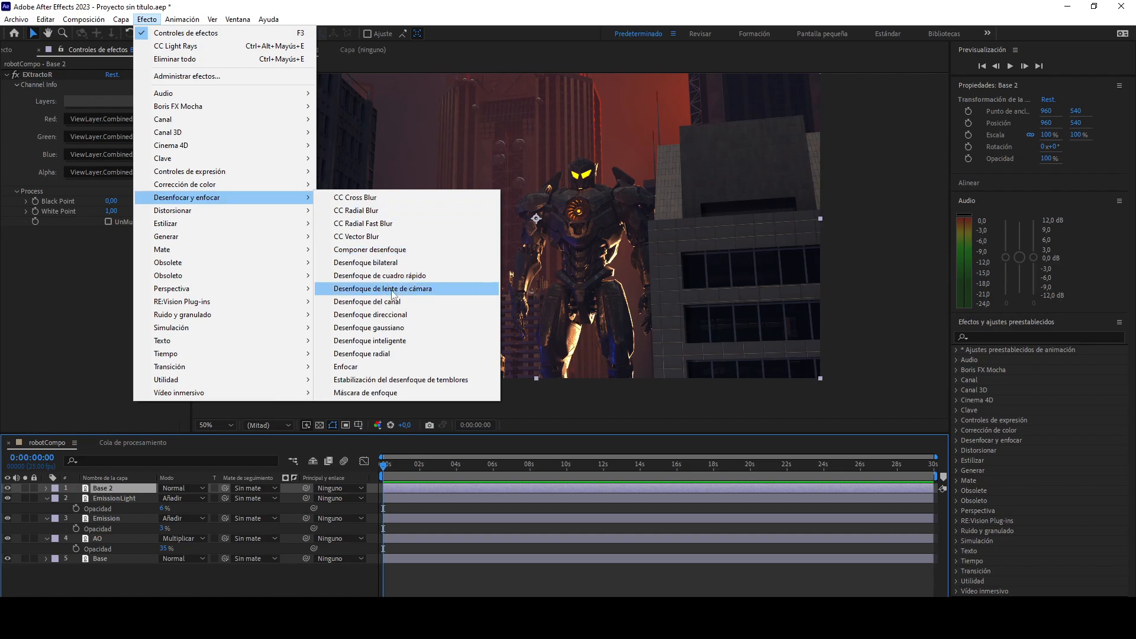
pyautogui.click(396, 327)
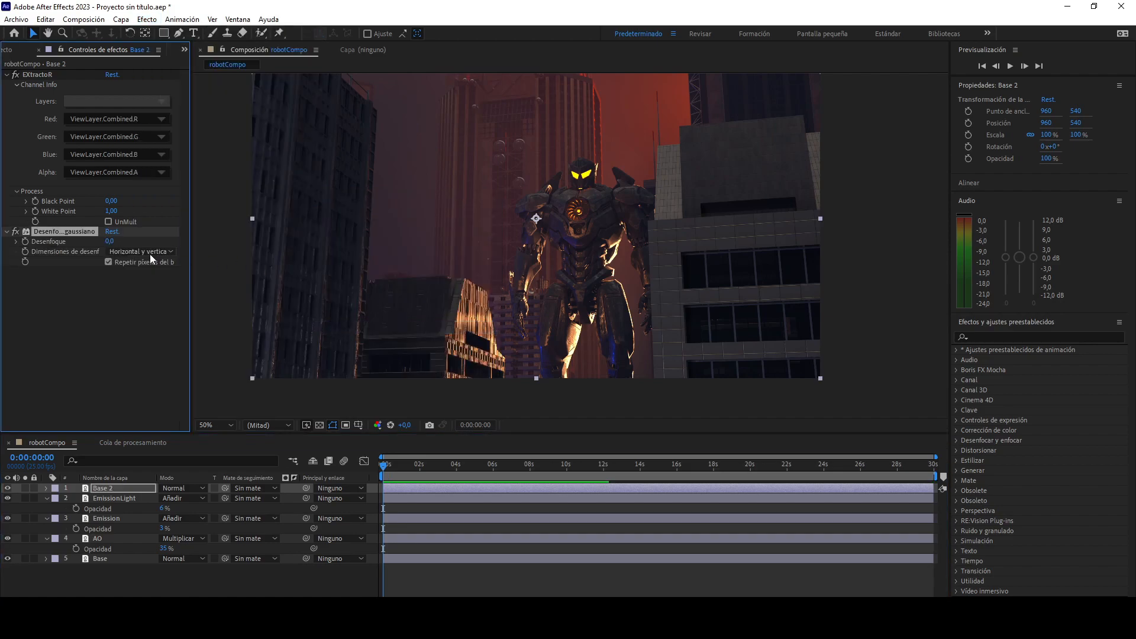
pyautogui.moveTo(109, 241); pyautogui.dragTo(467, 250)
pyautogui.moveTo(605, 204); pyautogui.dragTo(623, 233)
pyautogui.scroll(1, 622, 232)
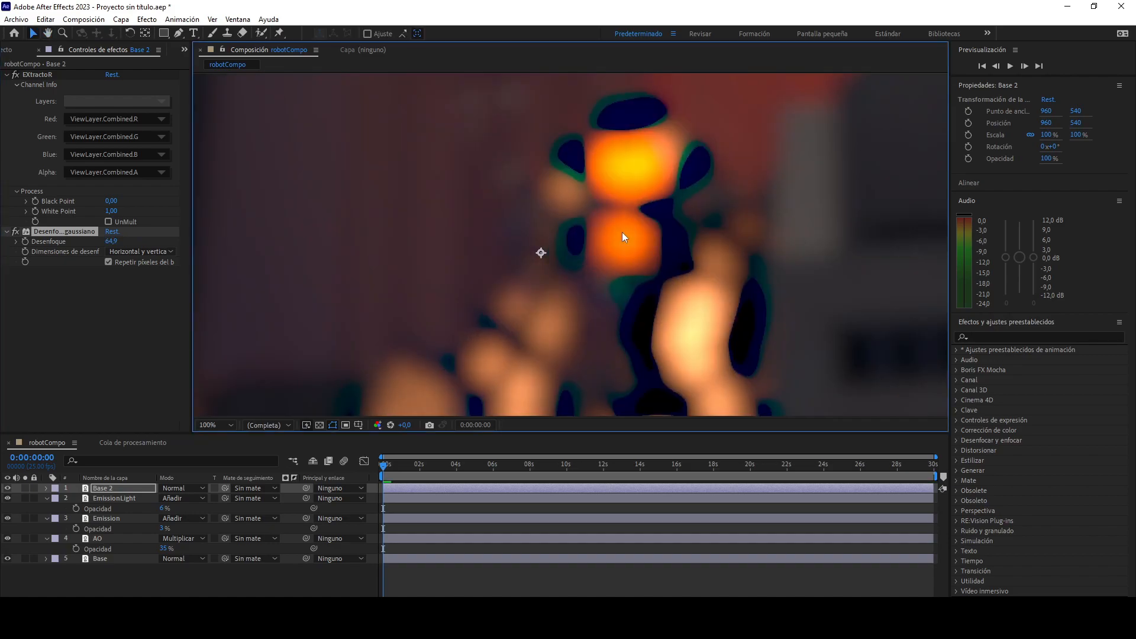
pyautogui.scroll(-6, 618, 226)
pyautogui.scroll(4, 621, 255)
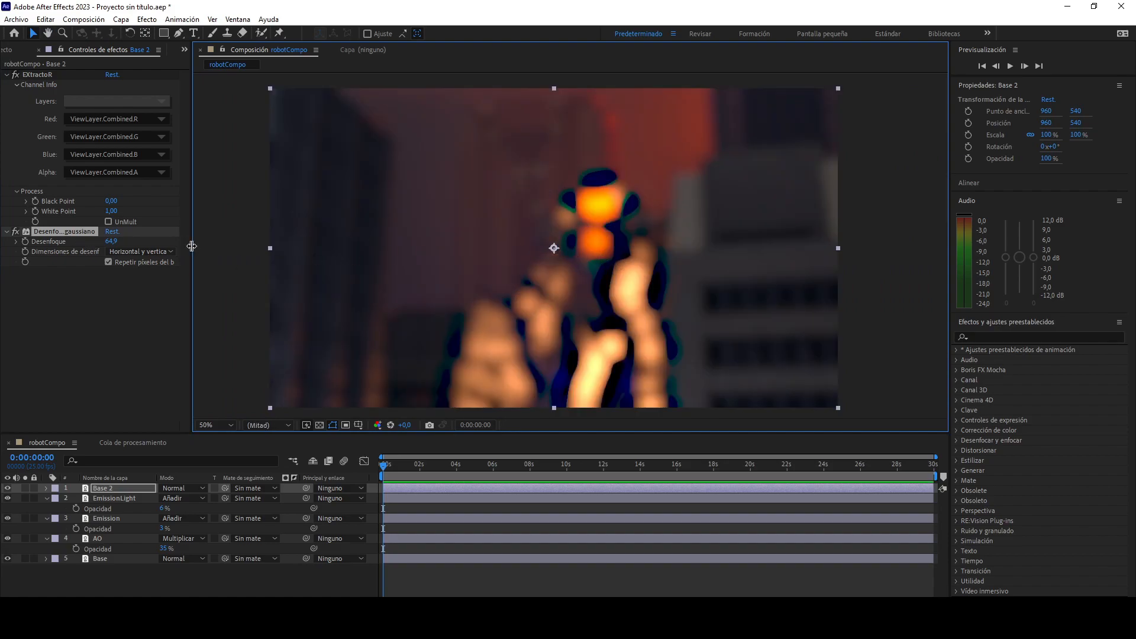
# Widen the effect controls area and remove the Gaussian blur from the Base 2 layer.
pyautogui.moveTo(193, 243); pyautogui.dragTo(281, 239)
pyautogui.click(98, 235)
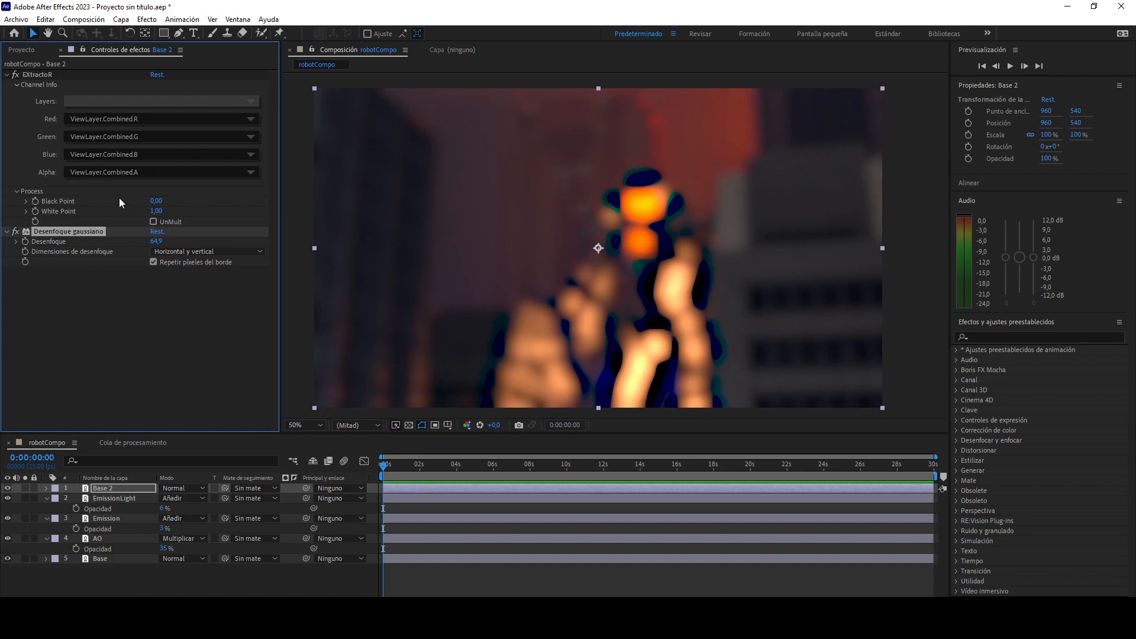
pyautogui.click(52, 282)
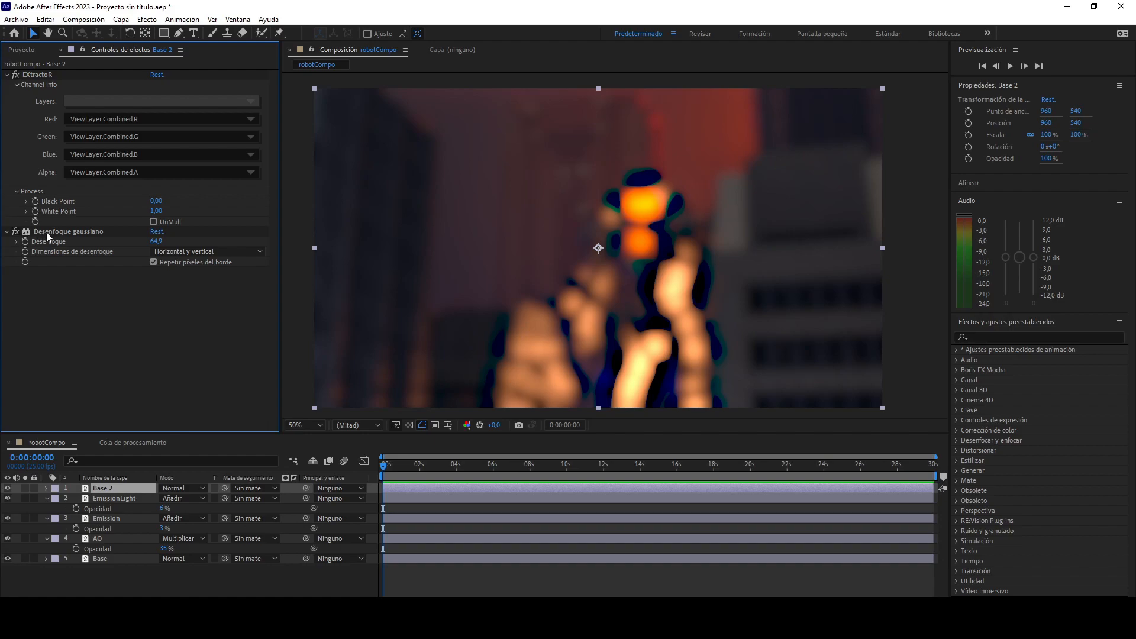
pyautogui.click(46, 232)
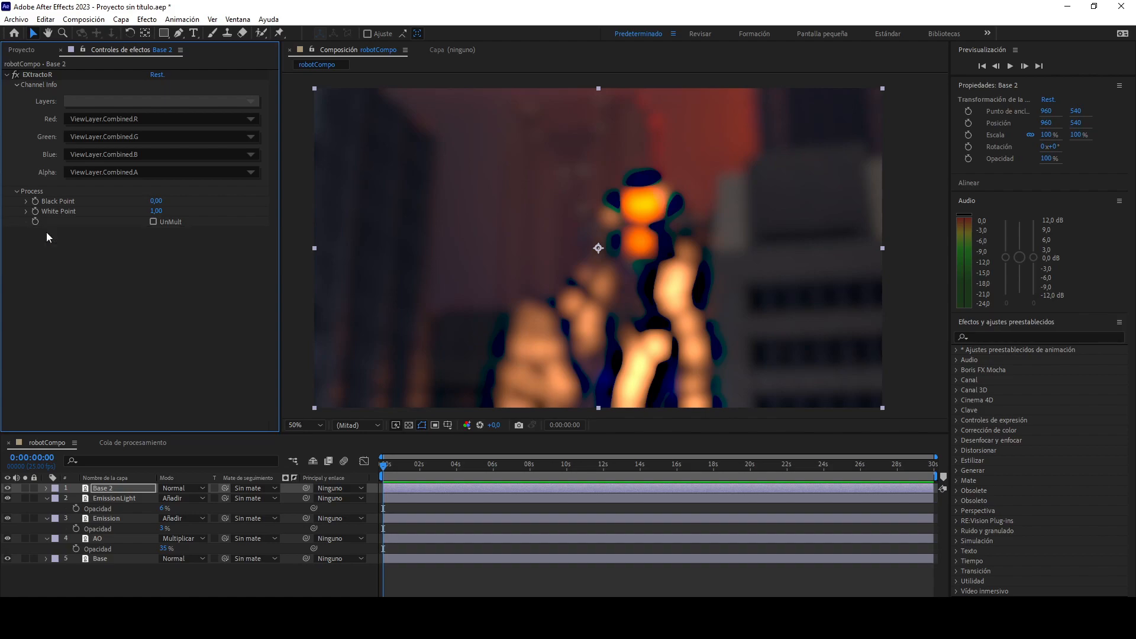
pyautogui.press('Delete')
# Apply the camera lens blur (Desenfoque de lente de cámara) to the Base 2 layer with a blur radius of 157,0.
pyautogui.click(147, 19)
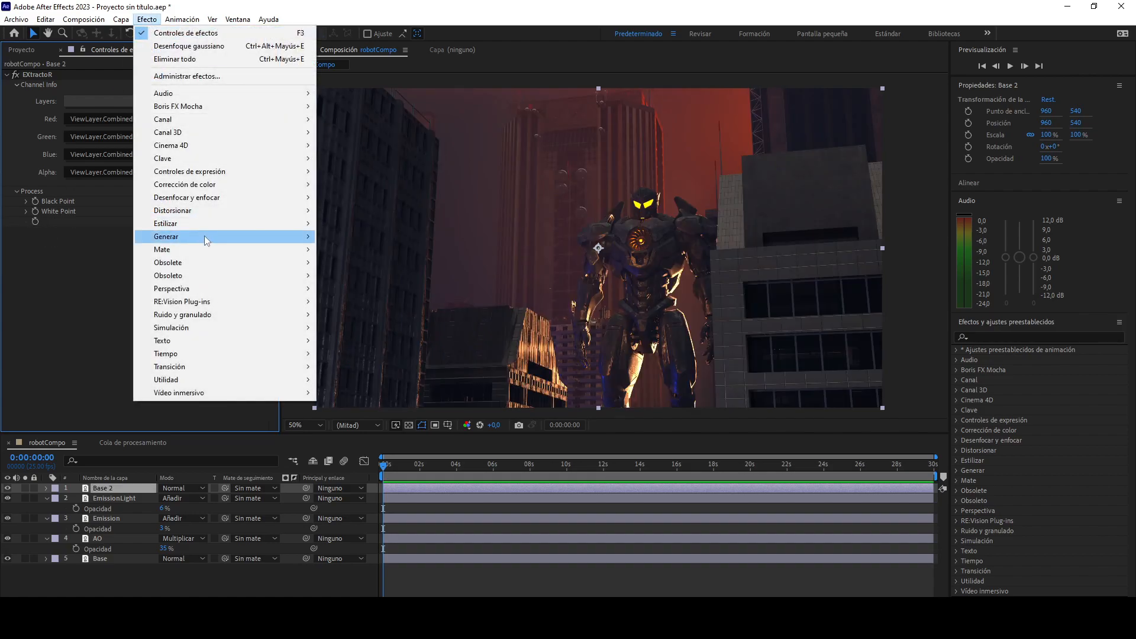
pyautogui.moveTo(216, 202)
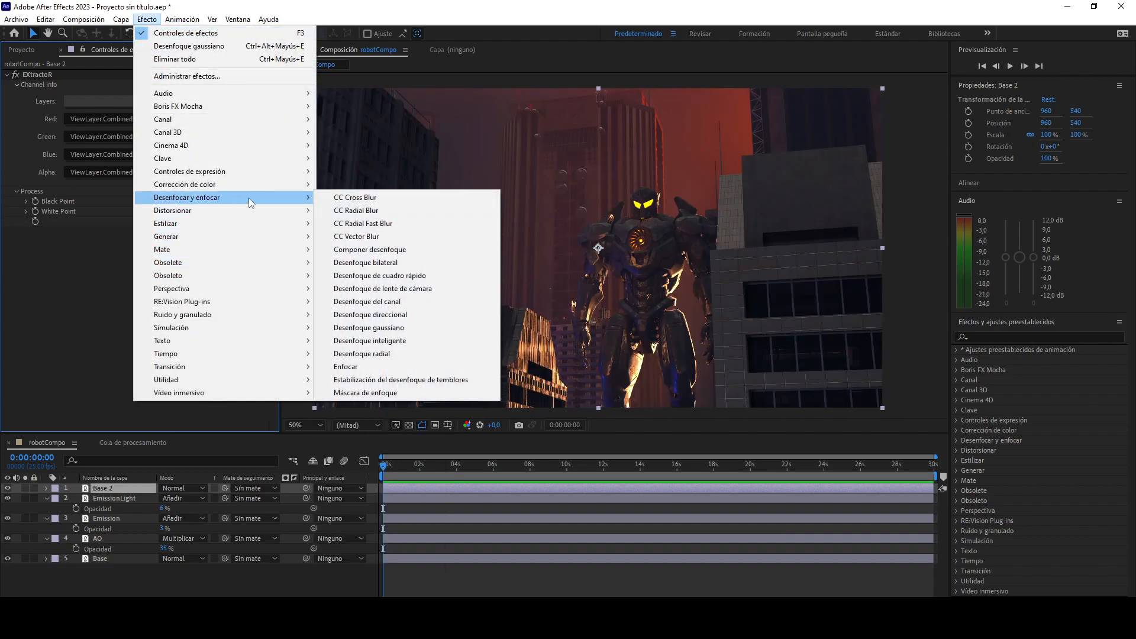
pyautogui.click(395, 290)
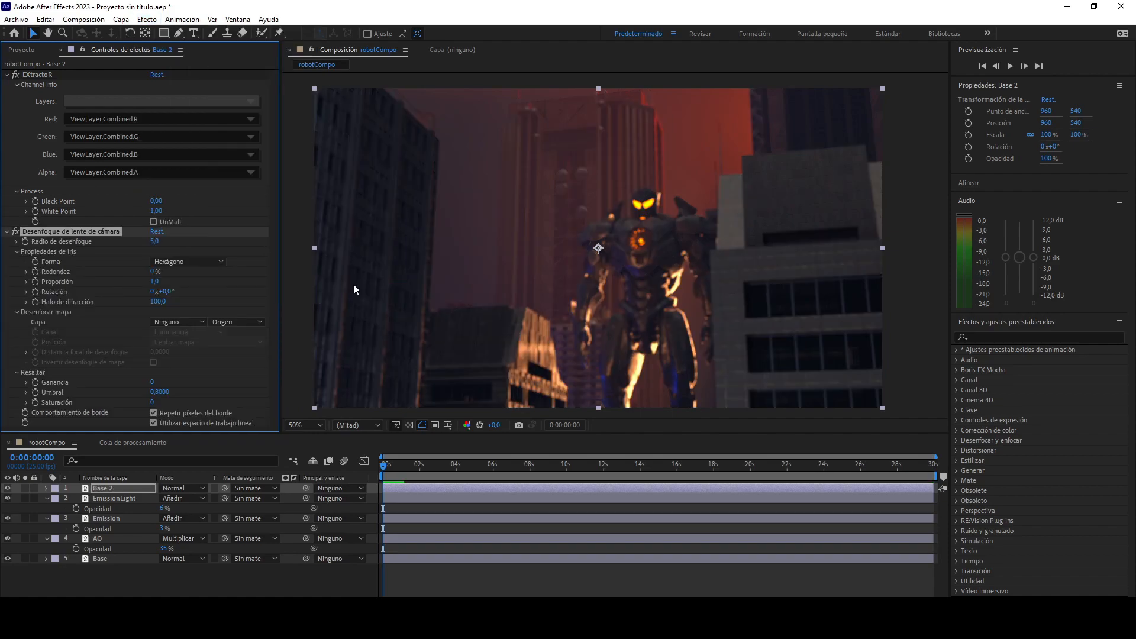
pyautogui.moveTo(154, 245); pyautogui.dragTo(242, 241)
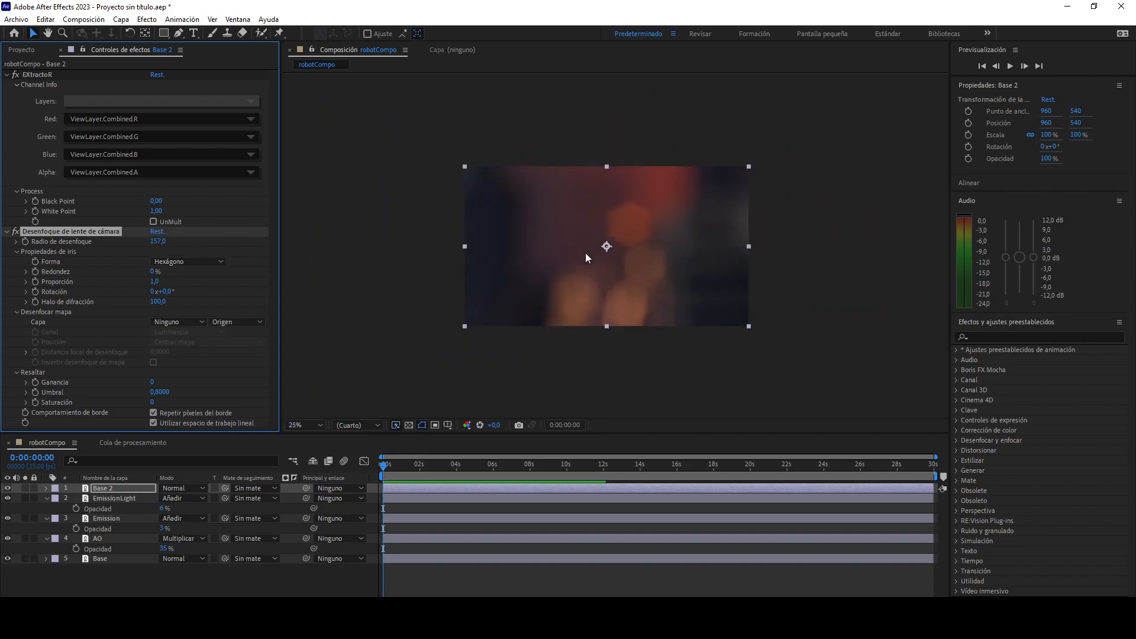
# Rename the blurred Base 2 layer as Bloom.
pyautogui.click(118, 486)
pyautogui.press('Return')
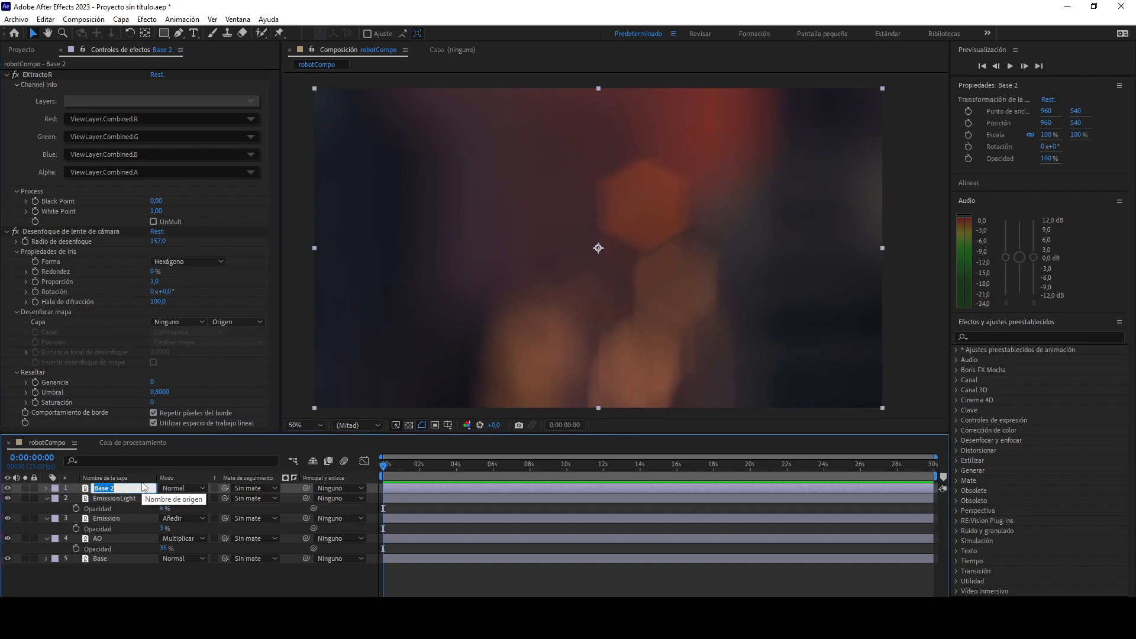
pyautogui.write('Bloom')
pyautogui.press('Return')
# Set the Bloom layer's blend mode to Añadir and its opacity to 19 %.
pyautogui.click(177, 490)
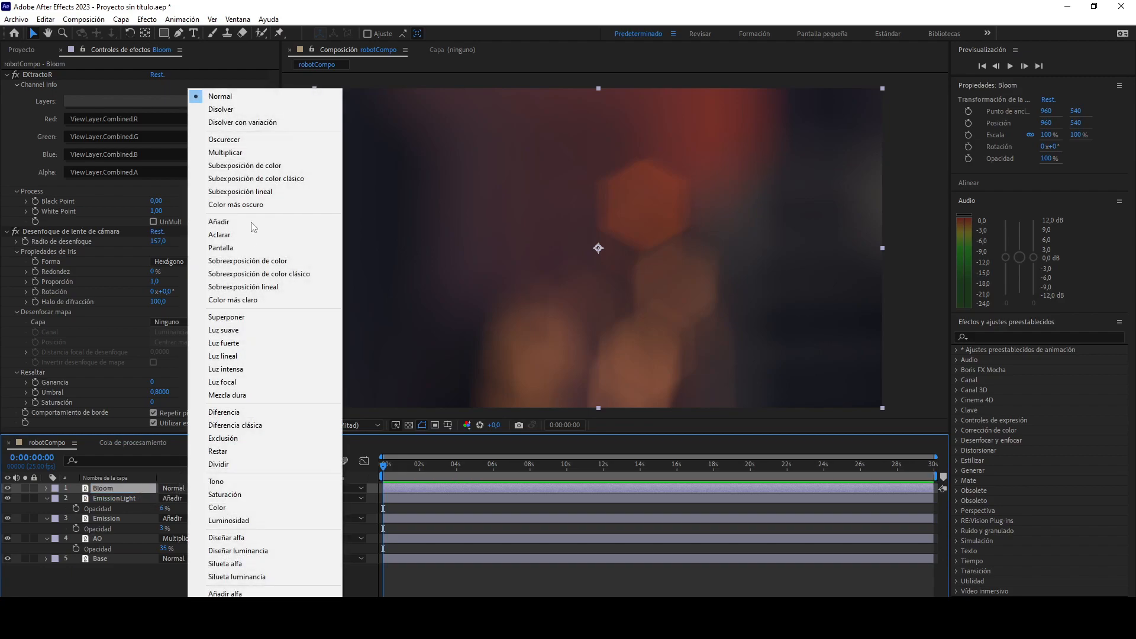
pyautogui.click(240, 222)
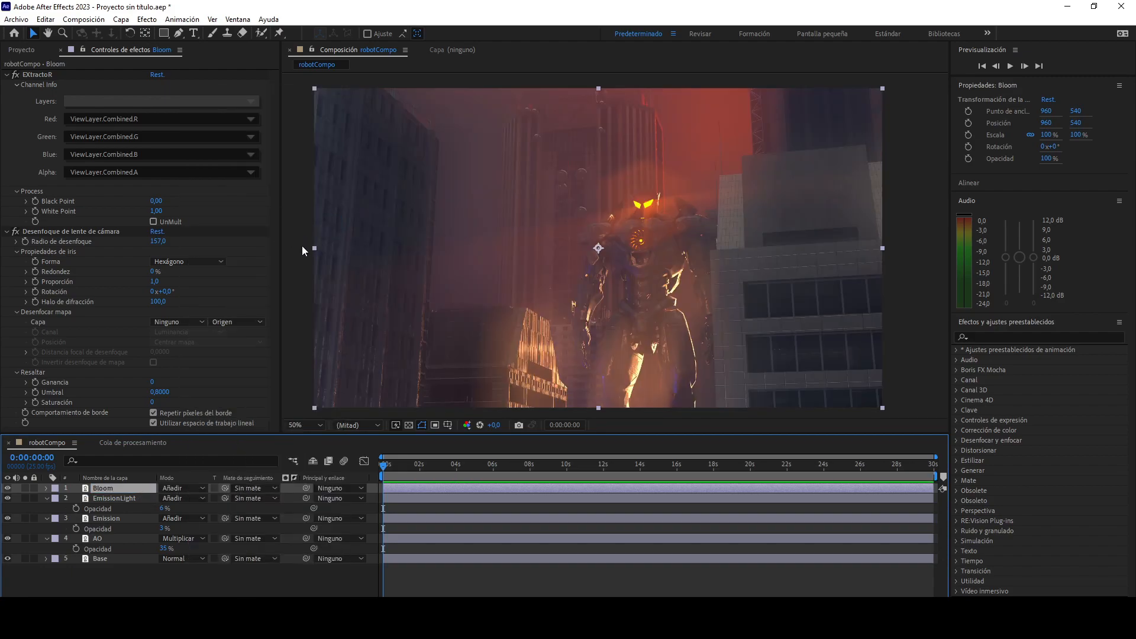
pyautogui.press('t')
pyautogui.moveTo(166, 498); pyautogui.dragTo(120, 501)
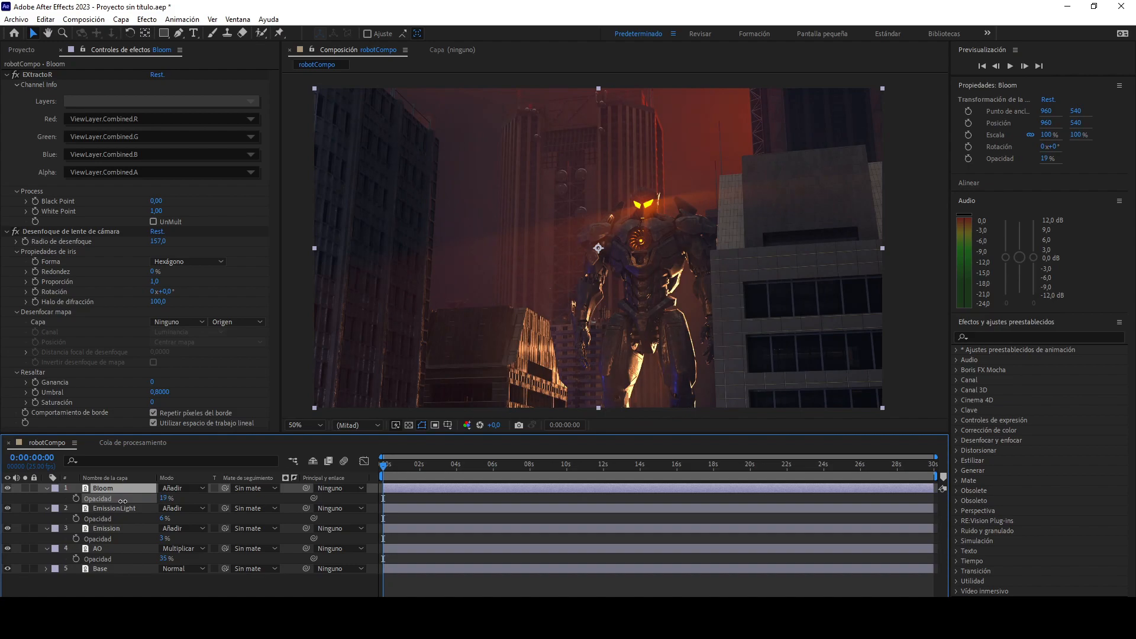
# Compare the composite with and without the Bloom layer and examine the glow around the robot up close.
pyautogui.click(8, 489)
pyautogui.click(8, 489)
pyautogui.click(8, 488)
pyautogui.click(8, 489)
pyautogui.moveTo(527, 320); pyautogui.dragTo(526, 290)
pyautogui.scroll(1, 526, 291)
pyautogui.moveTo(668, 154); pyautogui.dragTo(582, 208)
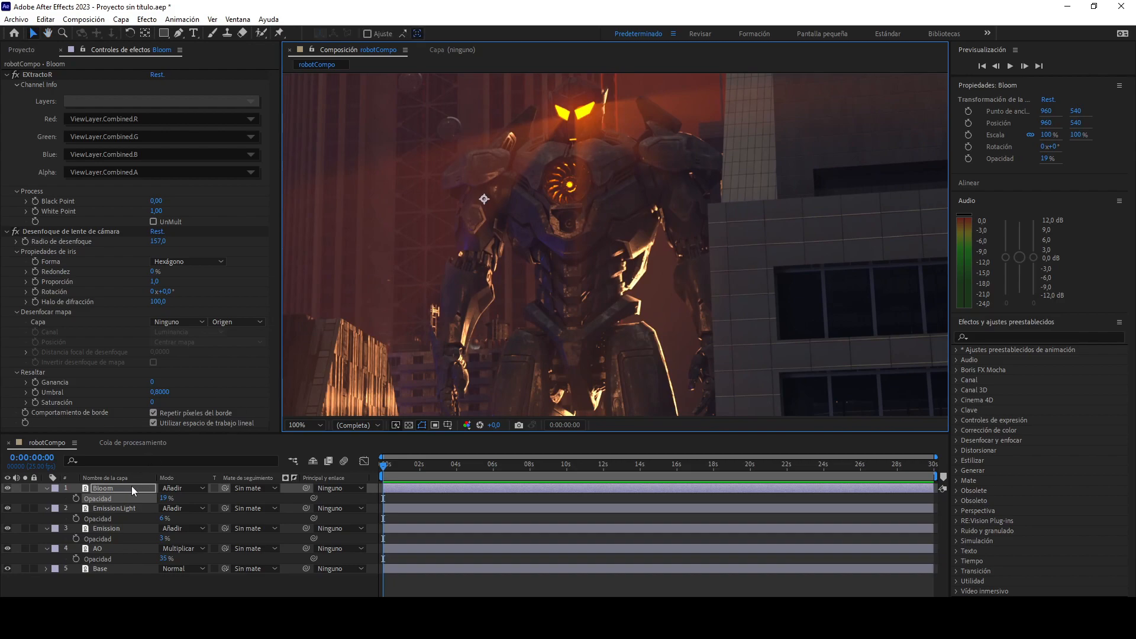
pyautogui.moveTo(571, 274); pyautogui.dragTo(584, 246)
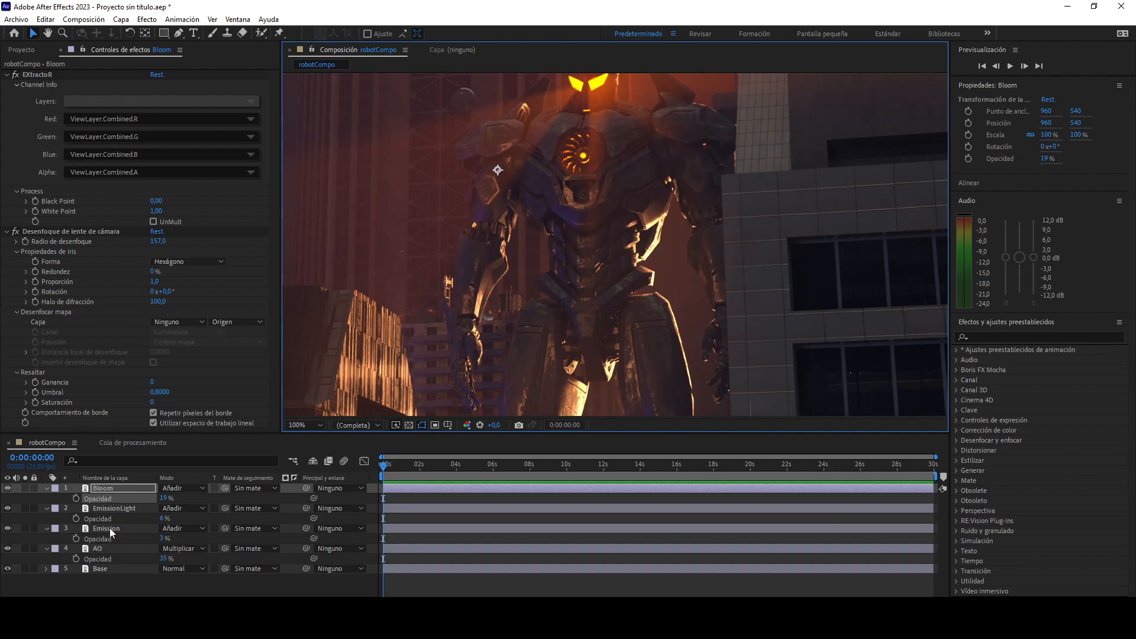
# Duplicate the Base layer, place the copy directly above AO and name it Albedo.
pyautogui.click(98, 570)
pyautogui.hotkey('ctrl', 'd')
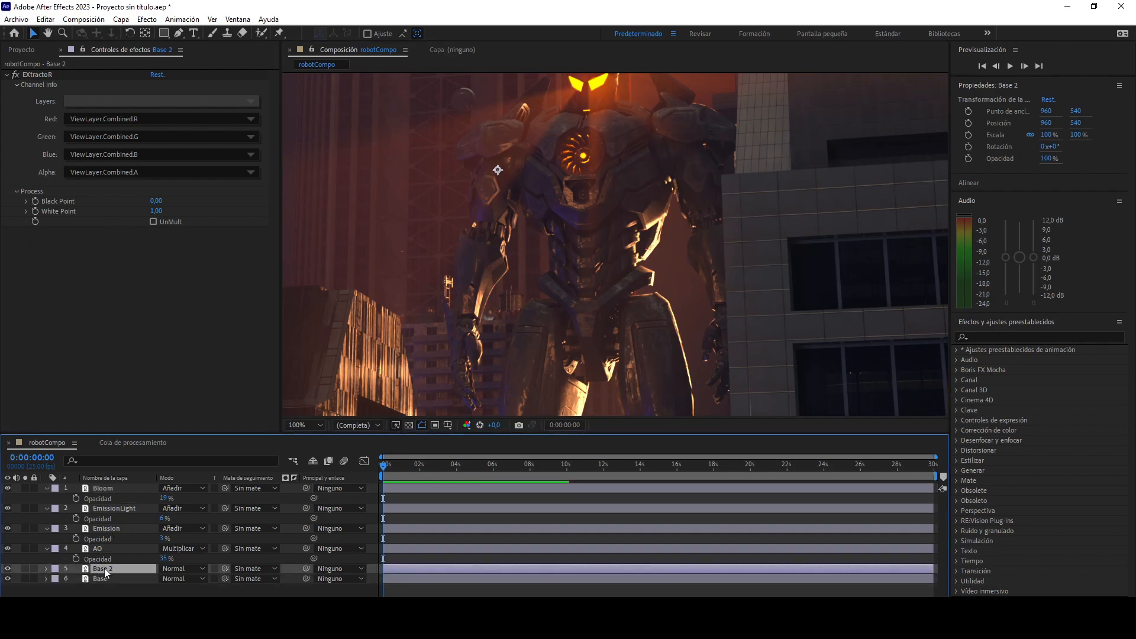
pyautogui.moveTo(105, 570); pyautogui.dragTo(111, 545)
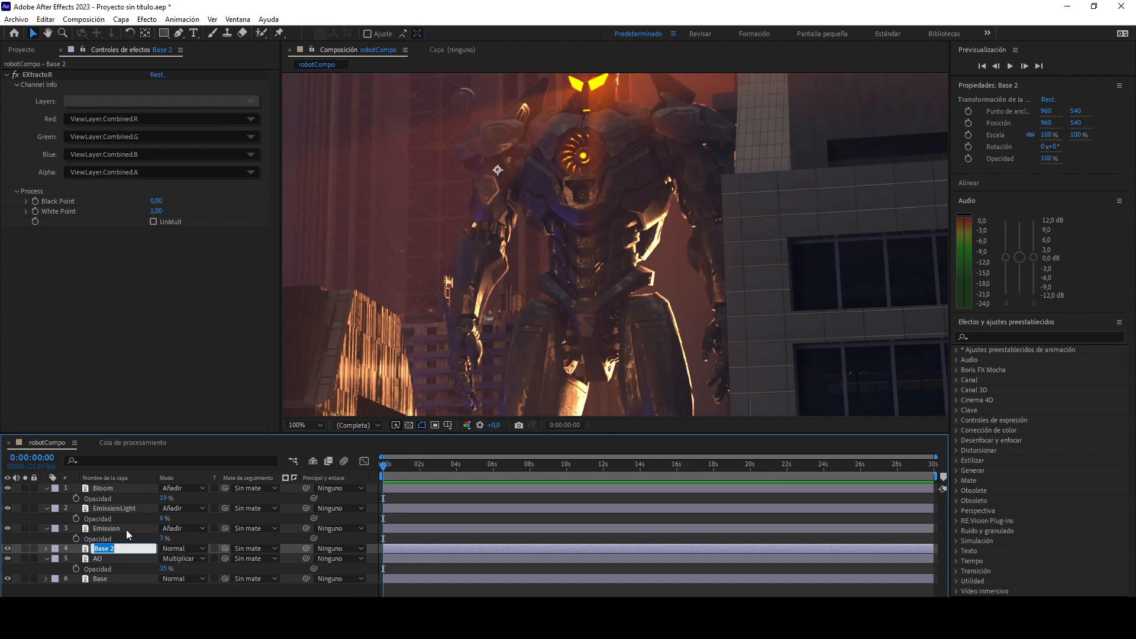
pyautogui.write('Albedo')
pyautogui.press('Return')
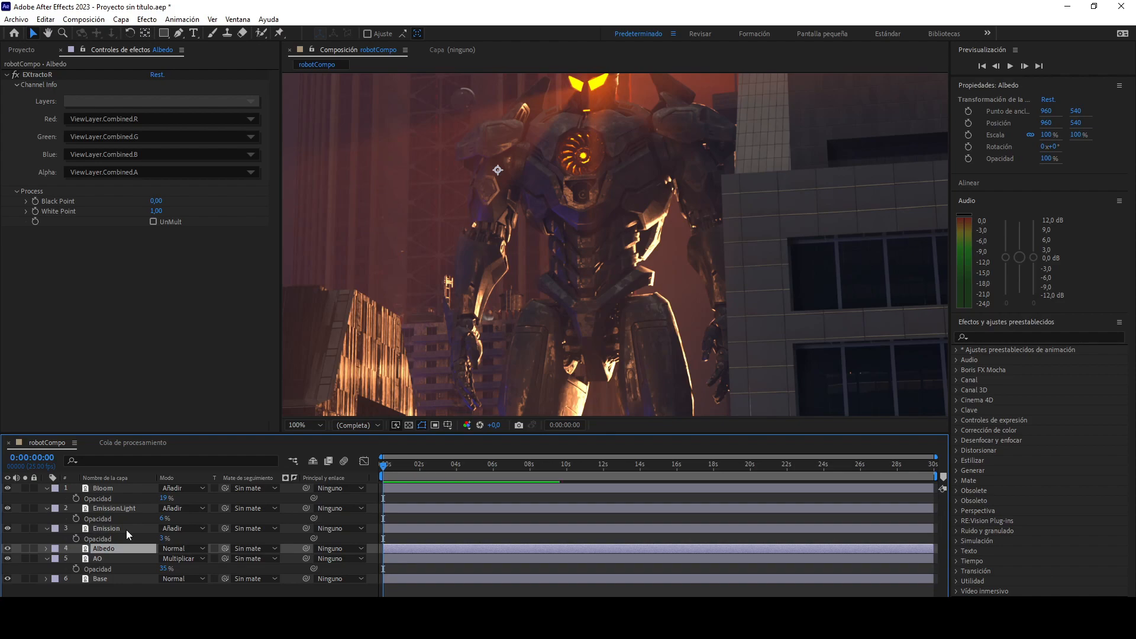
# Extract the ViewLayer.Denoising Albedo pass into the Albedo layer and hide the Emission, EmissionLight and Bloom layers.
pyautogui.click(116, 102)
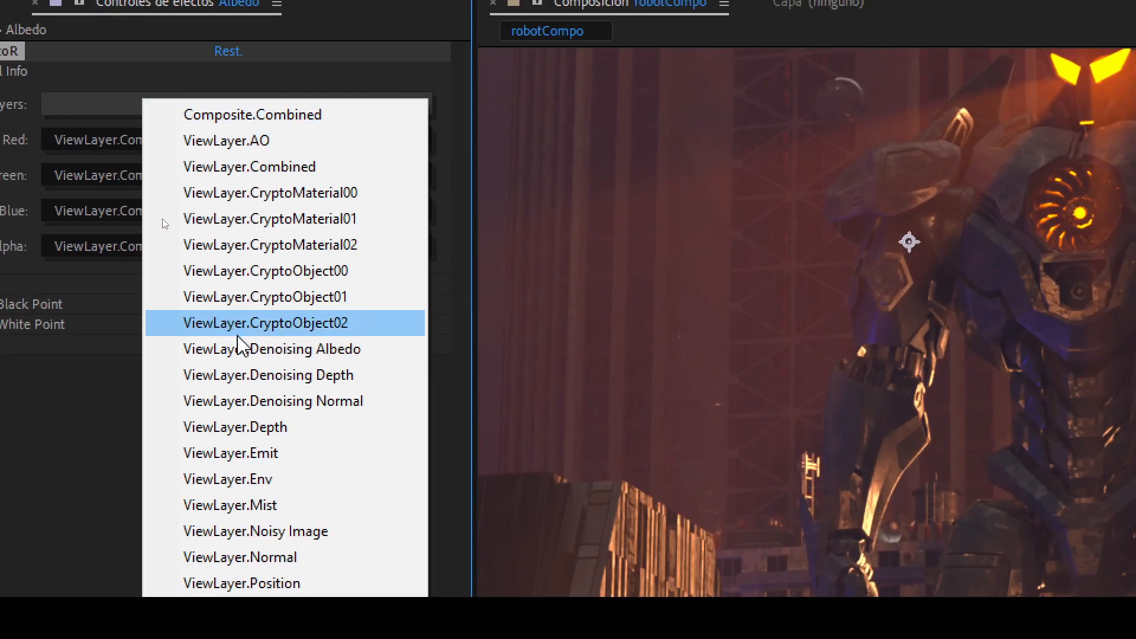
pyautogui.click(253, 352)
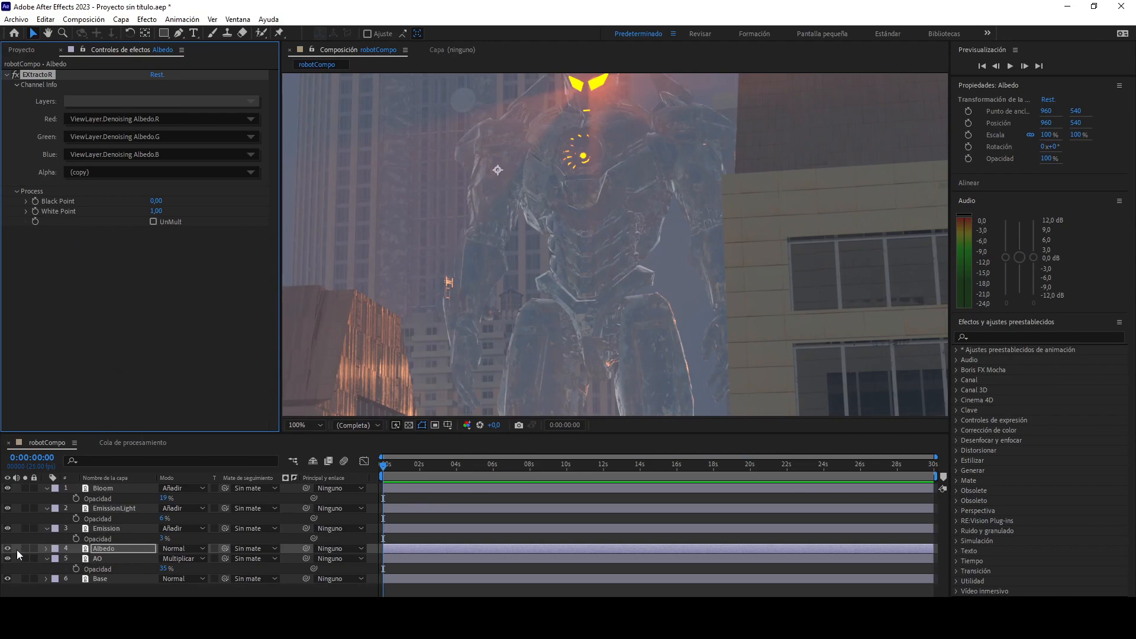
pyautogui.moveTo(11, 529); pyautogui.dragTo(12, 489)
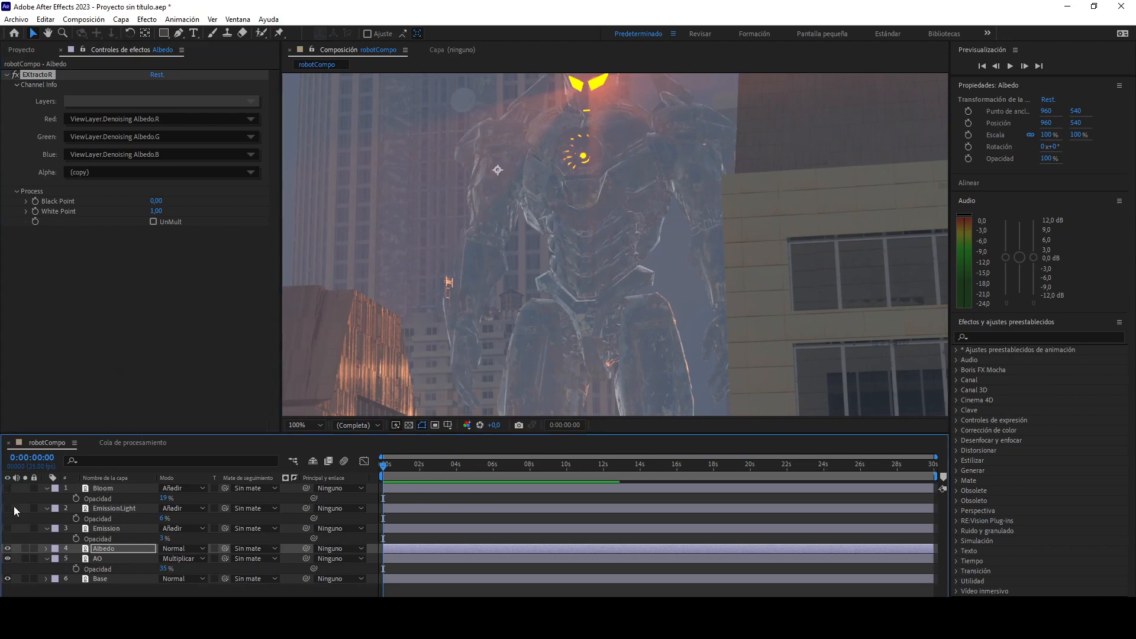
# Set the albedo pass layer's blend mode to Añadir and its opacity to 3 %.
pyautogui.click(171, 549)
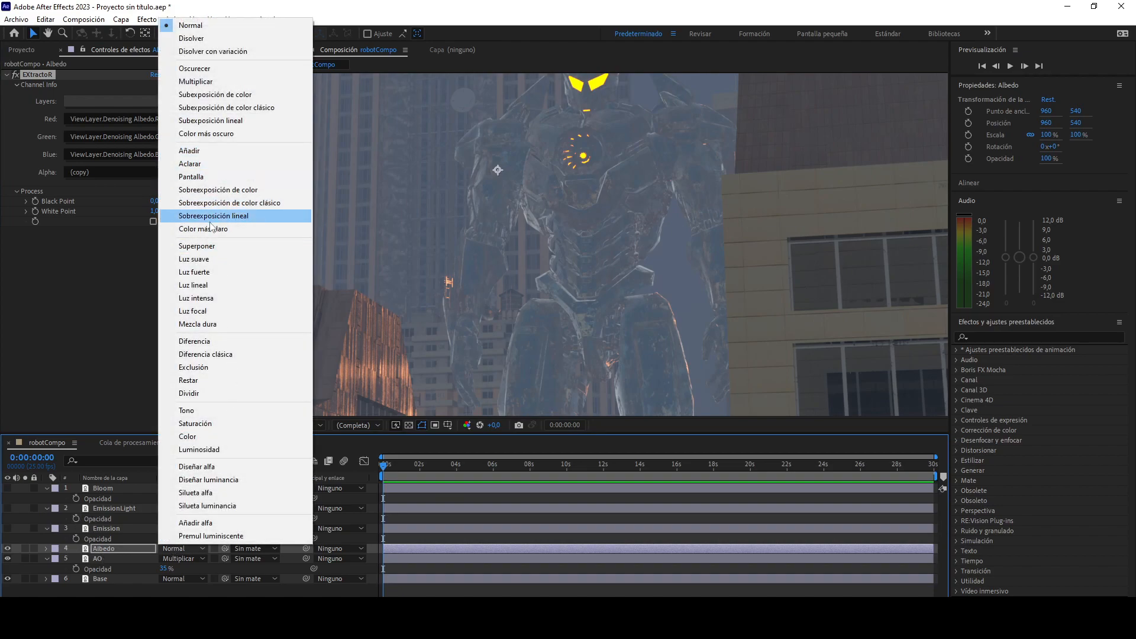
pyautogui.click(210, 248)
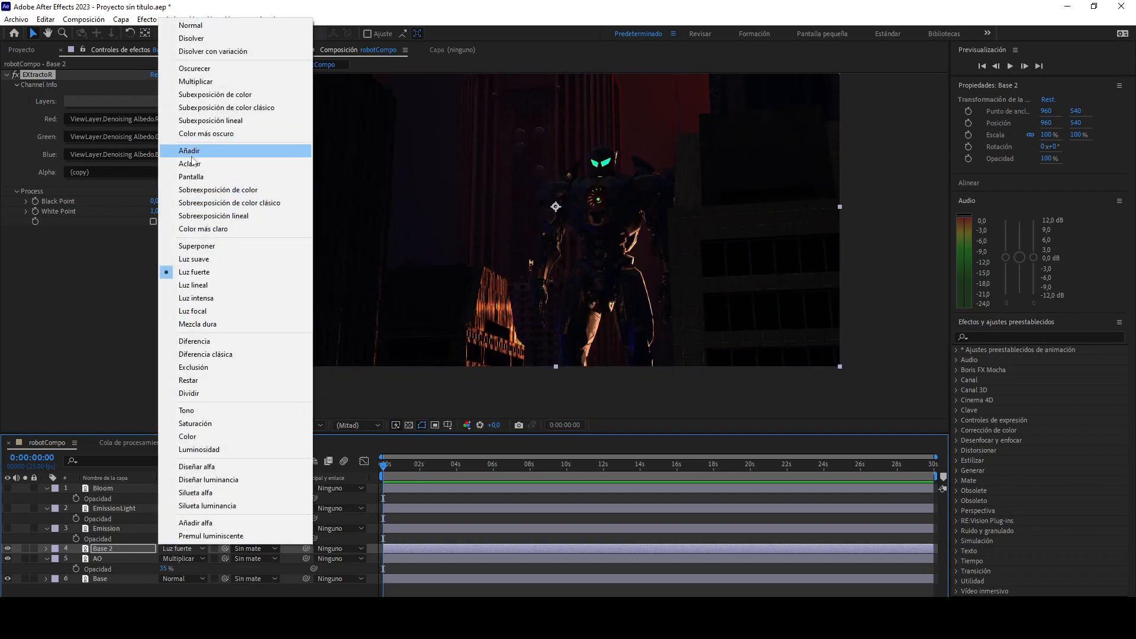
pyautogui.click(191, 153)
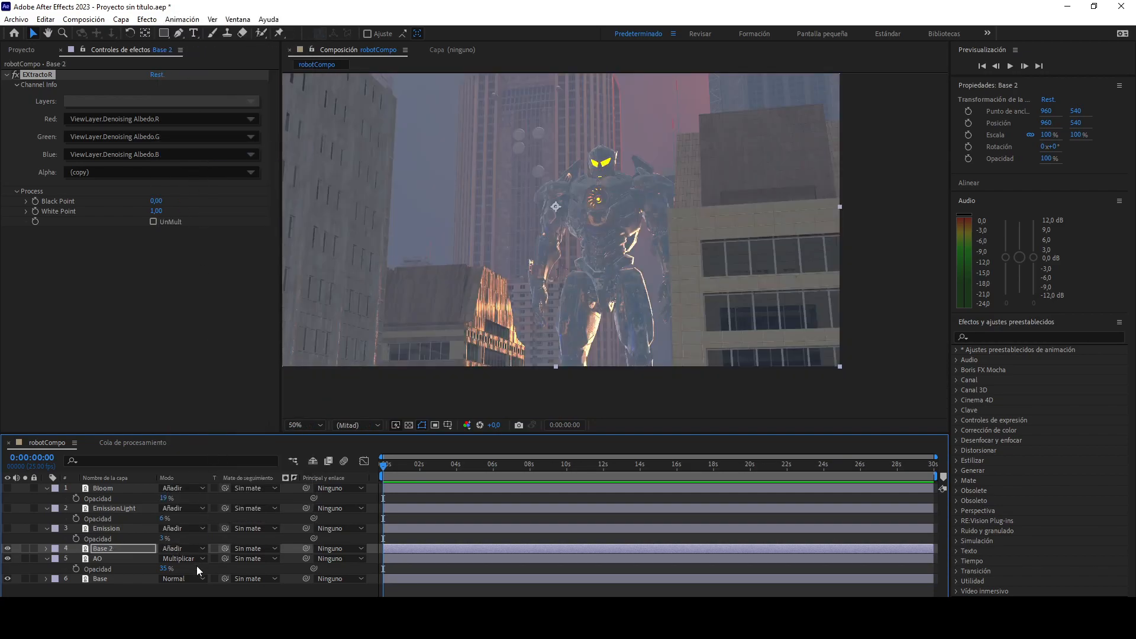
pyautogui.press('t')
pyautogui.moveTo(161, 559); pyautogui.dragTo(108, 559)
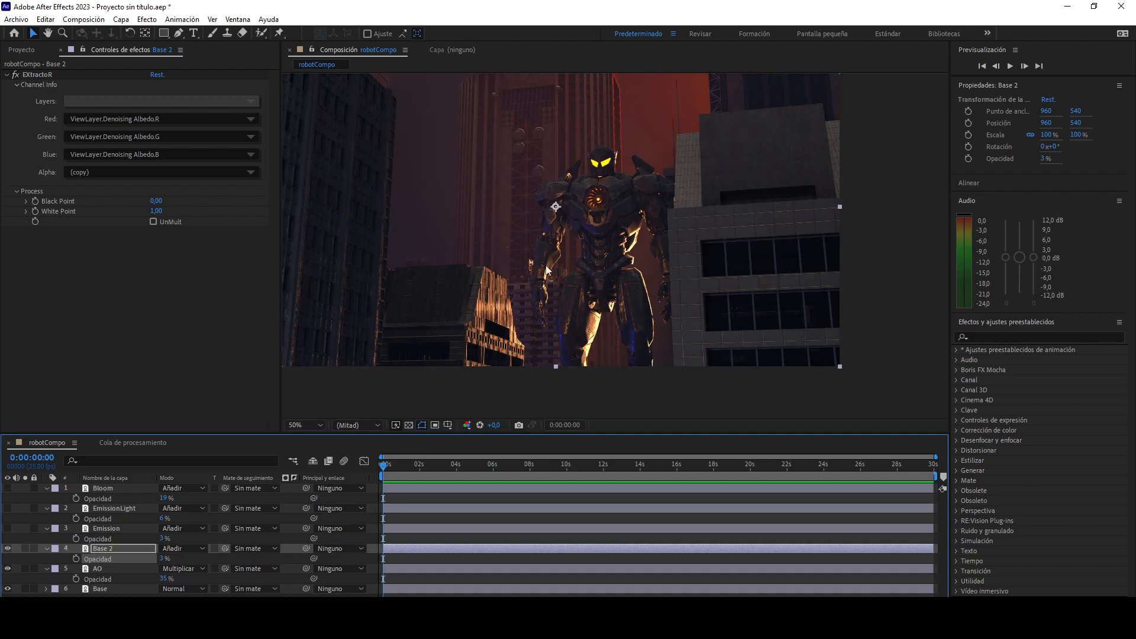
# Compare the robot and buildings with and without the albedo pass layer, both up close and in the full frame.
pyautogui.scroll(2, 654, 242)
pyautogui.moveTo(703, 199); pyautogui.dragTo(530, 303)
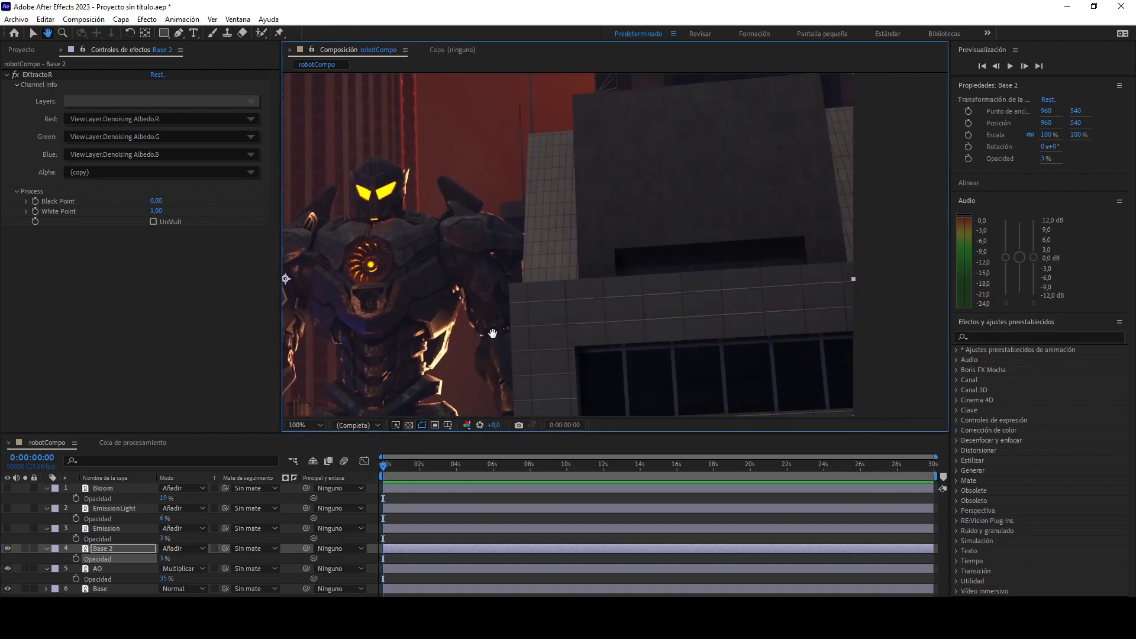
pyautogui.click(8, 549)
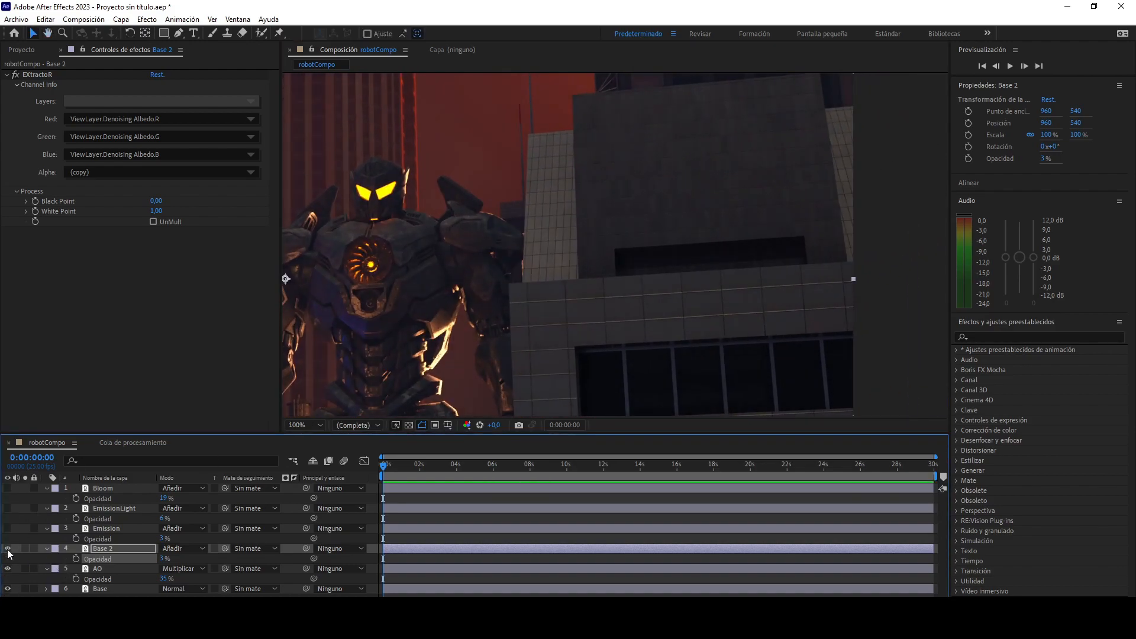
pyautogui.click(8, 549)
pyautogui.moveTo(374, 333); pyautogui.dragTo(574, 283)
pyautogui.click(8, 549)
pyautogui.click(7, 549)
pyautogui.scroll(-2, 471, 341)
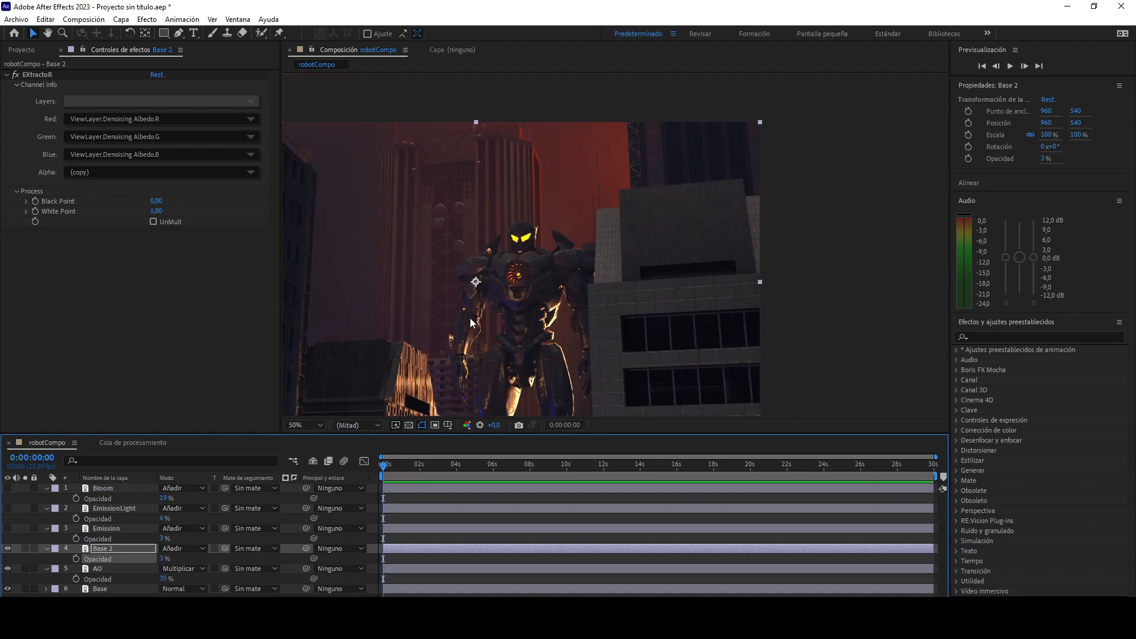
pyautogui.moveTo(471, 324); pyautogui.dragTo(550, 236)
pyautogui.press('v')
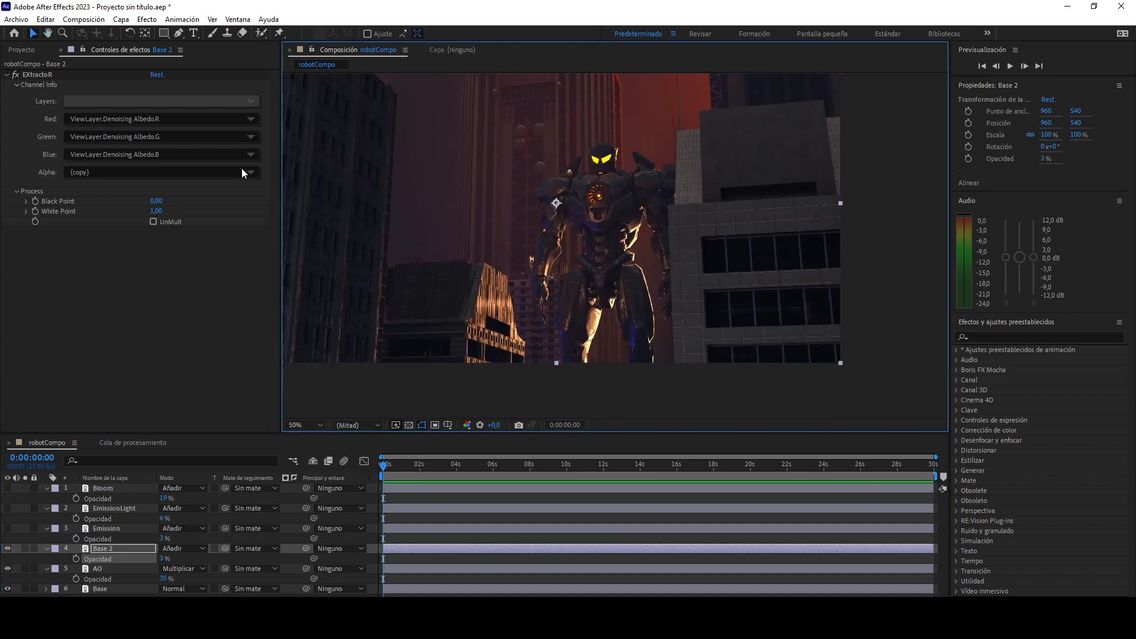
# Rename the Base 2 layer as Albedo and show the Emission, EmissionLight and Bloom layers again.
pyautogui.click(102, 549)
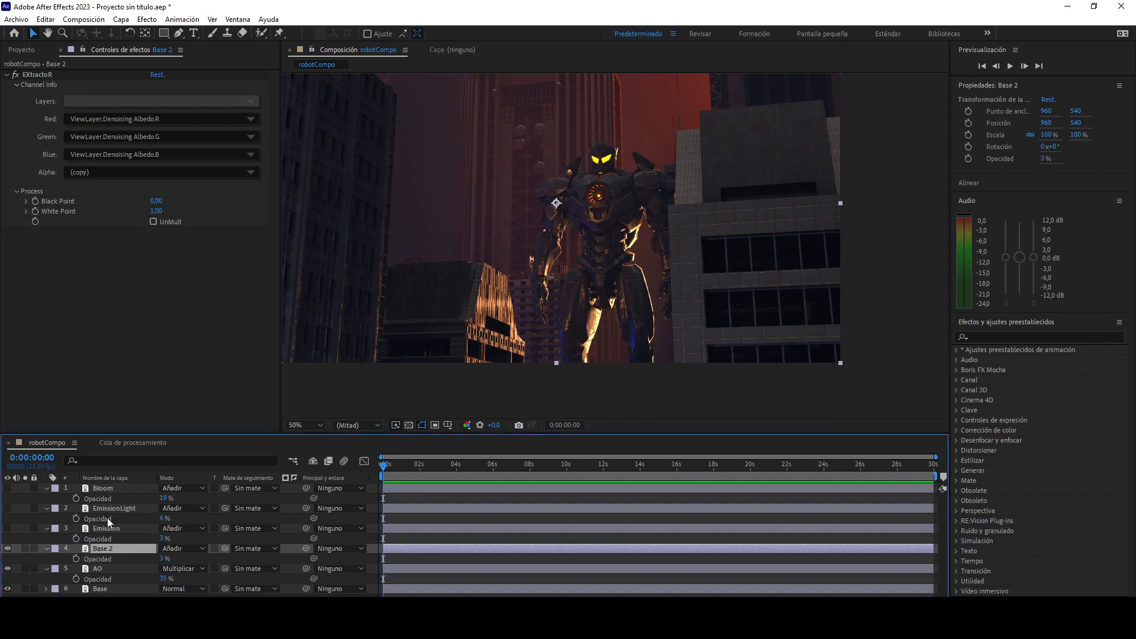
pyautogui.write('Albedo')
pyautogui.press('Return')
pyautogui.click(2, 524)
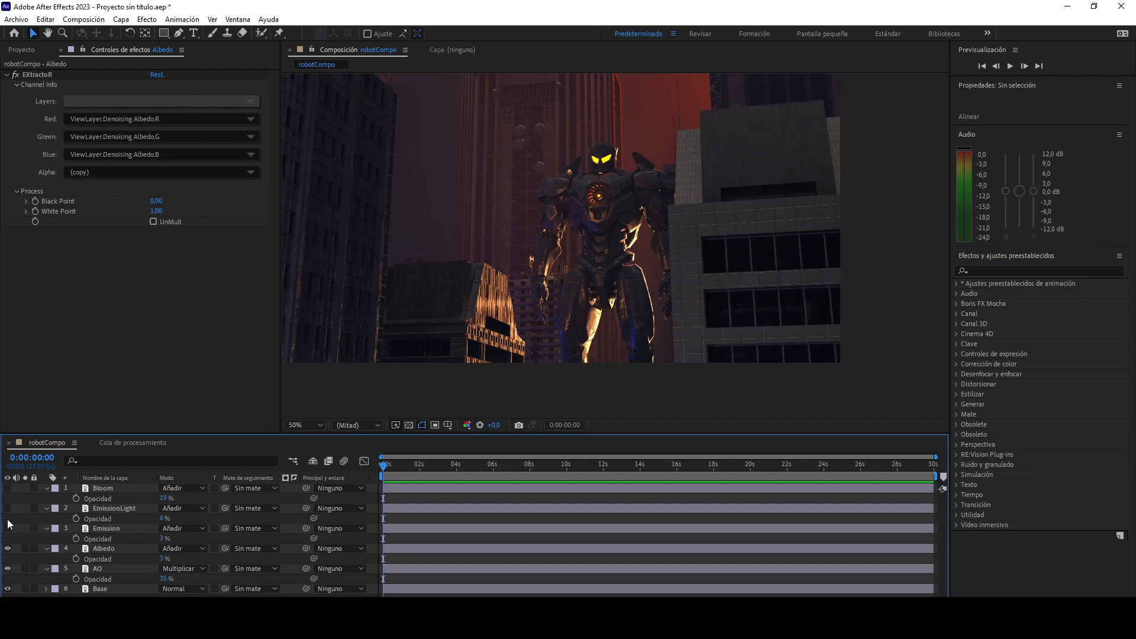
pyautogui.moveTo(8, 528); pyautogui.dragTo(11, 494)
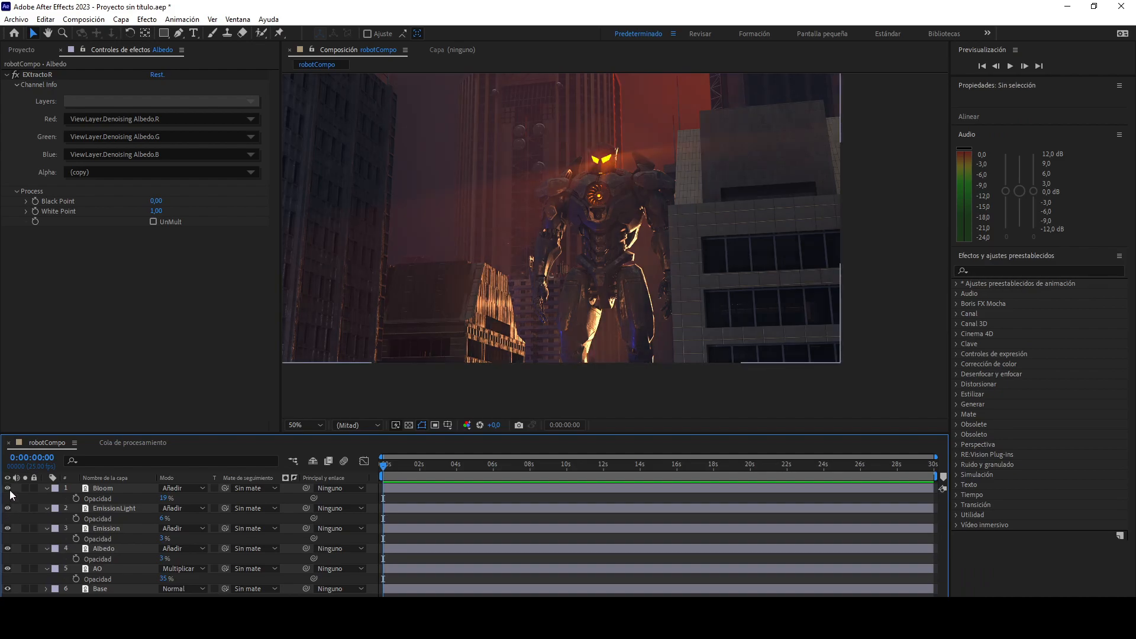
# Add an adjustment layer above the Bloom layer and apply the Color de Lumetri effect to it.
pyautogui.press('space')
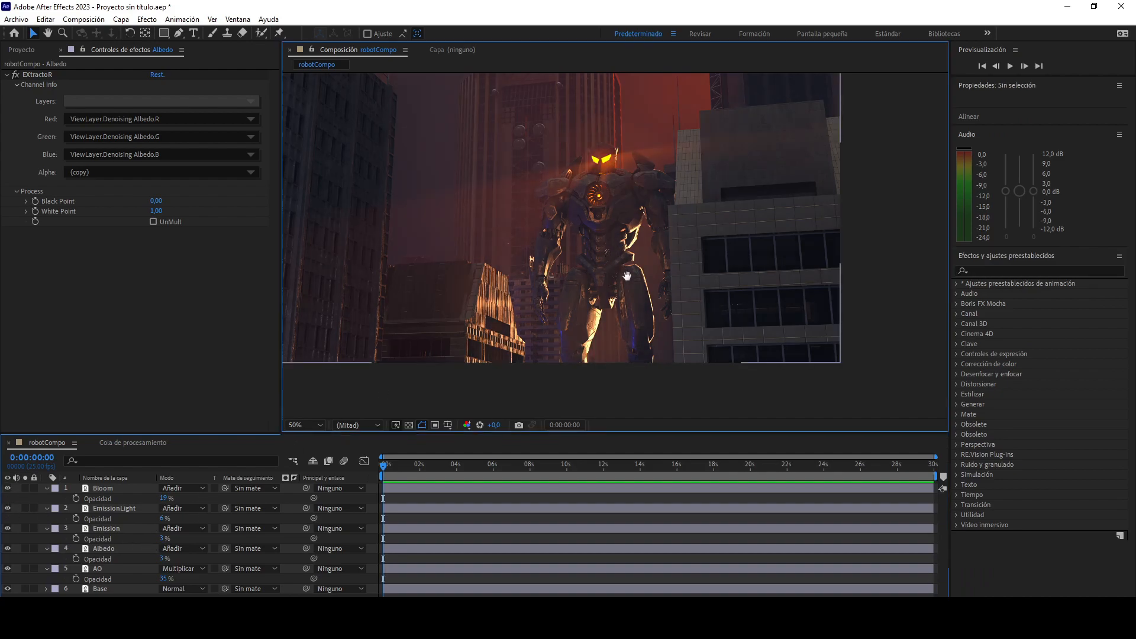
pyautogui.moveTo(619, 262); pyautogui.dragTo(643, 310)
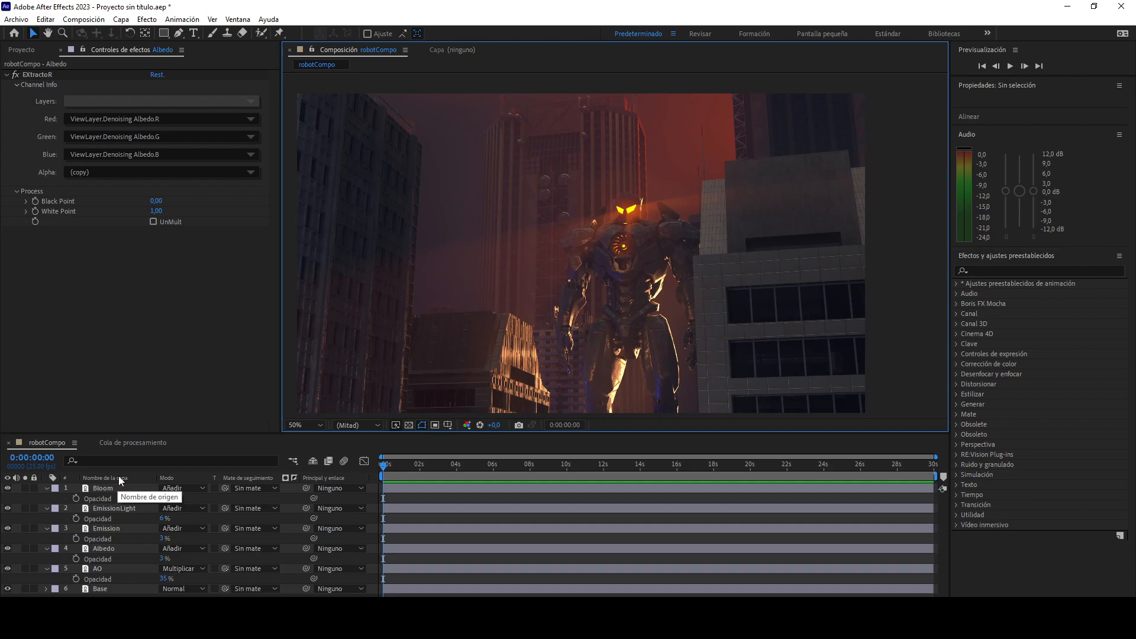
pyautogui.click(130, 19)
pyautogui.moveTo(141, 34)
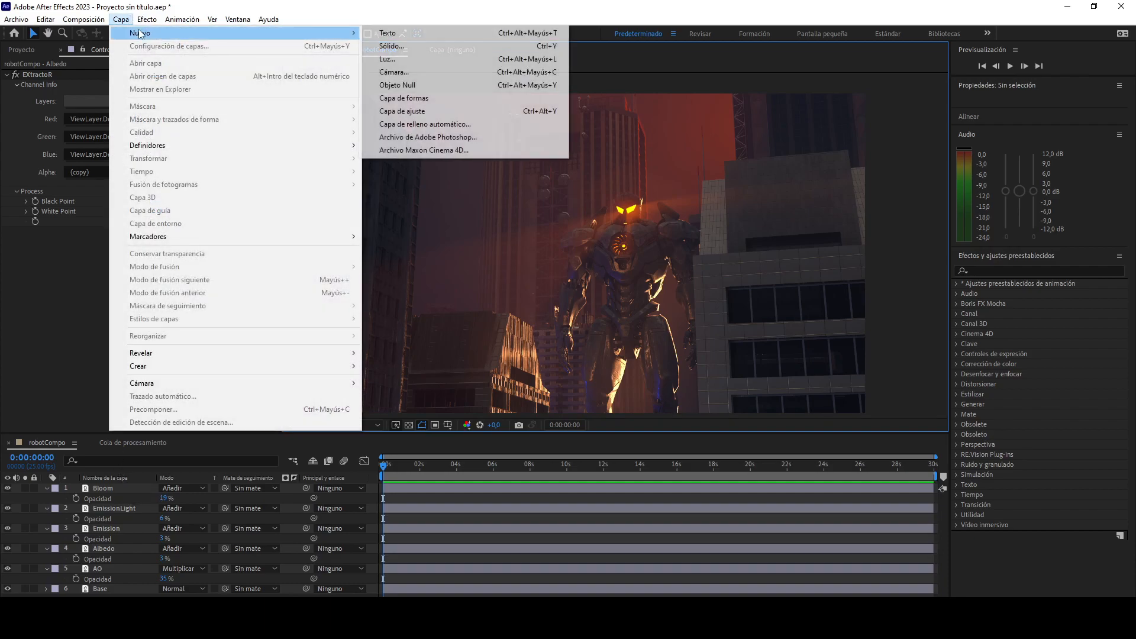
pyautogui.click(403, 112)
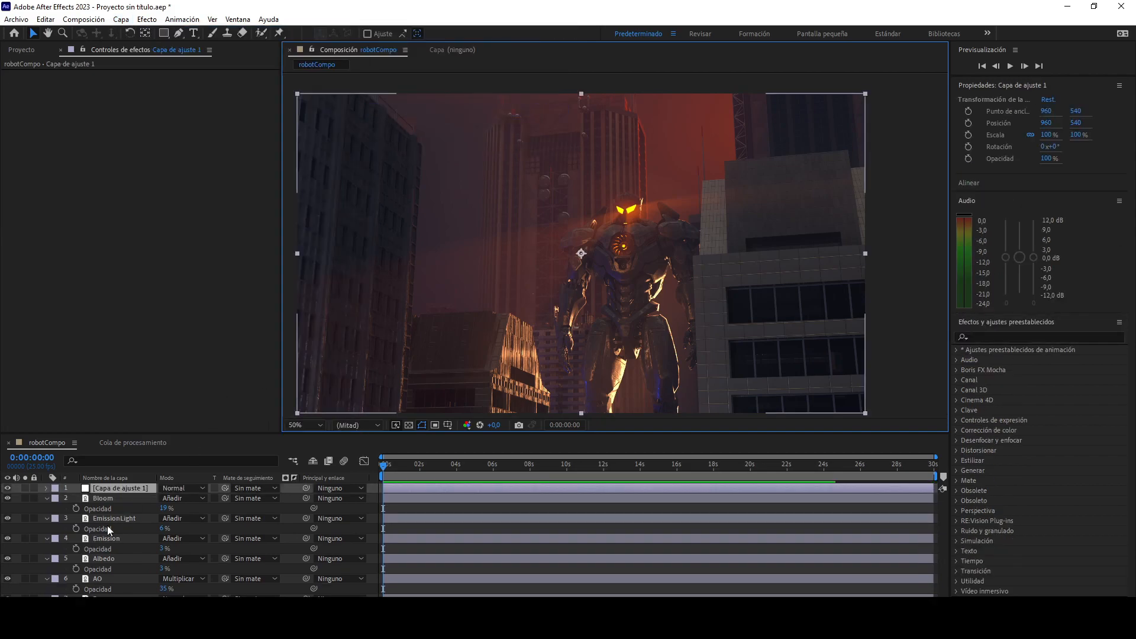
pyautogui.click(147, 19)
pyautogui.moveTo(222, 186)
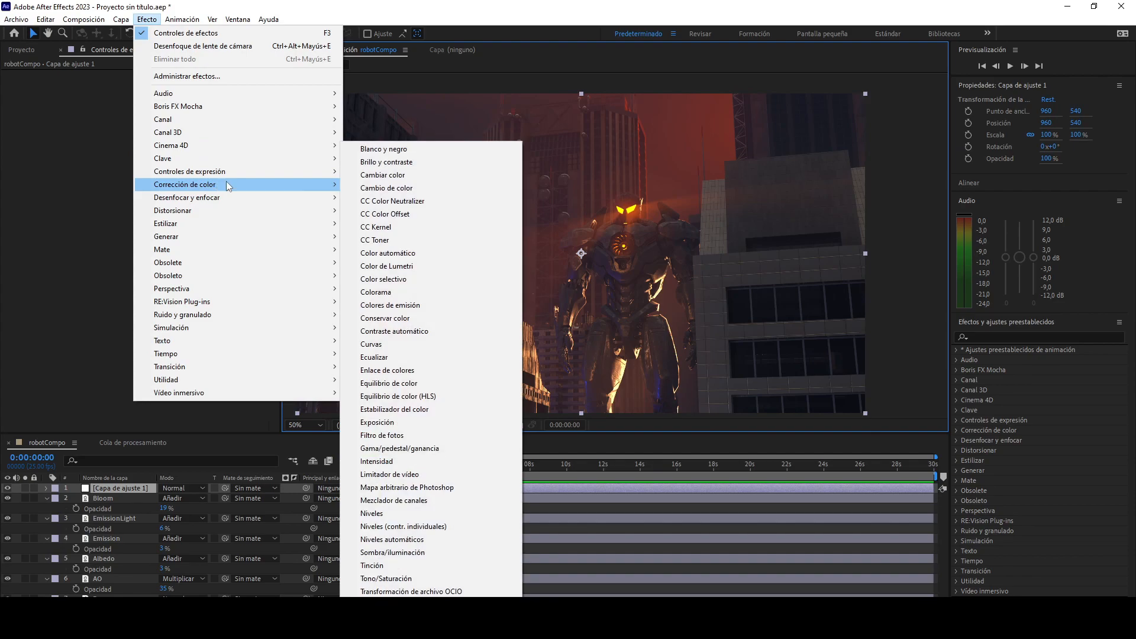
pyautogui.click(422, 267)
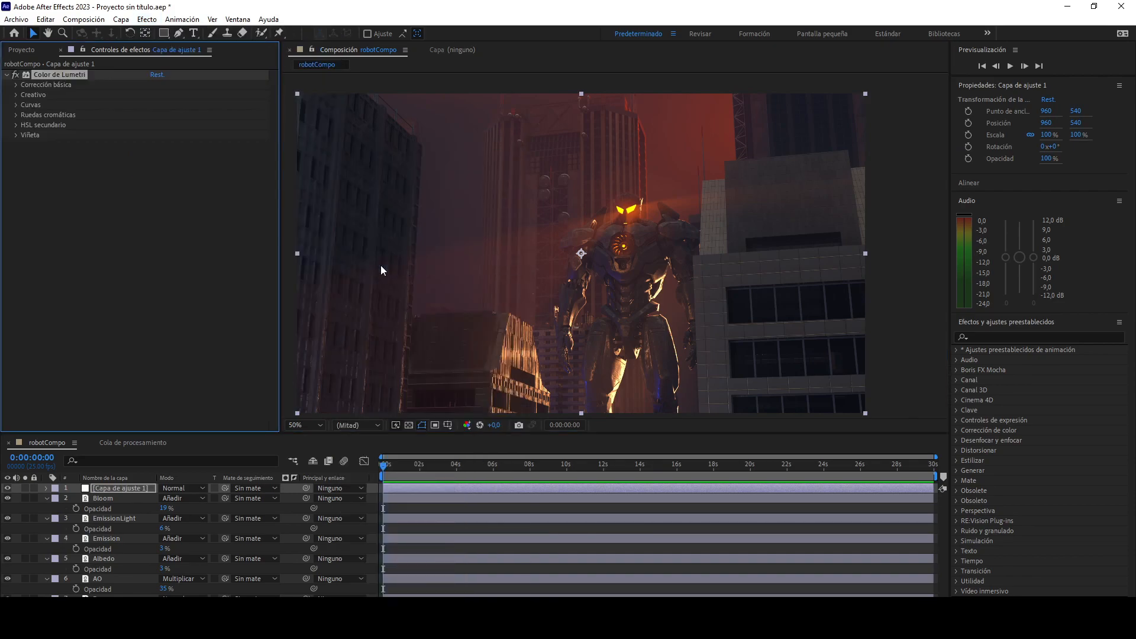
# Set the Lumetri basic correction's temperature to -30 and its exposure to 0,8.
pyautogui.click(17, 86)
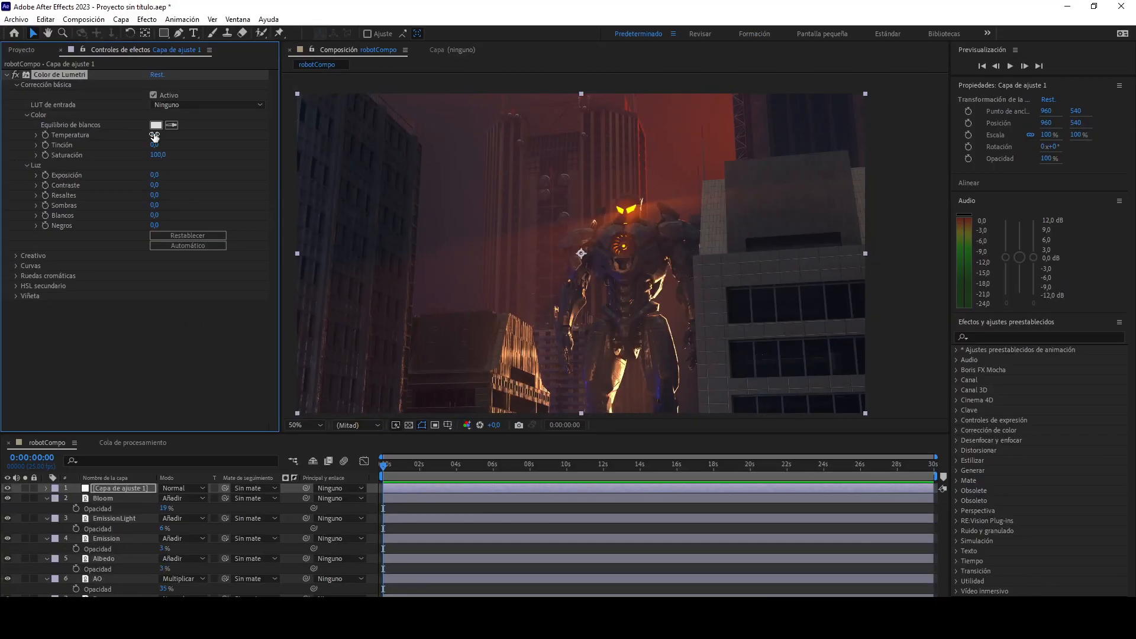
pyautogui.moveTo(154, 134); pyautogui.dragTo(119, 130)
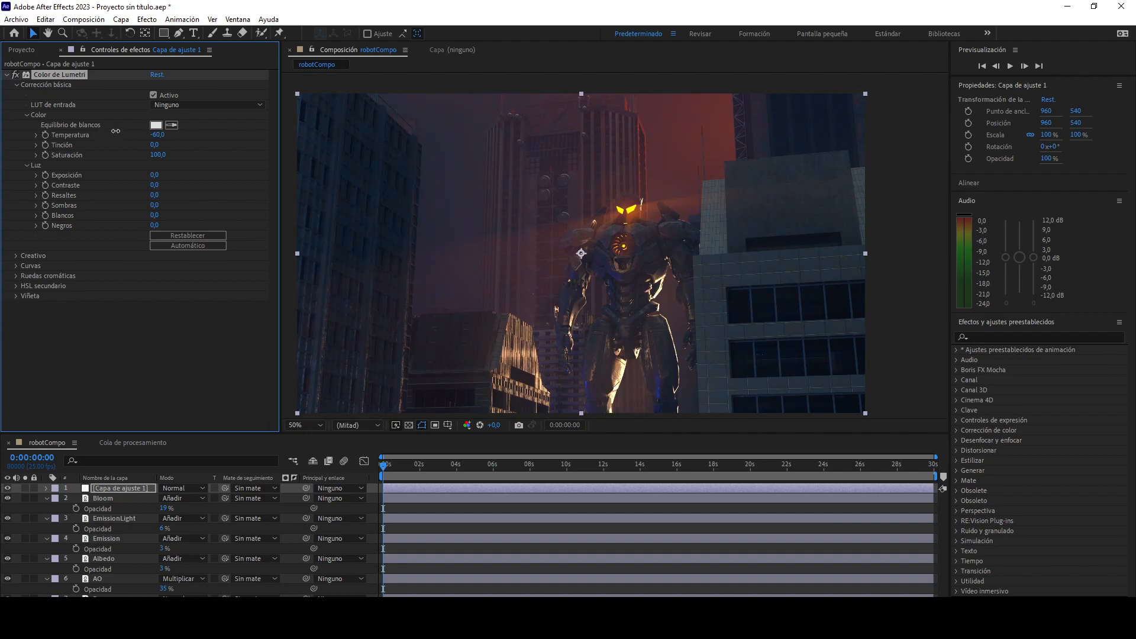
pyautogui.moveTo(130, 128); pyautogui.dragTo(136, 130)
pyautogui.moveTo(156, 173); pyautogui.dragTo(155, 174)
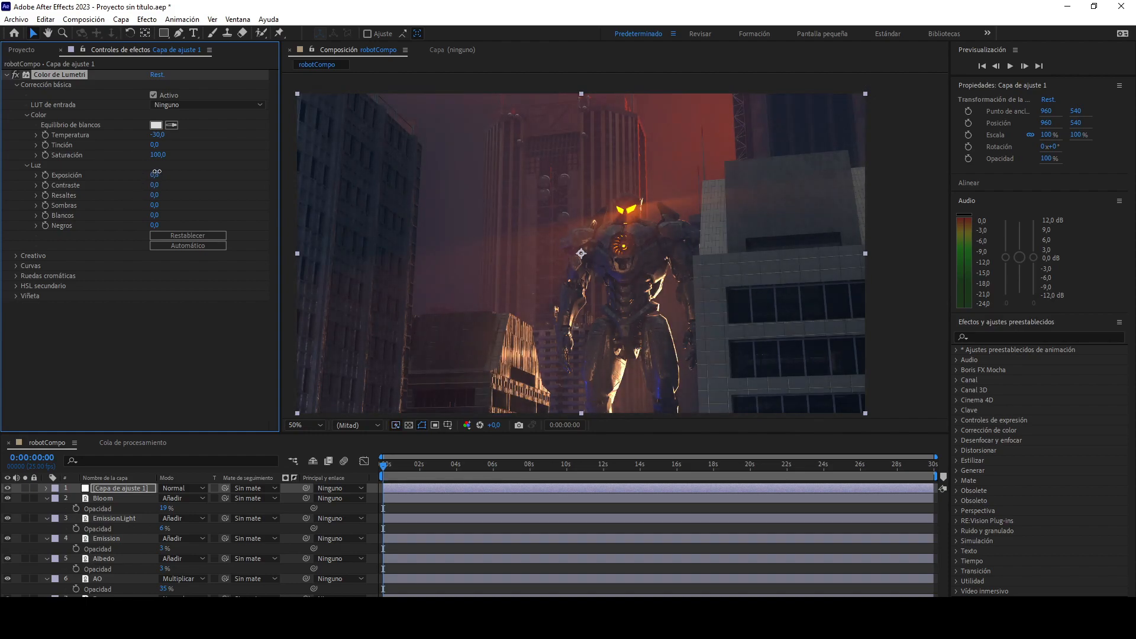
# Set the basic correction's contrast to 29, highlights to 21, shadows to -28, whites to 15 and blacks to 0,2.
pyautogui.moveTo(154, 185); pyautogui.dragTo(161, 184)
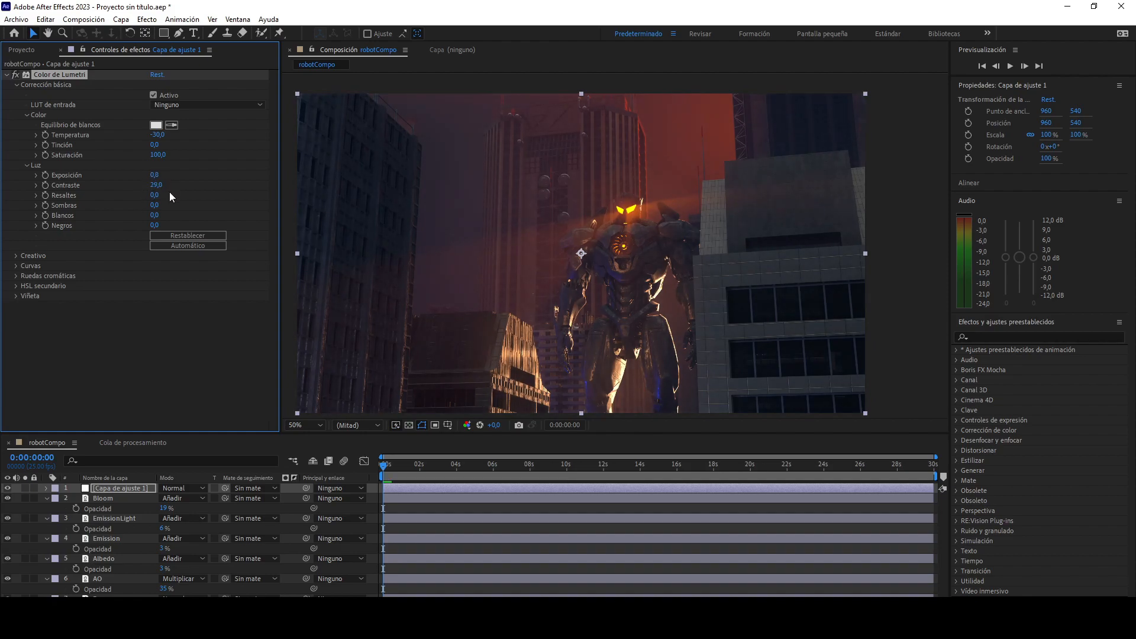
pyautogui.moveTo(154, 195); pyautogui.dragTo(153, 224)
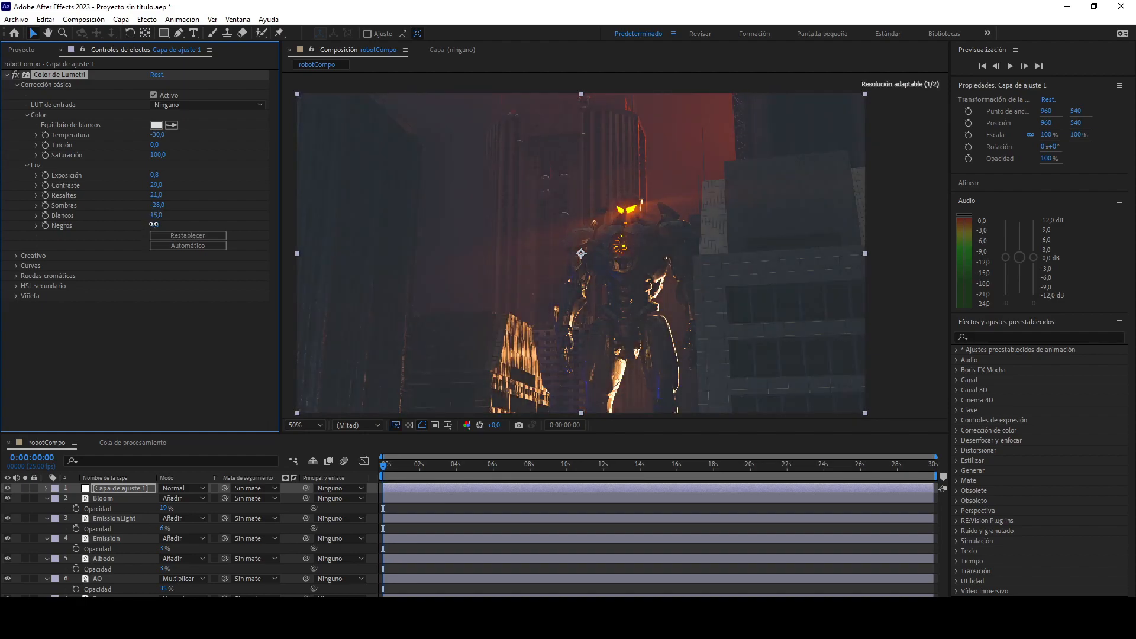
pyautogui.click(154, 225)
pyautogui.write('0,2')
pyautogui.press('Return')
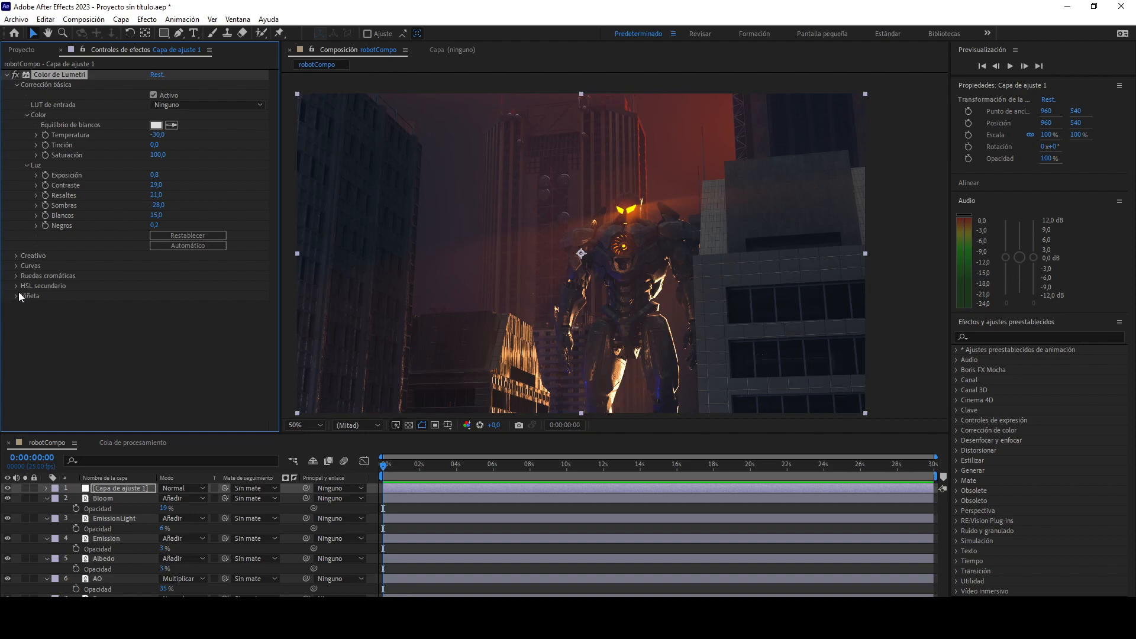
# Examine the graded robot up close and review the Creativo section's look presets and adjustment options.
pyautogui.moveTo(481, 277); pyautogui.dragTo(474, 185)
pyautogui.scroll(1, 595, 240)
pyautogui.moveTo(595, 240); pyautogui.dragTo(520, 374)
pyautogui.moveTo(596, 183); pyautogui.dragTo(584, 275)
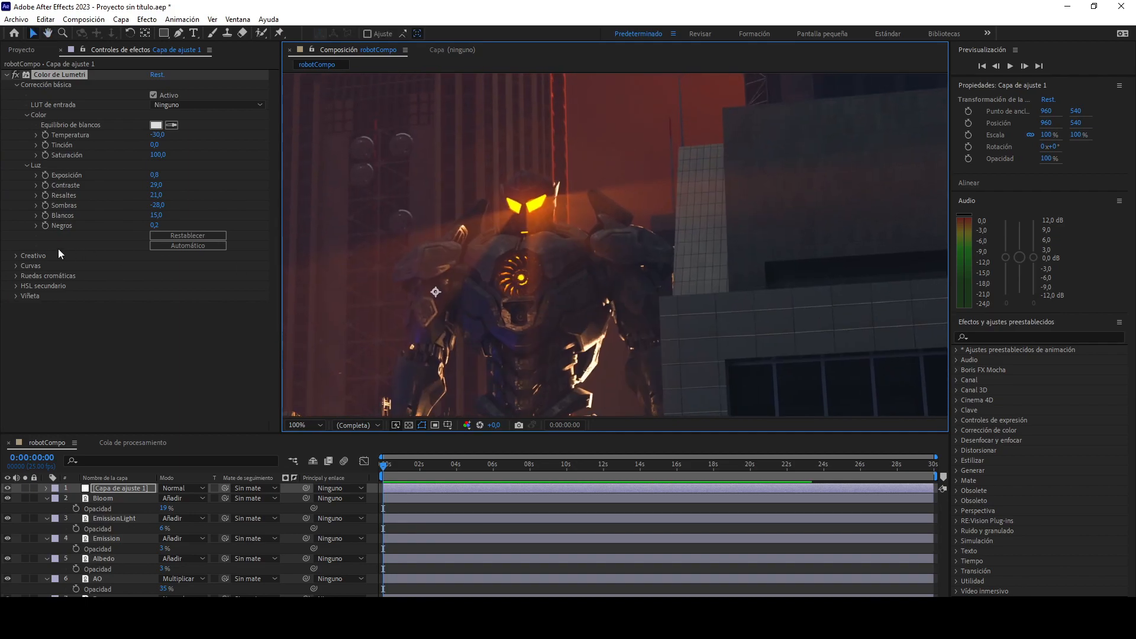
pyautogui.click(12, 256)
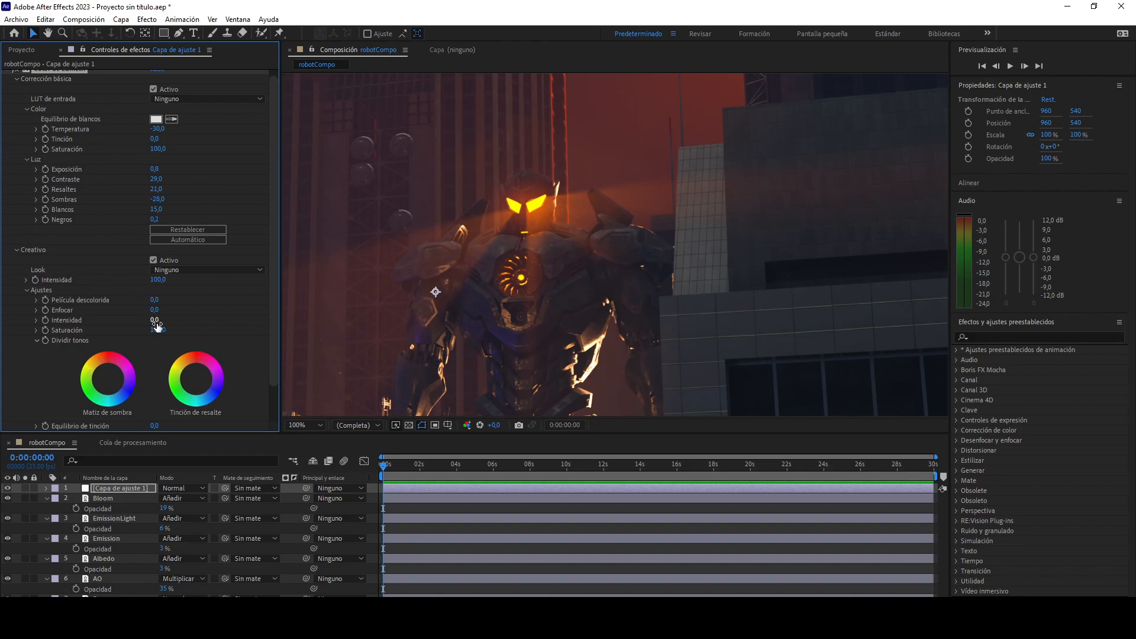
pyautogui.click(170, 272)
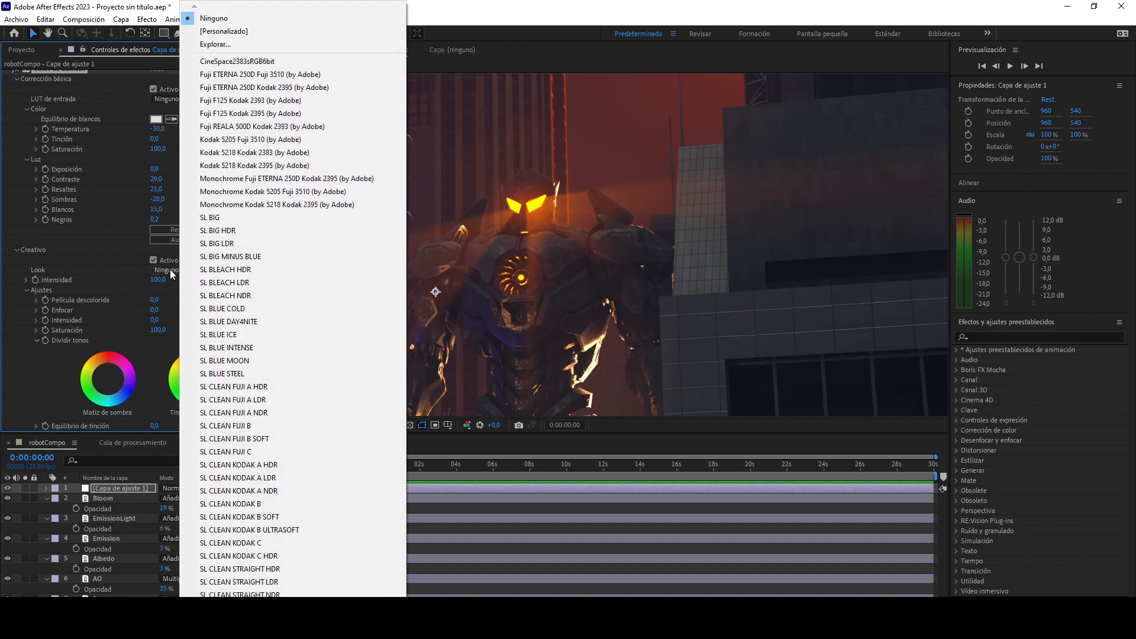
pyautogui.click(107, 279)
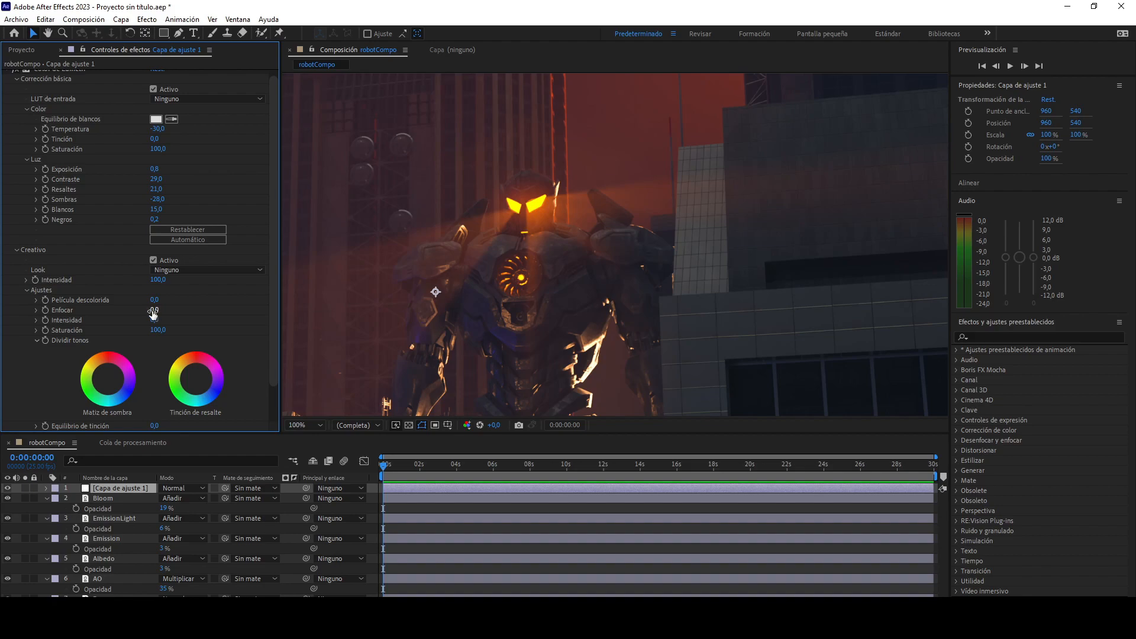
pyautogui.scroll(-1, 126, 322)
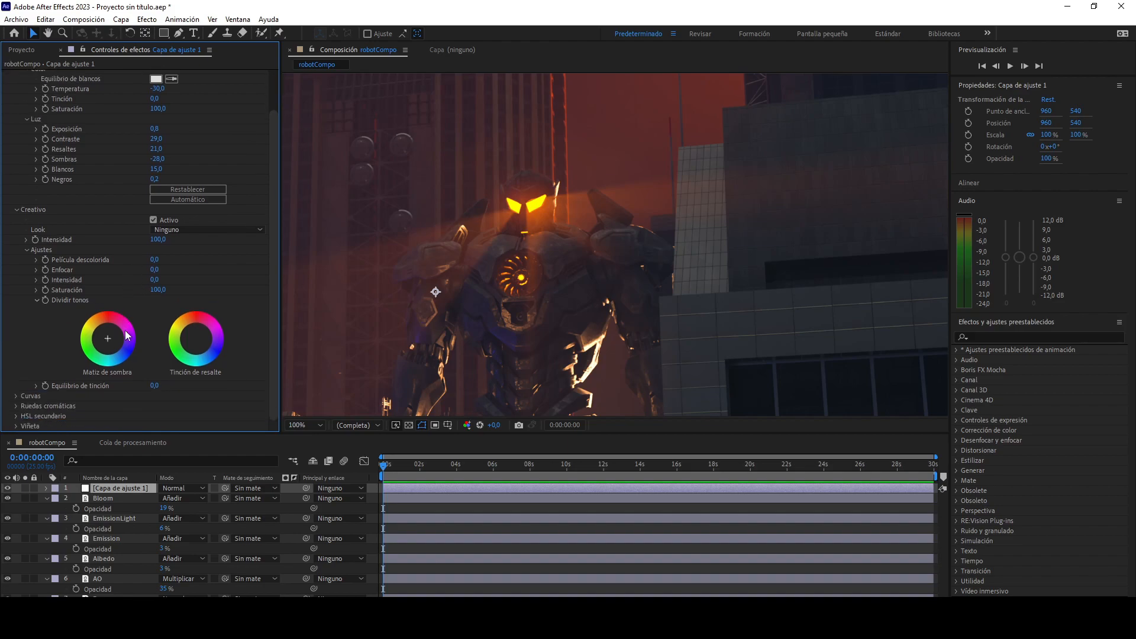
pyautogui.scroll(2, 126, 317)
# Set the basic correction's saturation to 98 and compare the image with and without the Lumetri effect.
pyautogui.click(159, 155)
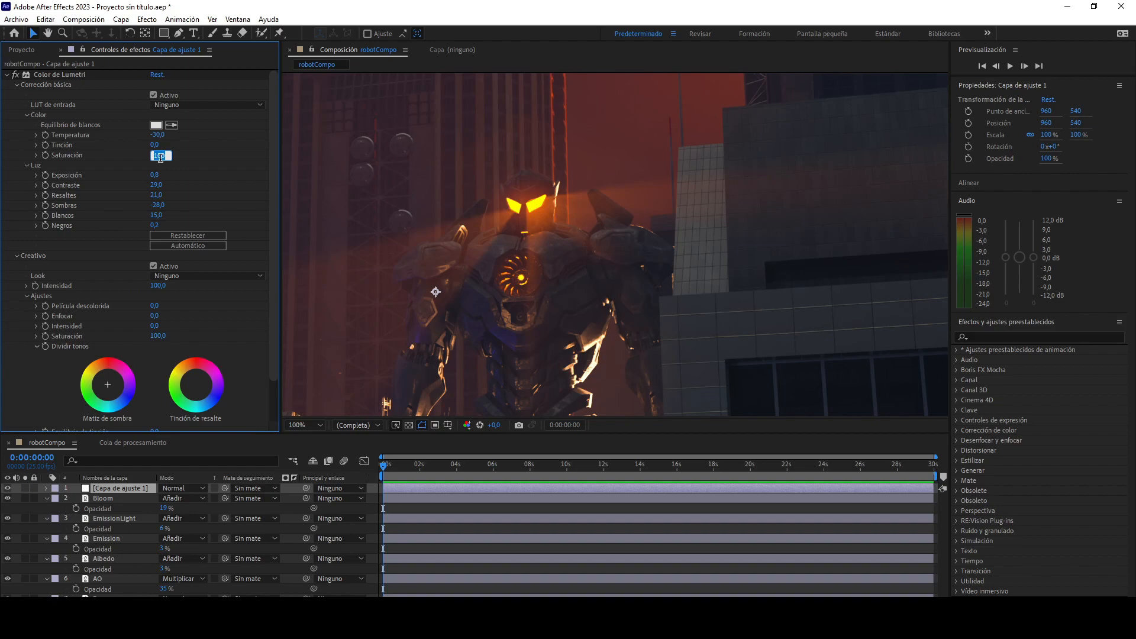
pyautogui.write('90')
pyautogui.press('Return')
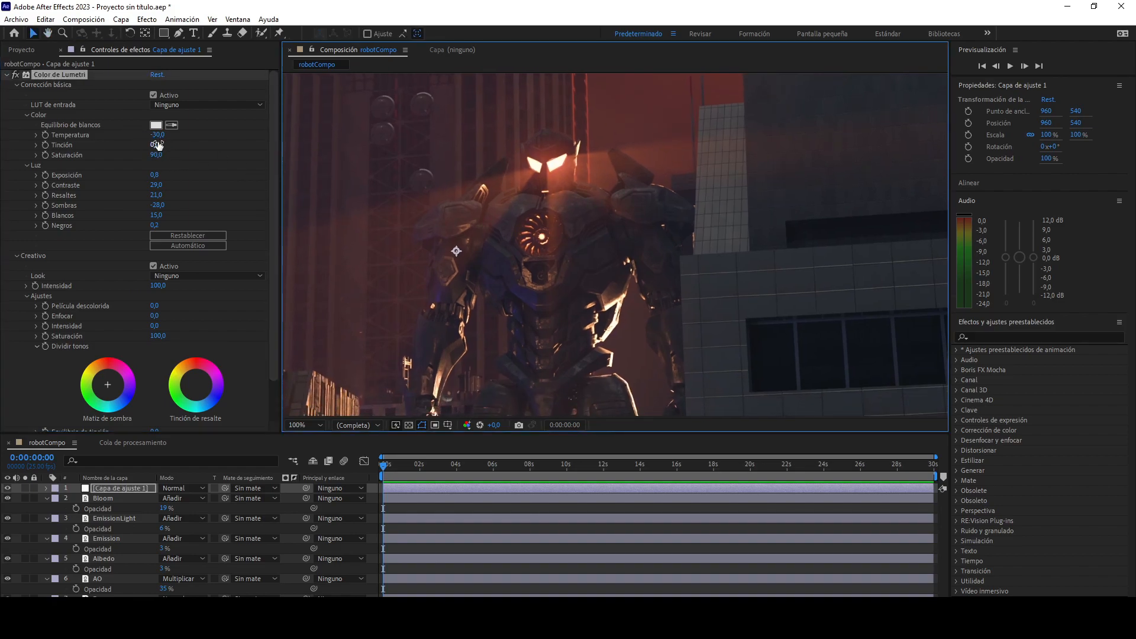
pyautogui.click(157, 154)
pyautogui.write('98')
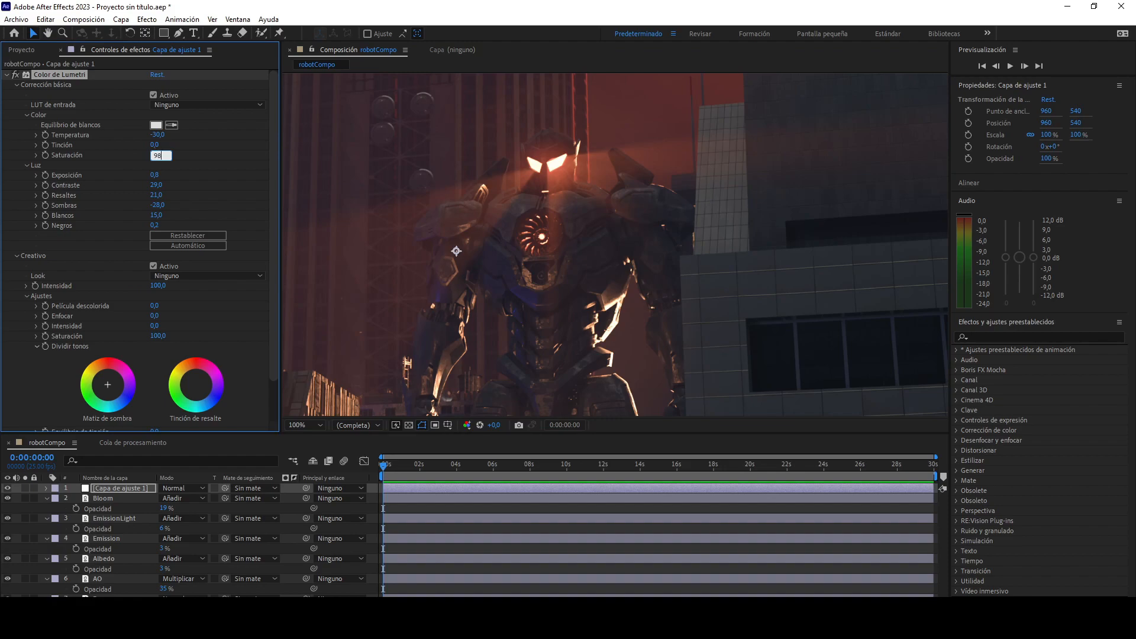
pyautogui.press('Return')
pyautogui.moveTo(555, 236); pyautogui.dragTo(533, 78)
pyautogui.click(16, 74)
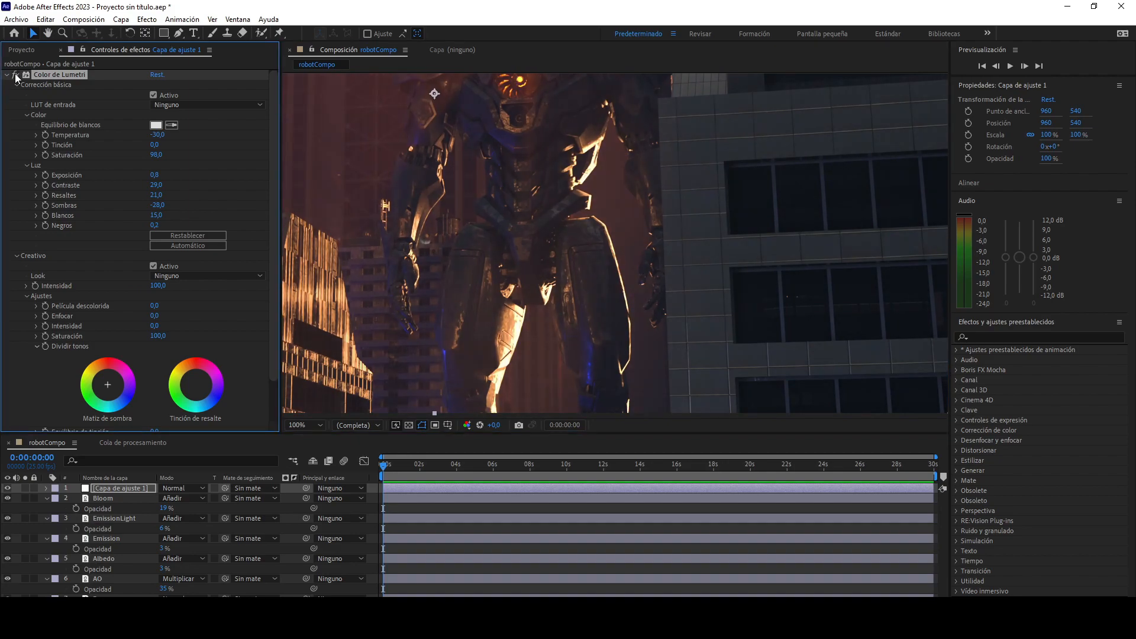
pyautogui.moveTo(543, 165); pyautogui.dragTo(589, 265)
pyautogui.scroll(-3, 589, 268)
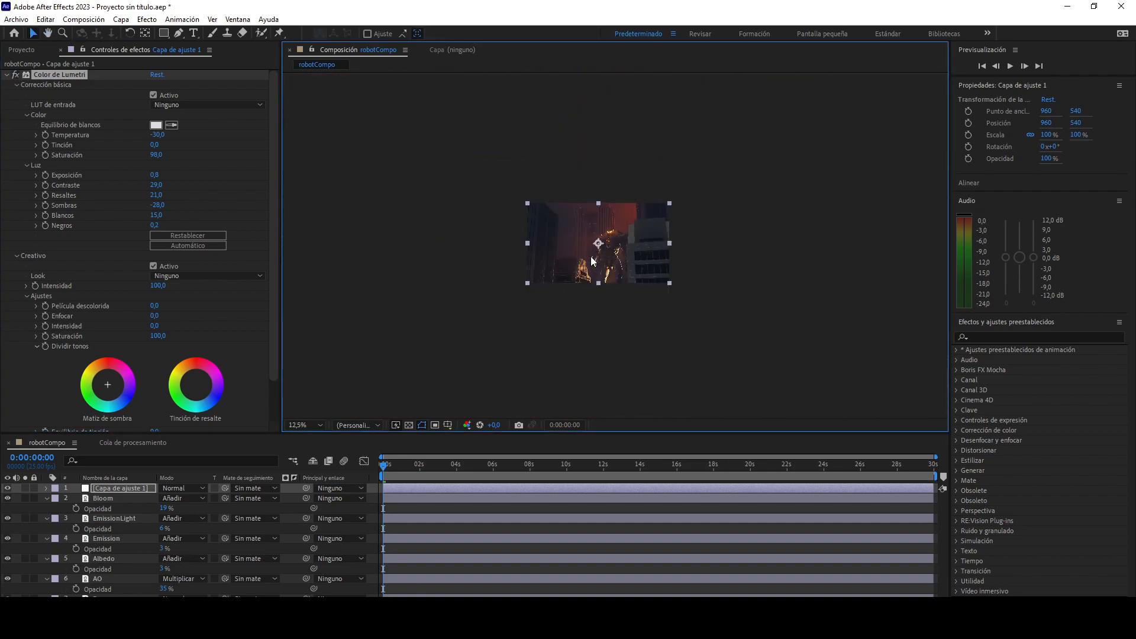
pyautogui.scroll(2, 589, 270)
pyautogui.scroll(-1, 588, 269)
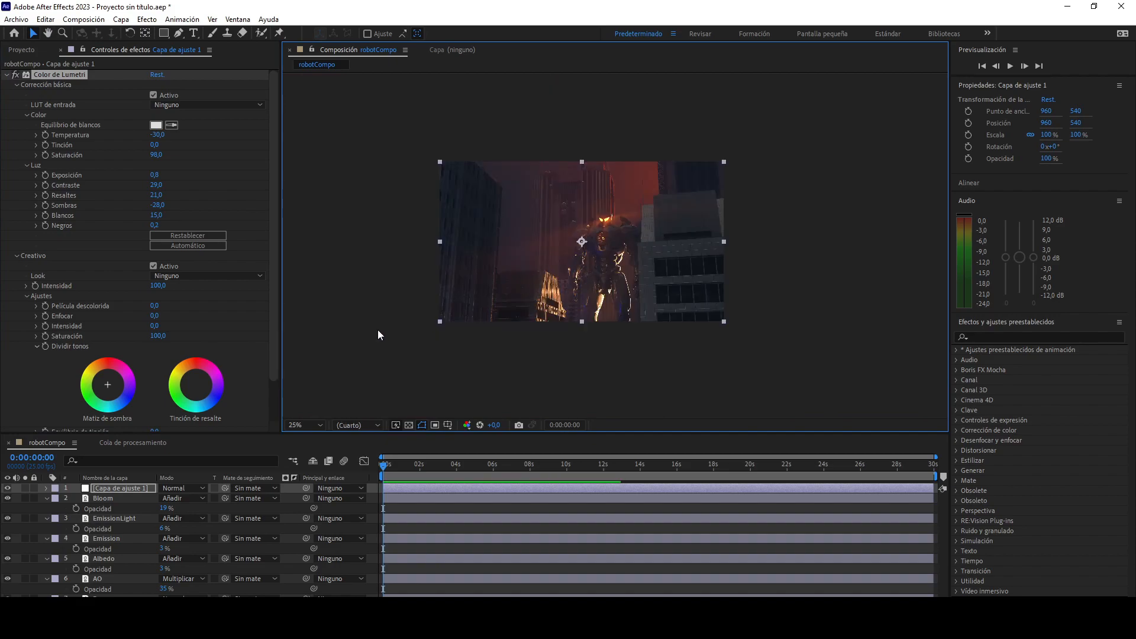
# Expand the Lumetri Curvas section and add a control point on the upper part of the red RGB curve.
pyautogui.scroll(-2, 100, 318)
pyautogui.click(28, 396)
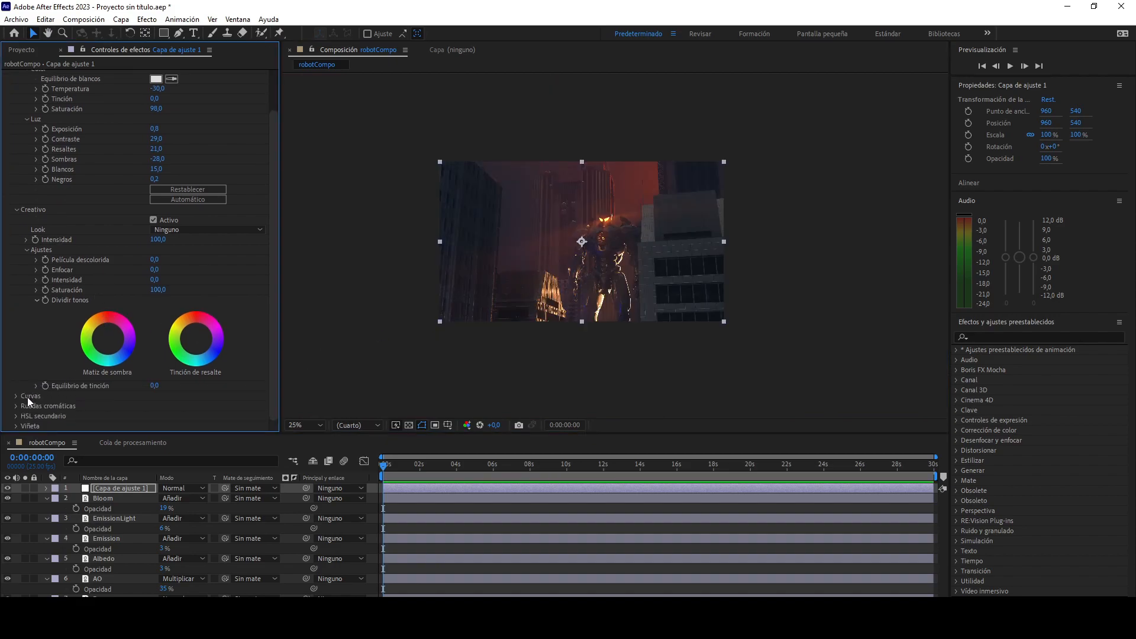
pyautogui.click(16, 396)
pyautogui.scroll(-3, 111, 338)
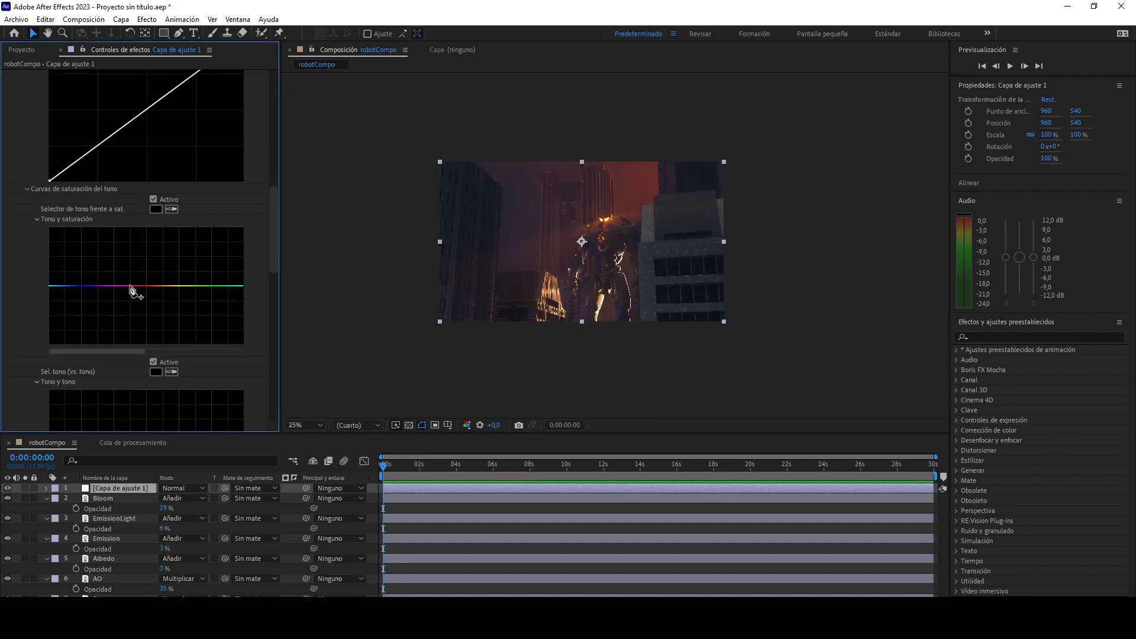
pyautogui.scroll(4, 132, 291)
pyautogui.click(147, 158)
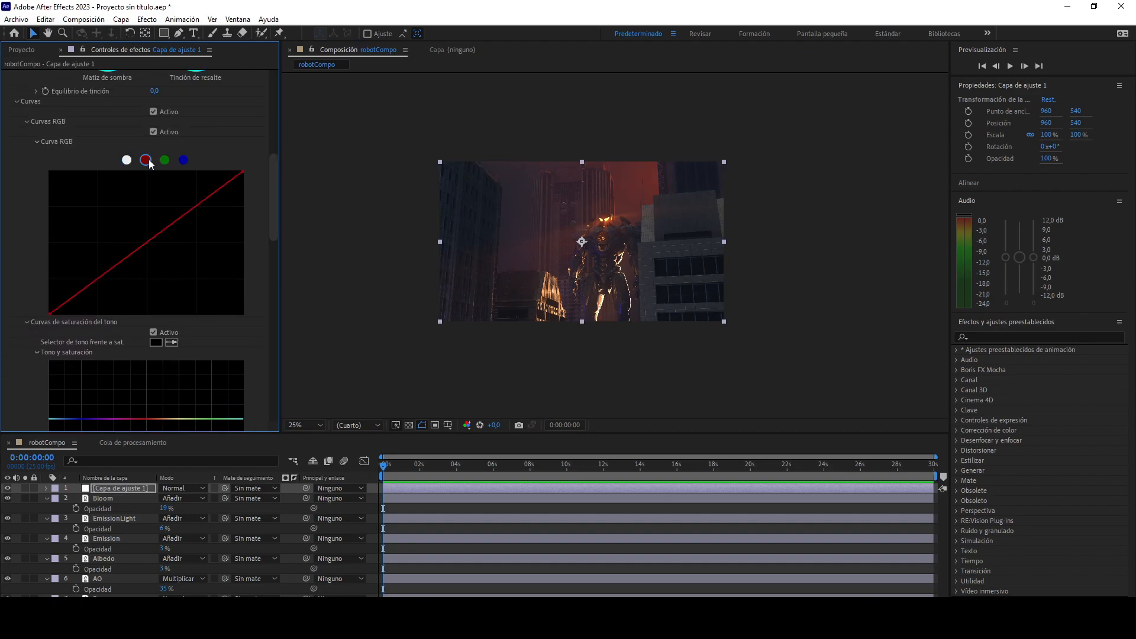
pyautogui.click(188, 213)
# Add a point in the red curve's shadows and pull its upper point well below the diagonal to reduce red.
pyautogui.press('.')
pyautogui.click(322, 424)
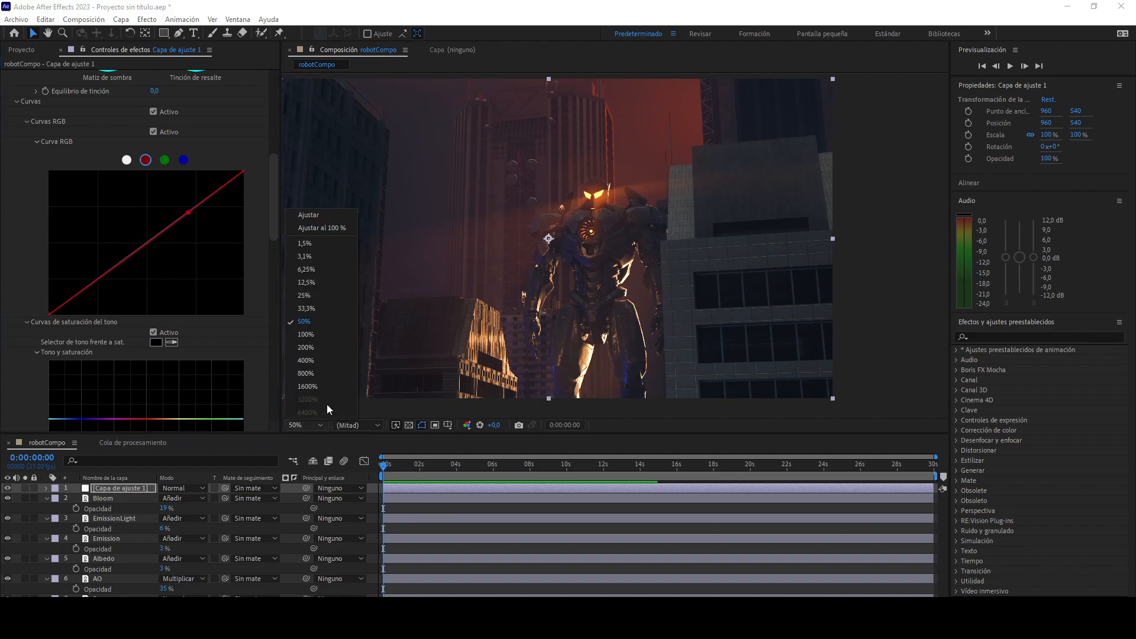
pyautogui.click(327, 231)
pyautogui.moveTo(187, 213); pyautogui.dragTo(186, 204)
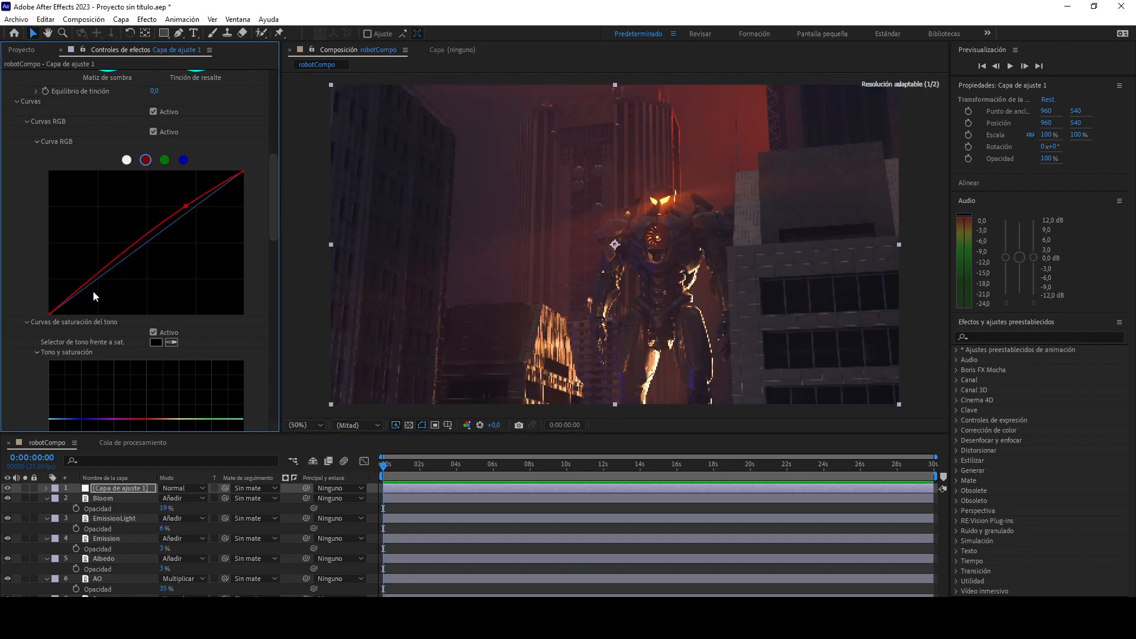
pyautogui.moveTo(88, 287); pyautogui.dragTo(86, 291)
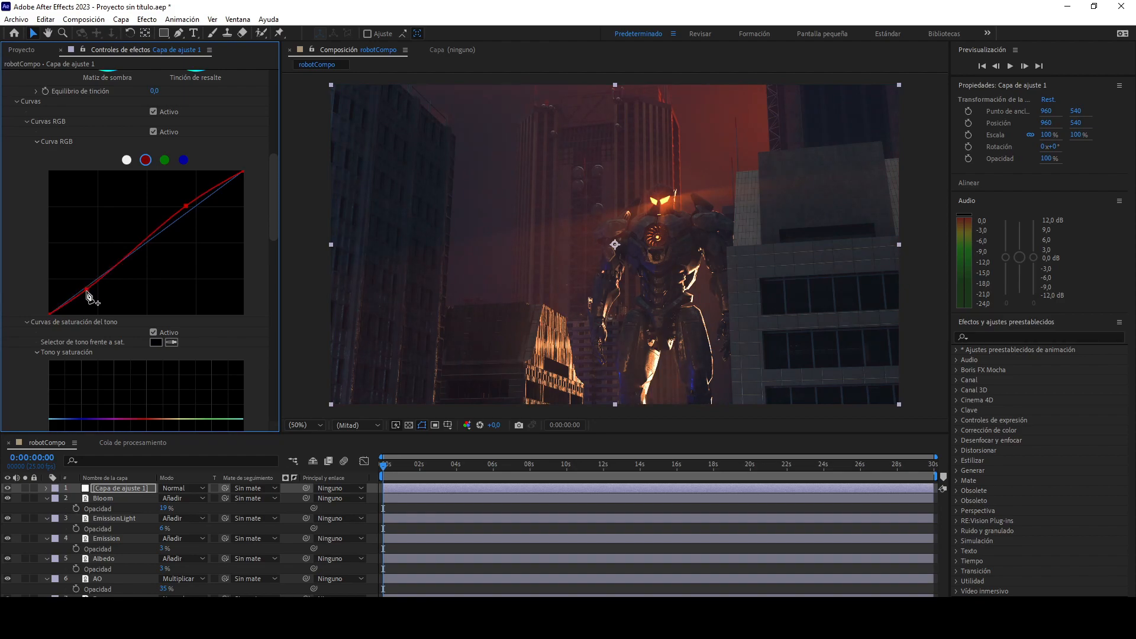
pyautogui.moveTo(186, 201); pyautogui.dragTo(177, 244)
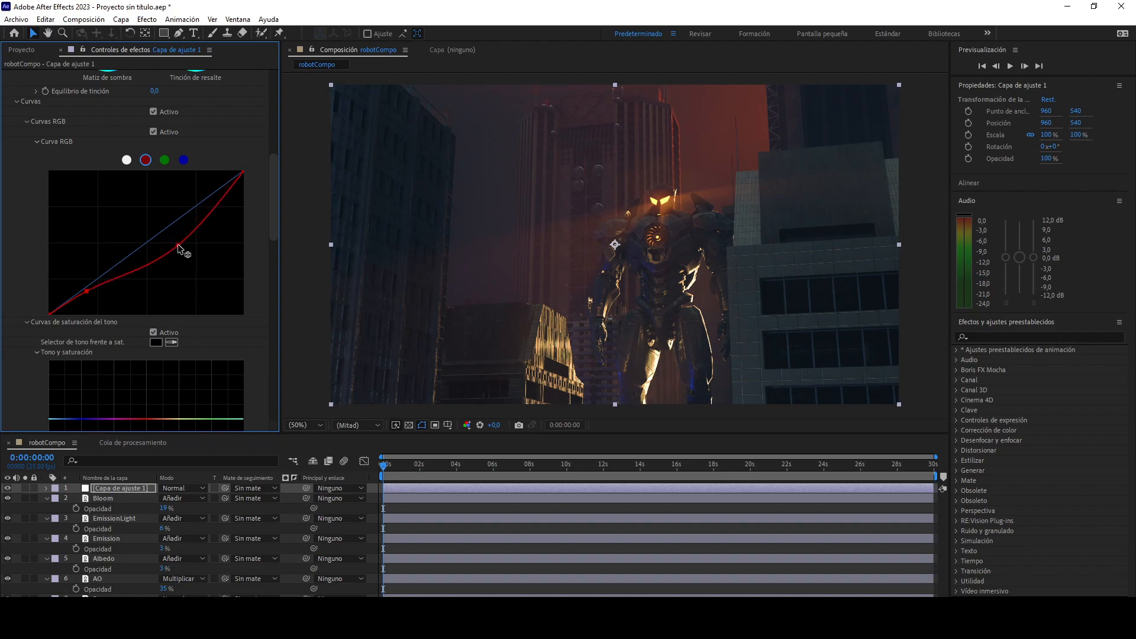
pyautogui.moveTo(88, 291)
pyautogui.mouseDown()
pyautogui.moveTo(89, 276)
pyautogui.moveTo(96, 291)
pyautogui.moveTo(97, 282)
pyautogui.mouseUp()
# Add two points to the blue RGB curve, raising its highlights slightly and keeping its shadows near the diagonal.
pyautogui.click(184, 161)
pyautogui.click(190, 208)
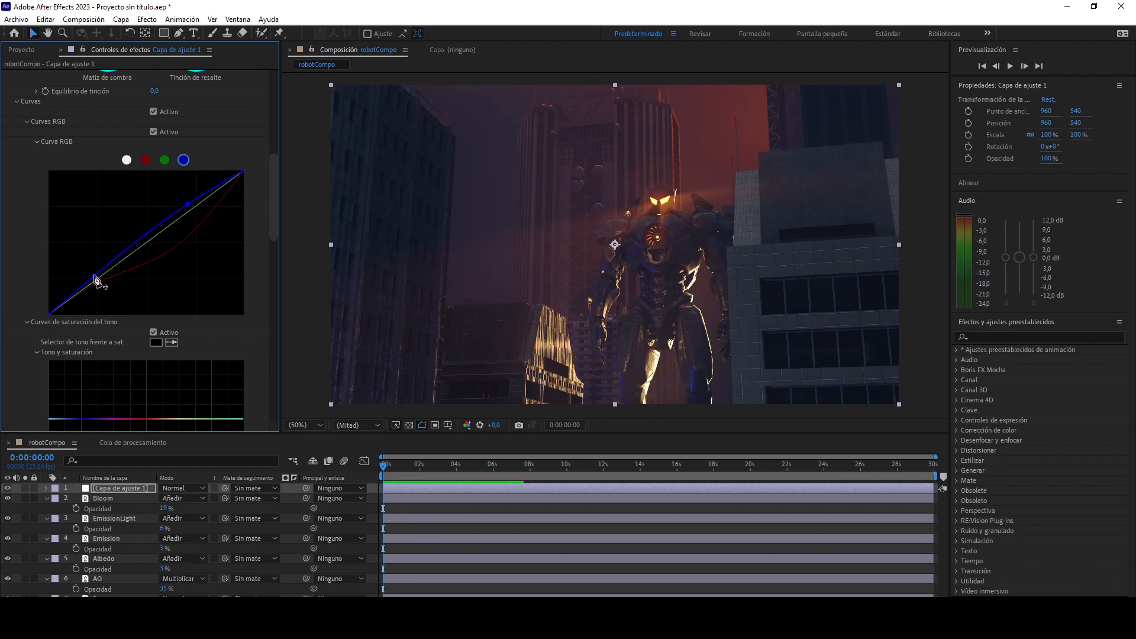
pyautogui.moveTo(98, 281); pyautogui.dragTo(95, 277)
pyautogui.scroll(-1, 462, 268)
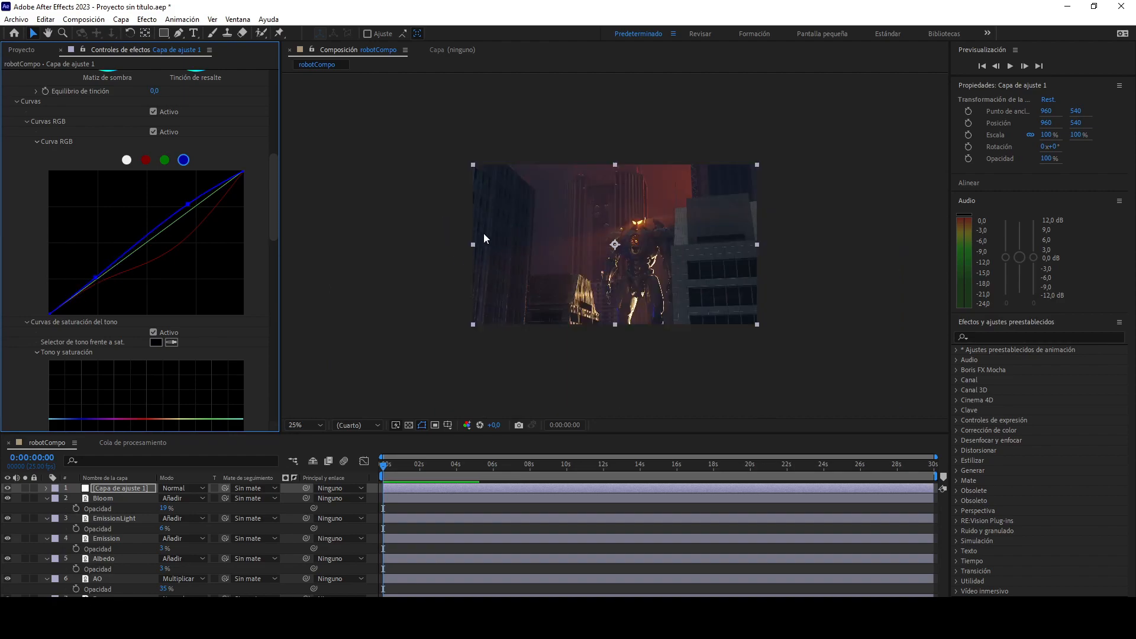
# Add a midpoint to the green RGB curve, raise it slightly and check the graded frame.
pyautogui.click(165, 160)
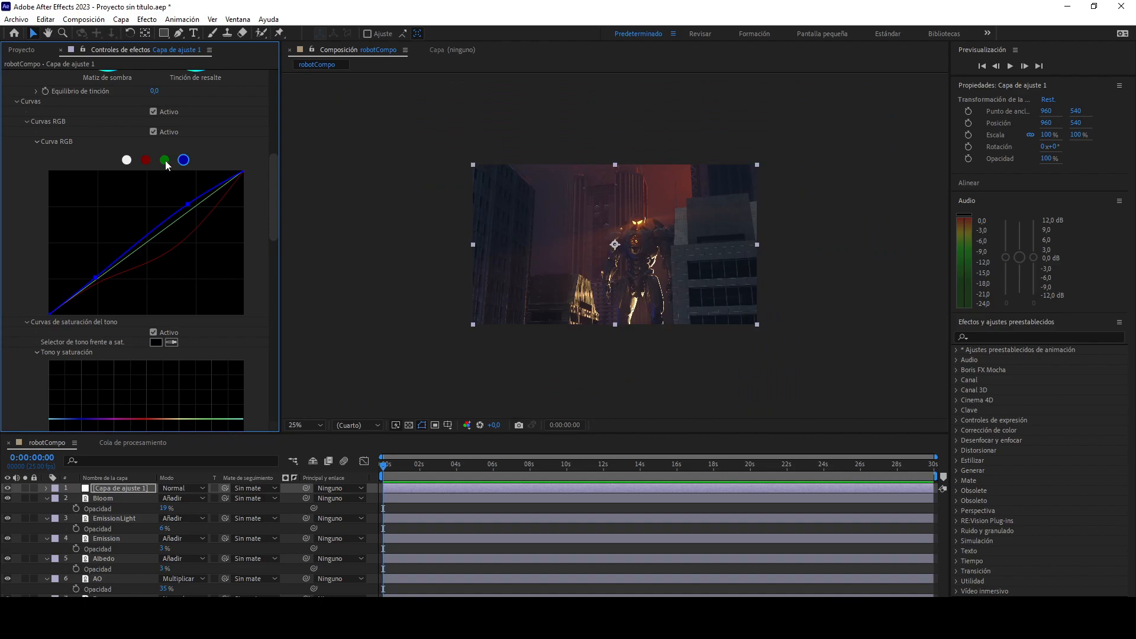
pyautogui.click(148, 243)
pyautogui.moveTo(148, 243); pyautogui.dragTo(148, 245)
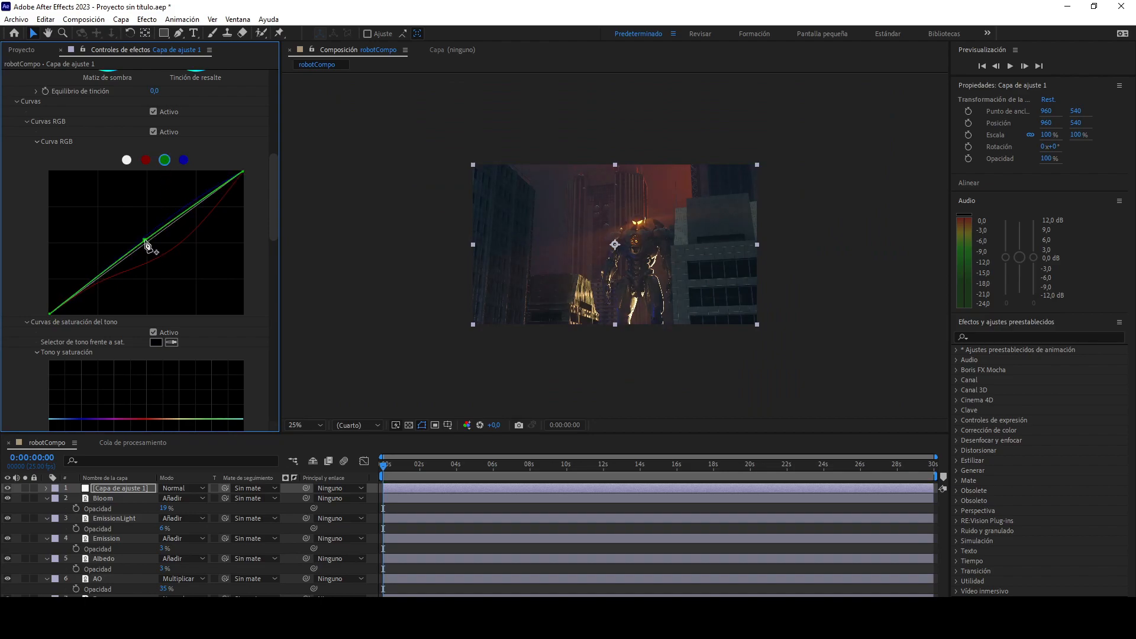
pyautogui.scroll(2, 609, 236)
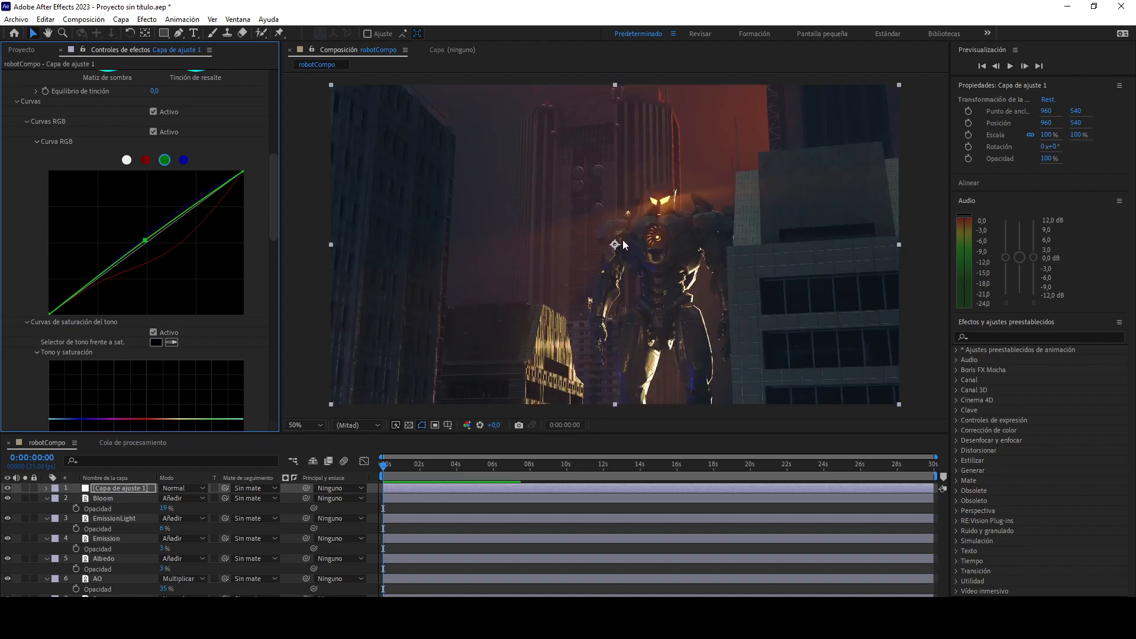
# Toggle the adjustment layer's visibility to compare the frame with and without the color grade.
pyautogui.scroll(5, 62, 98)
pyautogui.click(8, 488)
pyautogui.click(8, 489)
pyautogui.click(8, 488)
pyautogui.click(8, 489)
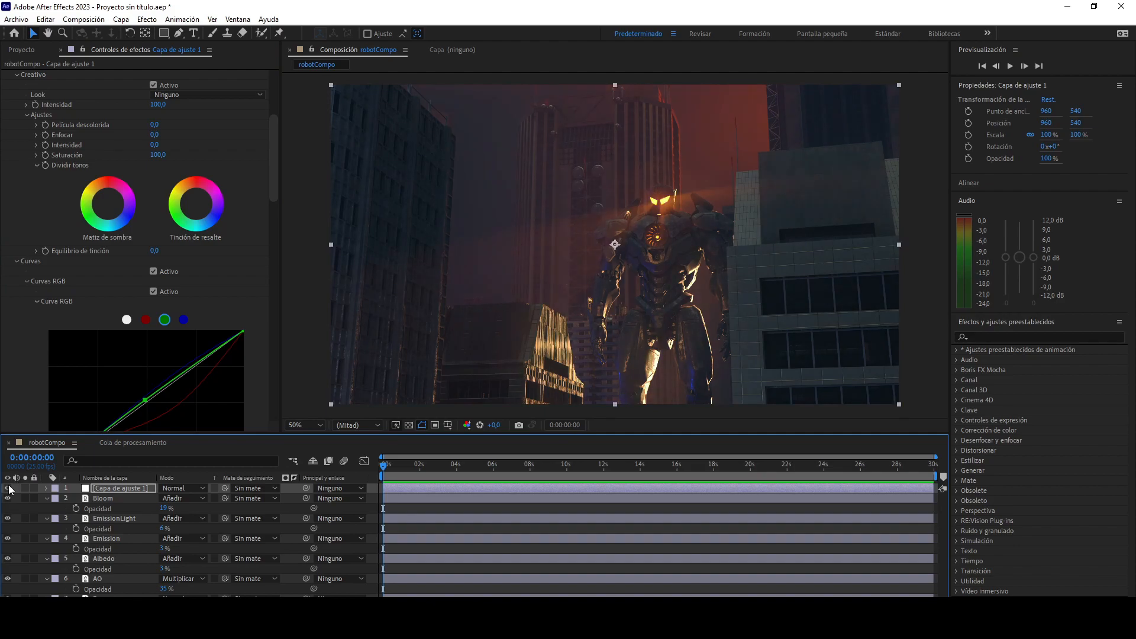
# Rename the adjustment layer as CC.
pyautogui.scroll(-2, 520, 342)
pyautogui.scroll(2, 556, 320)
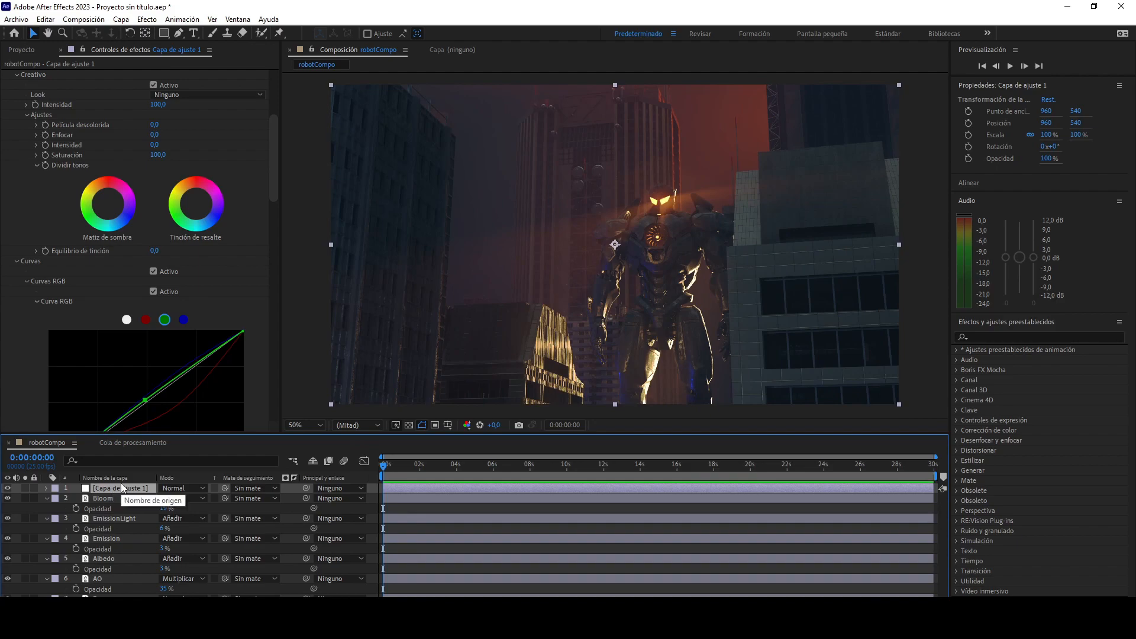
pyautogui.press('Return')
pyautogui.write('CC')
pyautogui.press('Return')
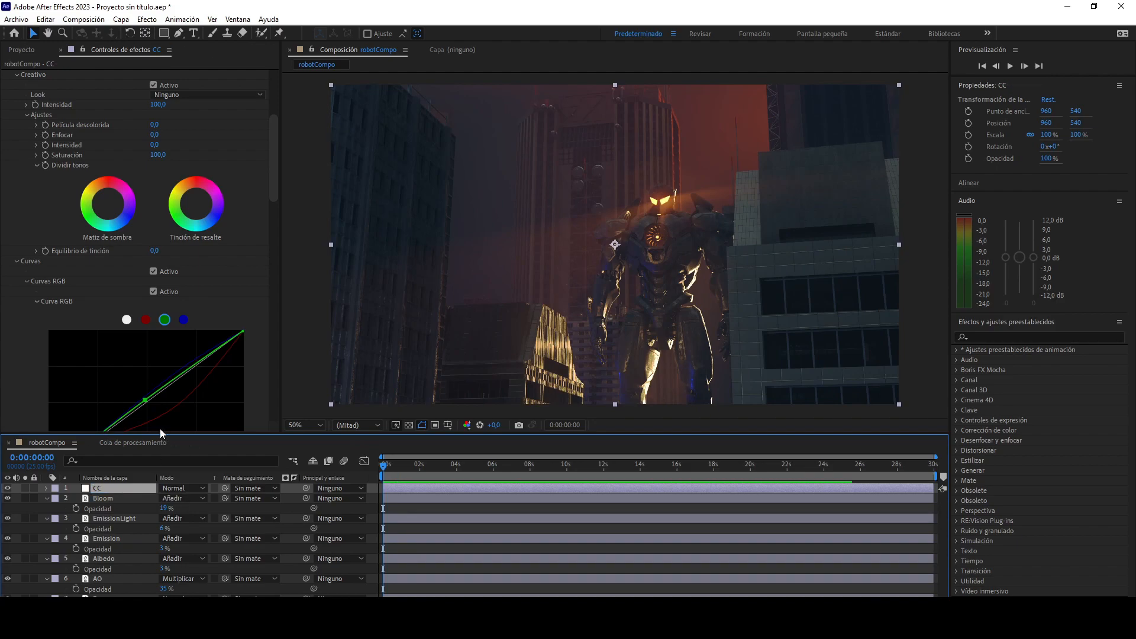
# Expand the Lumetri Ruedas cromáticas section and inspect the robot's legs and the adjacent building at full resolution.
pyautogui.scroll(-10, 91, 325)
pyautogui.scroll(-8, 92, 323)
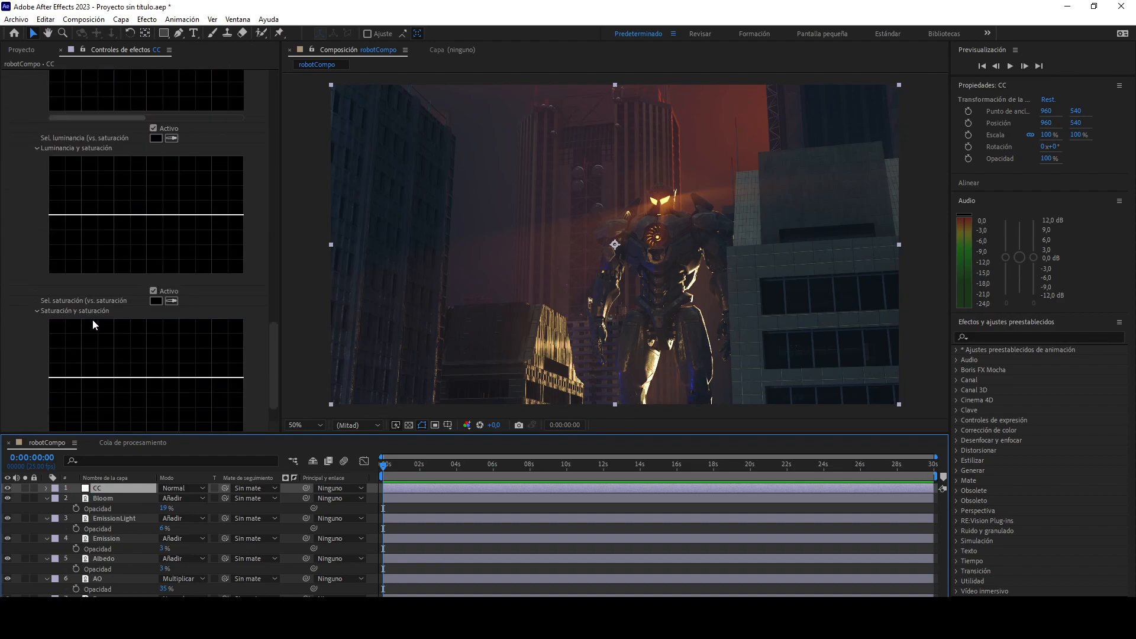
pyautogui.click(16, 406)
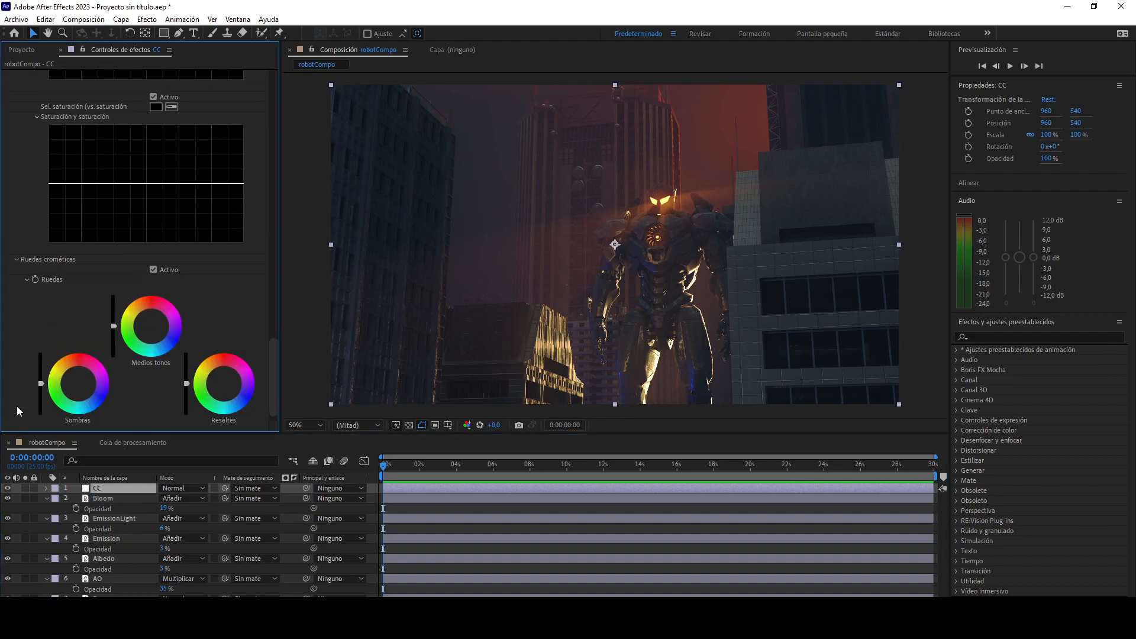
pyautogui.moveTo(609, 321); pyautogui.dragTo(620, 310)
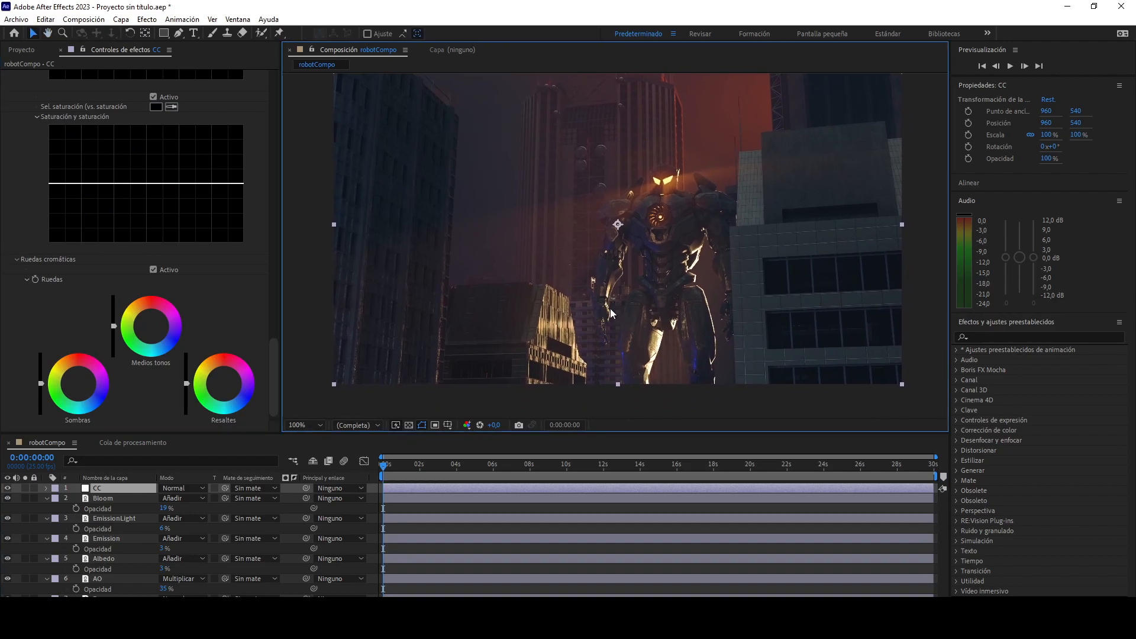
pyautogui.press('capslock')
pyautogui.scroll(3, 610, 308)
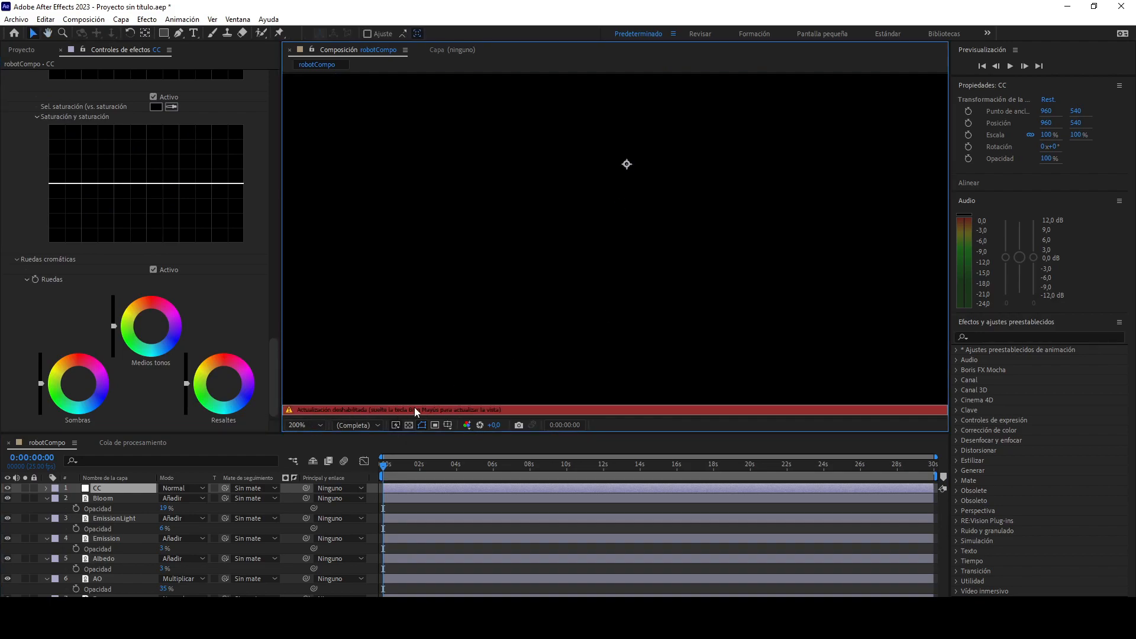
pyautogui.press('capslock')
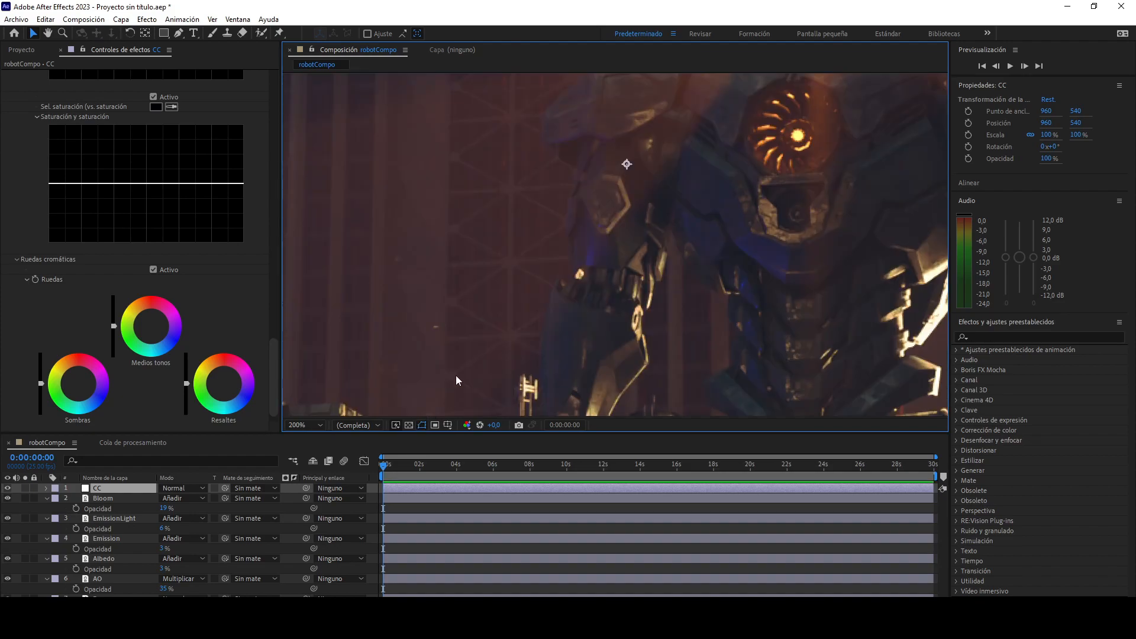
pyautogui.scroll(-1, 669, 320)
pyautogui.moveTo(670, 319); pyautogui.dragTo(569, 224)
pyautogui.moveTo(646, 258); pyautogui.dragTo(526, 155)
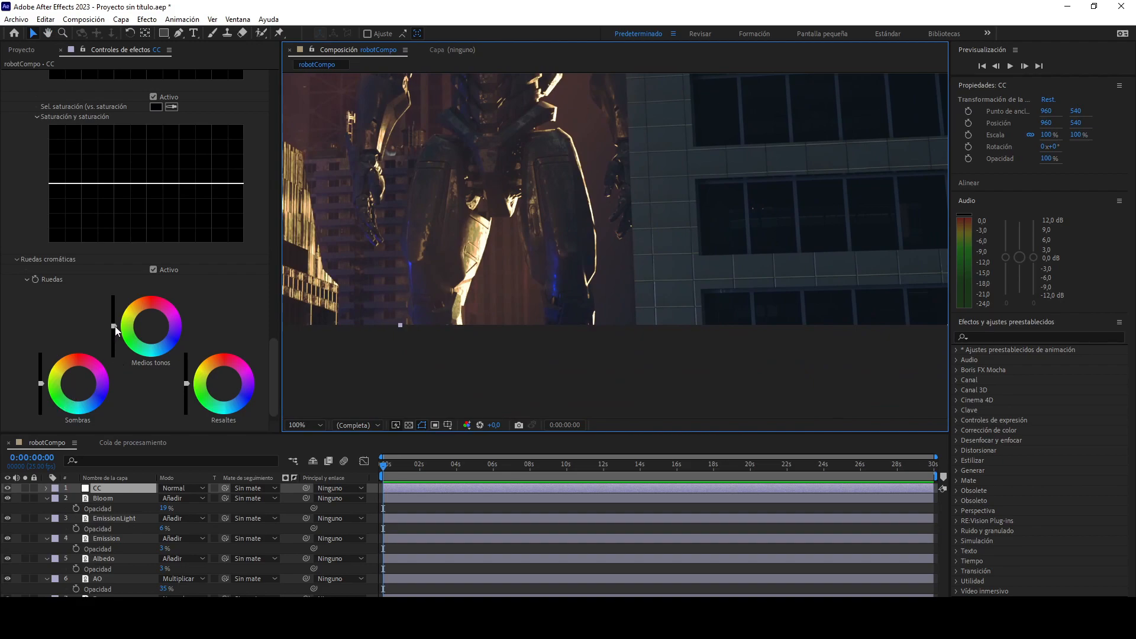
# Try lowering the brightness of the Resaltes color wheel, then reset it to its default.
pyautogui.click(186, 384)
pyautogui.moveTo(186, 384); pyautogui.dragTo(186, 409)
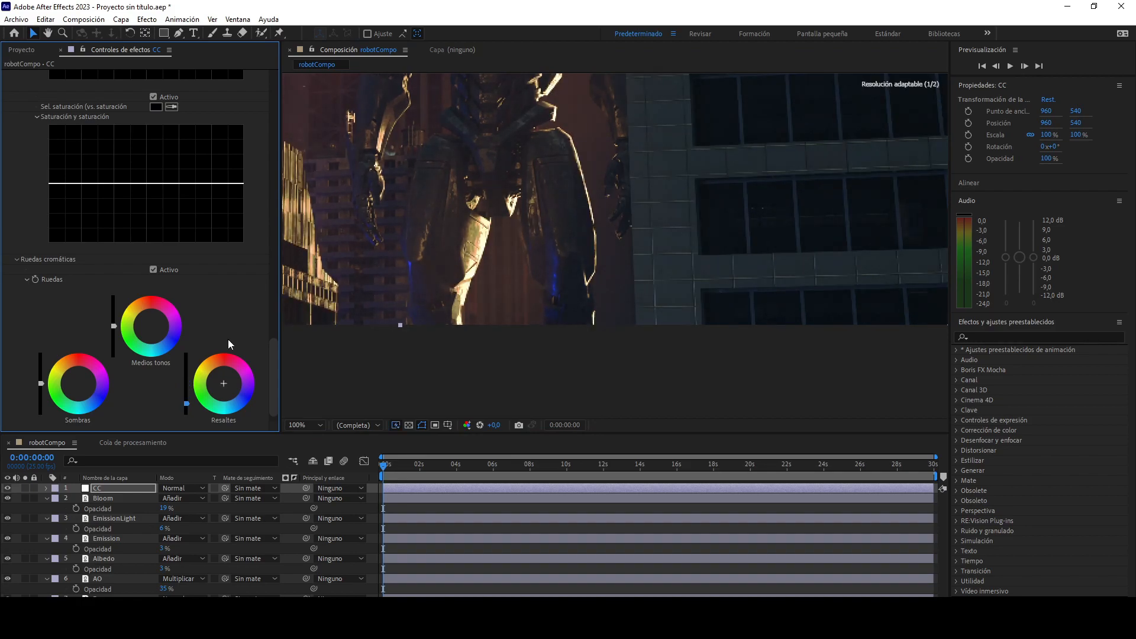
pyautogui.scroll(-2, 533, 266)
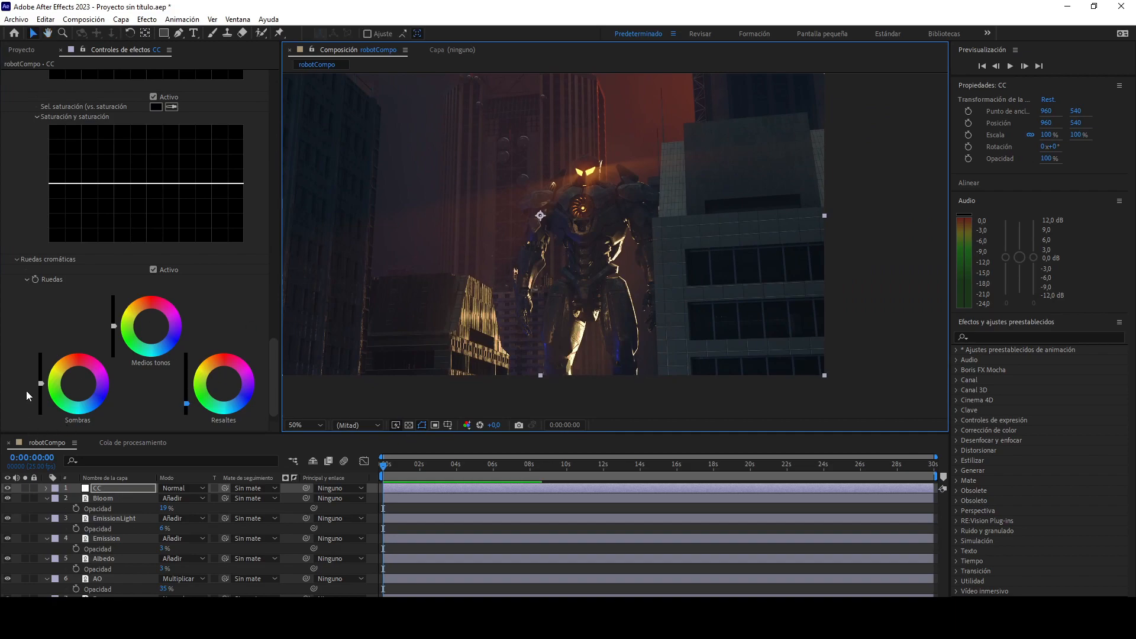
pyautogui.doubleClick(178, 388)
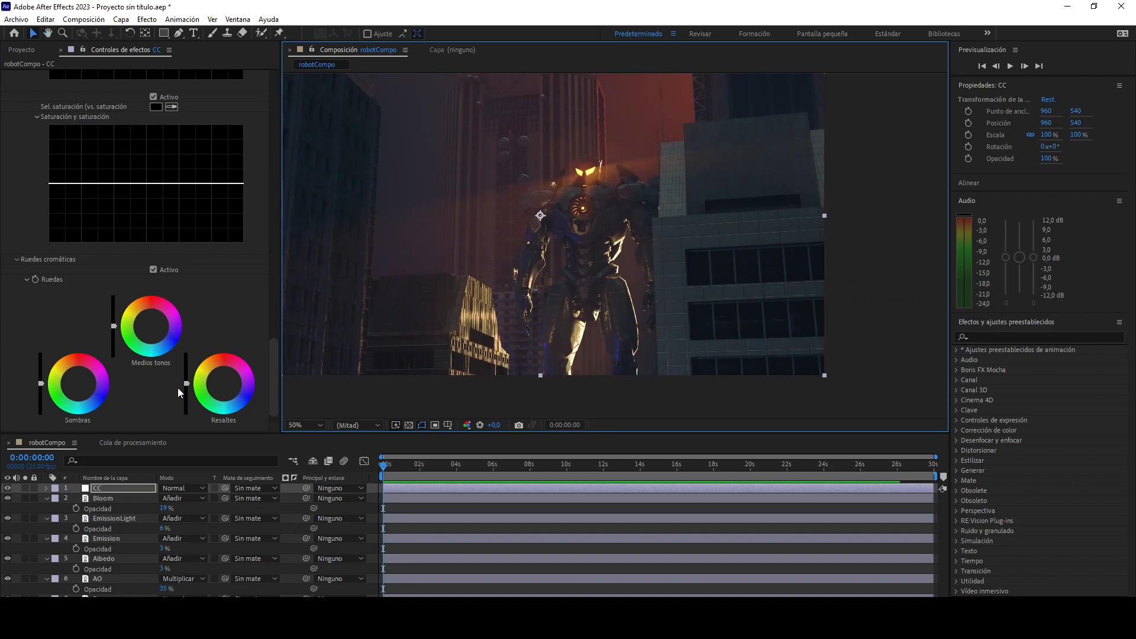
# Lower the Medios tonos and Sombras brightness slightly and shift the shadow tint a little toward green-teal.
pyautogui.moveTo(115, 326); pyautogui.dragTo(115, 329)
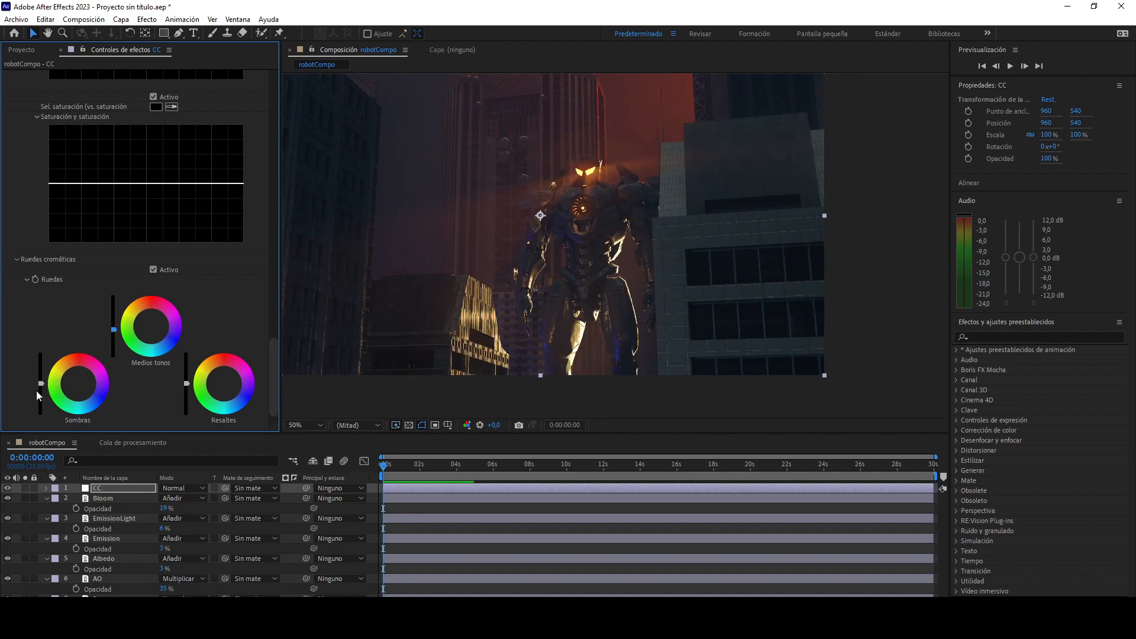
pyautogui.moveTo(38, 387); pyautogui.dragTo(38, 388)
pyautogui.moveTo(152, 327); pyautogui.dragTo(151, 325)
pyautogui.moveTo(76, 380); pyautogui.dragTo(77, 385)
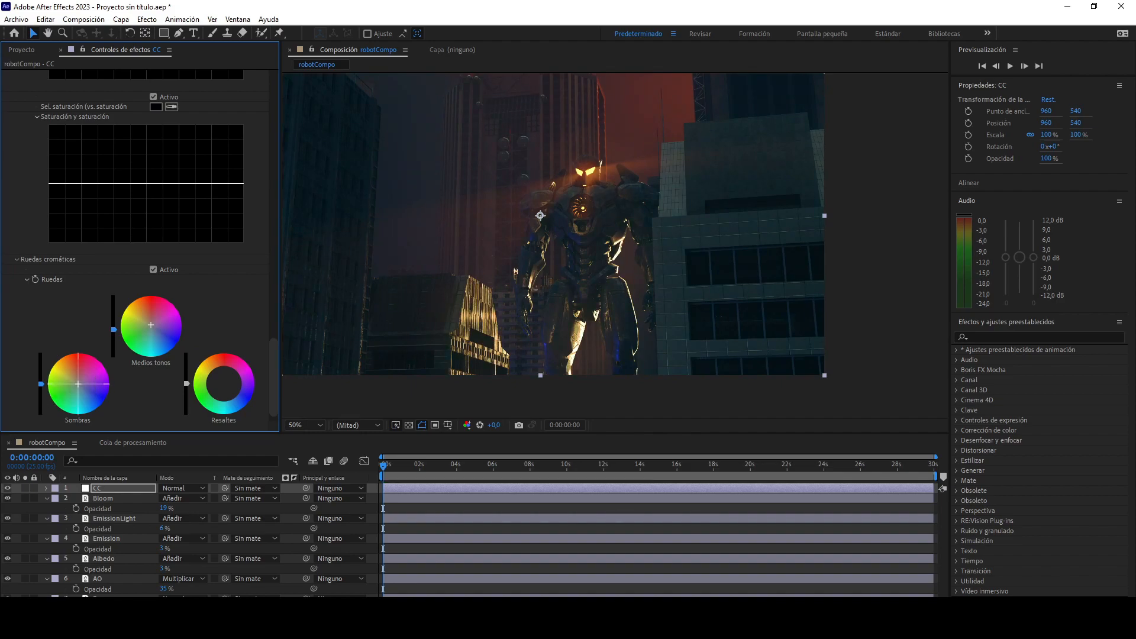
pyautogui.moveTo(79, 384); pyautogui.dragTo(77, 384)
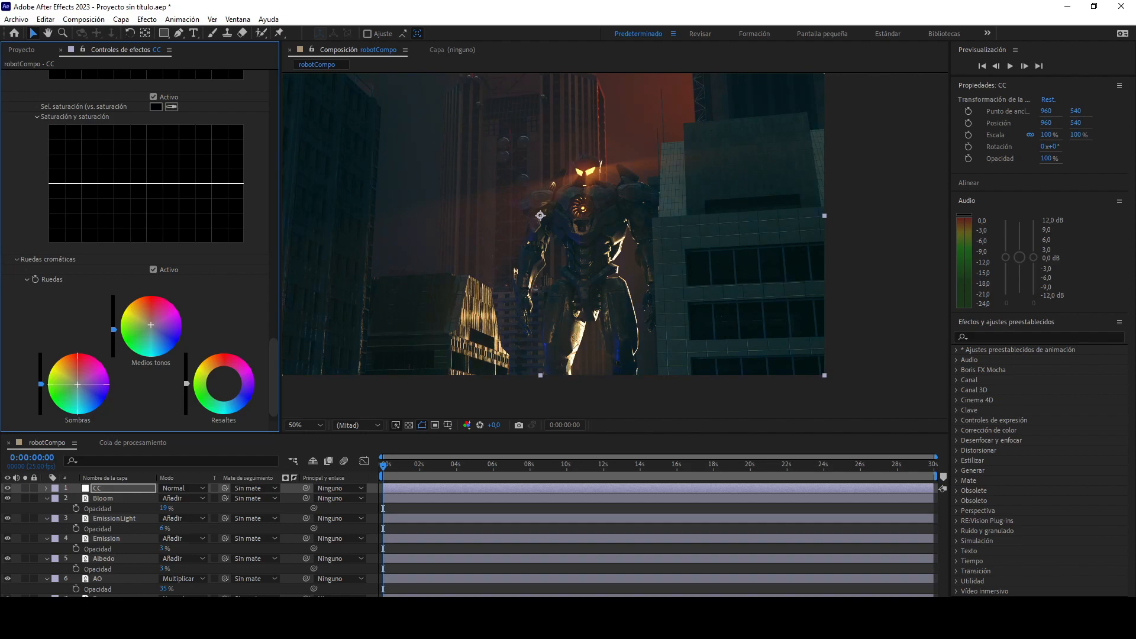
# Fine-tune the color wheels, moving the Medios tonos tint slightly toward red-magenta and the Sombras tint slightly toward blue-cyan.
pyautogui.click(152, 324)
pyautogui.moveTo(152, 324); pyautogui.dragTo(152, 324)
pyautogui.moveTo(77, 385); pyautogui.dragTo(78, 384)
pyautogui.moveTo(152, 325); pyautogui.dragTo(153, 325)
# Expand the Lumetri Viñeta section to view its parameters.
pyautogui.scroll(2, 539, 282)
pyautogui.scroll(-2, 540, 282)
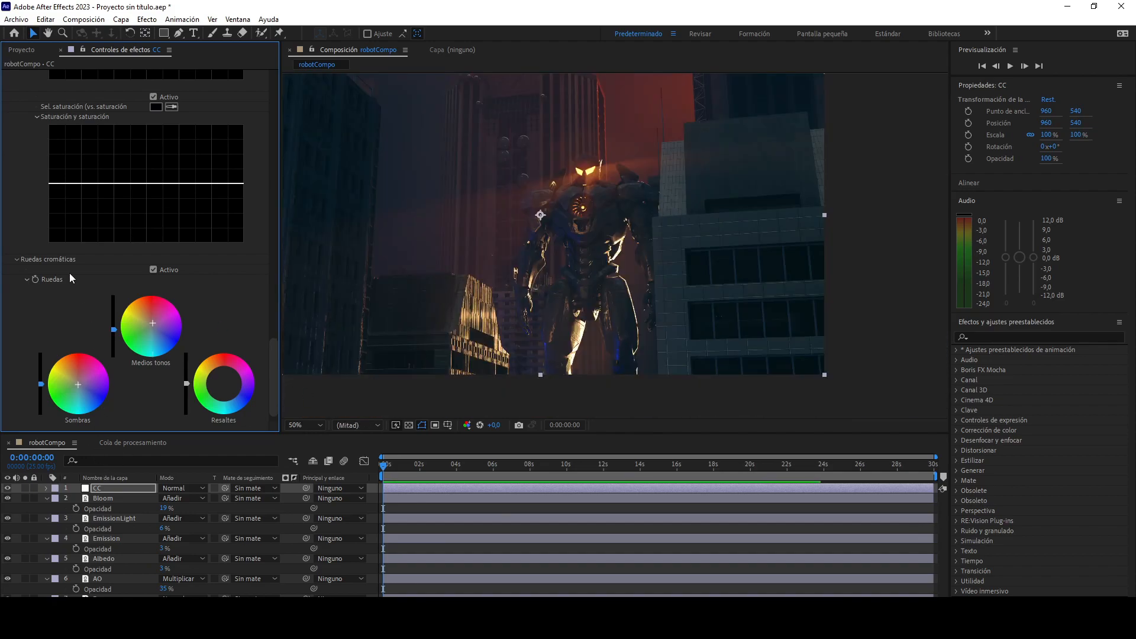
pyautogui.scroll(-1, 61, 226)
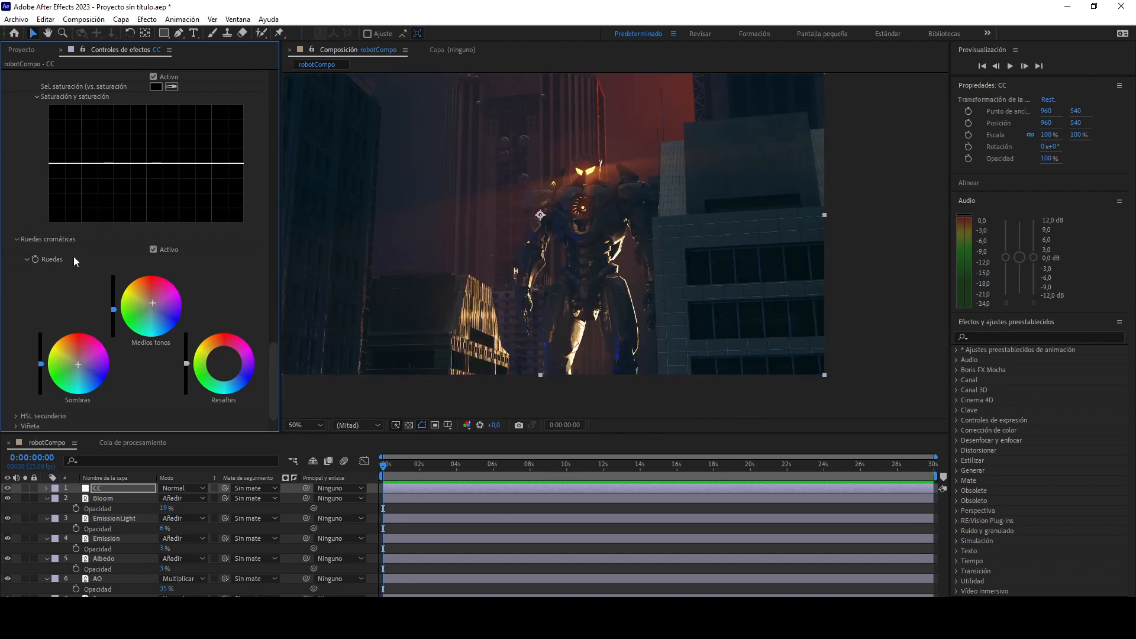
pyautogui.click(16, 423)
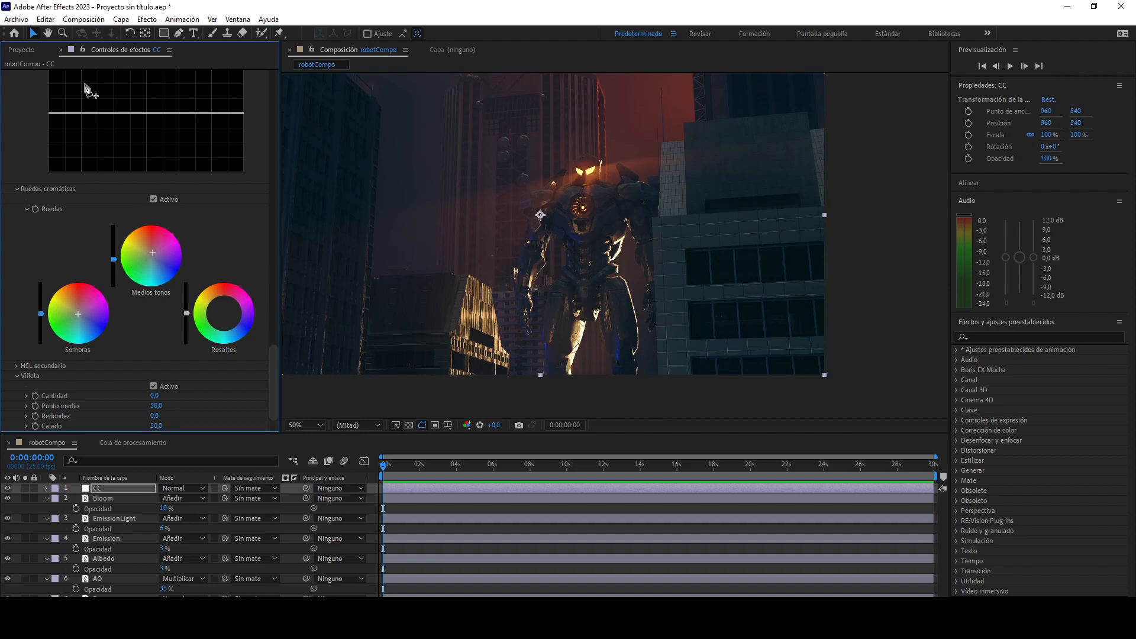
# Add a second adjustment layer above CC and name it Desenfoque.
pyautogui.click(121, 20)
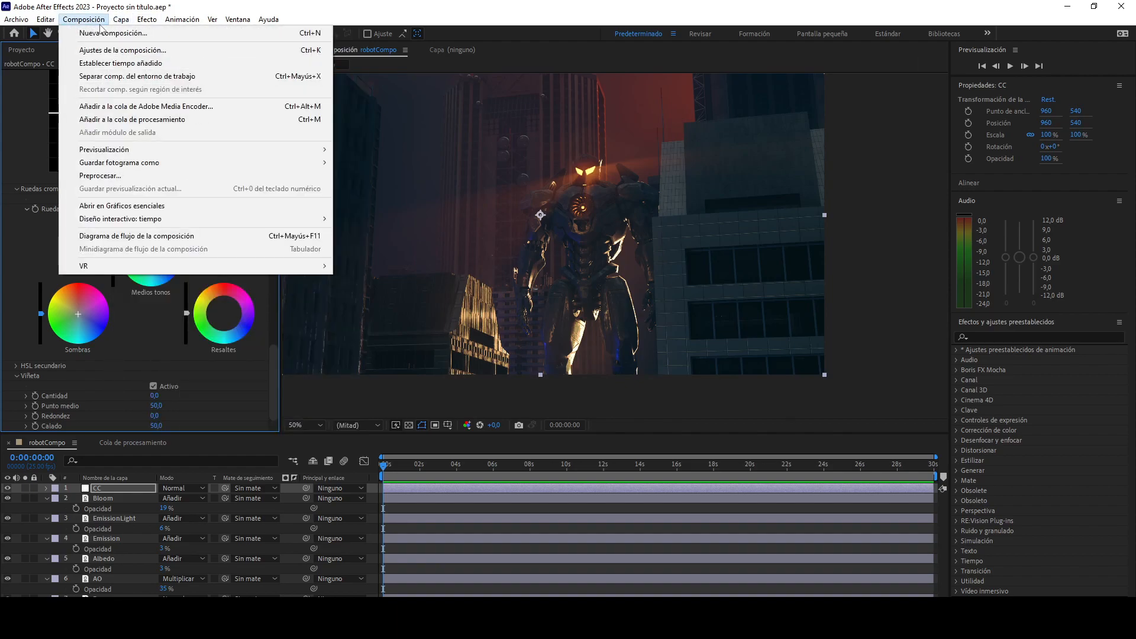
pyautogui.moveTo(237, 33)
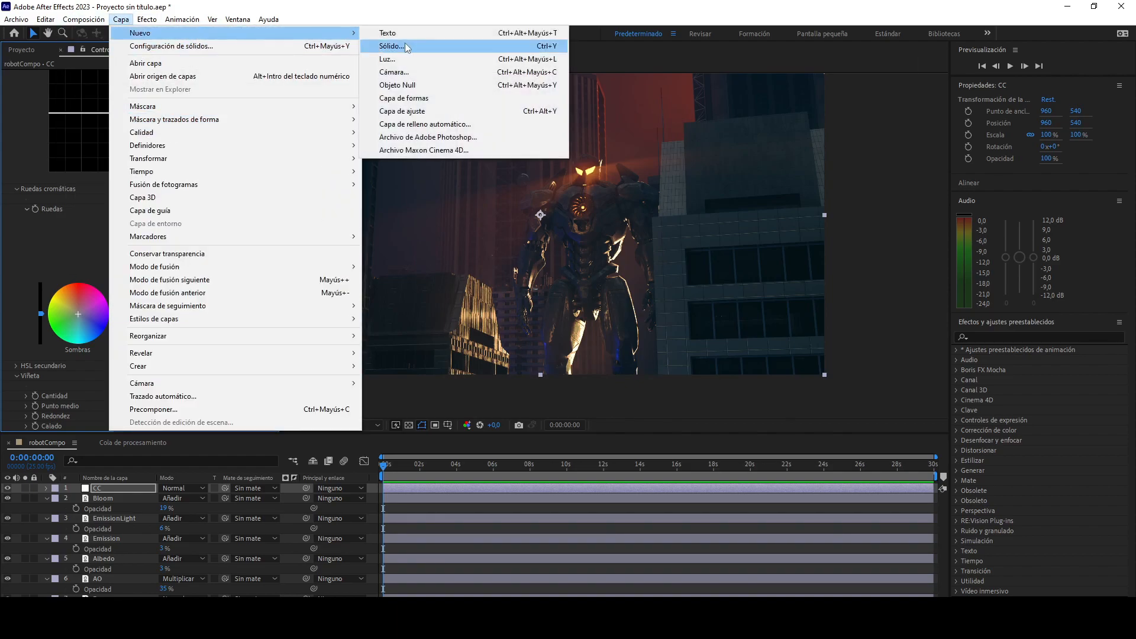
pyautogui.click(414, 109)
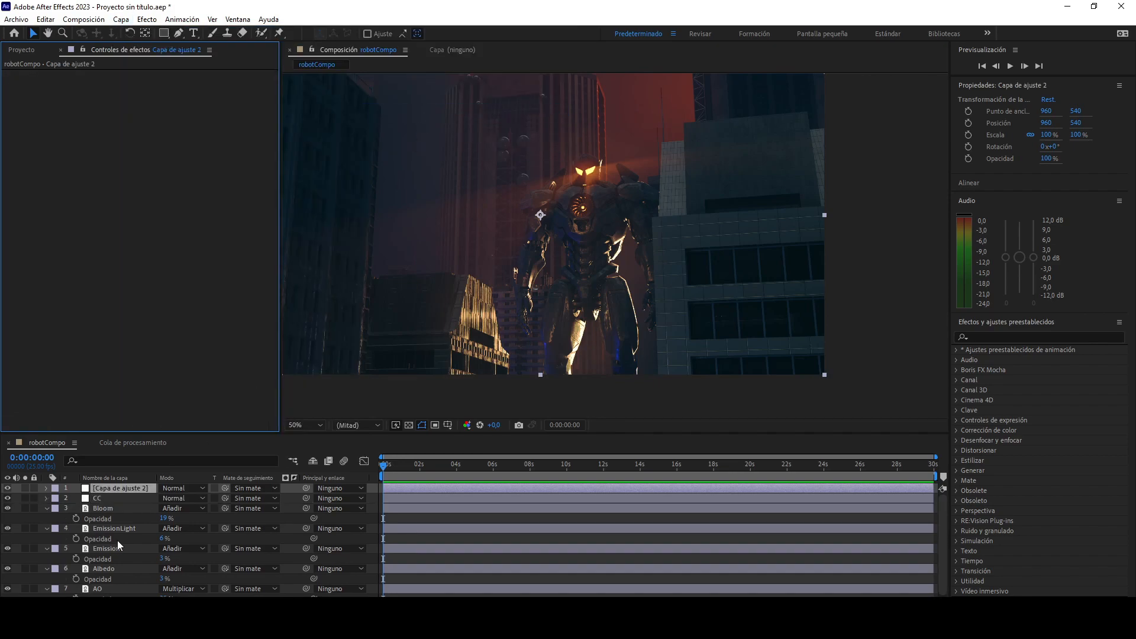
pyautogui.click(114, 489)
pyautogui.press('Return')
pyautogui.write('Desenfoque')
pyautogui.press('Return')
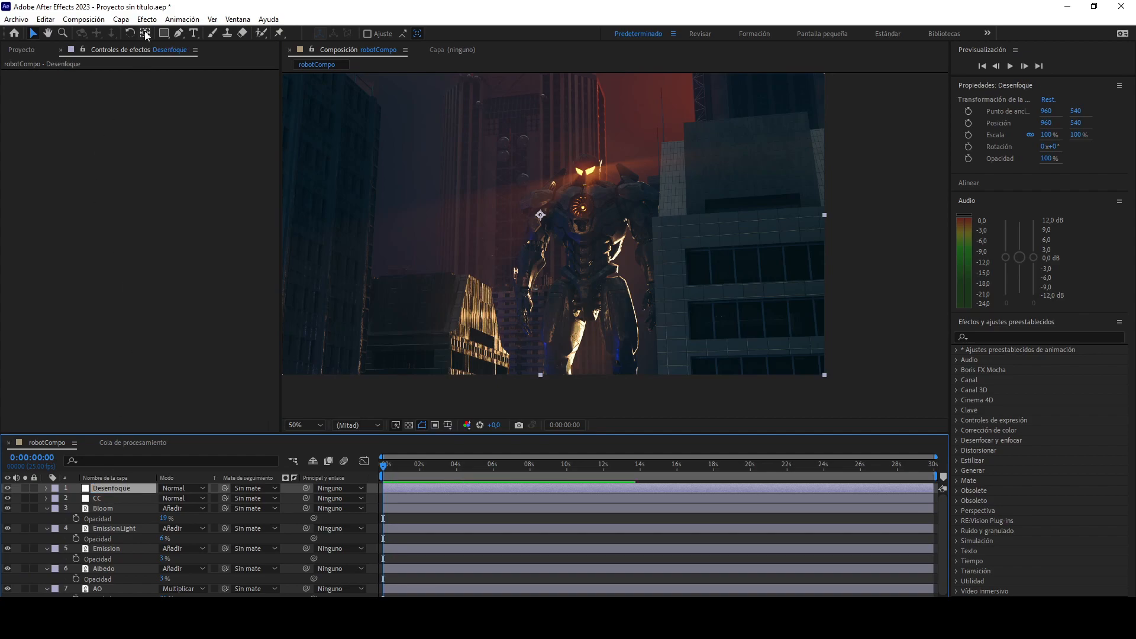
# Apply the Desenfoque gaussiano effect to the Desenfoque layer with a blur of 1,1 and check the robot up close.
pyautogui.click(147, 19)
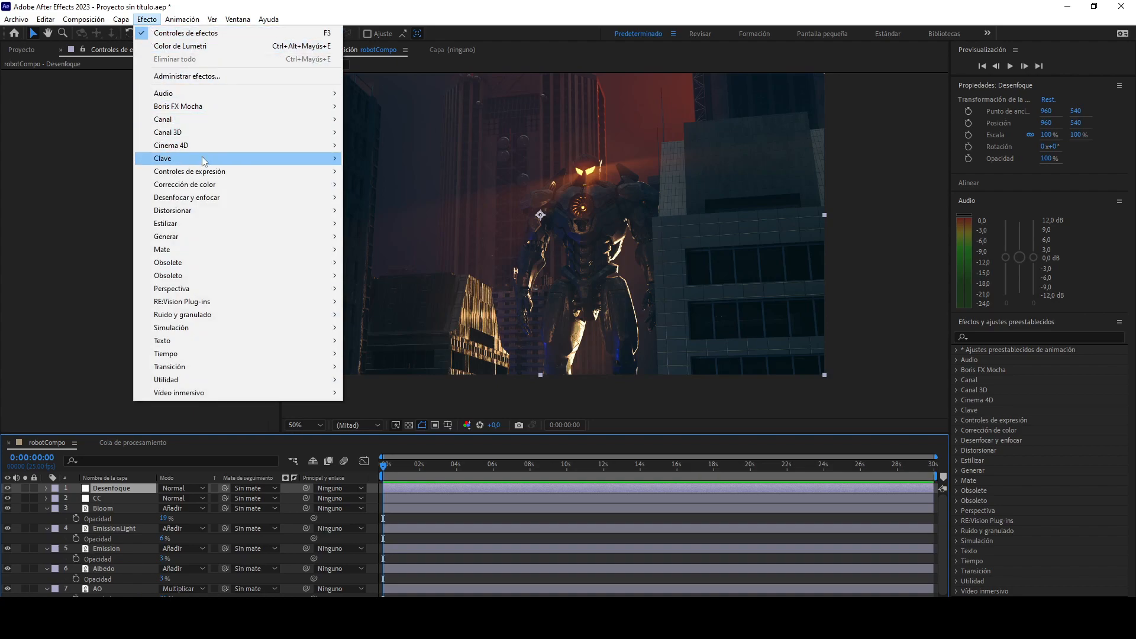
pyautogui.moveTo(211, 200)
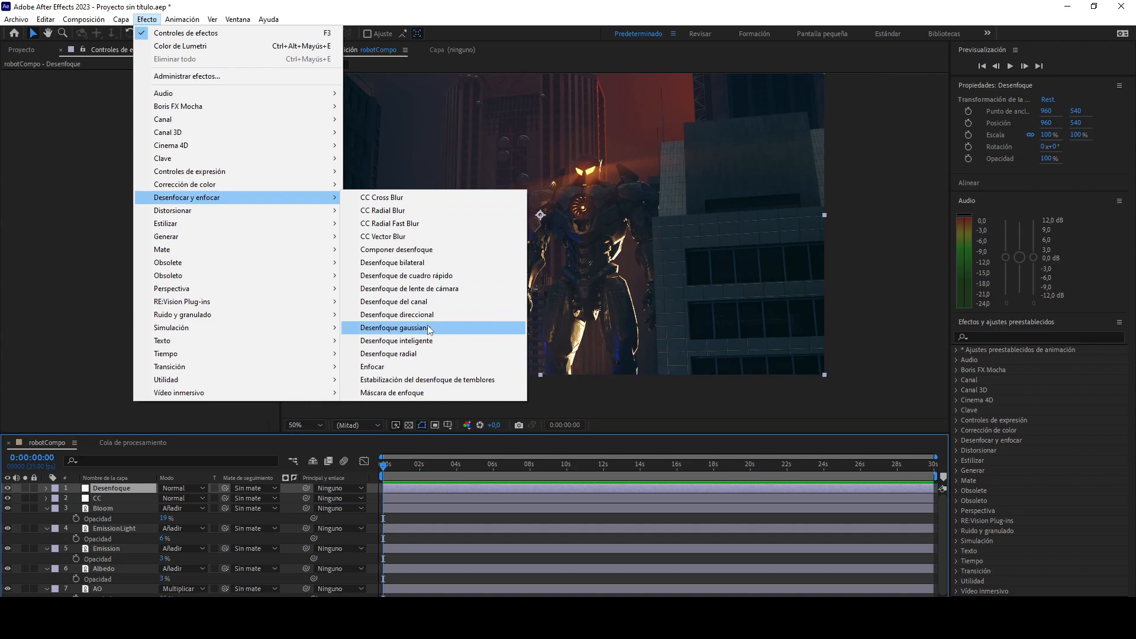
pyautogui.click(427, 325)
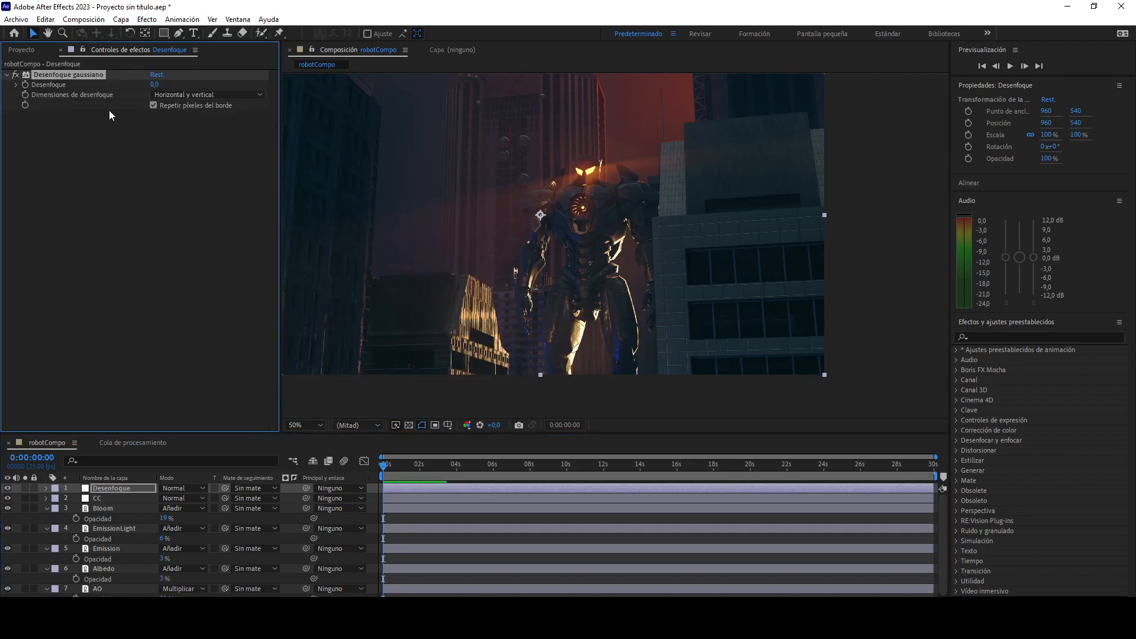
pyautogui.moveTo(152, 85); pyautogui.dragTo(162, 89)
pyautogui.scroll(4, 656, 140)
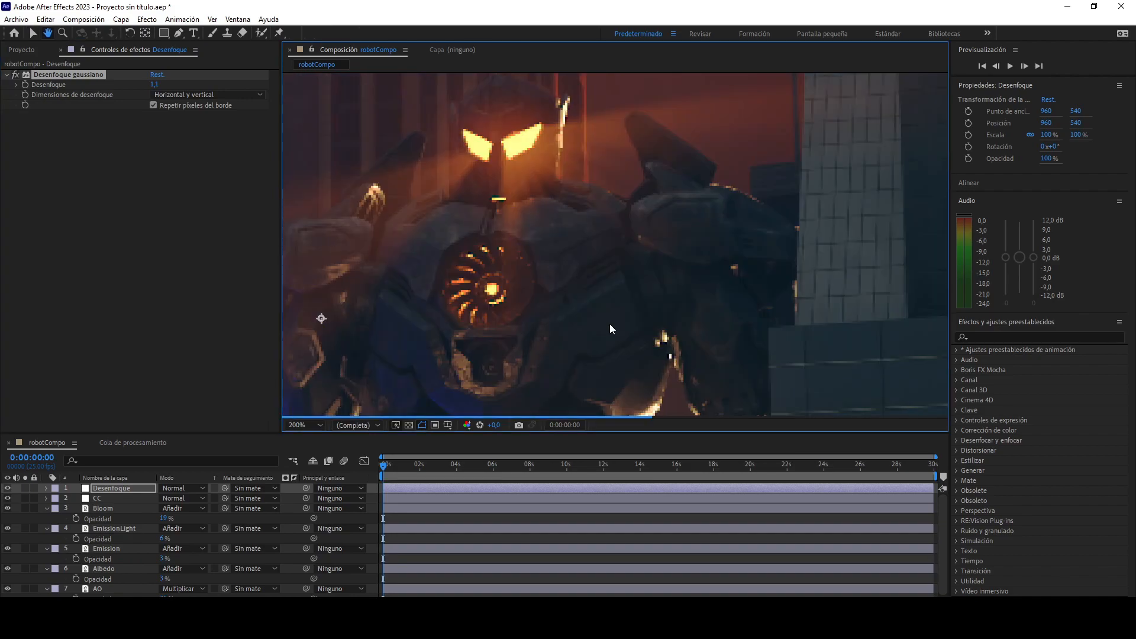
pyautogui.press('v')
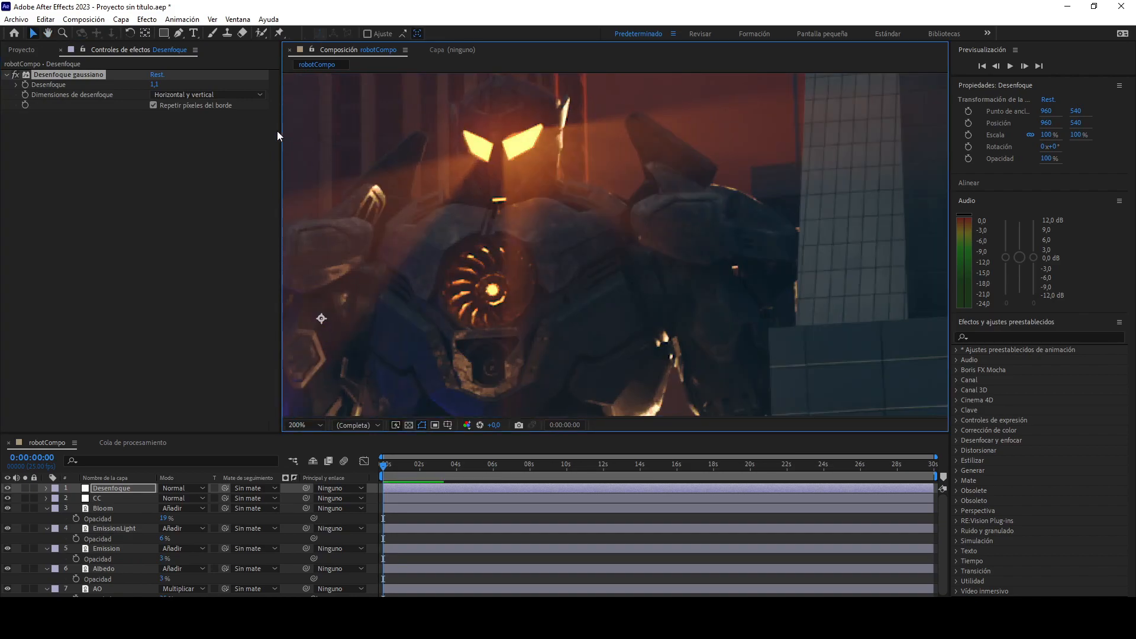
# Try a stronger Gaussian blur of 2 on the Desenfoque layer.
pyautogui.moveTo(156, 86); pyautogui.dragTo(168, 85)
pyautogui.moveTo(581, 208); pyautogui.dragTo(562, 193)
pyautogui.click(154, 83)
pyautogui.write('2')
pyautogui.press('Return')
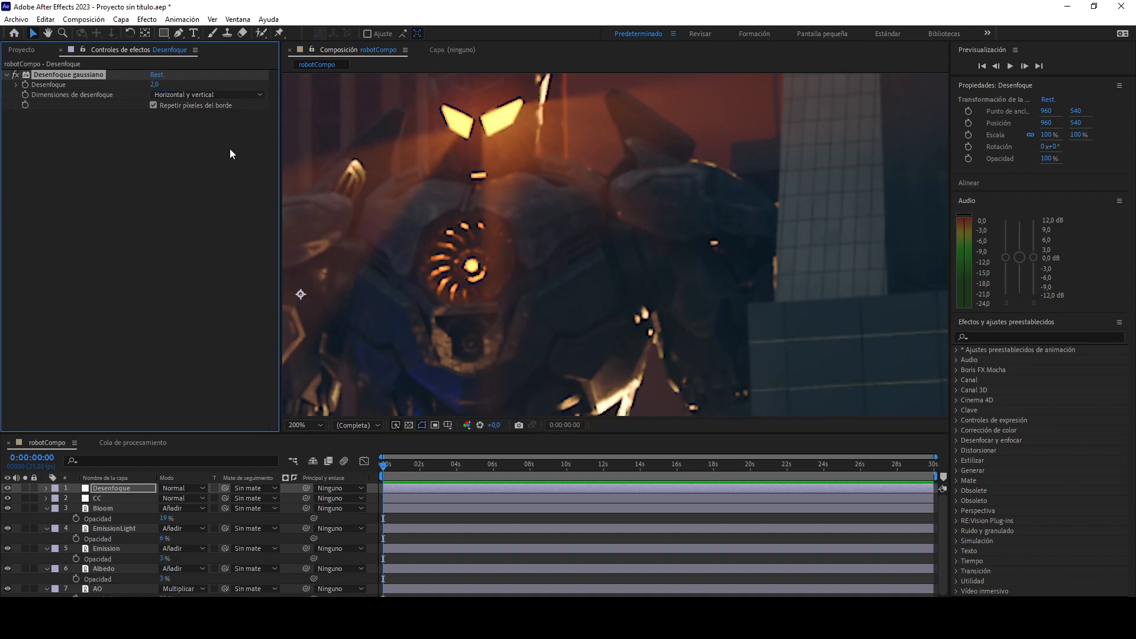
# Set the Gaussian blur to 1,3 and check the robot's chest and head.
pyautogui.moveTo(563, 272); pyautogui.dragTo(499, 189)
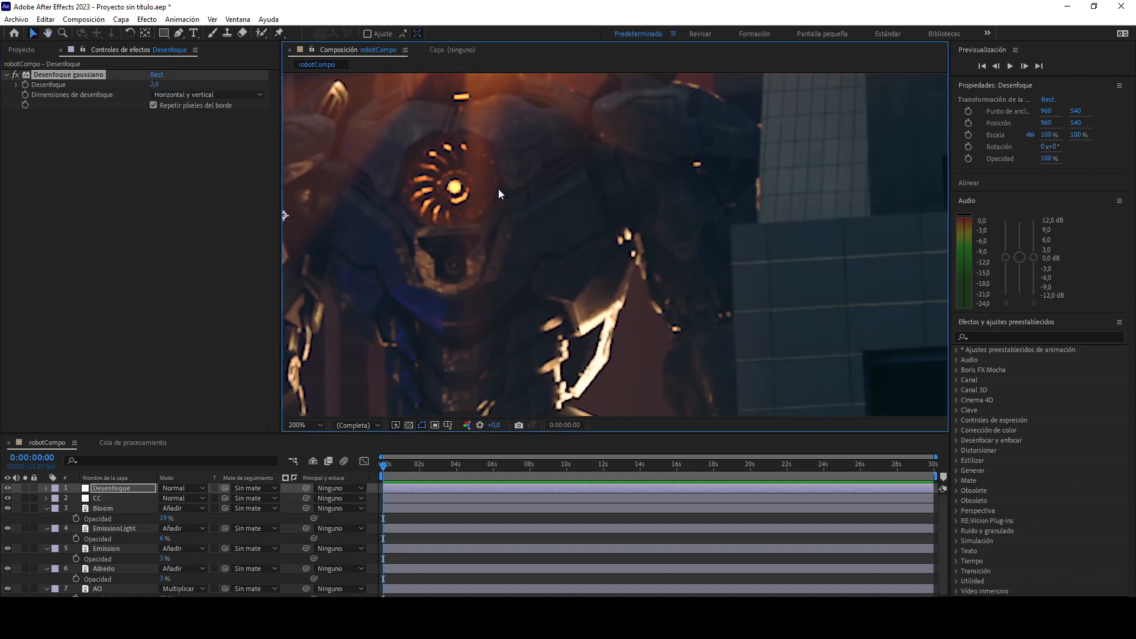
pyautogui.click(154, 82)
pyautogui.write('1,3')
pyautogui.press('Return')
pyautogui.moveTo(563, 307); pyautogui.dragTo(617, 381)
pyautogui.press('v')
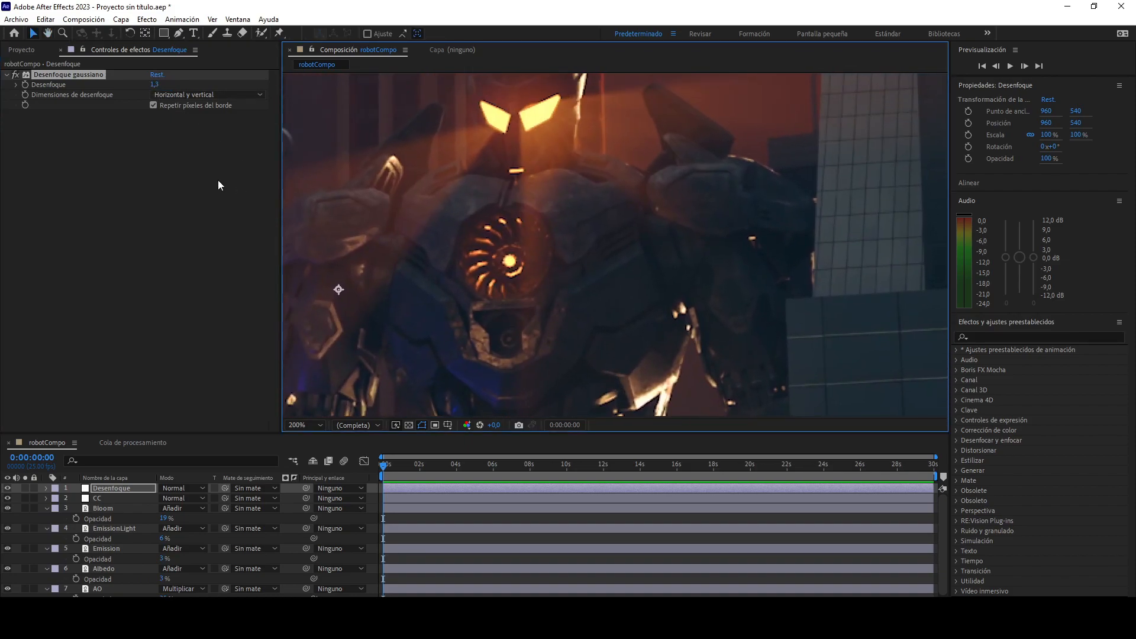
# Apply the Enfocar effect to the Desenfoque layer and set its Nivel de enfoque to 2.
pyautogui.click(147, 20)
pyautogui.moveTo(248, 197)
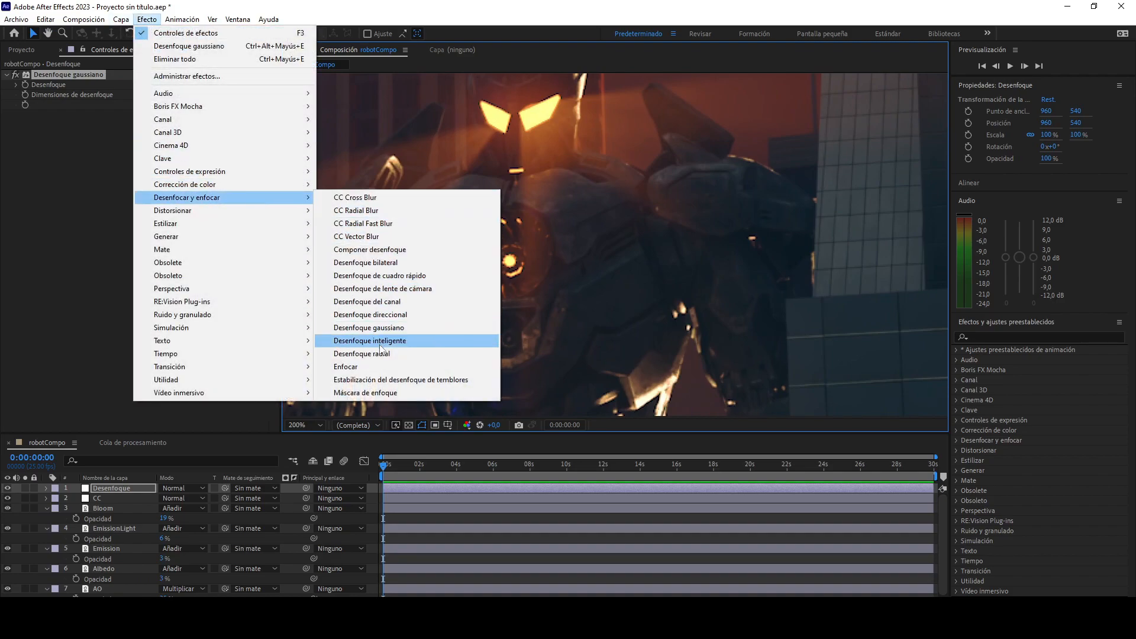
pyautogui.click(374, 366)
pyautogui.click(154, 129)
pyautogui.write('2')
pyautogui.press('Return')
pyautogui.moveTo(608, 262); pyautogui.dragTo(572, 273)
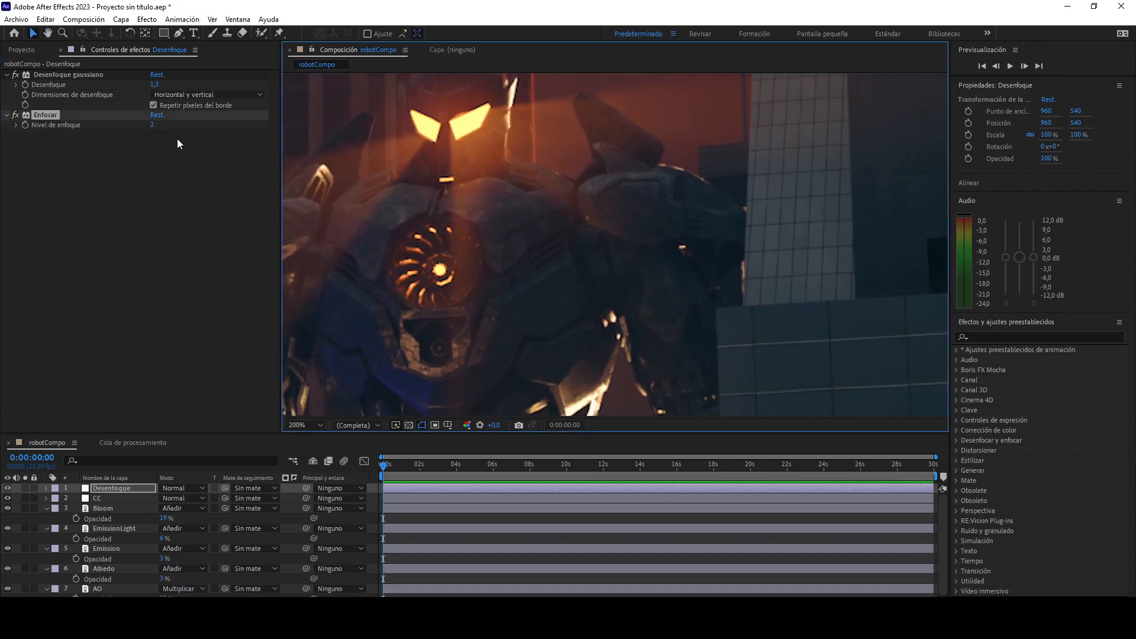
# Raise the Nivel de enfoque to 3 and check the sharpened robot in the frame.
pyautogui.click(154, 125)
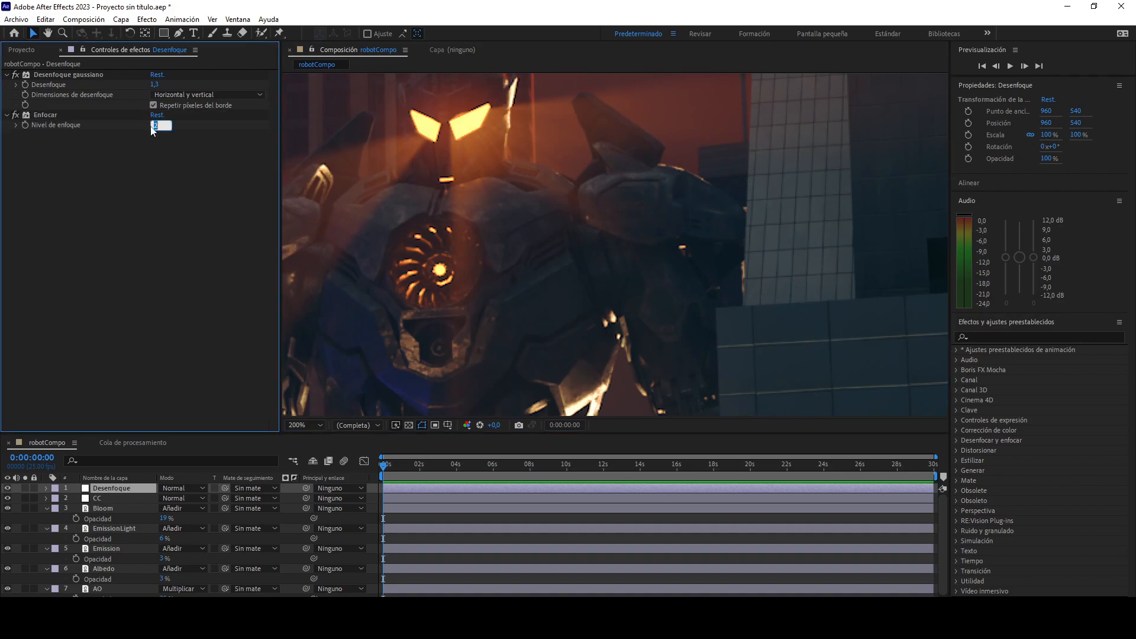
pyautogui.press('Return')
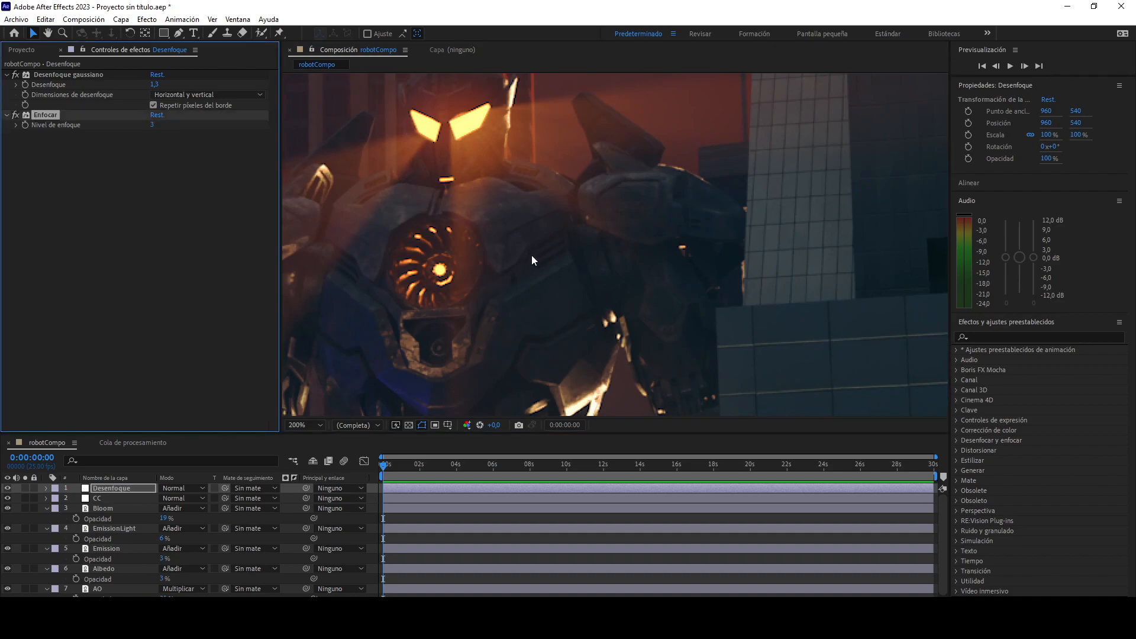
pyautogui.moveTo(528, 258); pyautogui.dragTo(543, 125)
pyautogui.press('v')
pyautogui.scroll(-4, 567, 222)
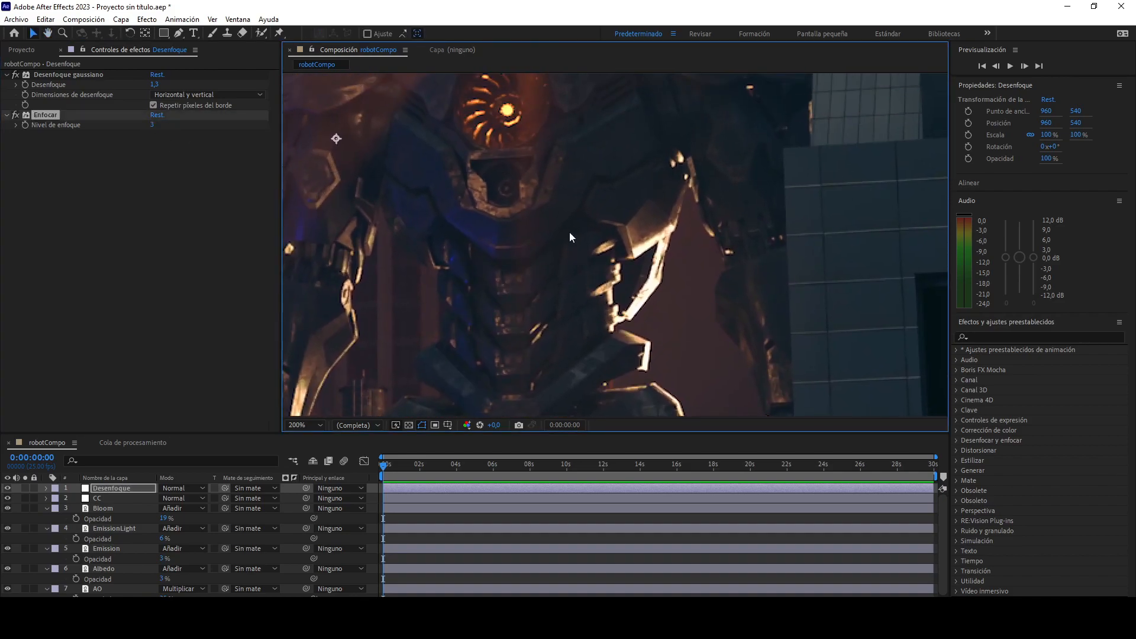
# Duplicate the EmissionLight layer in the robotCompo timeline.
pyautogui.scroll(2, 577, 215)
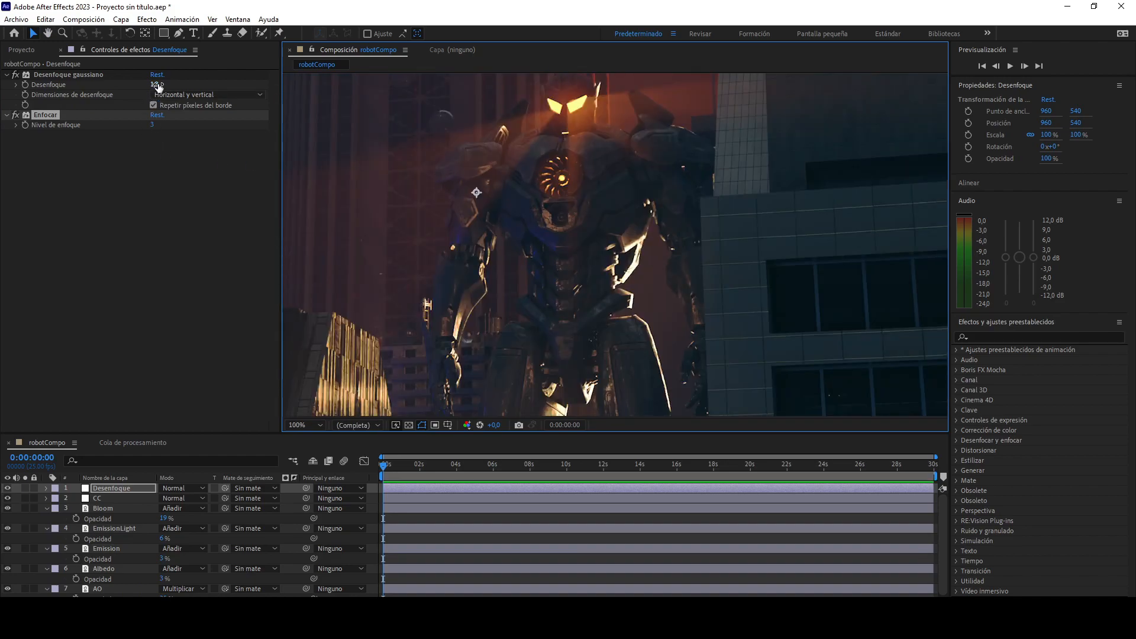
pyautogui.press('space')
pyautogui.moveTo(559, 229); pyautogui.dragTo(616, 284)
pyautogui.click(113, 528)
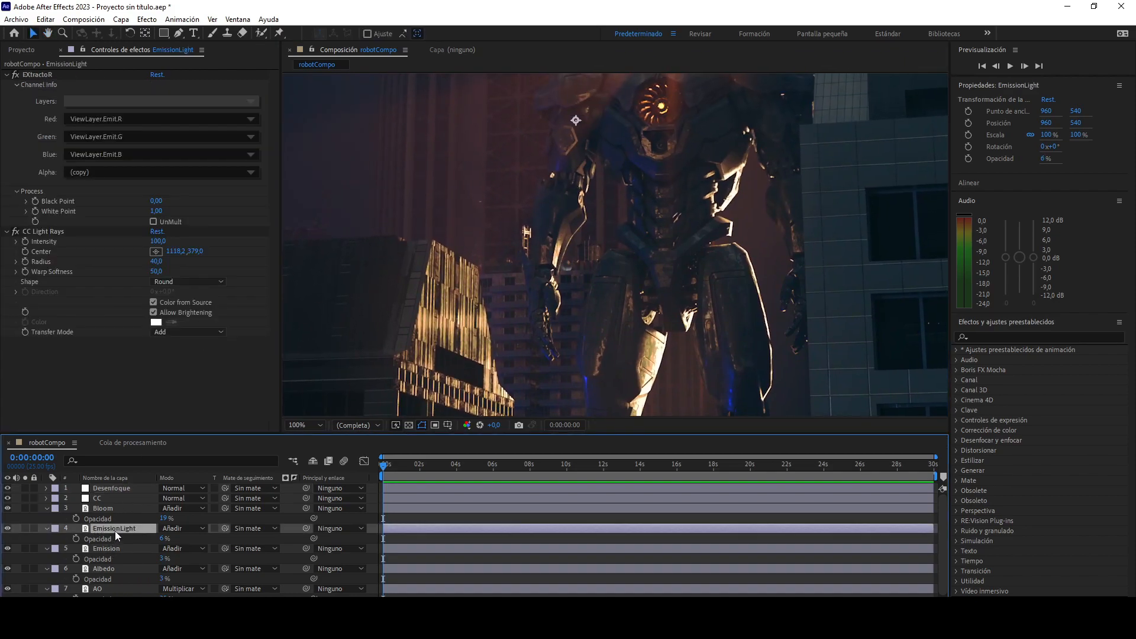
pyautogui.press('space')
pyautogui.moveTo(658, 110); pyautogui.dragTo(636, 197)
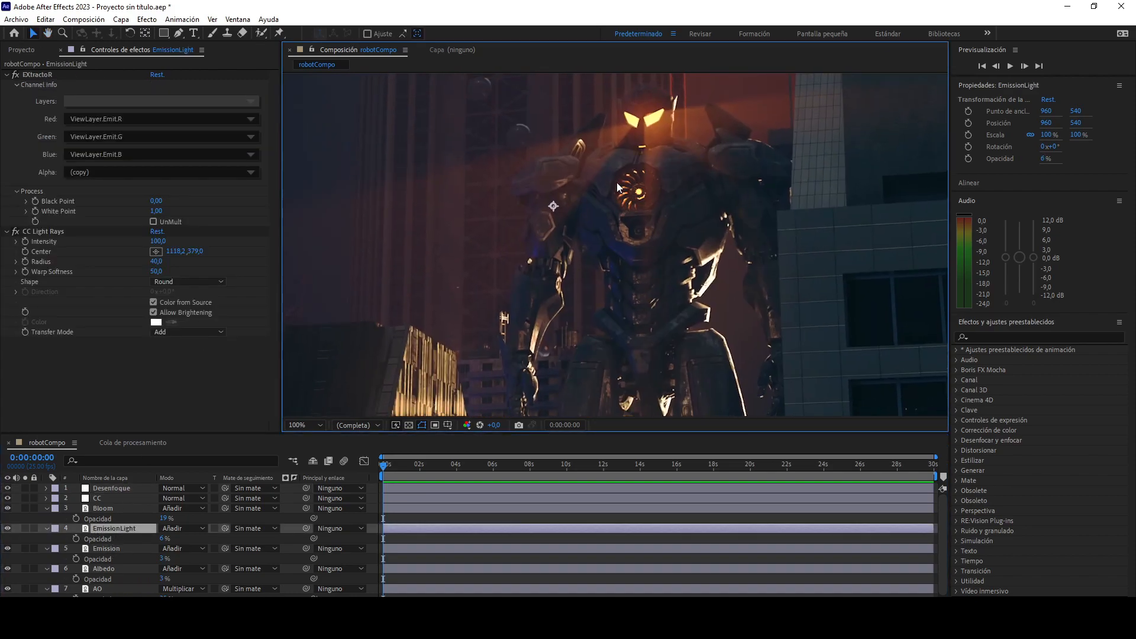
pyautogui.click(119, 531)
pyautogui.hotkey('ctrl', 'd')
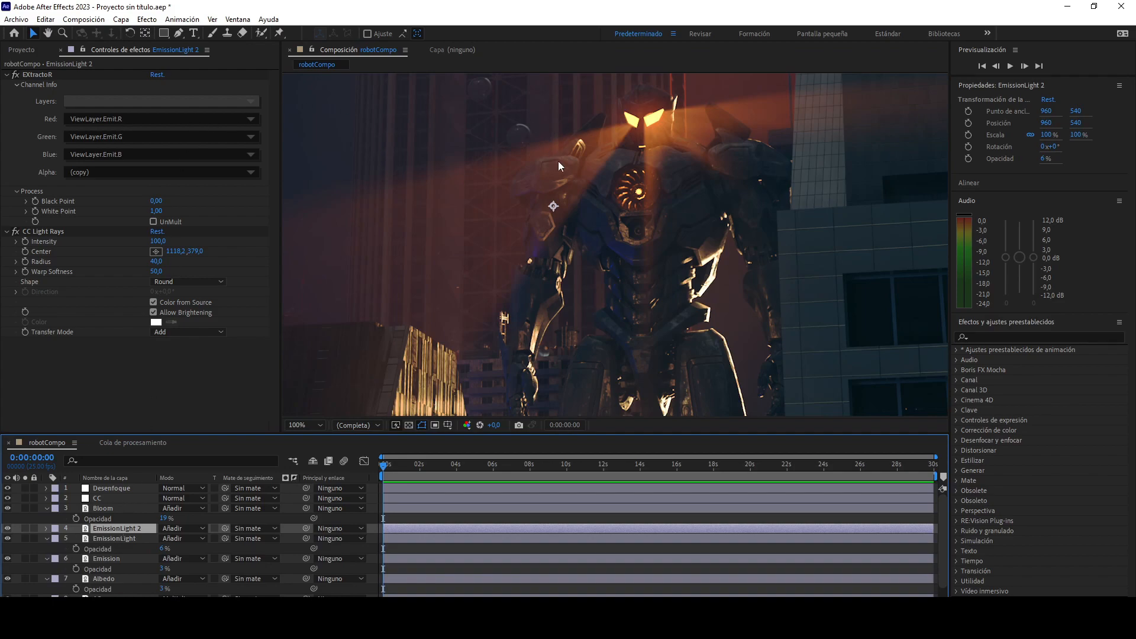
# Move the CC Light Rays center of the EmissionLight copy onto the robot's glowing chest core, at about 1101, 510.
pyautogui.click(47, 232)
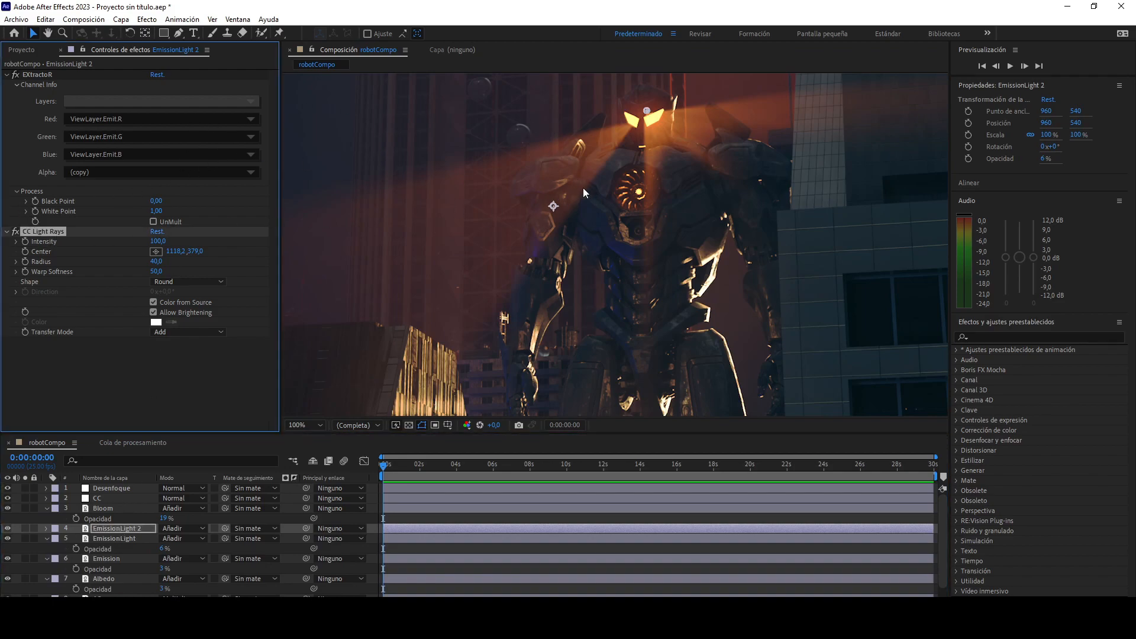
pyautogui.moveTo(591, 184); pyautogui.dragTo(543, 267)
pyautogui.moveTo(596, 205); pyautogui.dragTo(588, 278)
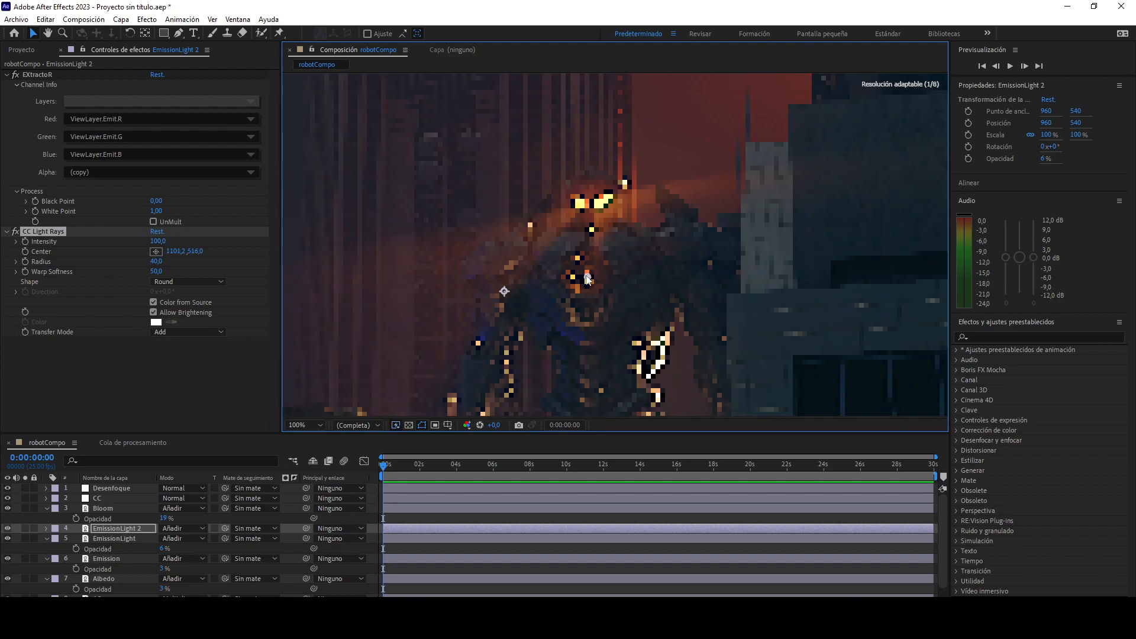
pyautogui.moveTo(589, 277); pyautogui.dragTo(619, 229)
pyautogui.scroll(-2, 619, 228)
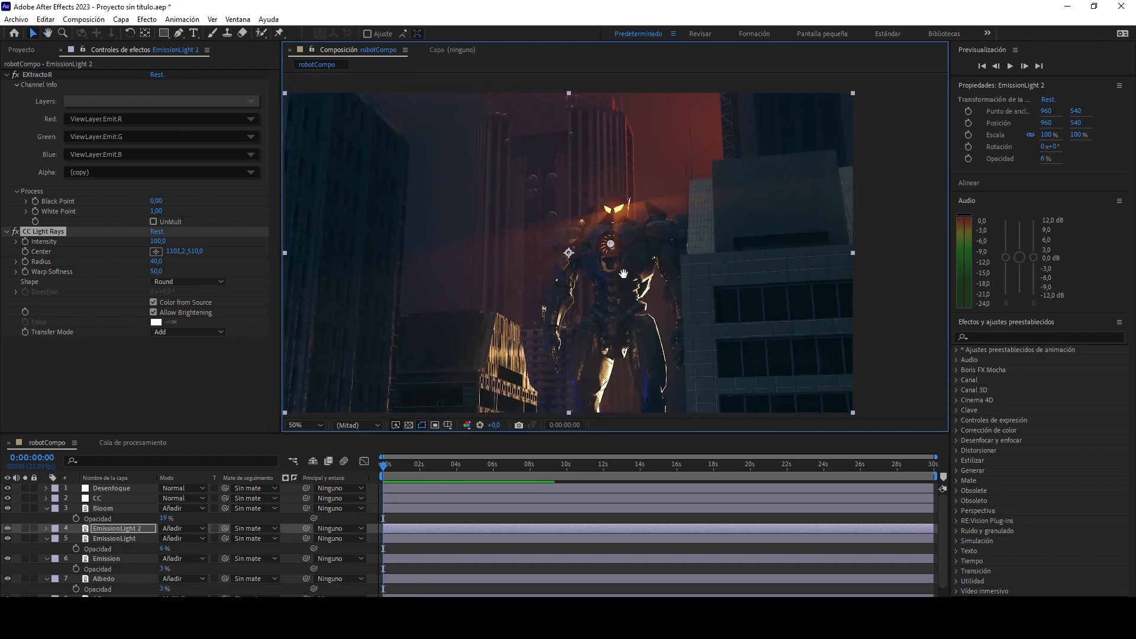
pyautogui.moveTo(624, 268); pyautogui.dragTo(633, 247)
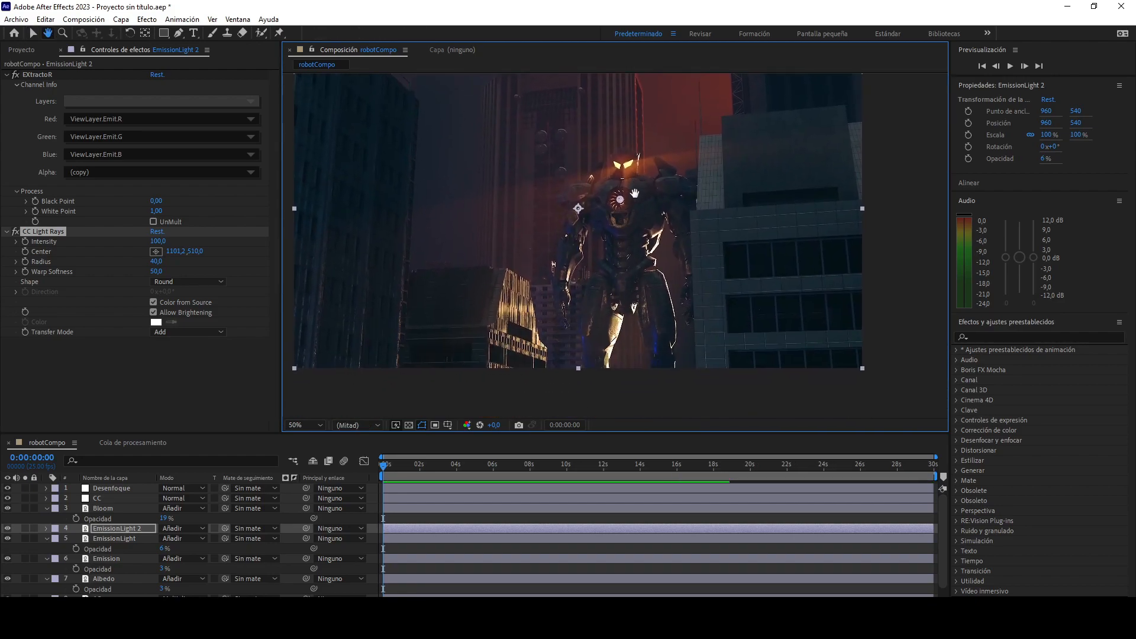
pyautogui.click(119, 492)
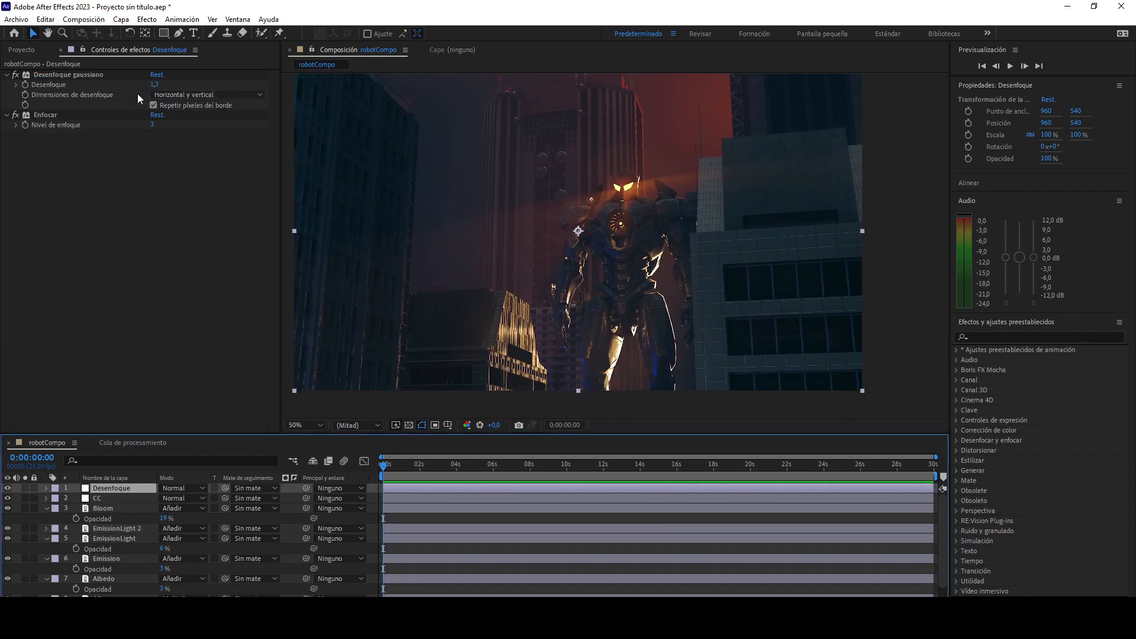
pyautogui.click(149, 21)
pyautogui.click(79, 274)
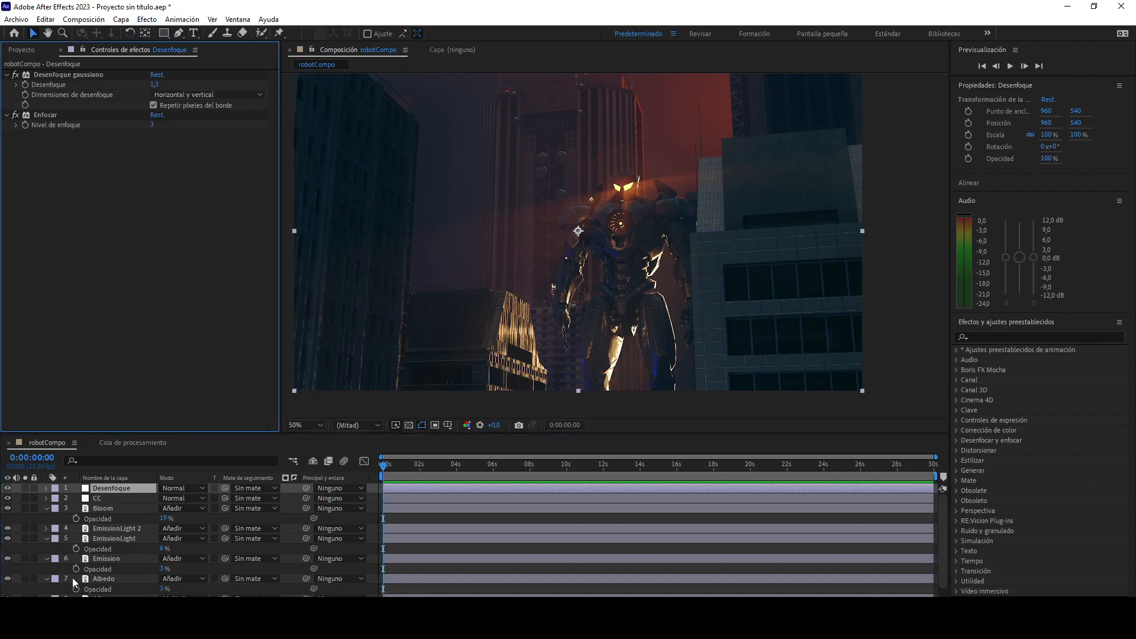
# Duplicate the Base layer and move the copy to the top of the layer stack, above Desenfoque.
pyautogui.scroll(-1, 73, 578)
pyautogui.click(95, 598)
pyautogui.hotkey('ctrl', 'd')
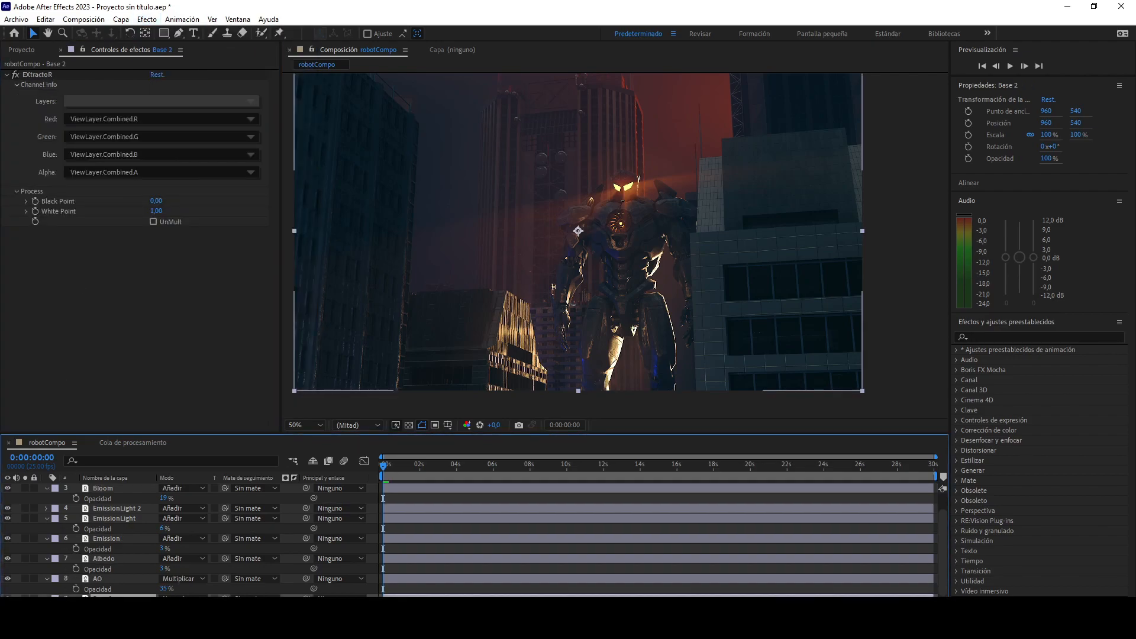
pyautogui.moveTo(94, 595); pyautogui.dragTo(114, 484)
# Switch the Base copy's EXtractoR channels to ViewLayer.Depth and lower the Black Point to -2120.
pyautogui.moveTo(512, 286); pyautogui.dragTo(556, 268)
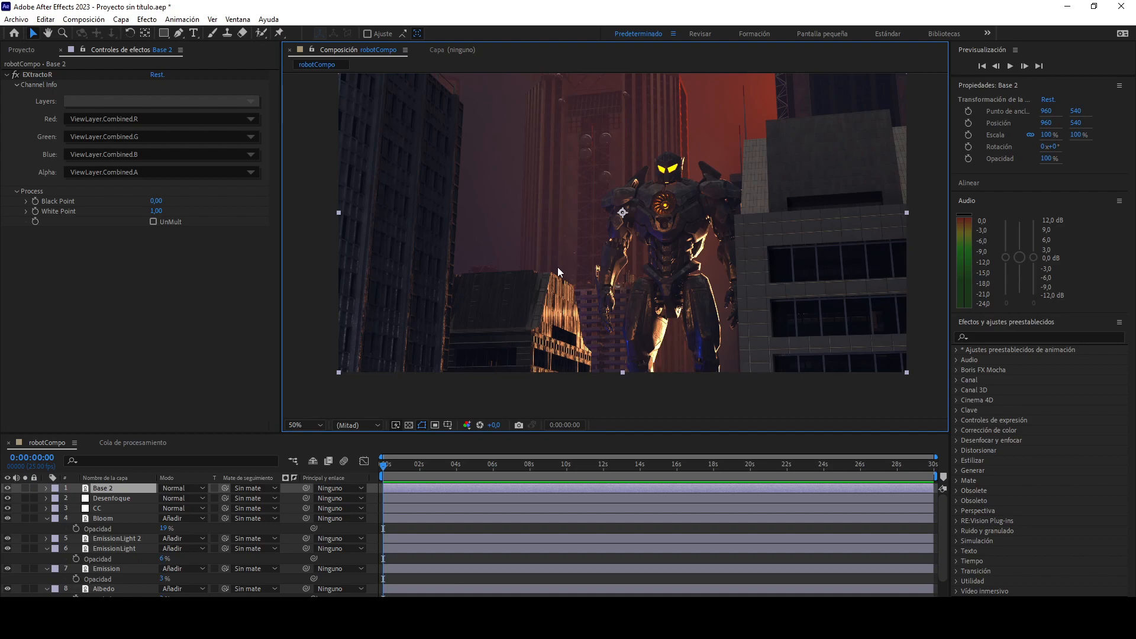
pyautogui.click(125, 102)
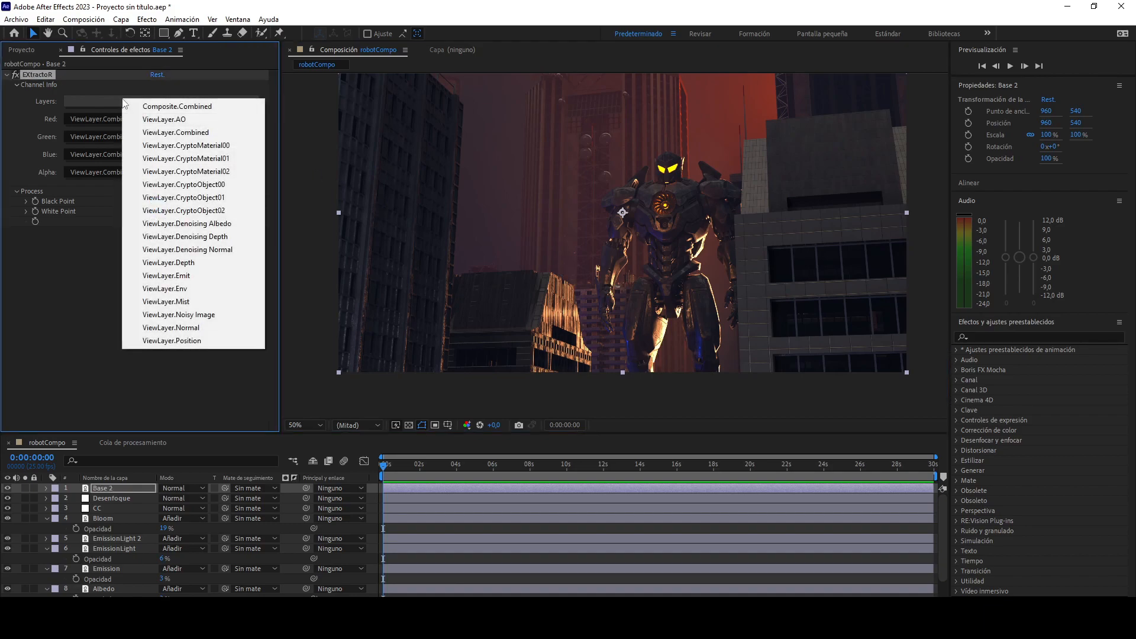
pyautogui.click(190, 263)
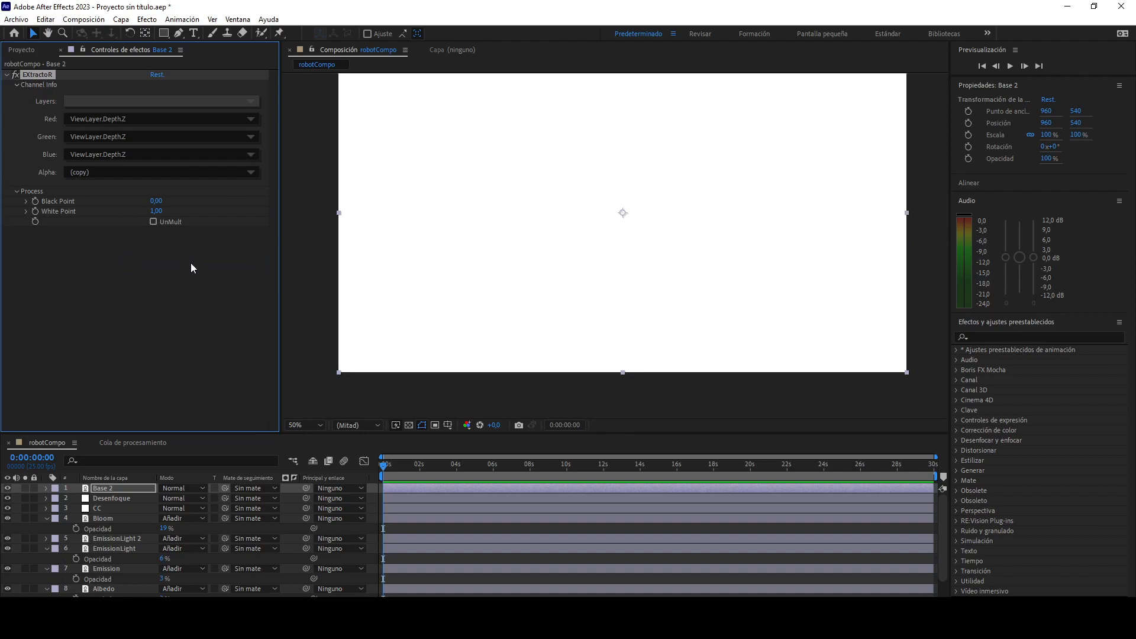
pyautogui.moveTo(156, 201); pyautogui.dragTo(33, 205)
pyautogui.click(117, 103)
pyautogui.click(83, 271)
pyautogui.click(83, 283)
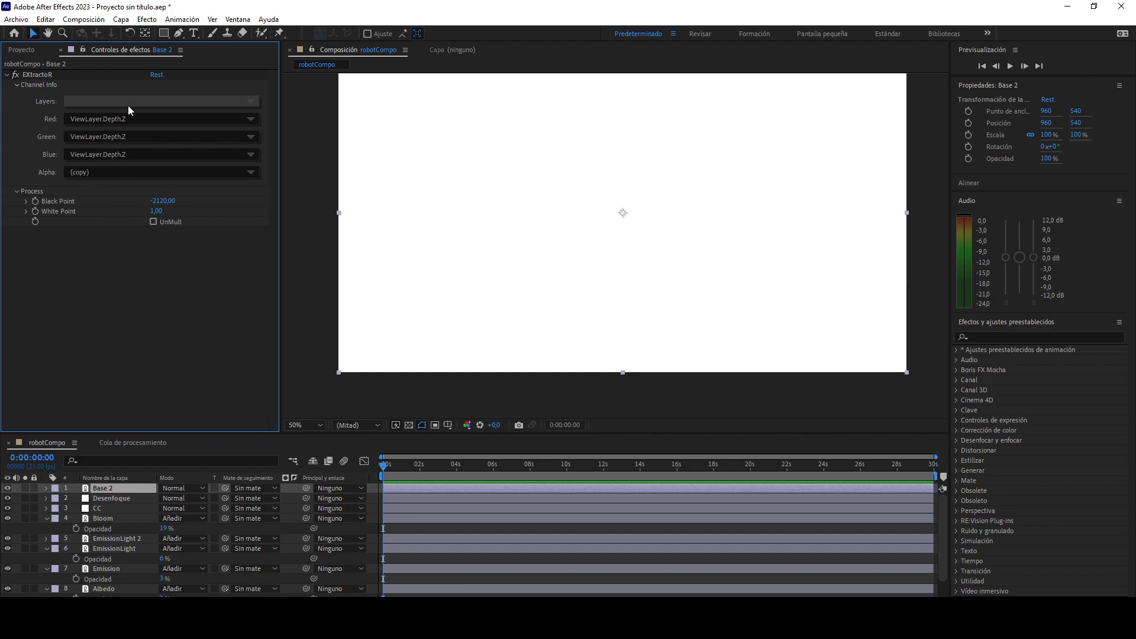
# Set the EXtractoR black point to 0,40 and raise the white point to 581 for the depth pass.
pyautogui.click(158, 201)
pyautogui.write('0,4')
pyautogui.press('Return')
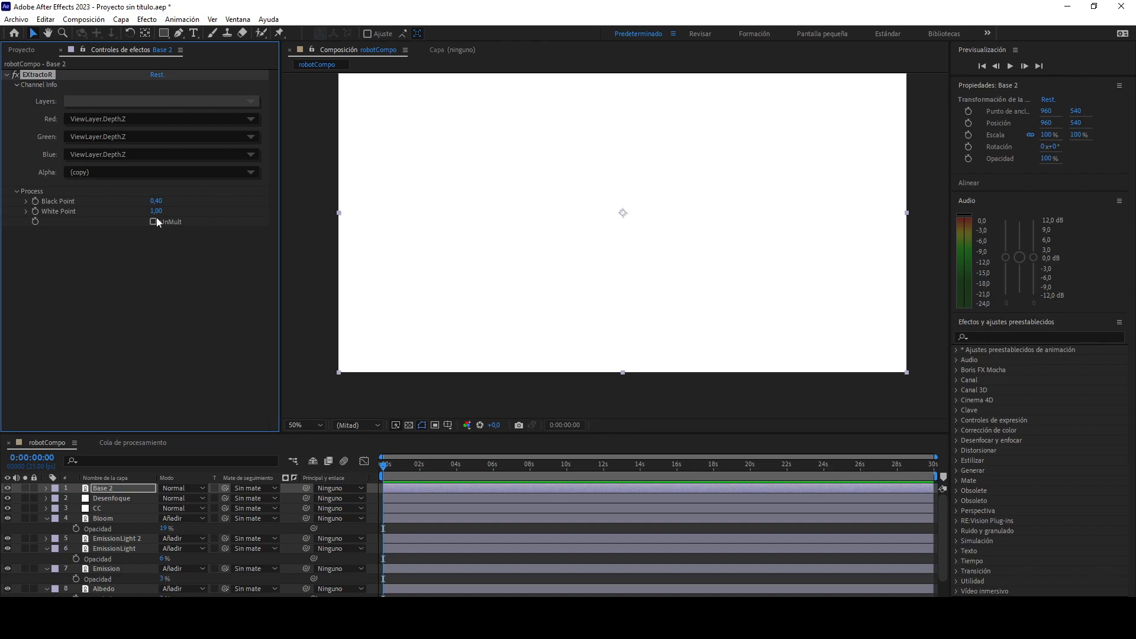
pyautogui.moveTo(159, 211); pyautogui.dragTo(152, 213)
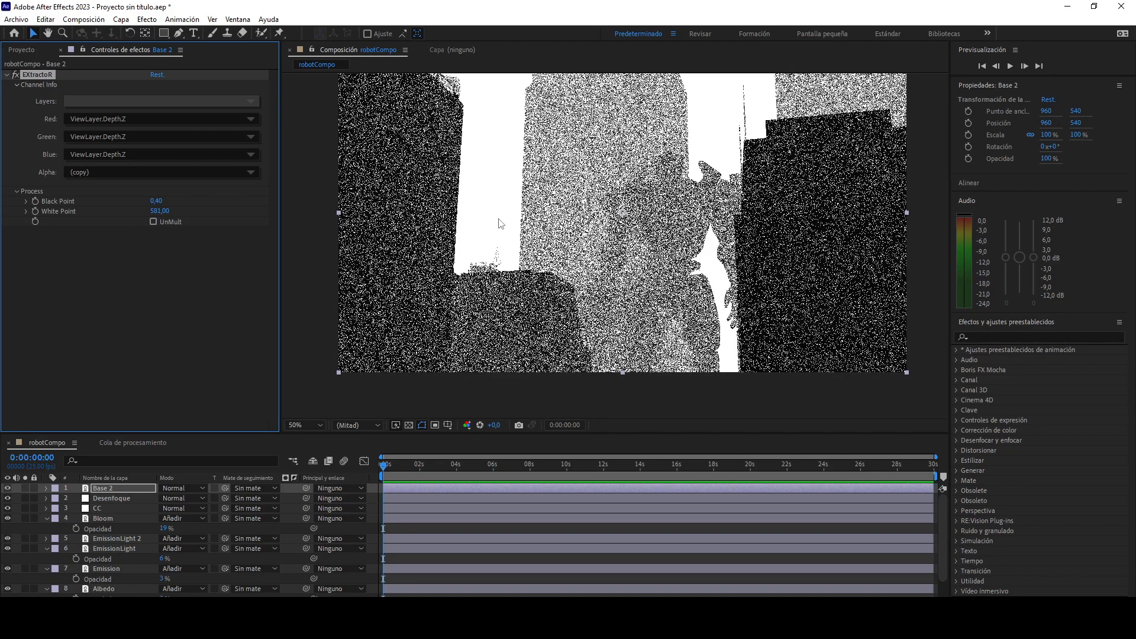
pyautogui.scroll(2, 625, 244)
pyautogui.scroll(-2, 624, 243)
# Reset the EXtractoR effect on Base 2 and extract the ViewLayer.Mist pass.
pyautogui.click(88, 121)
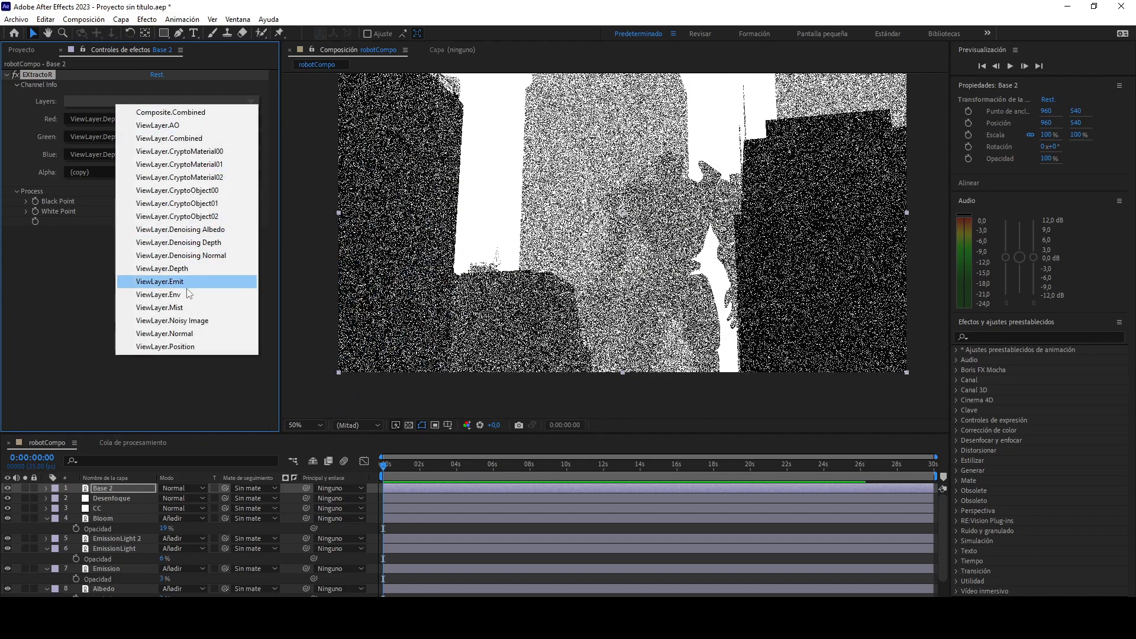
pyautogui.click(177, 307)
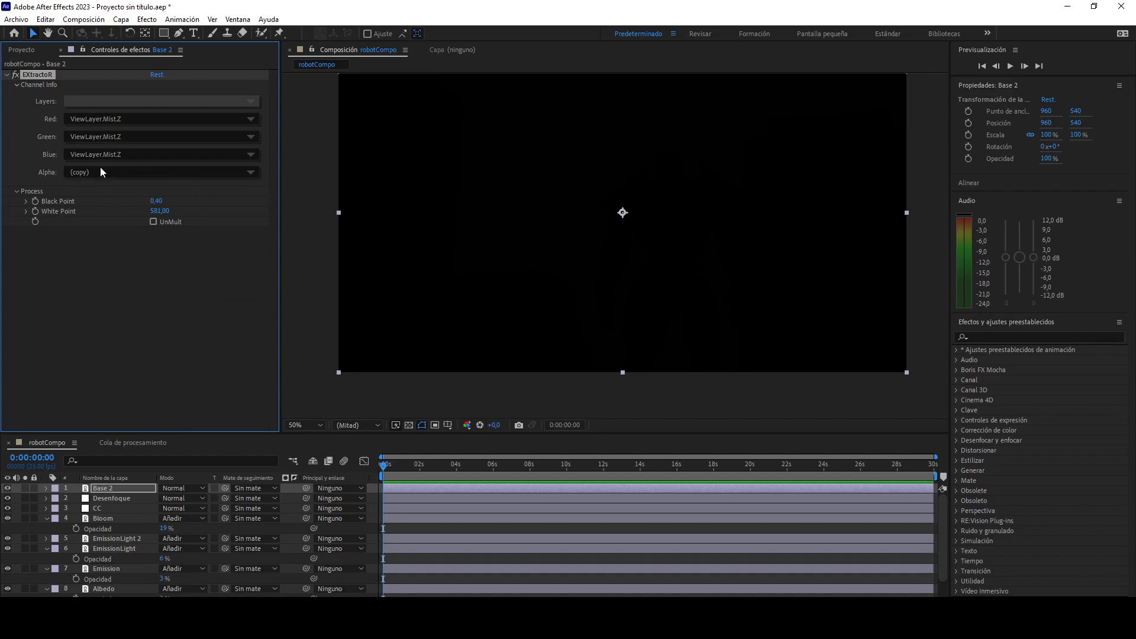
pyautogui.click(129, 105)
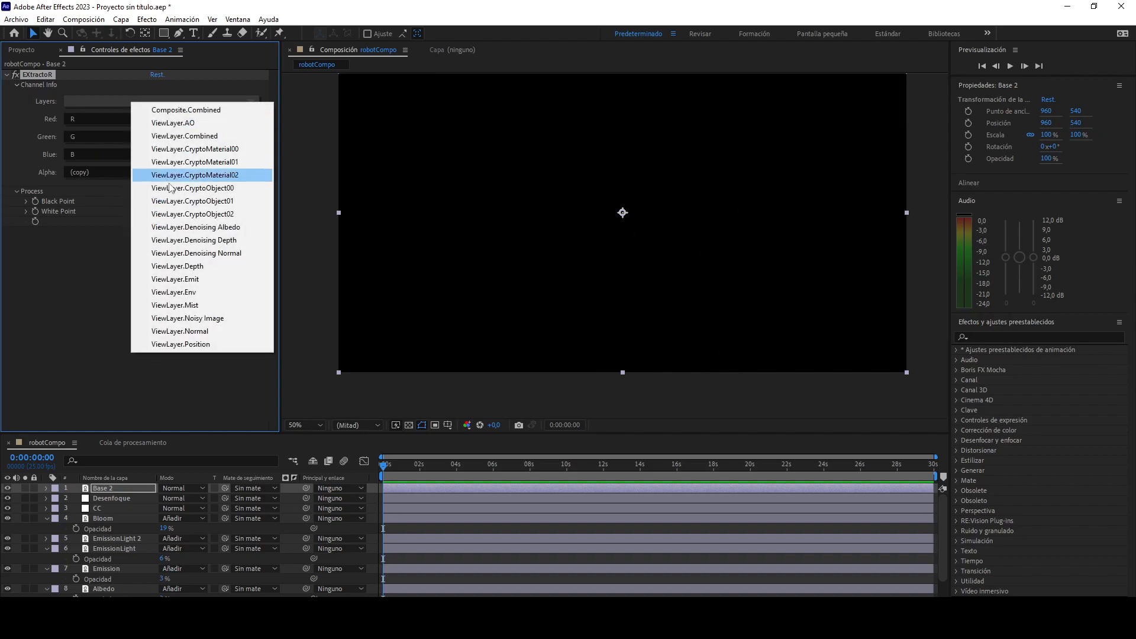
pyautogui.click(201, 304)
# Set the mist pass's EXtractoR black point to 0,30.
pyautogui.scroll(2, 687, 250)
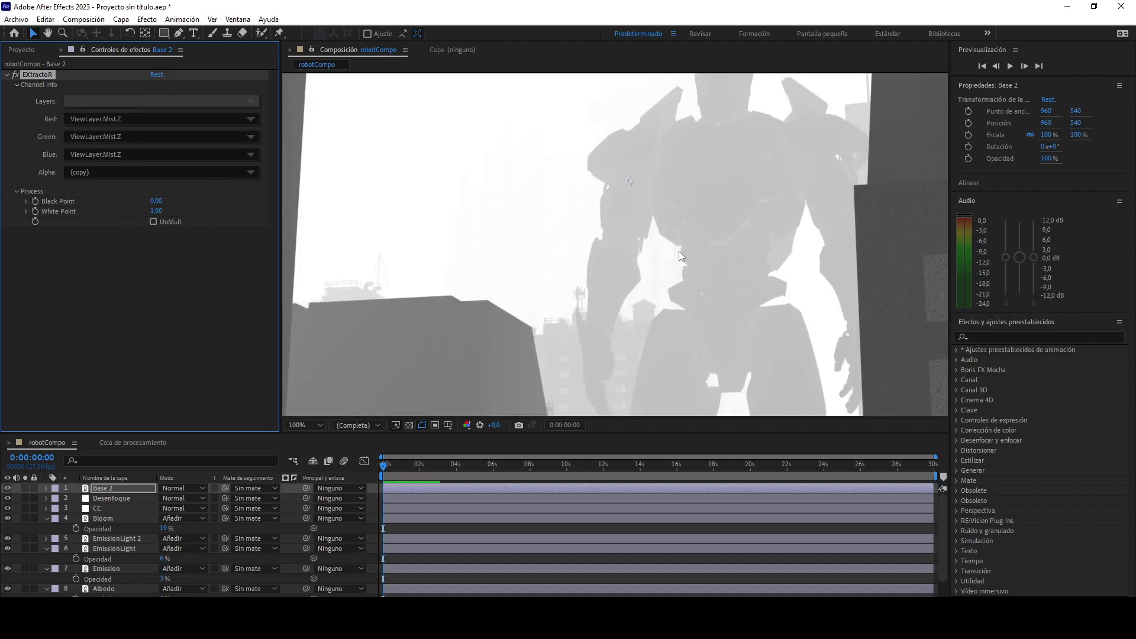
pyautogui.moveTo(155, 202); pyautogui.dragTo(182, 204)
pyautogui.click(160, 201)
pyautogui.write('0,3')
pyautogui.press('Return')
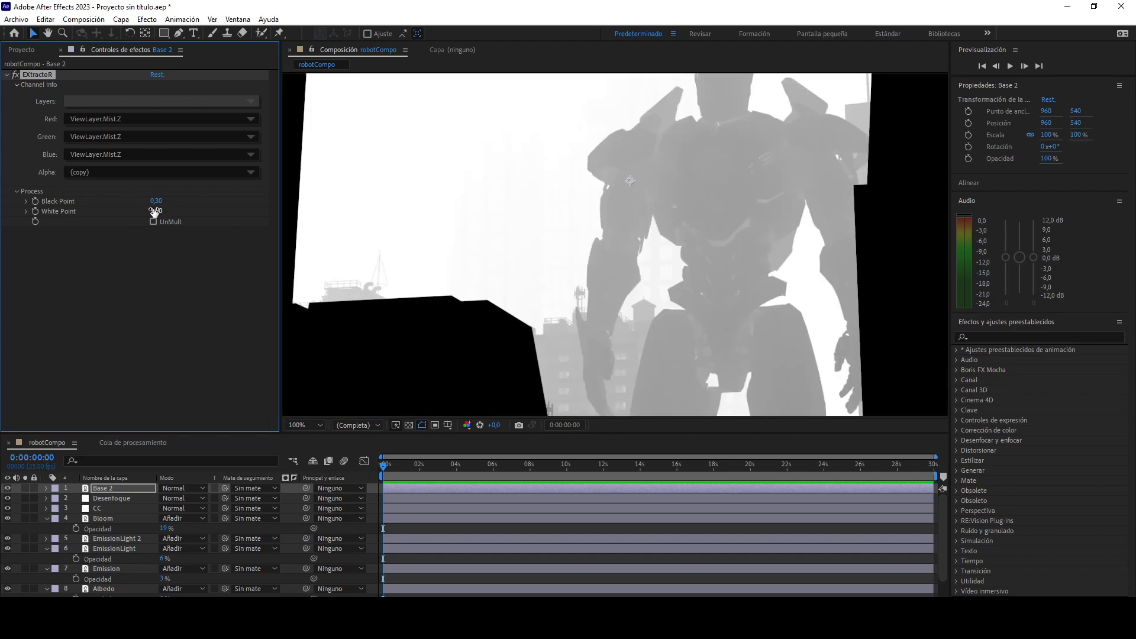
# Try white point values of 3, 2, 0,8 and 0,50 for the mist pass.
pyautogui.scroll(-2, 605, 224)
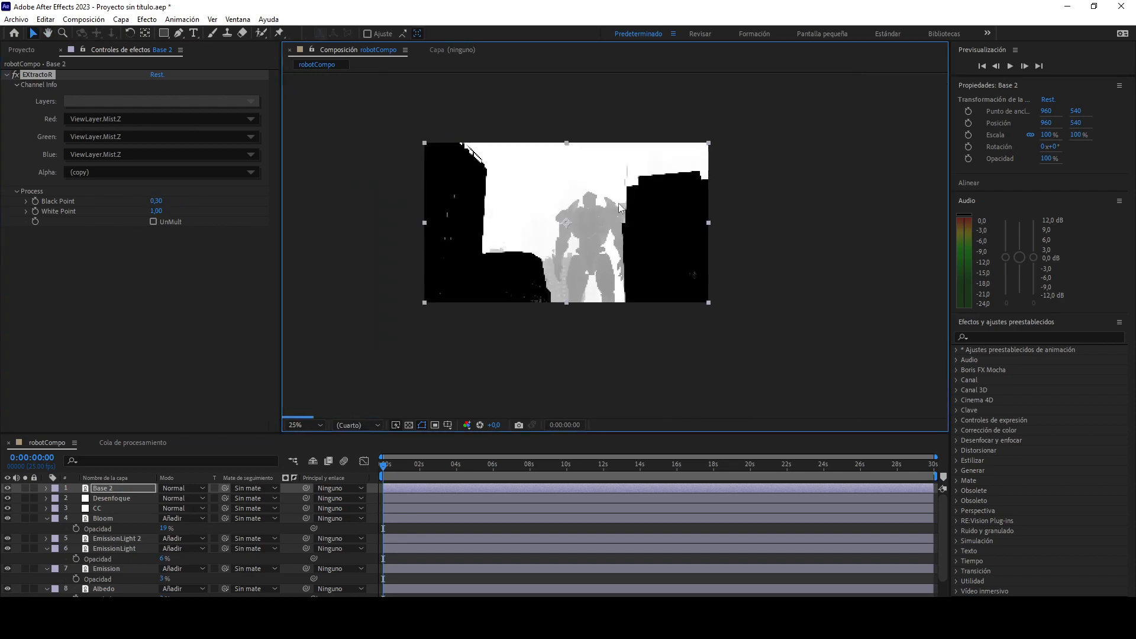
pyautogui.moveTo(157, 211)
pyautogui.mouseDown()
pyautogui.moveTo(94, 221)
pyautogui.moveTo(163, 213)
pyautogui.mouseUp()
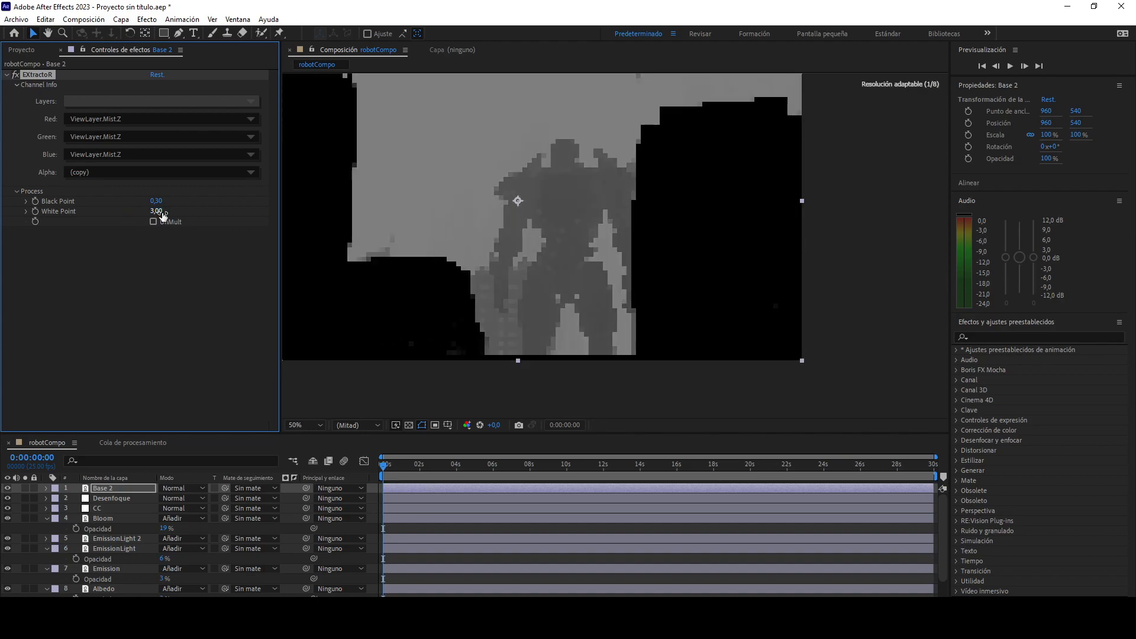
pyautogui.click(163, 211)
pyautogui.write('2')
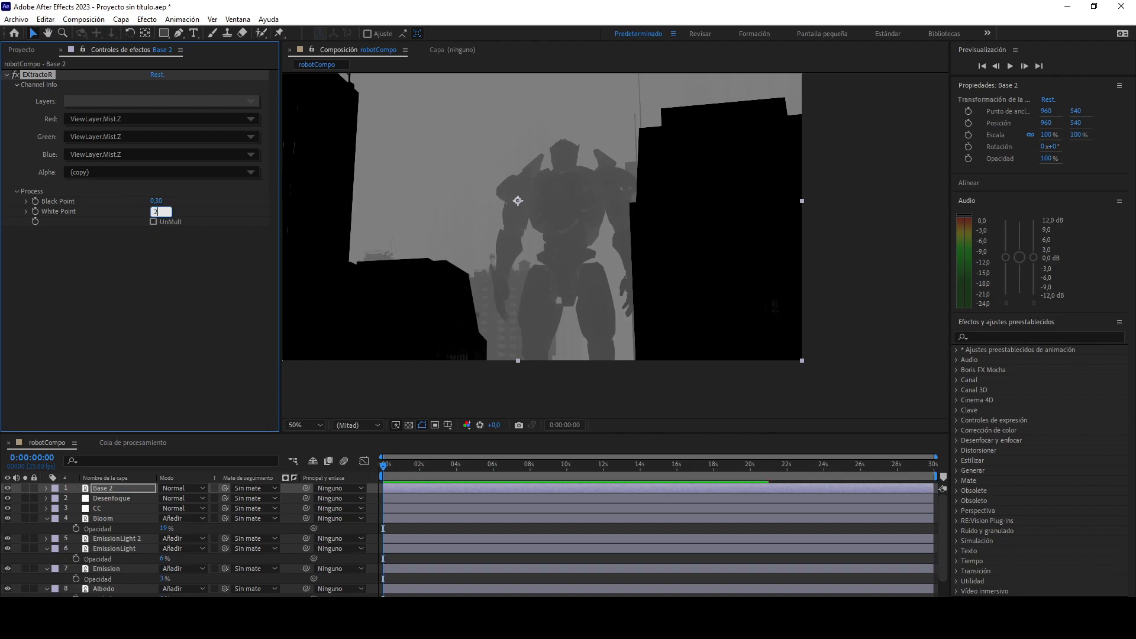
pyautogui.press('Return')
pyautogui.click(158, 210)
pyautogui.write('0,8')
pyautogui.press('Return')
pyautogui.click(157, 211)
pyautogui.write('0')
pyautogui.press('Return')
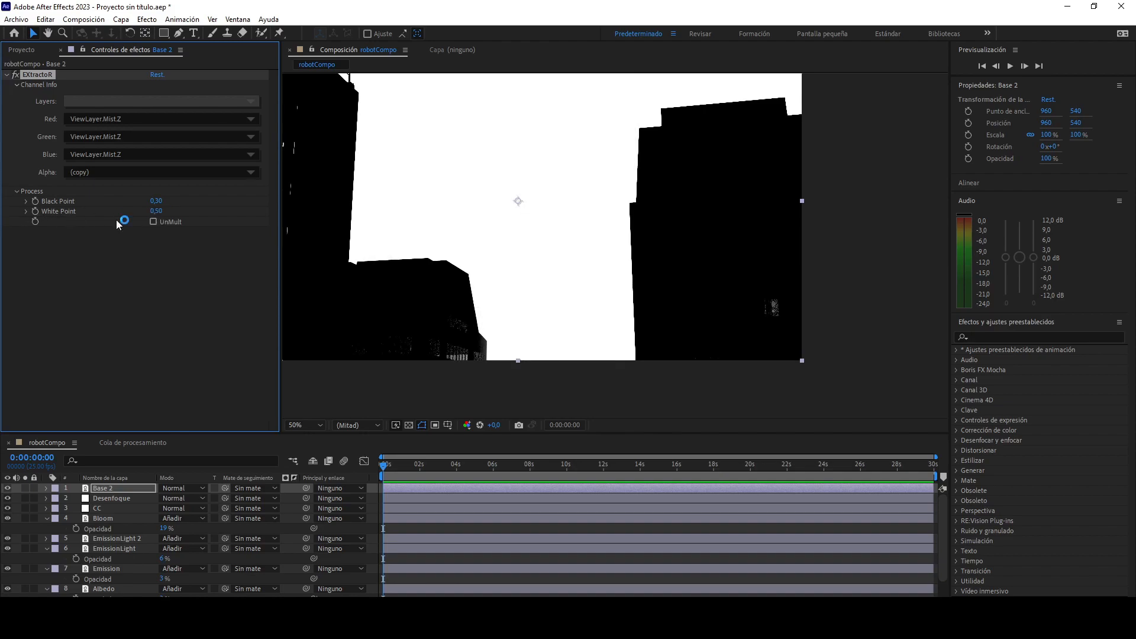
# Set the mist pass's EXtractoR white point to 0,60.
pyautogui.click(158, 212)
pyautogui.write('0,6')
pyautogui.press('Return')
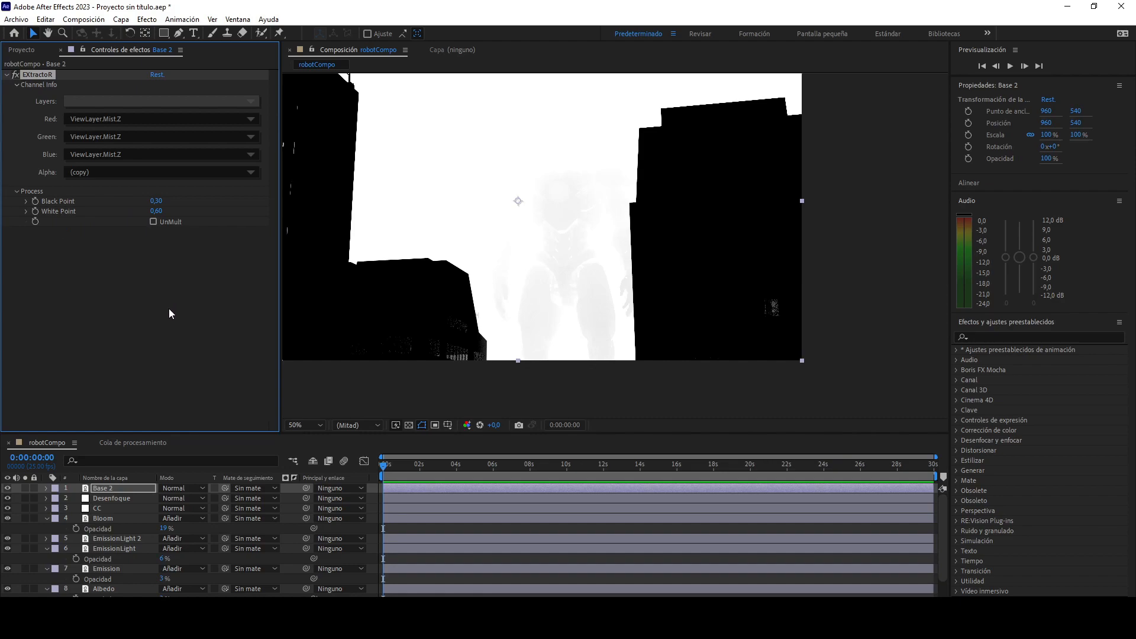
# Rename the Base 2 layer as Depth.
pyautogui.click(111, 488)
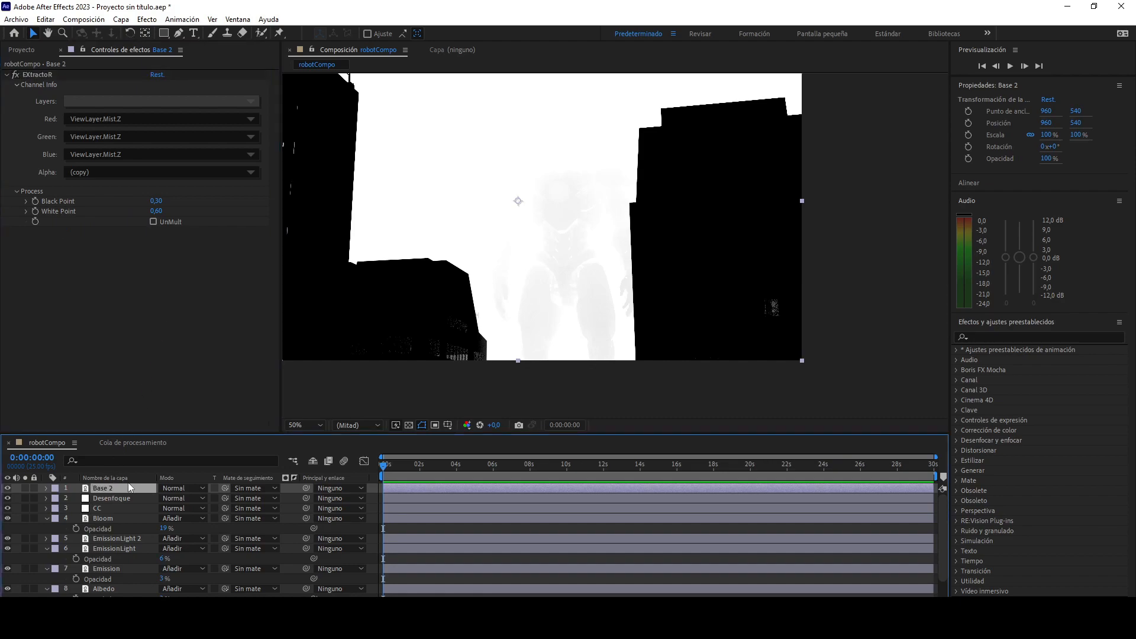
pyautogui.press('Return')
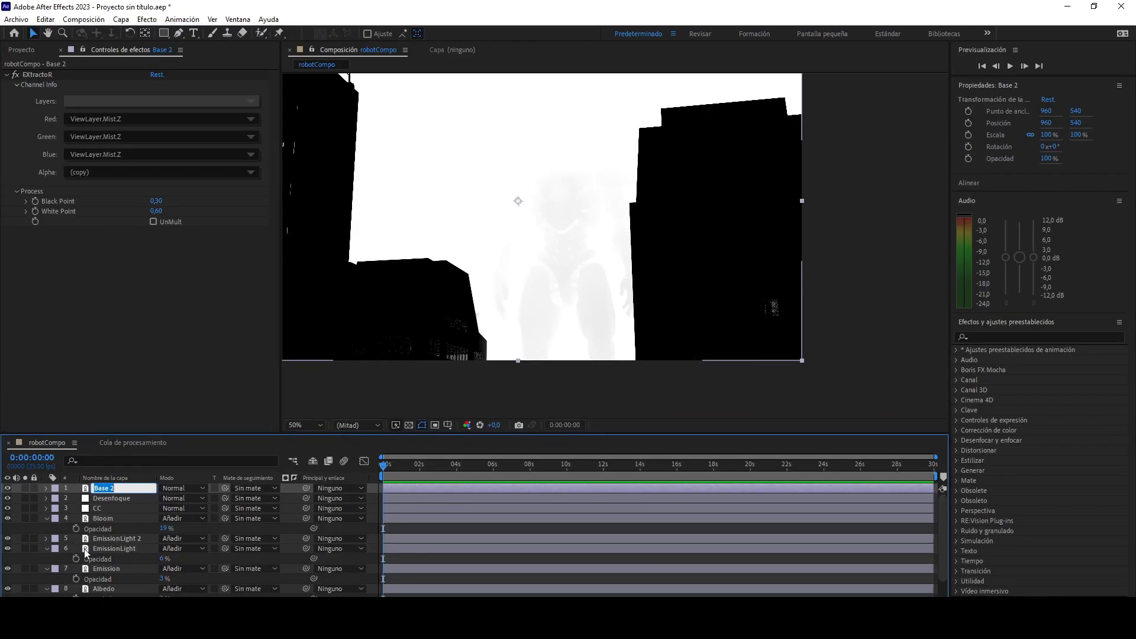
pyautogui.write('Detth')
pyautogui.press('Return')
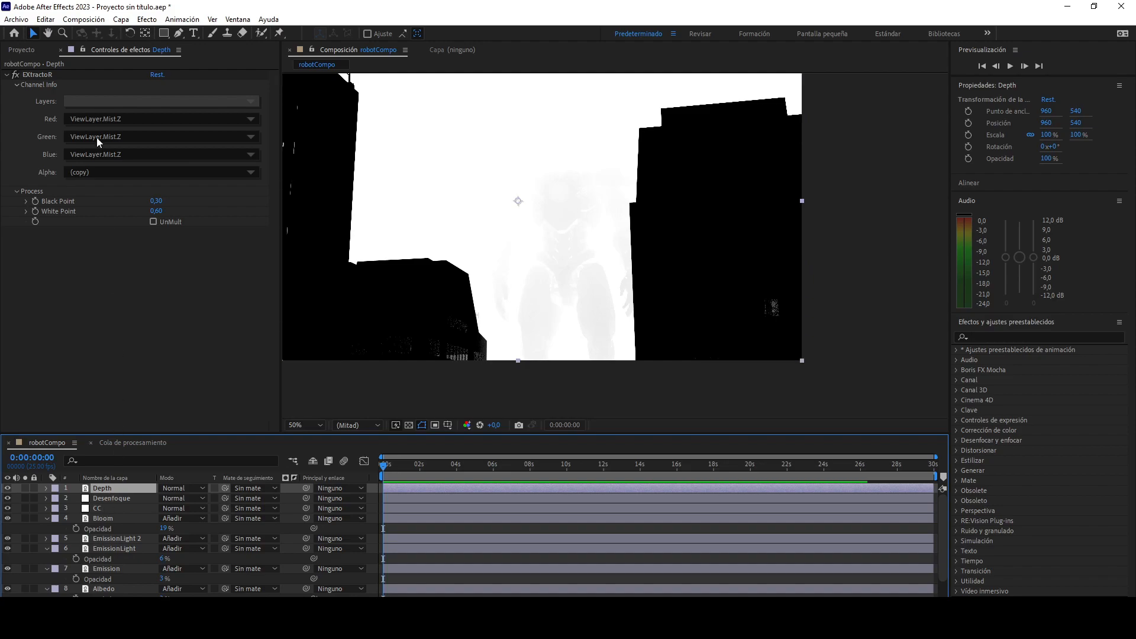
# Create a new adjustment layer and place it directly below the Depth layer.
pyautogui.click(142, 21)
pyautogui.moveTo(122, 20)
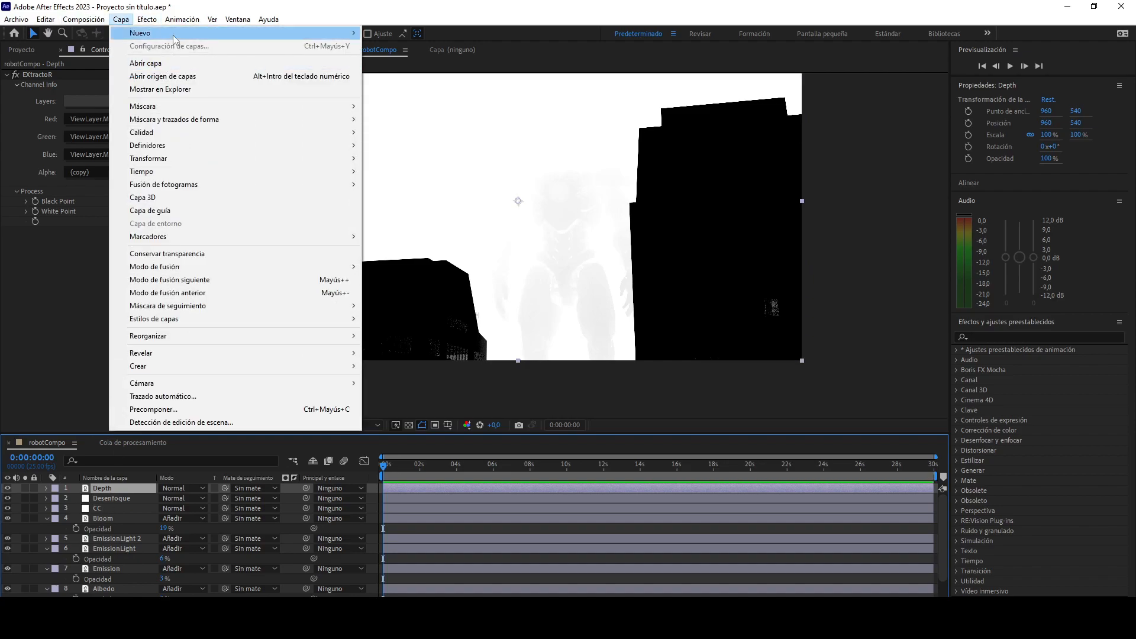
pyautogui.moveTo(177, 34)
pyautogui.click(433, 113)
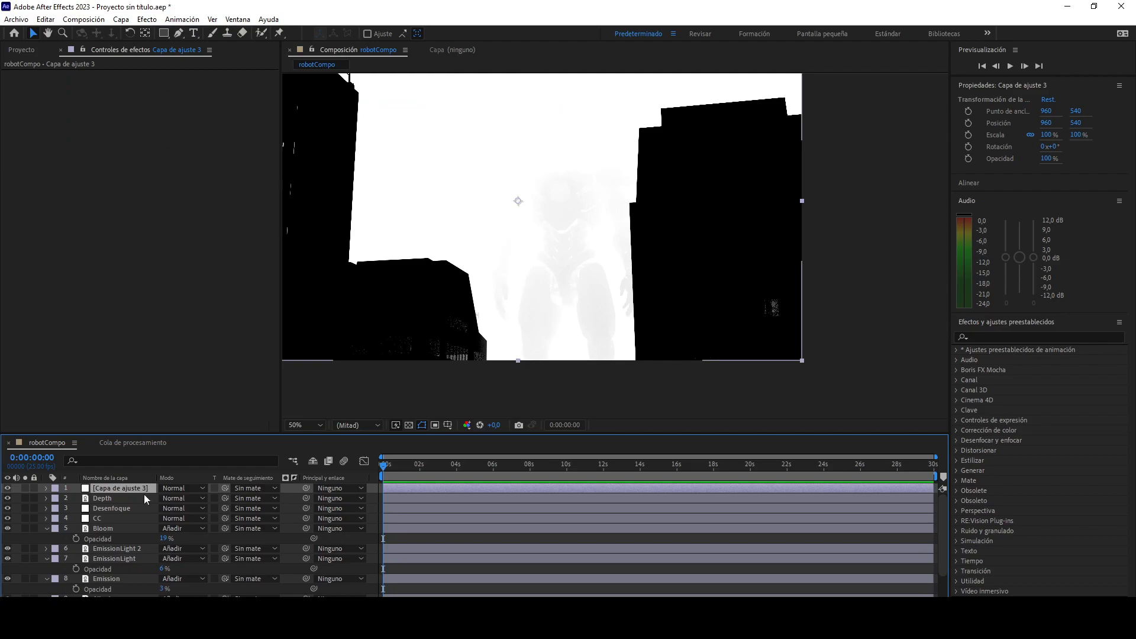
pyautogui.moveTo(145, 497); pyautogui.dragTo(135, 508)
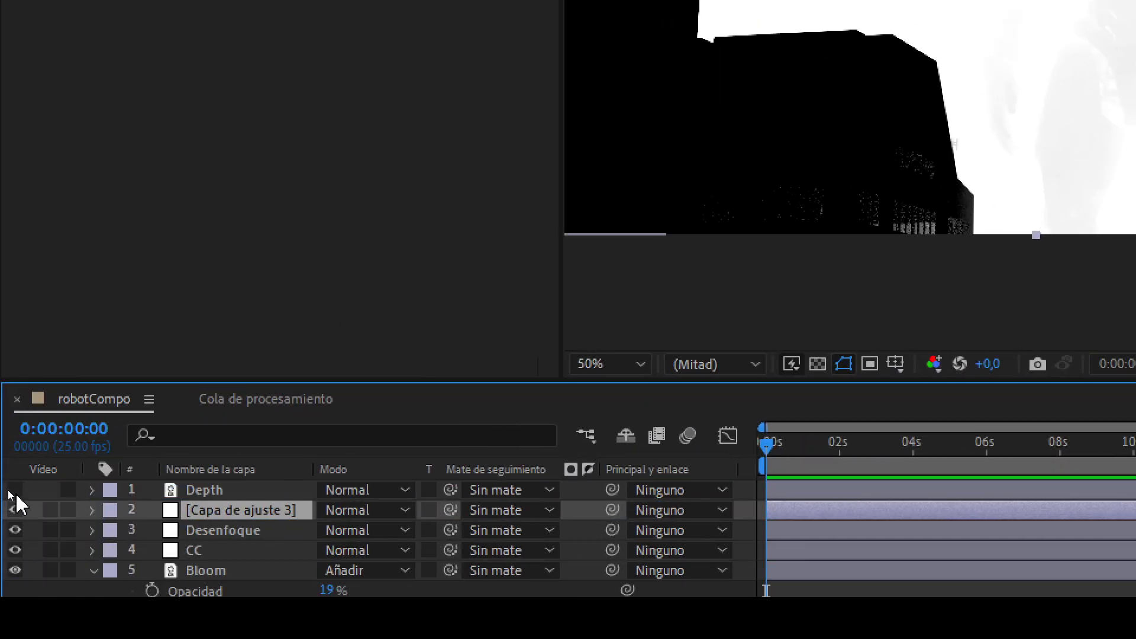
# Hide the Depth layer and rename the new adjustment layer as DesenfoqueCamara.
pyautogui.click(15, 490)
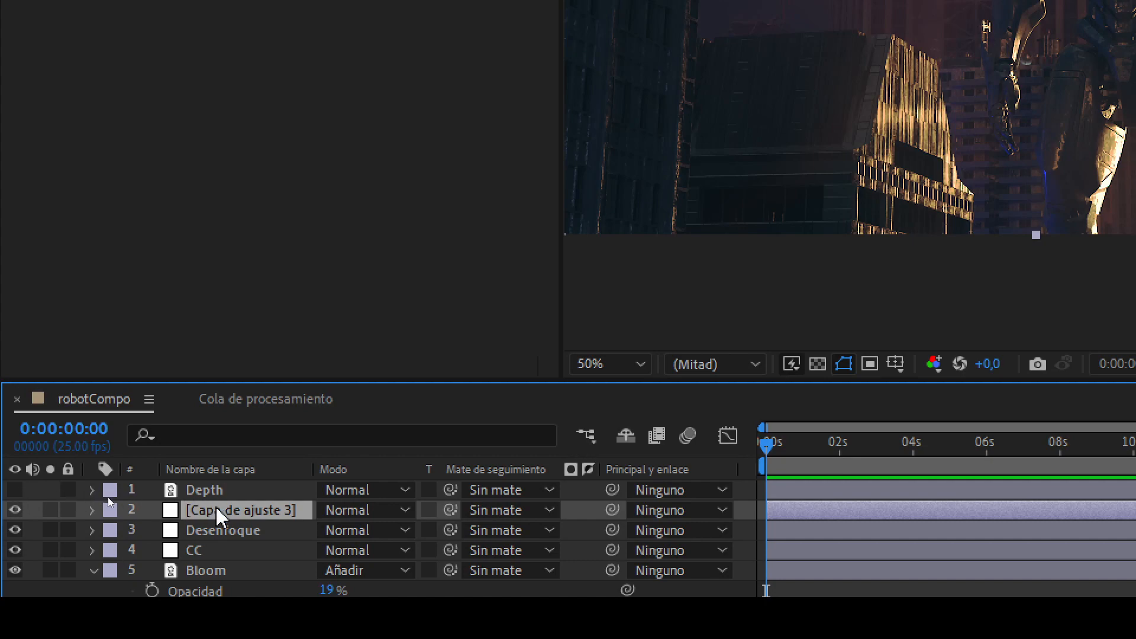
pyautogui.press('Return')
pyautogui.write('D')
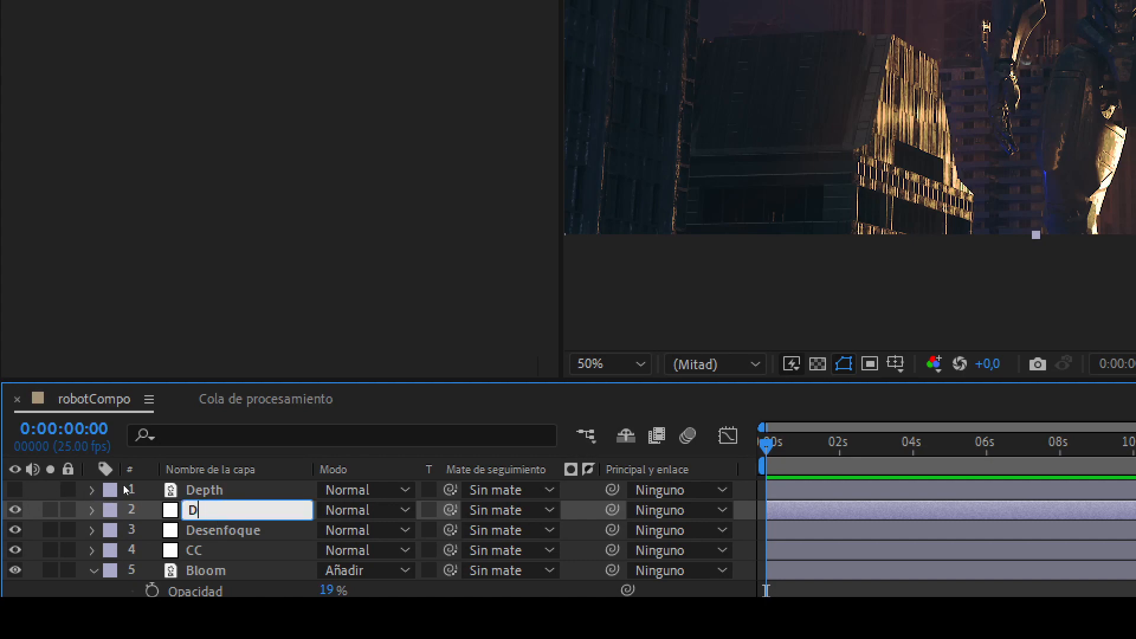
pyautogui.write('esenfoqueCamara')
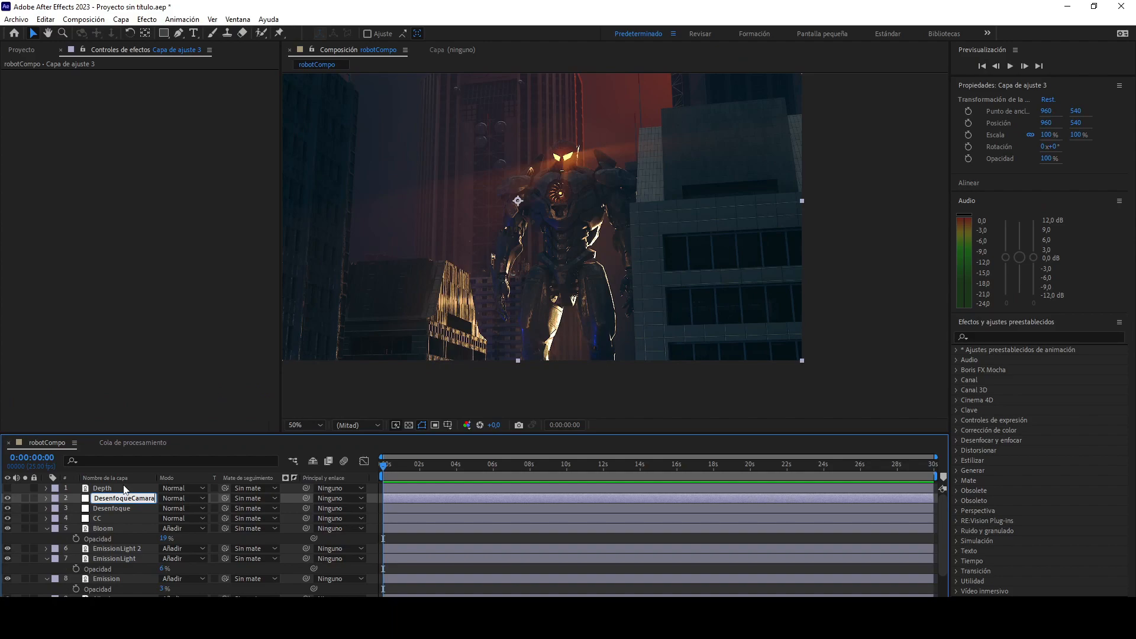
pyautogui.press('Return')
# Apply Desenfoque de lente de cámara to the DesenfoqueCamara layer, using the Depth layer as its blur map.
pyautogui.click(148, 21)
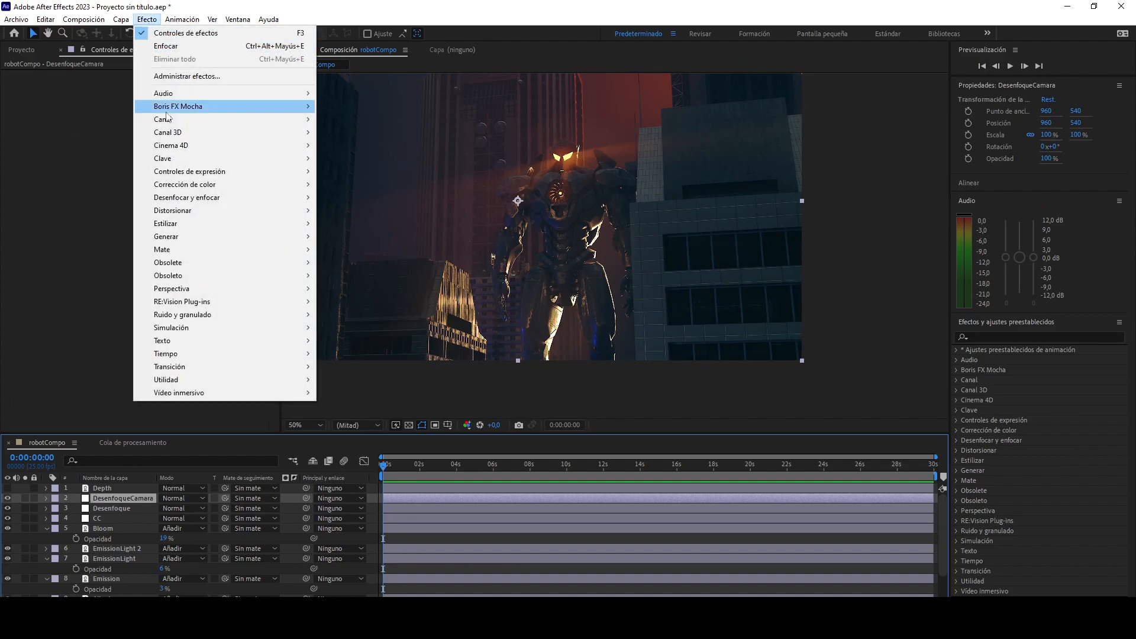
pyautogui.moveTo(202, 197)
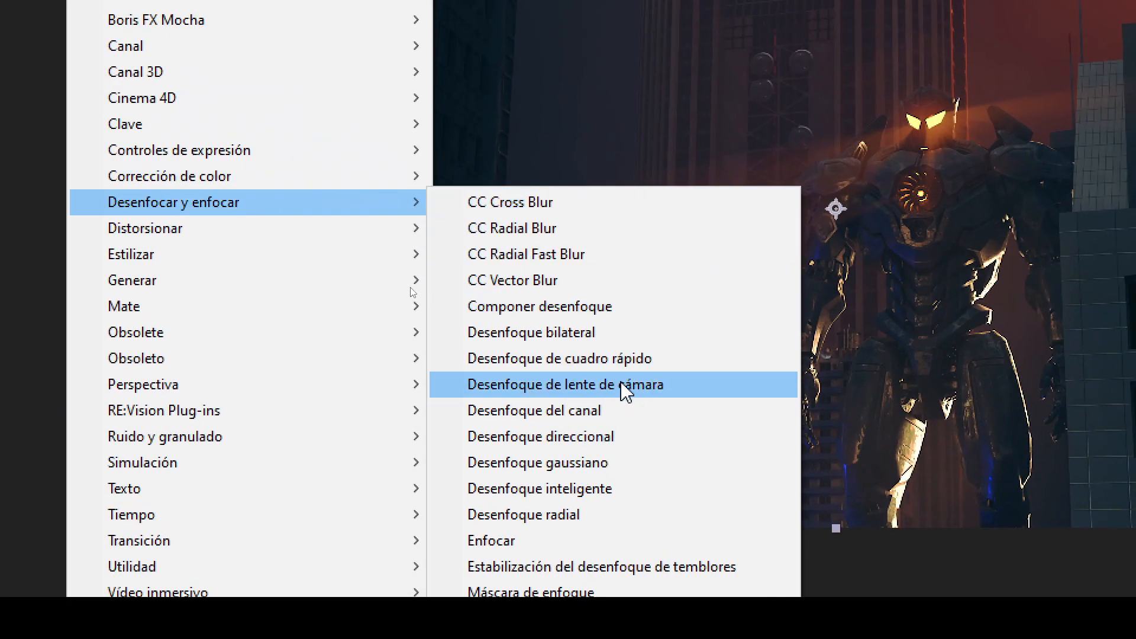
pyautogui.click(621, 385)
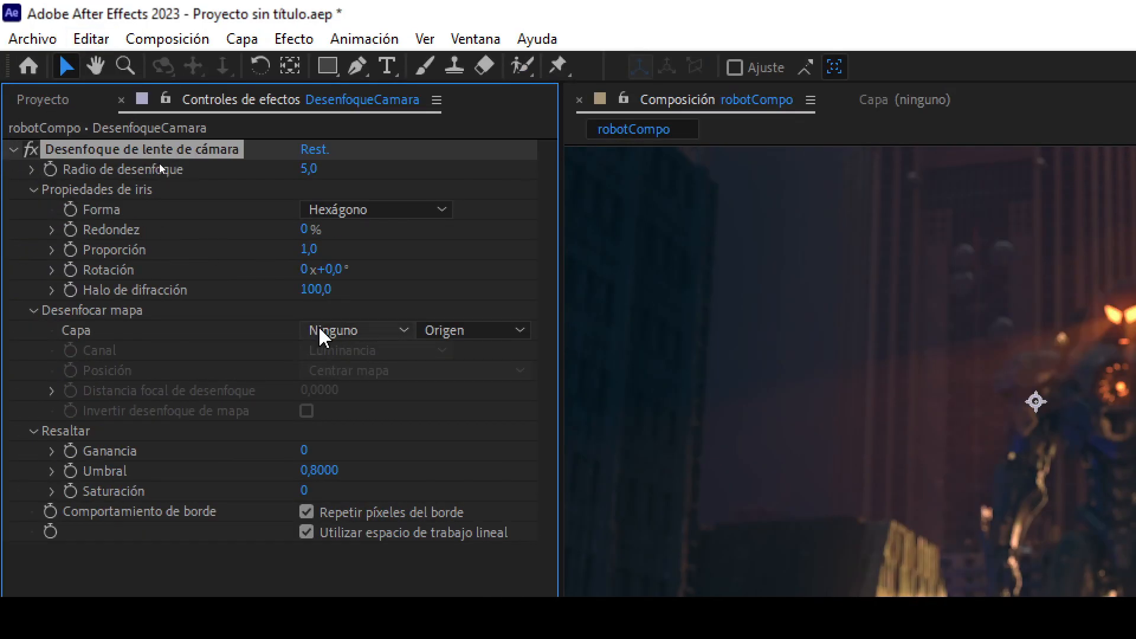
pyautogui.click(322, 332)
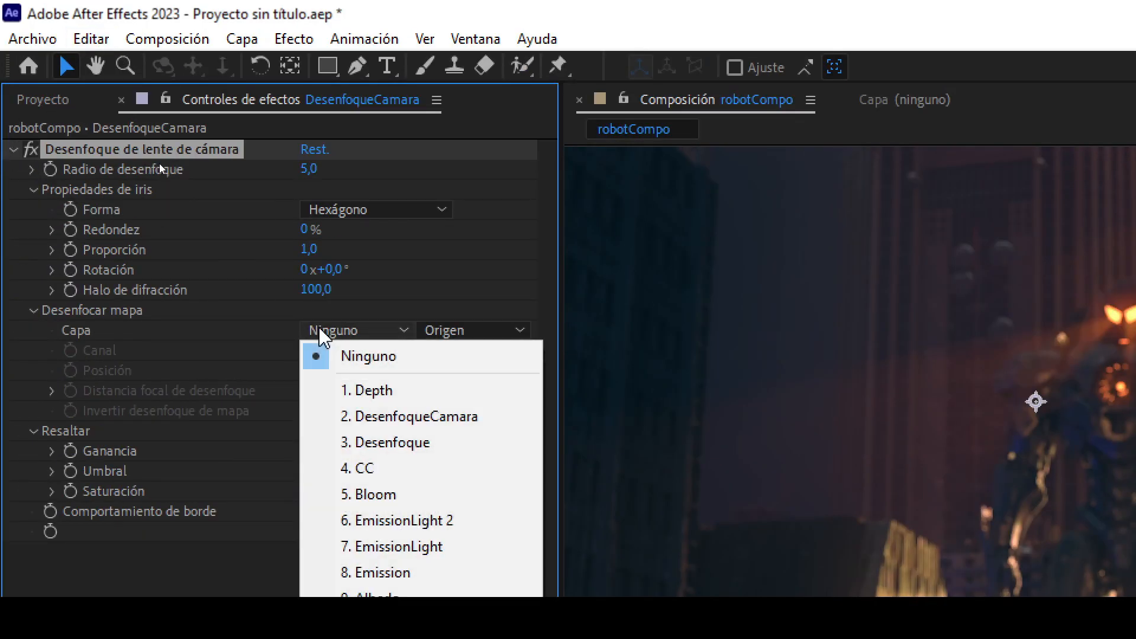
pyautogui.click(391, 393)
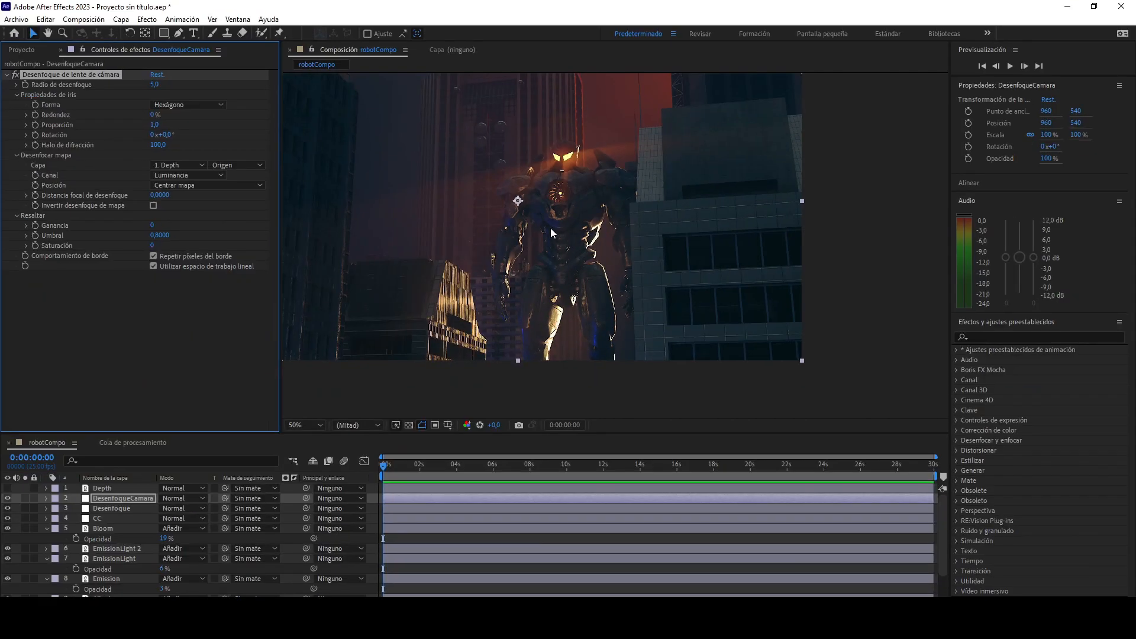
# Make the blur map read the Depth layer with its effects and masks instead of the original source.
pyautogui.moveTo(449, 276); pyautogui.dragTo(552, 327)
pyautogui.scroll(1, 552, 322)
pyautogui.moveTo(771, 276); pyautogui.dragTo(507, 243)
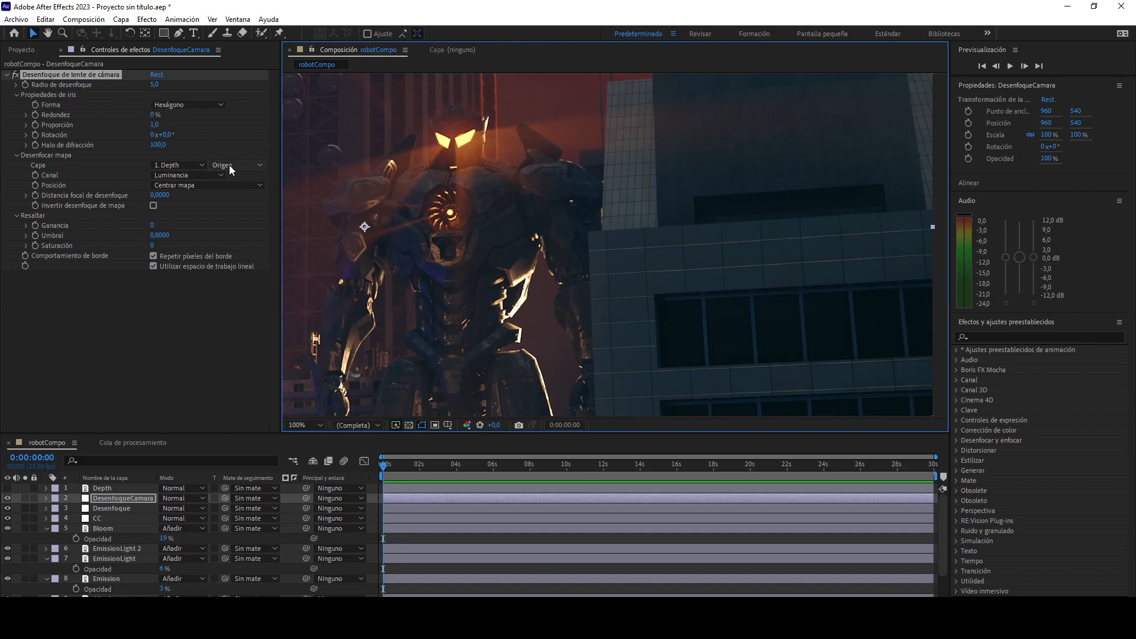
pyautogui.click(230, 166)
pyautogui.click(240, 205)
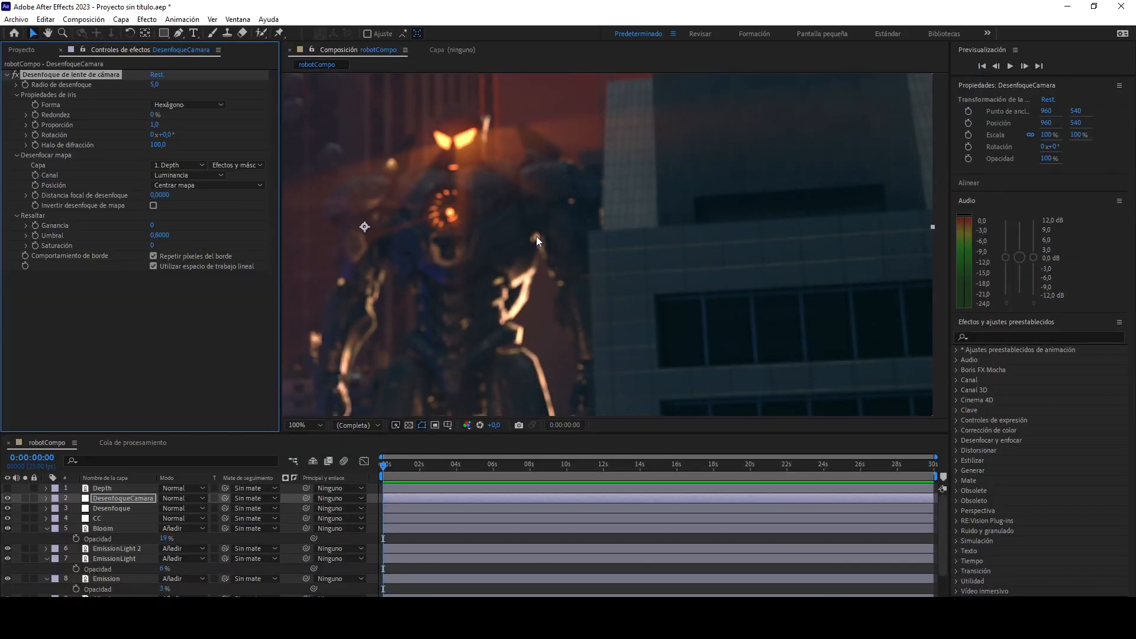
# Check the blur across the robot and buildings, and invert the blur map of the camera lens blur.
pyautogui.moveTo(536, 236); pyautogui.dragTo(789, 172)
pyautogui.moveTo(598, 216); pyautogui.dragTo(650, 160)
pyautogui.moveTo(643, 223); pyautogui.dragTo(643, 129)
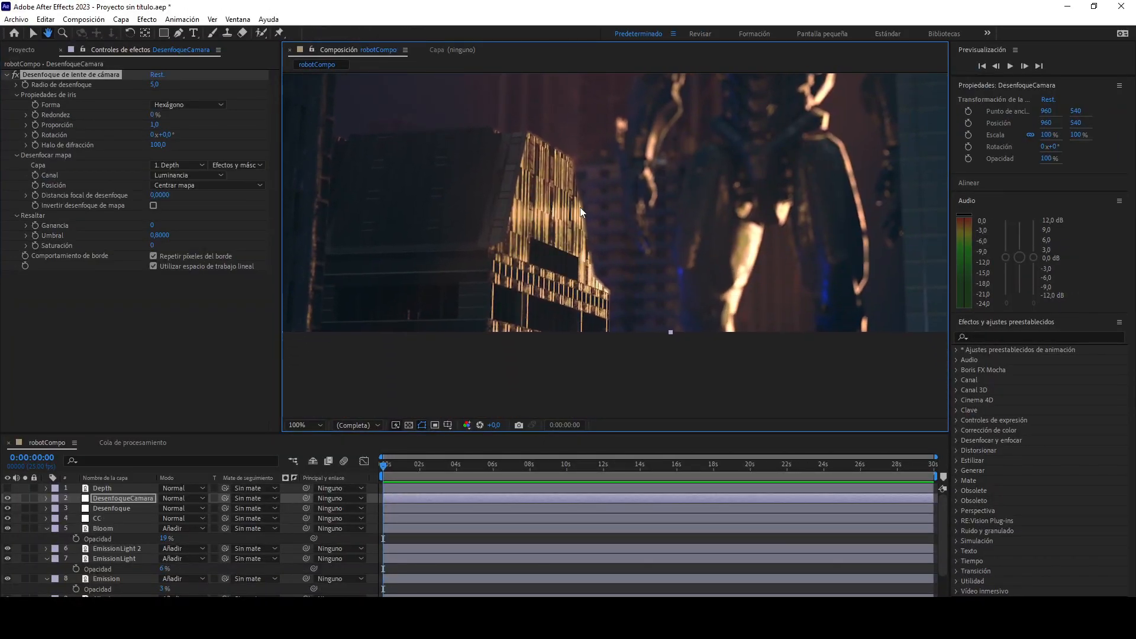
pyautogui.moveTo(604, 200); pyautogui.dragTo(847, 253)
pyautogui.moveTo(689, 270); pyautogui.dragTo(708, 381)
pyautogui.moveTo(750, 300); pyautogui.dragTo(457, 285)
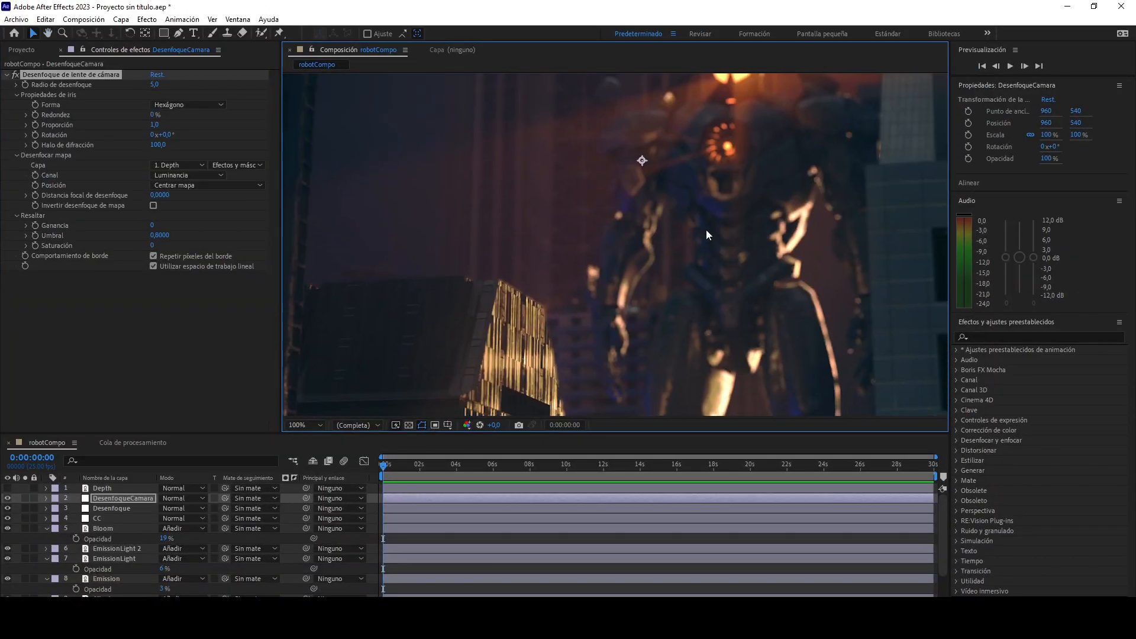
pyautogui.moveTo(706, 230); pyautogui.dragTo(532, 330)
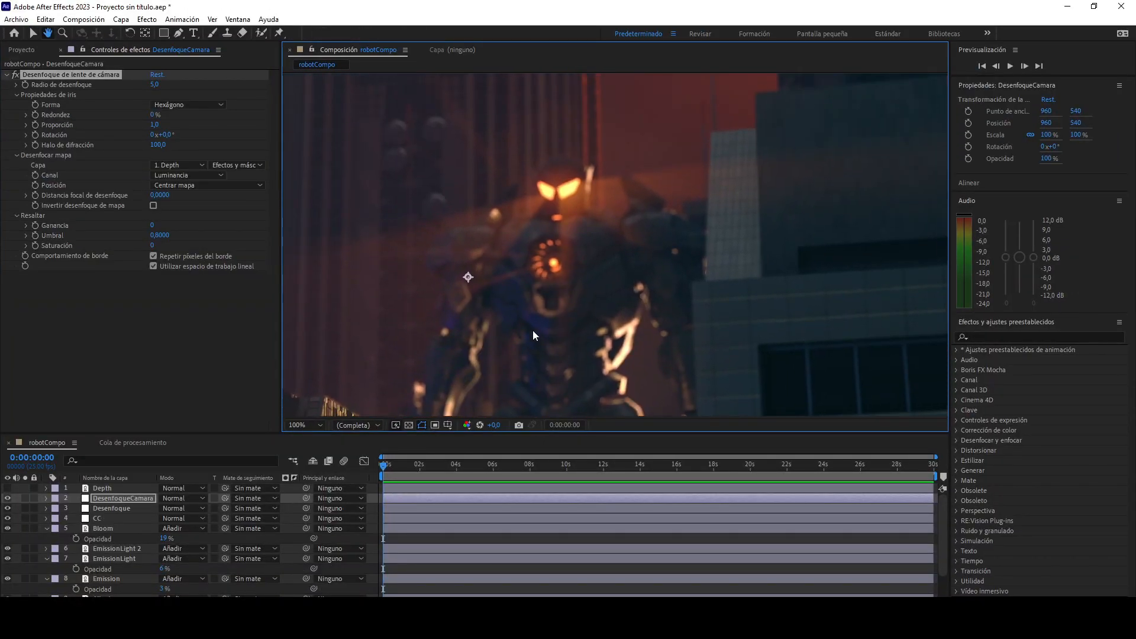
pyautogui.click(153, 206)
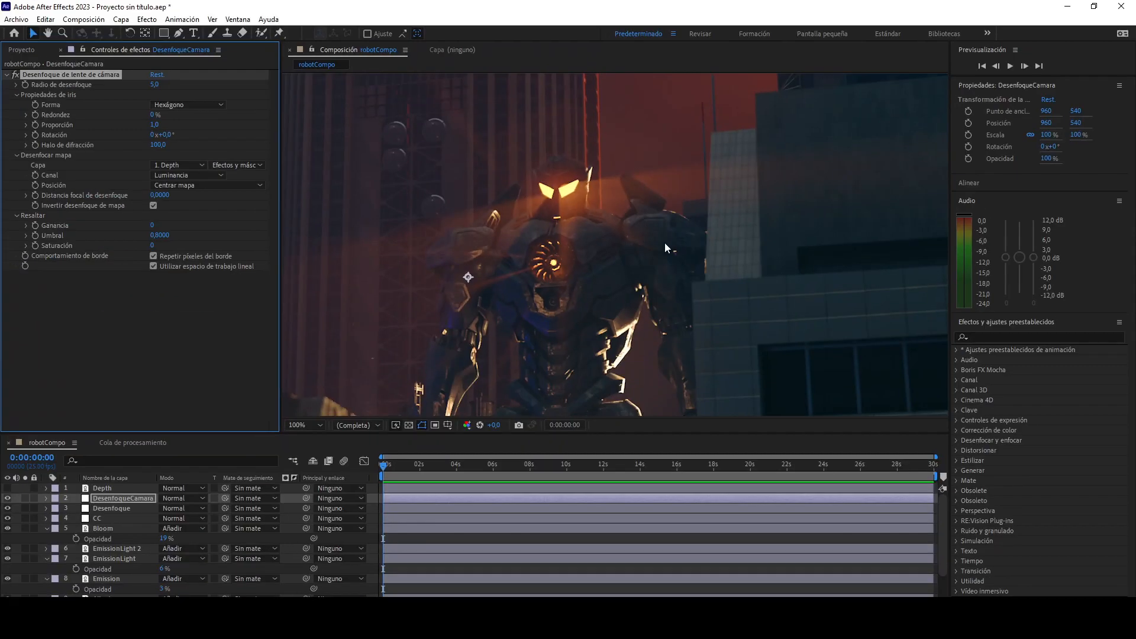
# Examine the inverted lens blur on the robot and the surrounding buildings.
pyautogui.moveTo(665, 242); pyautogui.dragTo(512, 161)
pyautogui.moveTo(700, 231); pyautogui.dragTo(682, 145)
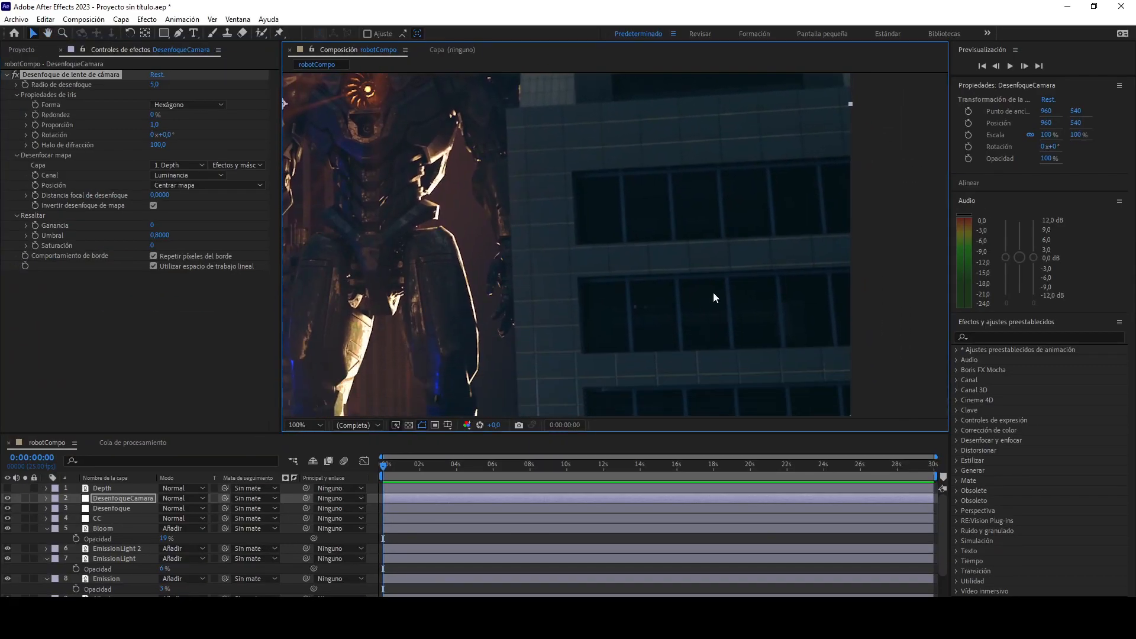
pyautogui.moveTo(379, 219); pyautogui.dragTo(645, 234)
pyautogui.moveTo(290, 195); pyautogui.dragTo(716, 240)
pyautogui.moveTo(604, 185); pyautogui.dragTo(219, 208)
pyautogui.moveTo(700, 229); pyautogui.dragTo(609, 314)
pyautogui.scroll(1, 652, 186)
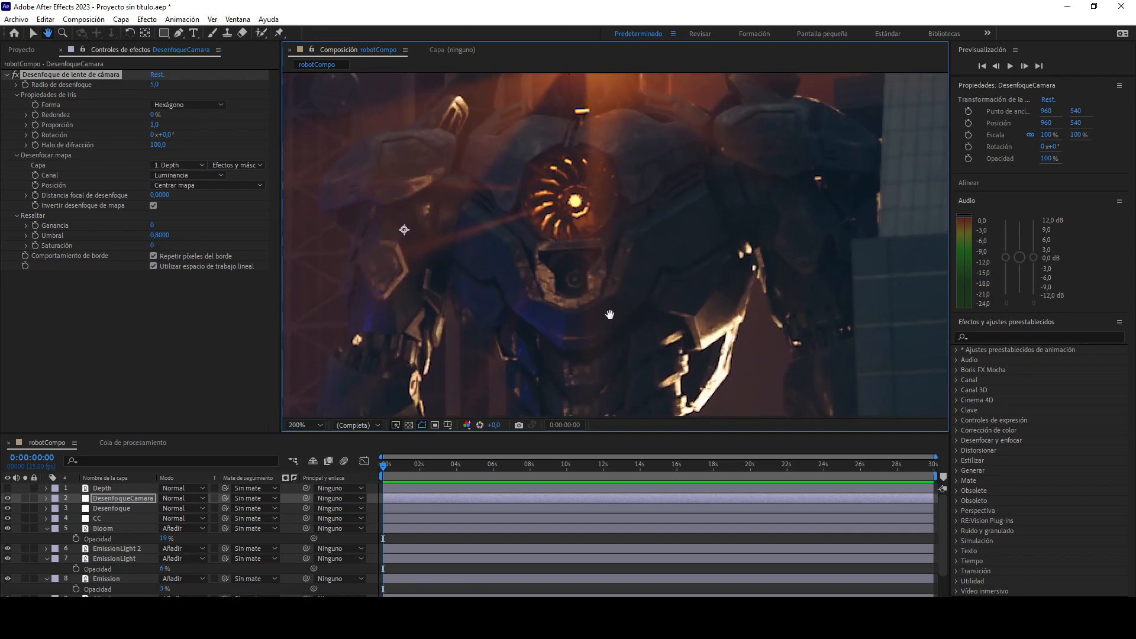
pyautogui.scroll(-1, 620, 218)
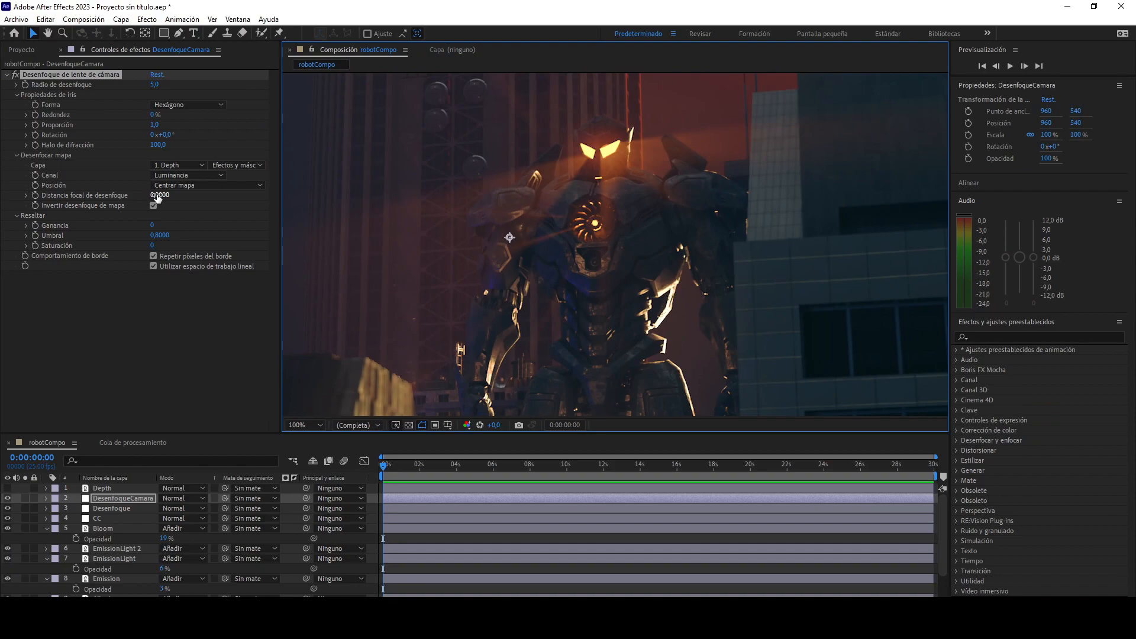
# Try a camera lens blur radius of 150 and check the blur on the robot and buildings.
pyautogui.moveTo(156, 195)
pyautogui.mouseDown()
pyautogui.moveTo(138, 195)
pyautogui.moveTo(165, 196)
pyautogui.moveTo(151, 197)
pyautogui.mouseUp()
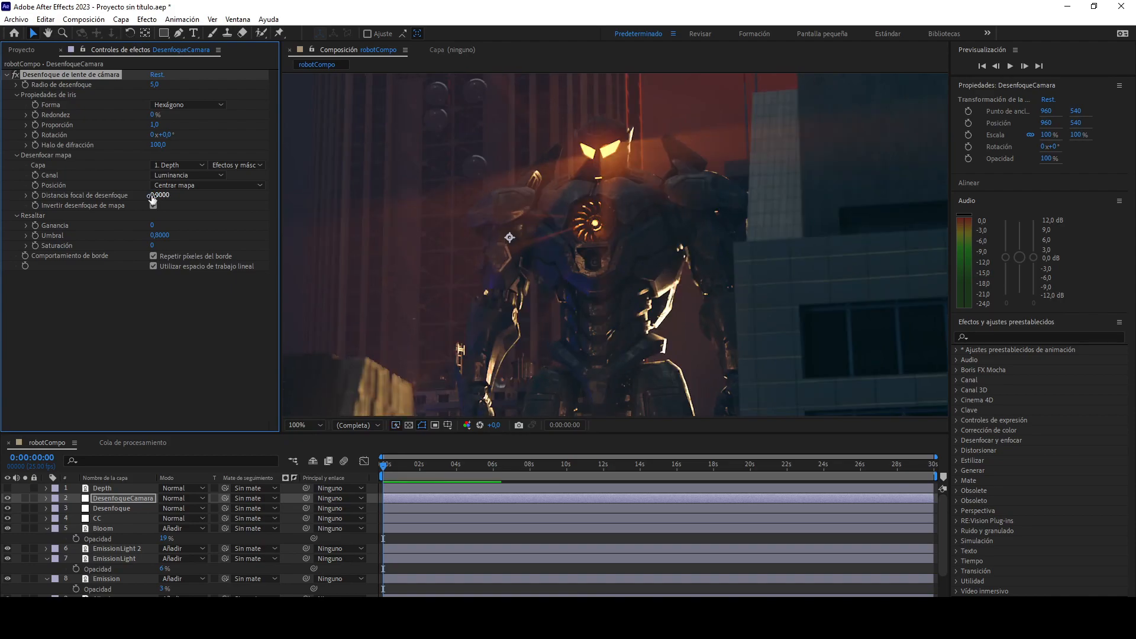
pyautogui.moveTo(158, 88); pyautogui.dragTo(180, 90)
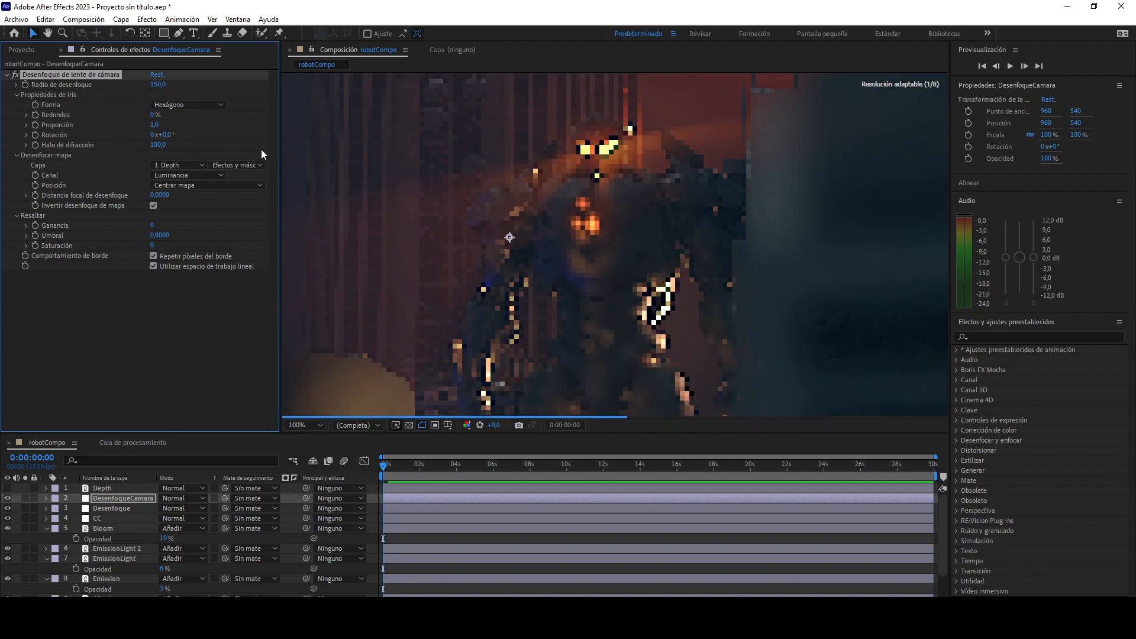
pyautogui.scroll(-1, 573, 201)
pyautogui.moveTo(591, 259); pyautogui.dragTo(654, 68)
pyautogui.moveTo(598, 225); pyautogui.dragTo(651, 309)
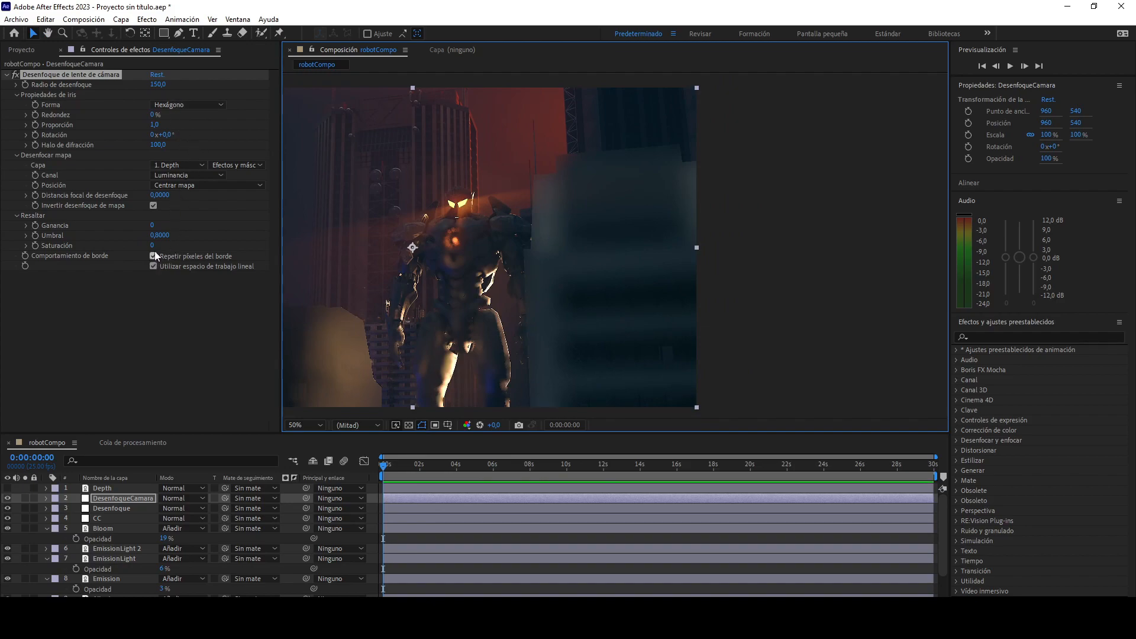
# Set the camera lens blur radius to 5, keeping the map position option at Centrar mapa.
pyautogui.click(180, 186)
pyautogui.click(185, 212)
pyautogui.click(186, 183)
pyautogui.click(183, 200)
pyautogui.click(157, 84)
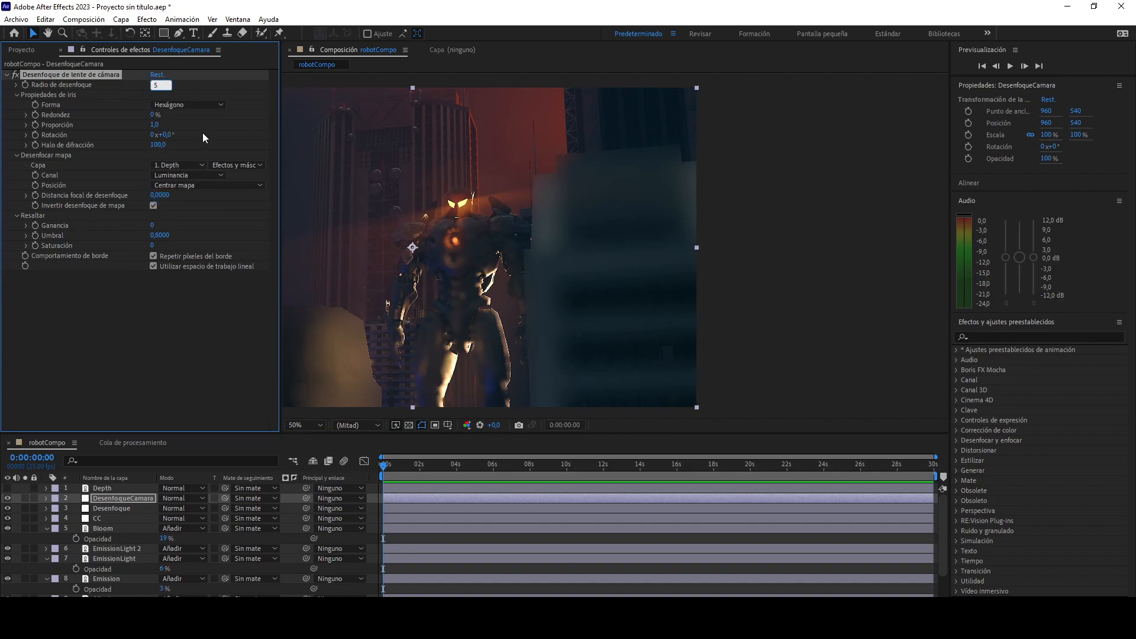
pyautogui.press('Return')
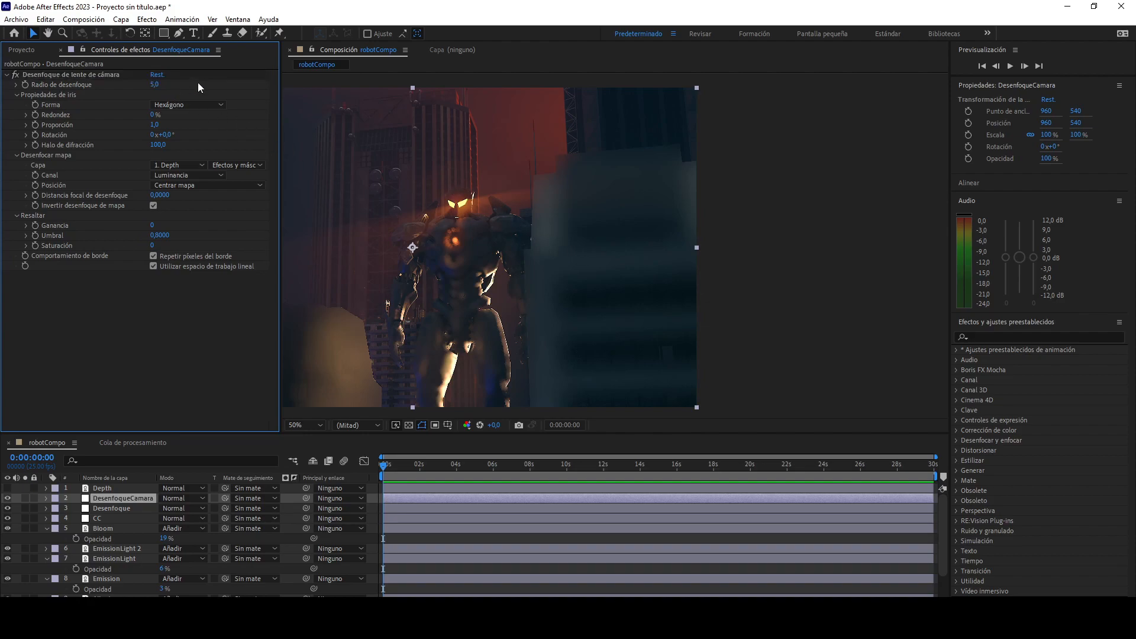
pyautogui.moveTo(555, 268)
pyautogui.mouseDown()
pyautogui.moveTo(672, 211)
pyautogui.moveTo(578, 267)
pyautogui.moveTo(485, 262)
pyautogui.moveTo(585, 280)
pyautogui.moveTo(573, 269)
pyautogui.mouseUp()
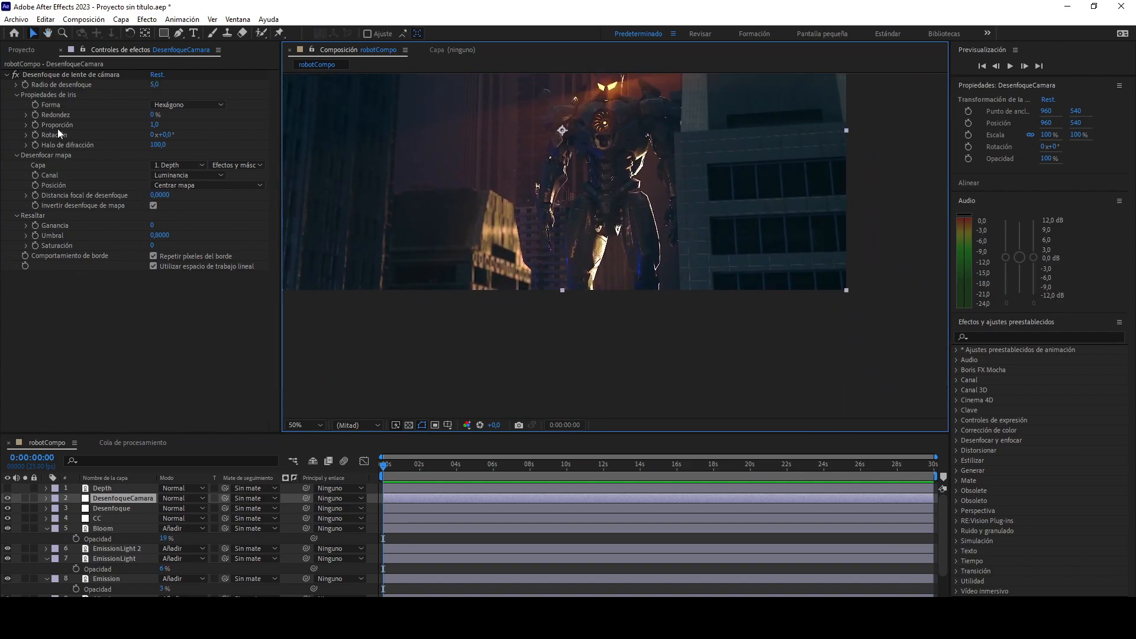
# Set the Black Point of the Depth layer's EXtractoR effect to 0,10 and check the robot and buildings.
pyautogui.click(102, 489)
pyautogui.click(155, 202)
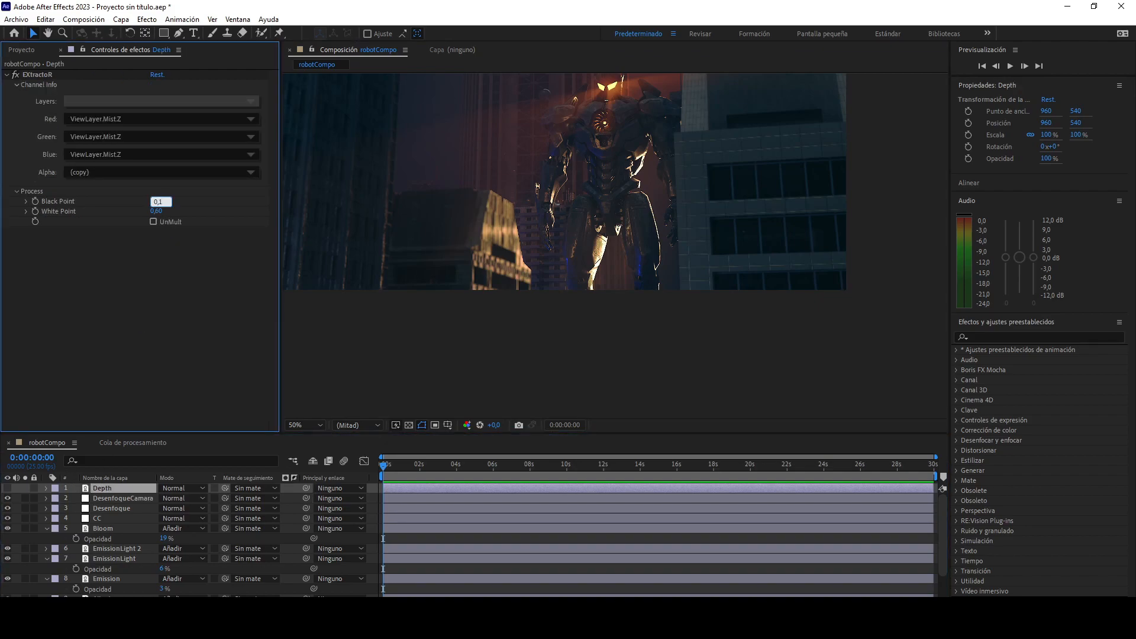
pyautogui.write('0,1')
pyautogui.press('Return')
pyautogui.moveTo(621, 151); pyautogui.dragTo(586, 237)
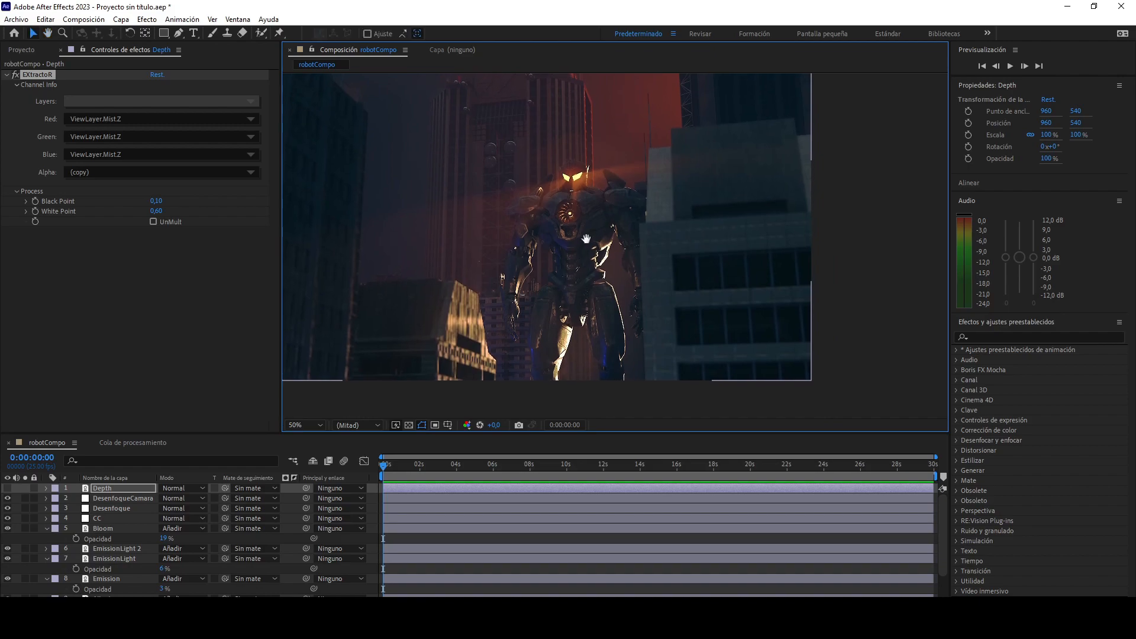
pyautogui.scroll(2, 587, 238)
pyautogui.moveTo(506, 260)
pyautogui.mouseDown()
pyautogui.moveTo(515, 192)
pyautogui.moveTo(490, 253)
pyautogui.mouseUp()
pyautogui.moveTo(615, 100); pyautogui.dragTo(596, 240)
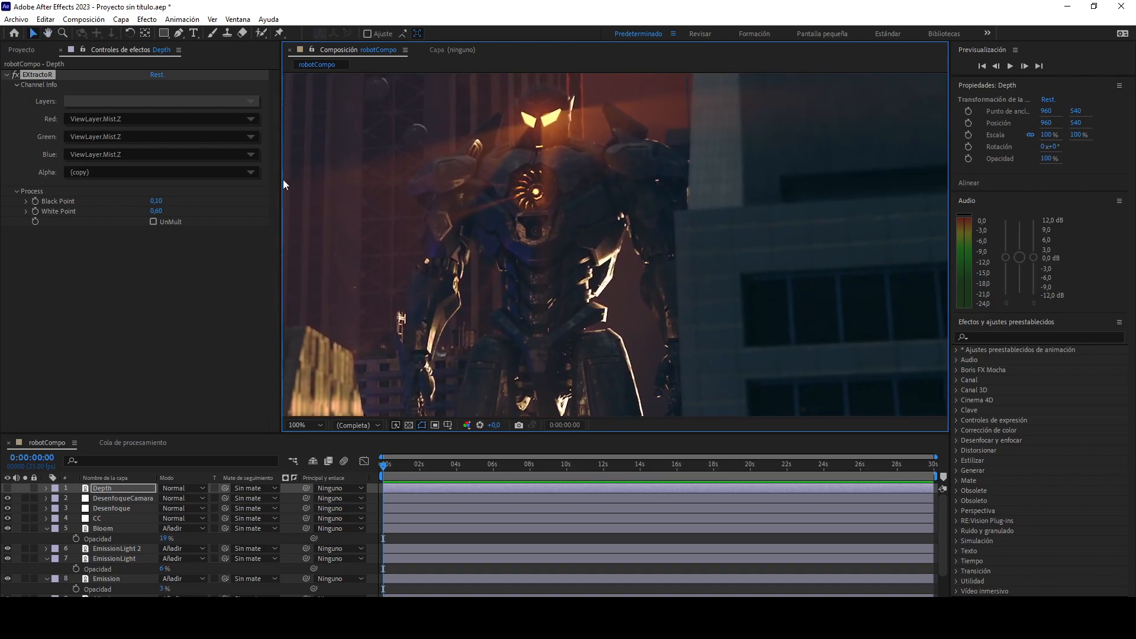
# Try an EXtractoR White Point of 1,00 on the Depth layer and check the blur around the robot.
pyautogui.click(158, 210)
pyautogui.write('1,')
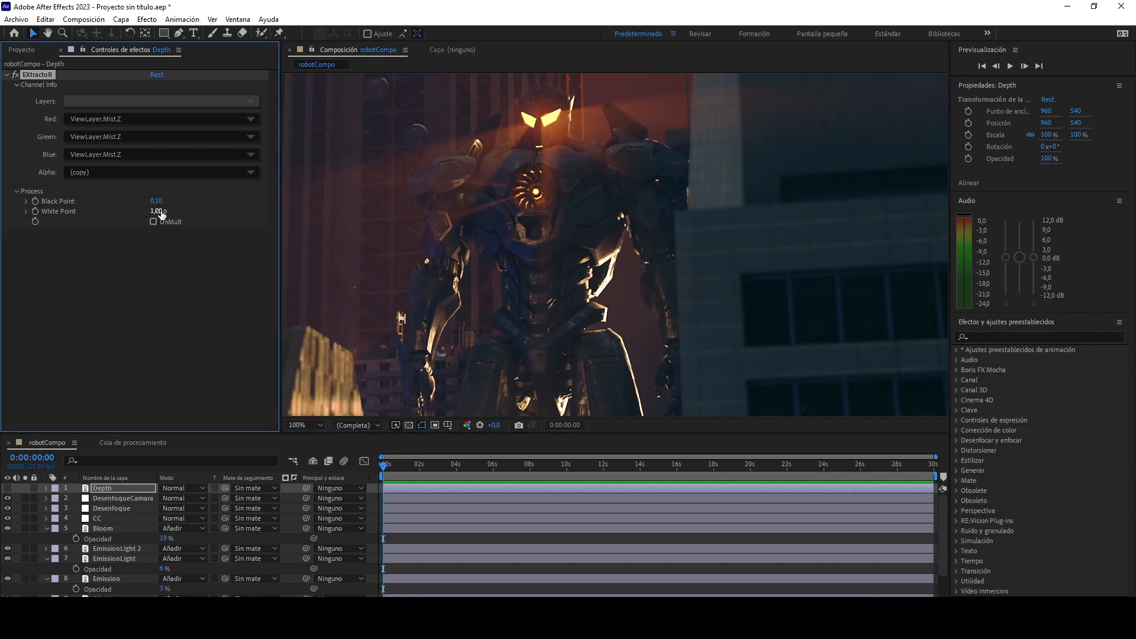
pyautogui.press('Return')
pyautogui.moveTo(527, 160); pyautogui.dragTo(510, 121)
pyautogui.moveTo(562, 245); pyautogui.dragTo(696, 228)
pyautogui.press('v')
# Set the Depth layer's White Point to 0,20 and check the blur across the robot and buildings.
pyautogui.click(157, 212)
pyautogui.write('0,20')
pyautogui.press('Return')
pyautogui.moveTo(675, 311); pyautogui.dragTo(515, 290)
pyautogui.moveTo(866, 175); pyautogui.dragTo(716, 234)
pyautogui.moveTo(623, 273); pyautogui.dragTo(651, 351)
pyautogui.moveTo(521, 313); pyautogui.dragTo(735, 262)
pyautogui.moveTo(296, 261); pyautogui.dragTo(715, 277)
pyautogui.moveTo(609, 284); pyautogui.dragTo(485, 408)
# Try a Black Point of 0,30 on the Depth layer and inspect the foreground buildings.
pyautogui.click(156, 201)
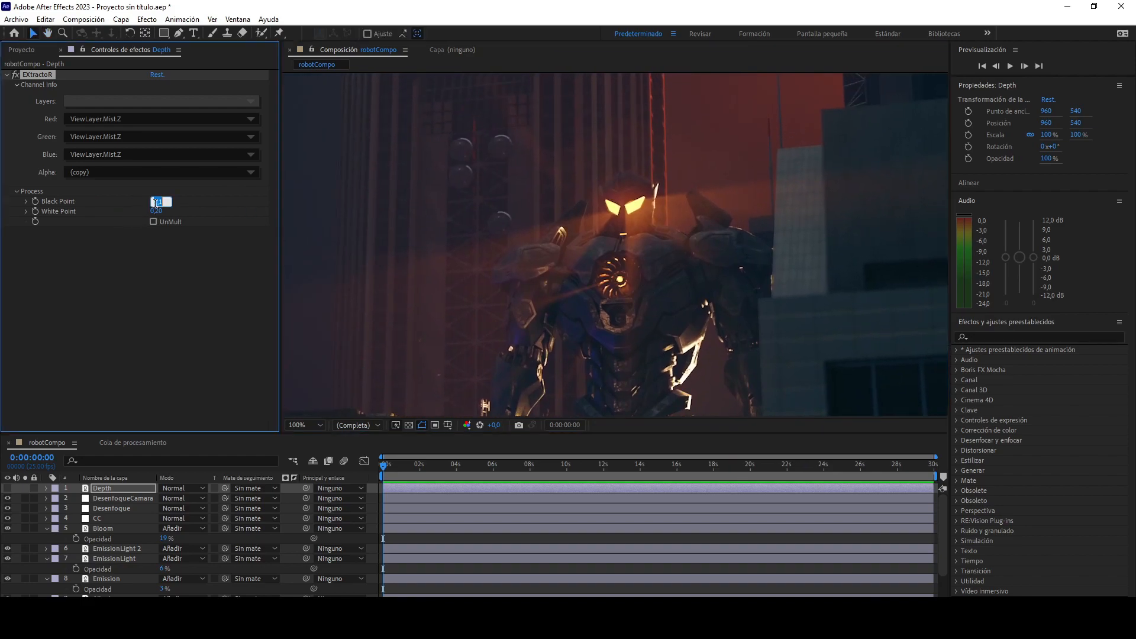
pyautogui.moveTo(615, 263); pyautogui.dragTo(535, 116)
pyautogui.moveTo(586, 266); pyautogui.dragTo(463, 260)
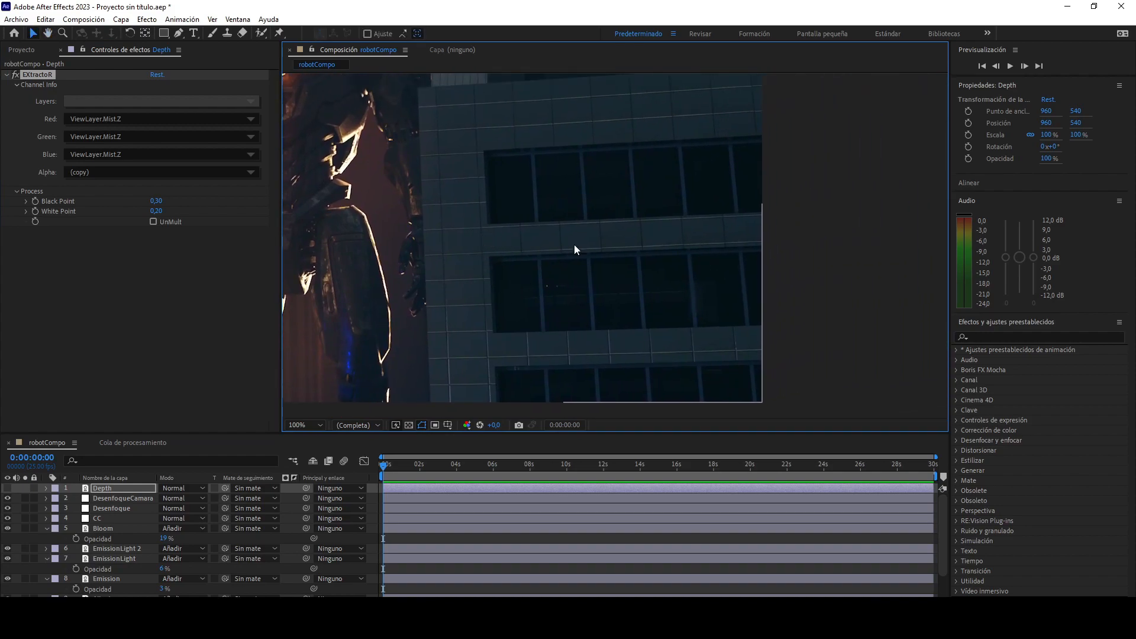
pyautogui.moveTo(531, 235); pyautogui.dragTo(994, 161)
pyautogui.moveTo(469, 254); pyautogui.dragTo(687, 322)
# Set the Depth layer's Black Point to 0,10 and check the buildings on both sides of the robot.
pyautogui.click(156, 200)
pyautogui.write('0,1')
pyautogui.press('Return')
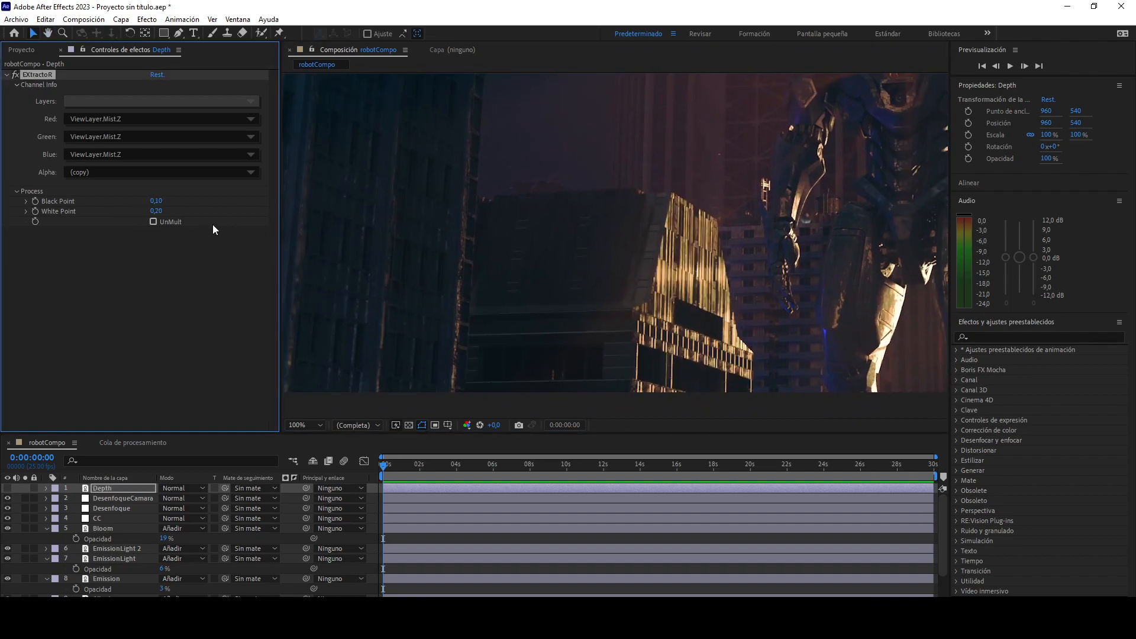
pyautogui.hscroll(8, 769, 266)
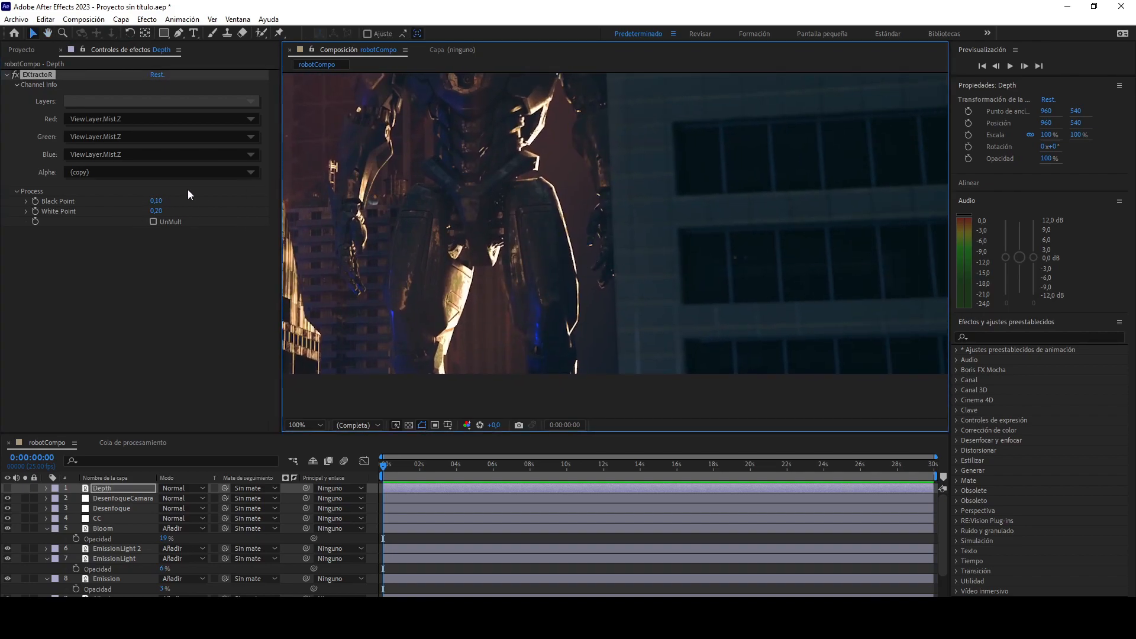
# Try a lower Black Point of 0,04 on the Depth layer and check the foreground buildings.
pyautogui.click(155, 201)
pyautogui.write('0,0')
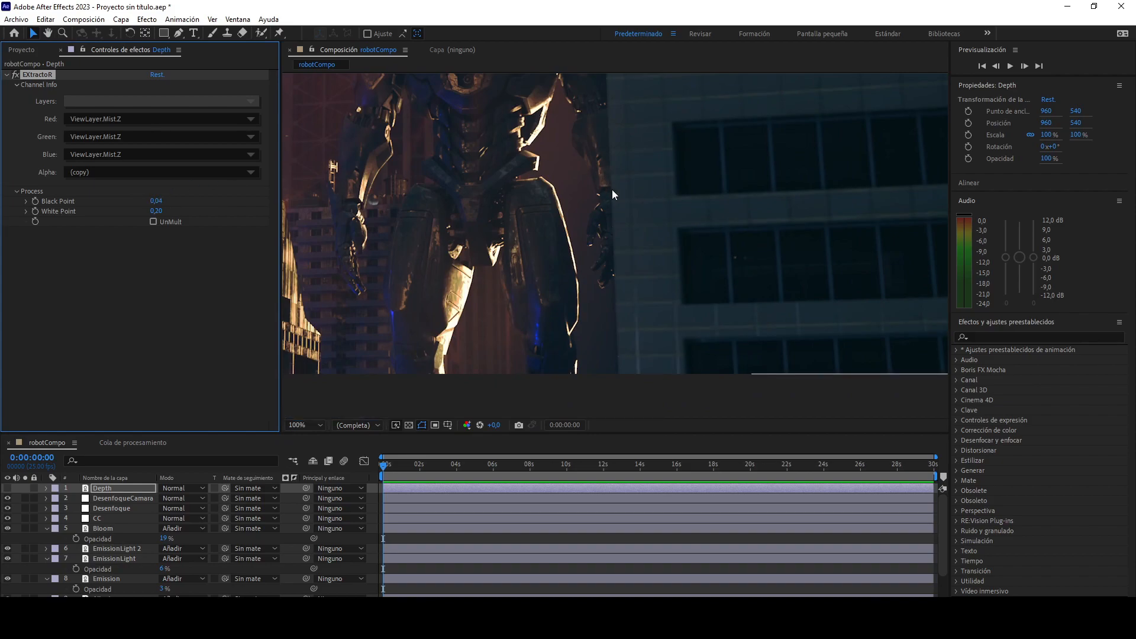
pyautogui.moveTo(611, 189); pyautogui.dragTo(818, 112)
pyautogui.moveTo(332, 212); pyautogui.dragTo(626, 217)
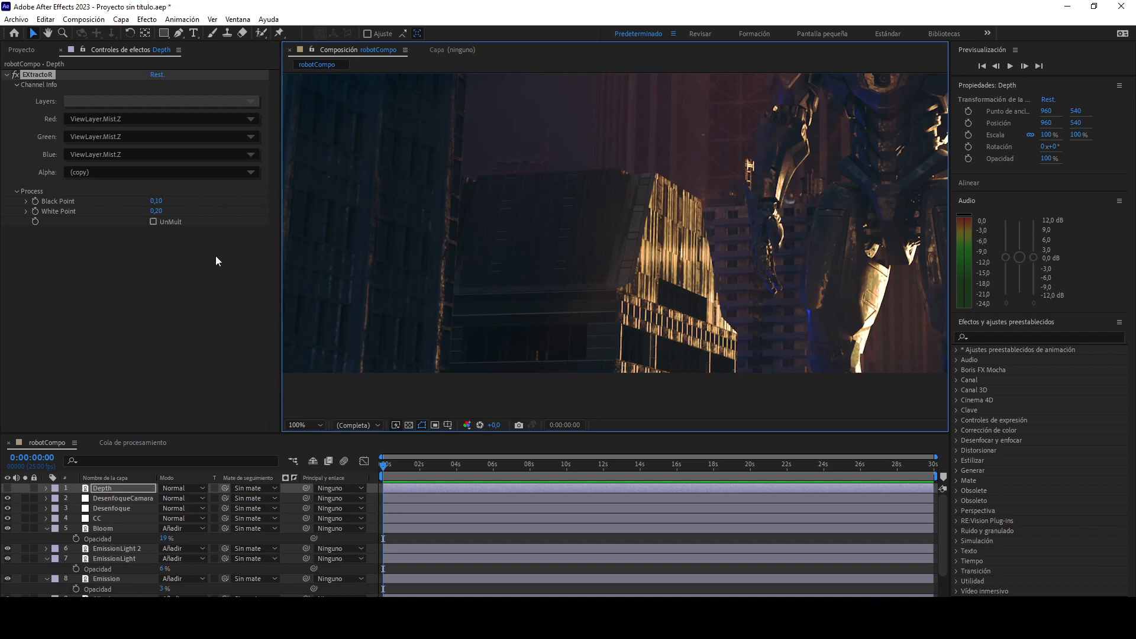
# Examine the depth-based blur across the whole composition and close up on the robot.
pyautogui.moveTo(793, 202); pyautogui.dragTo(401, 208)
pyautogui.moveTo(738, 226); pyautogui.dragTo(682, 264)
pyautogui.scroll(-1, 624, 186)
pyautogui.moveTo(625, 187); pyautogui.dragTo(734, 268)
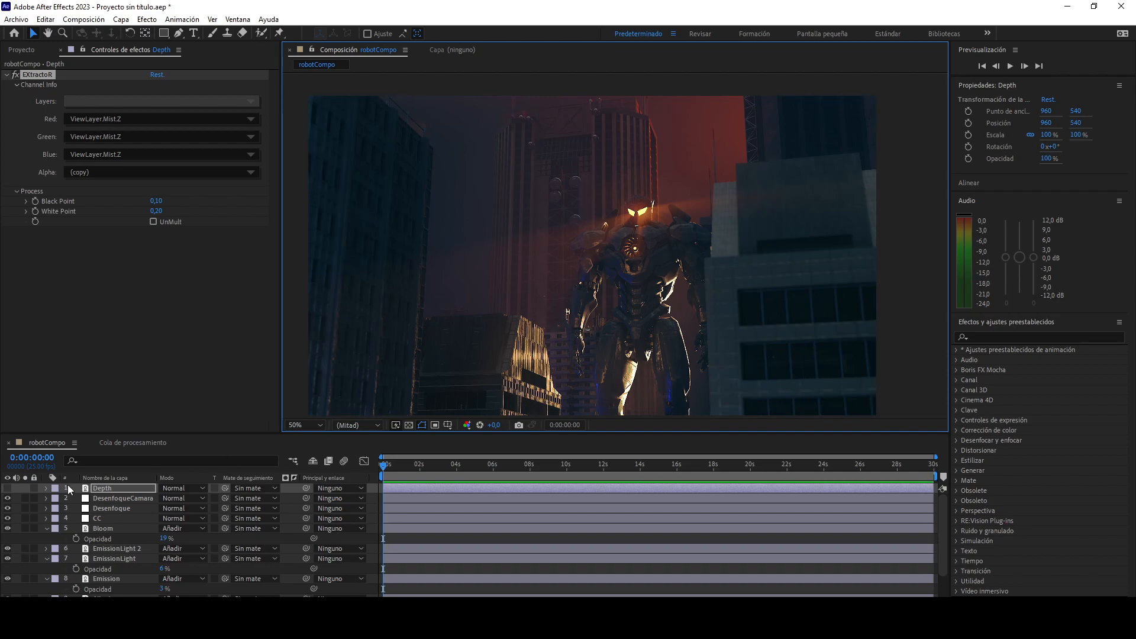
pyautogui.click(157, 388)
pyautogui.scroll(-1, 115, 536)
pyautogui.scroll(1, 122, 530)
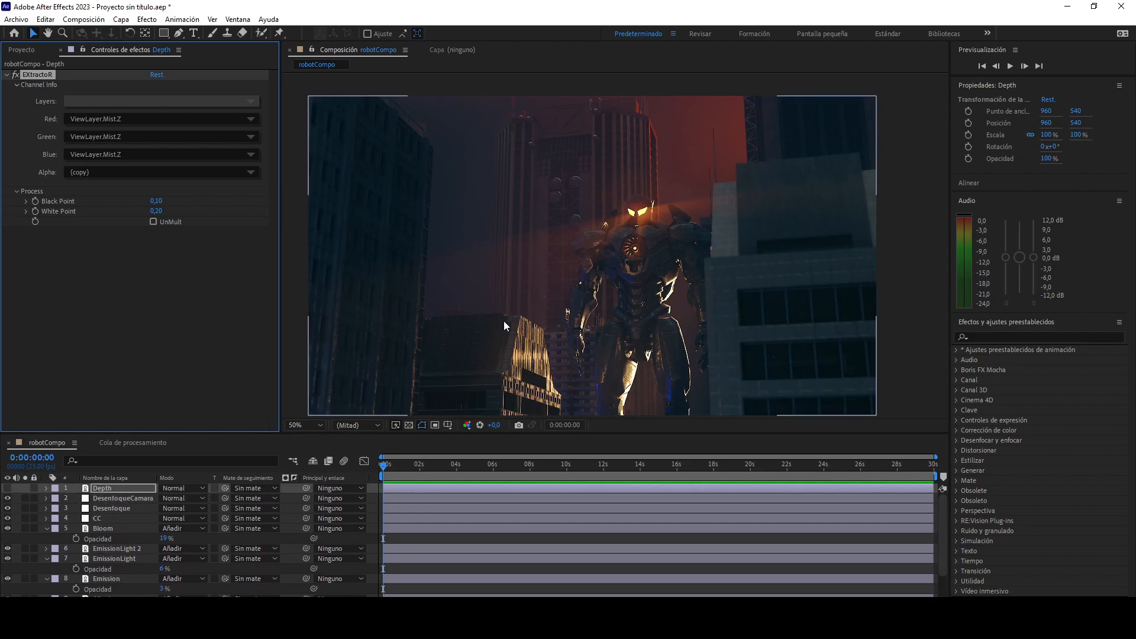
pyautogui.press('.')
pyautogui.moveTo(637, 305); pyautogui.dragTo(637, 248)
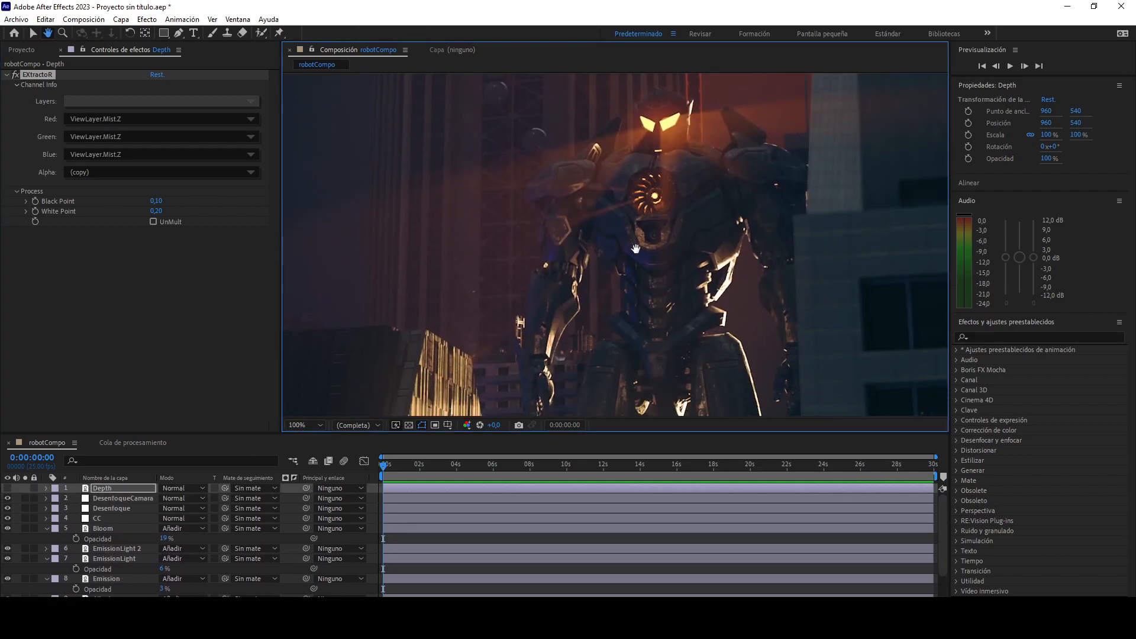
# Create a new adjustment layer above Depth and name it Grain.
pyautogui.click(146, 19)
pyautogui.moveTo(121, 18)
pyautogui.moveTo(142, 34)
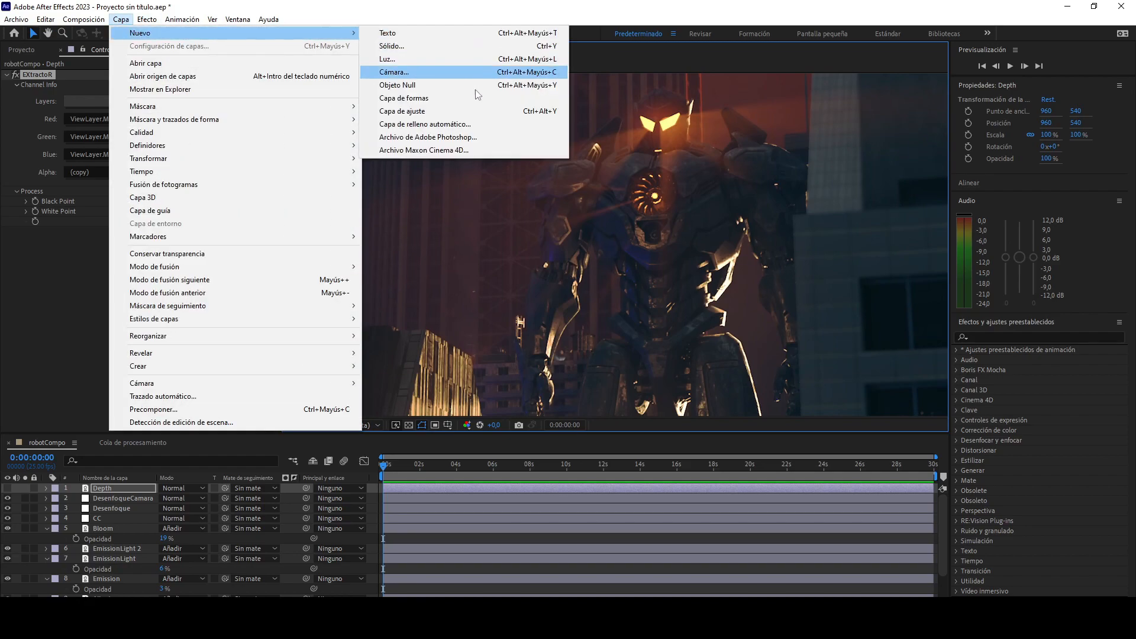
pyautogui.click(463, 111)
pyautogui.click(115, 487)
pyautogui.press('Return')
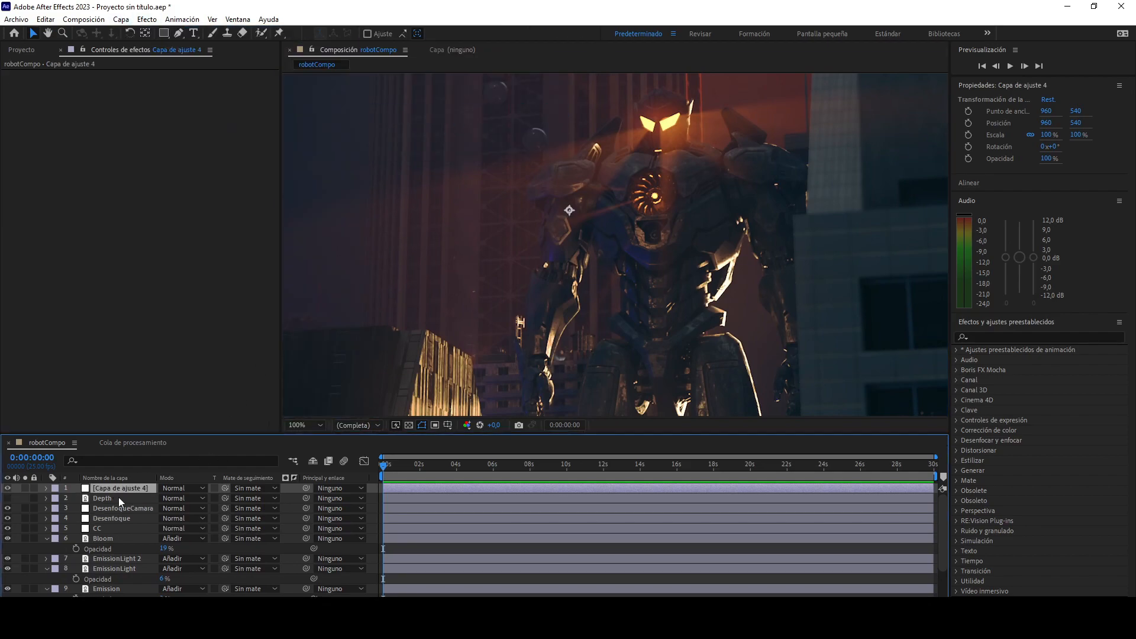
pyautogui.write('Grain')
pyautogui.press('Return')
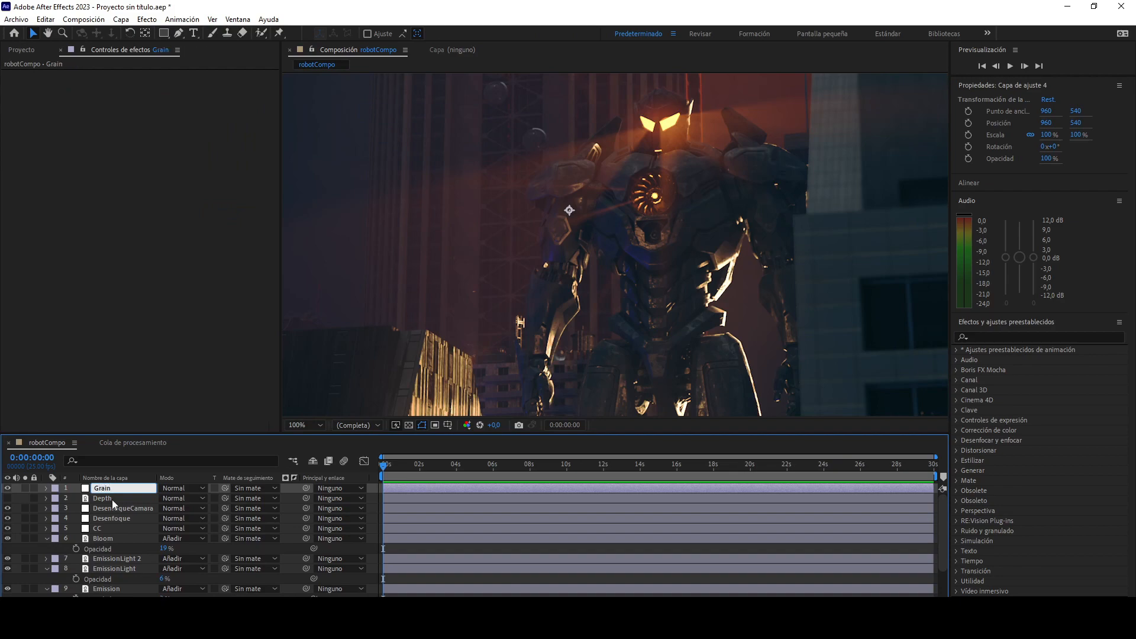
# Apply the Añadir granulado effect to the Grain adjustment layer.
pyautogui.click(146, 19)
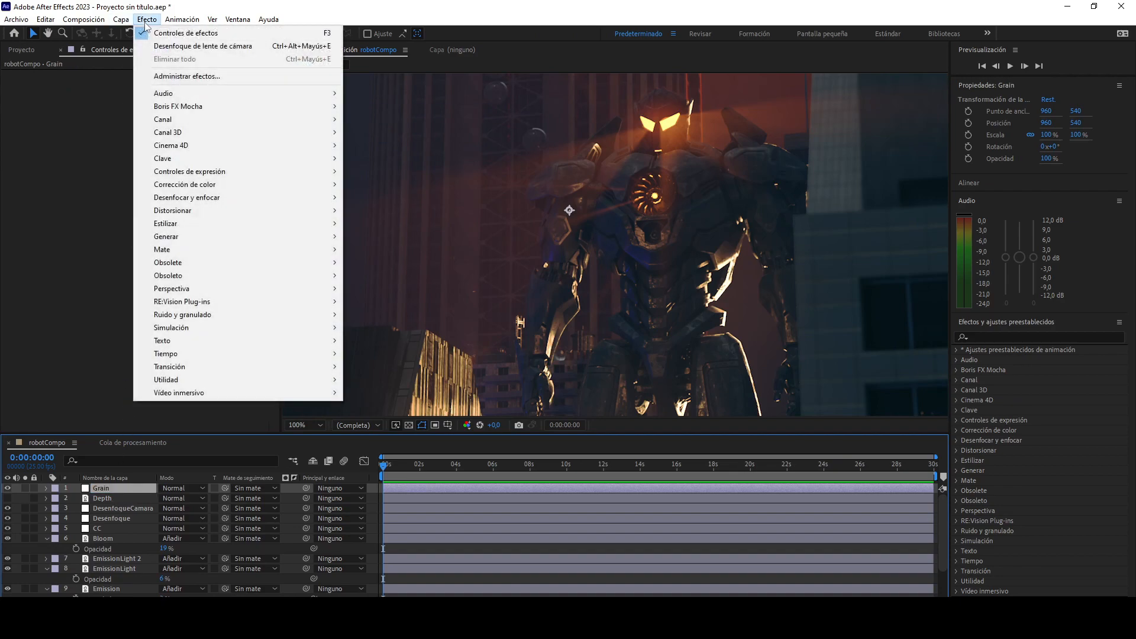
pyautogui.moveTo(171, 121)
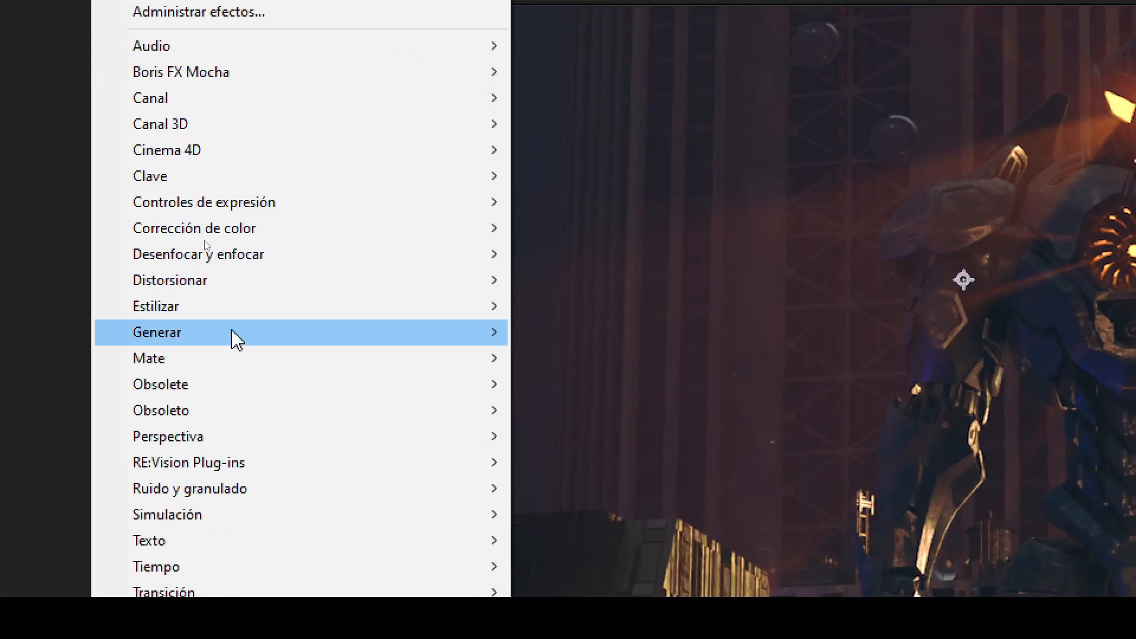
pyautogui.moveTo(219, 500)
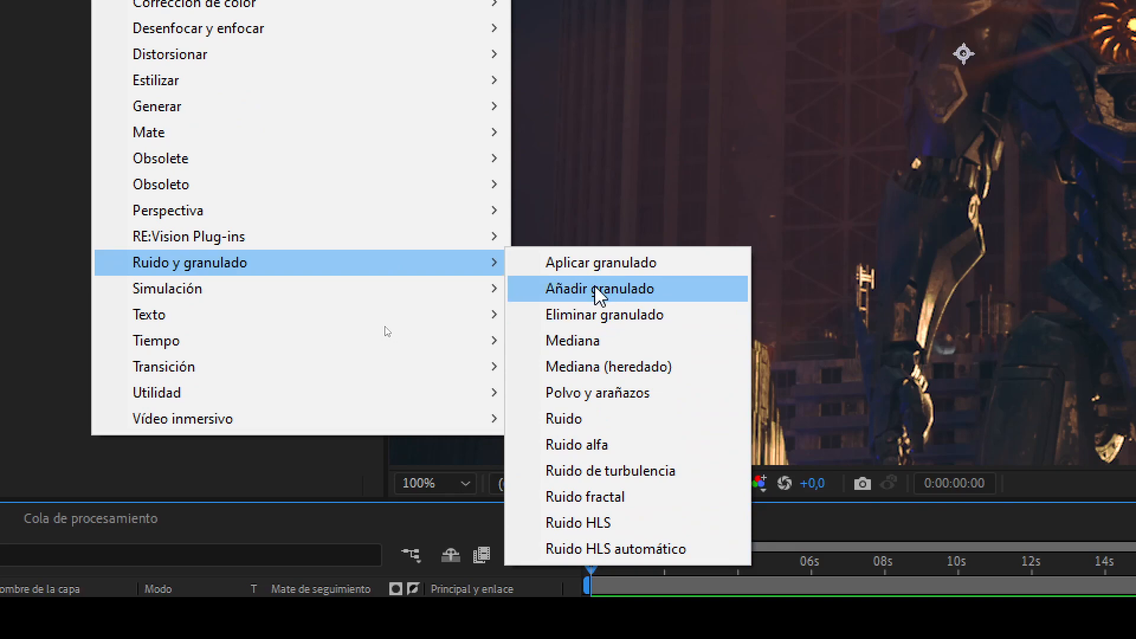
pyautogui.click(601, 290)
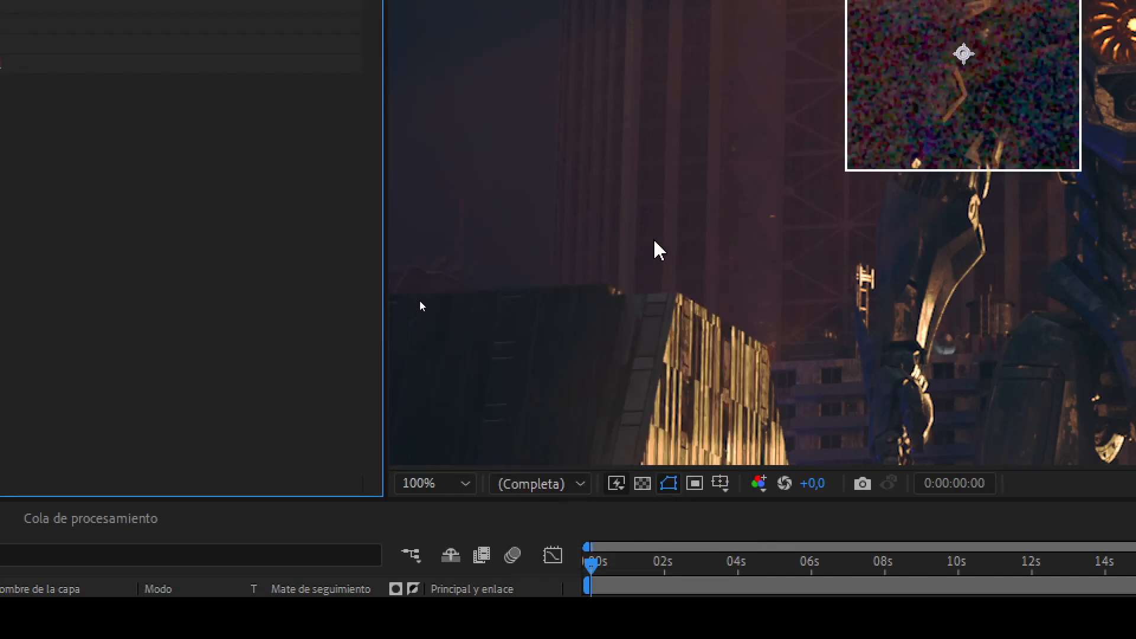
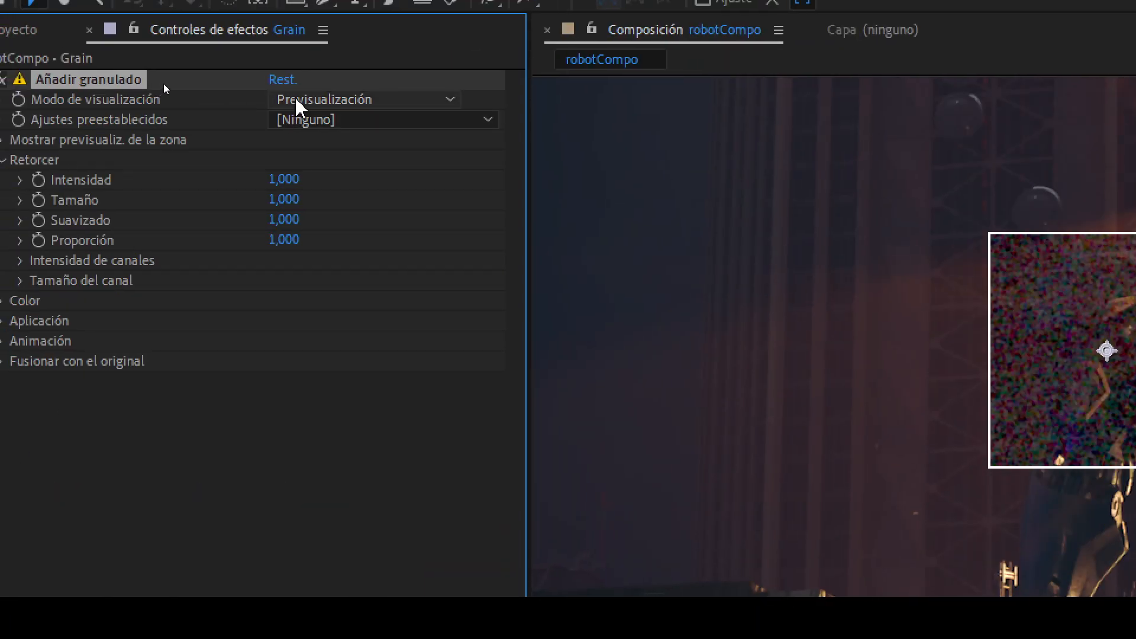
# Choose the Eastman EXR 50D (5245) grain preset and set Intensidad to 0,800.
pyautogui.click(309, 120)
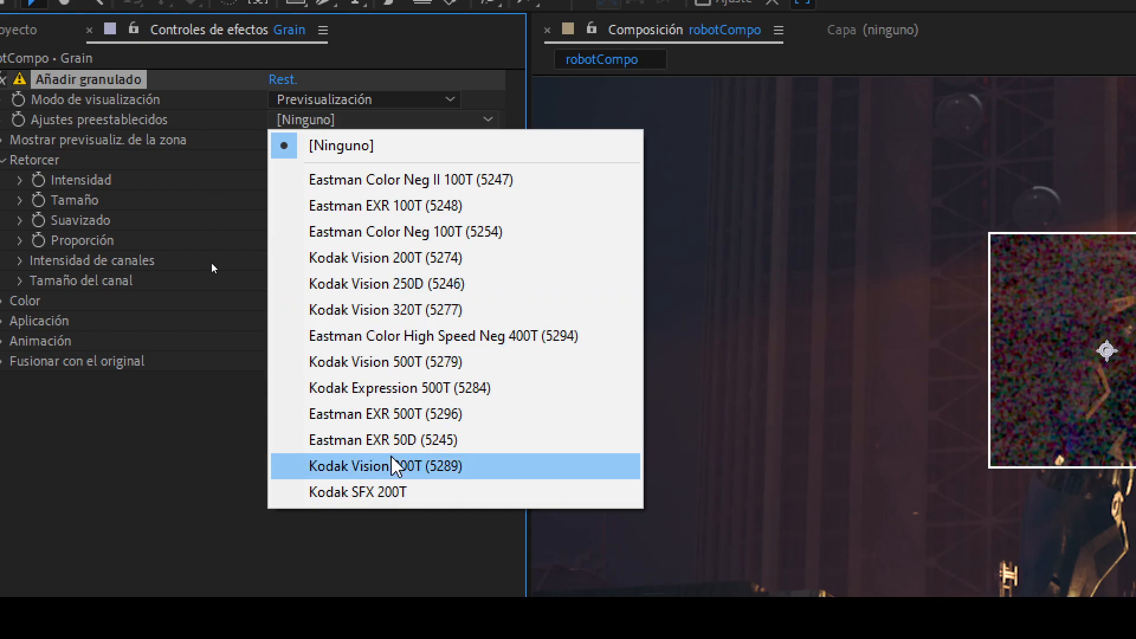
pyautogui.click(409, 436)
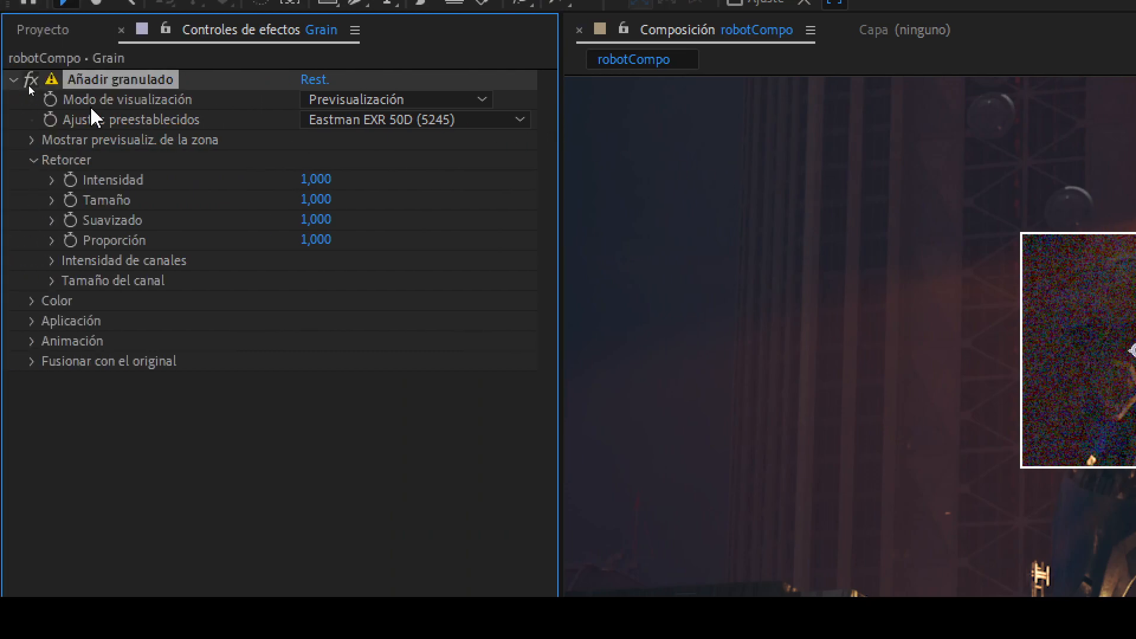
pyautogui.moveTo(325, 186); pyautogui.dragTo(196, 193)
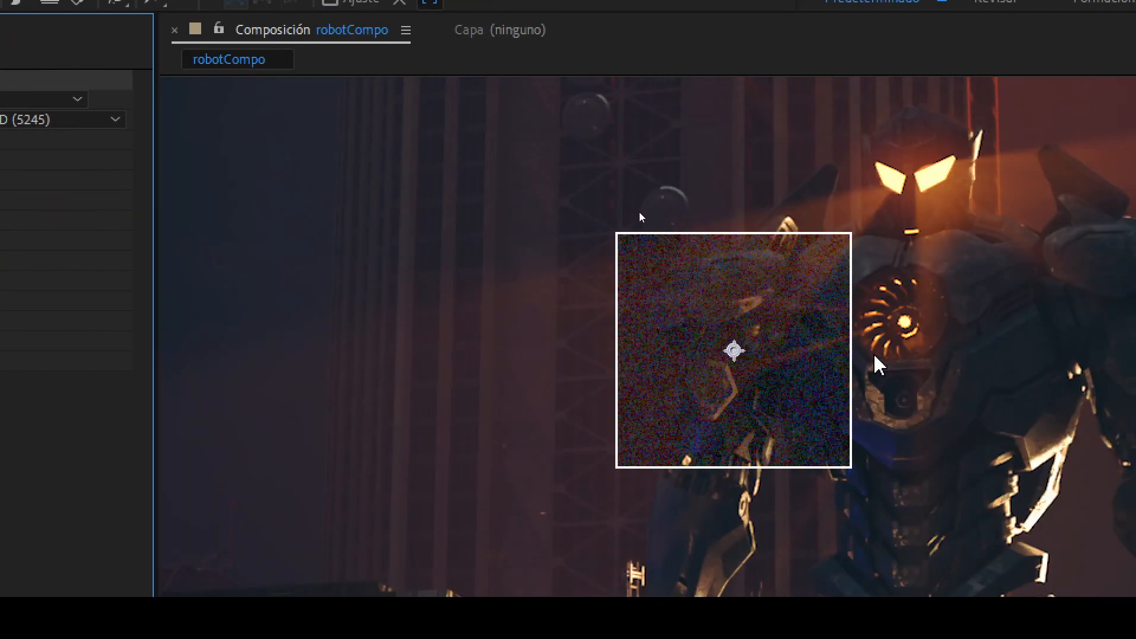
# Raise the grain's Tamaño to 8,000 and move the preview area onto the dark buildings beside the robot.
pyautogui.moveTo(319, 200); pyautogui.dragTo(410, 196)
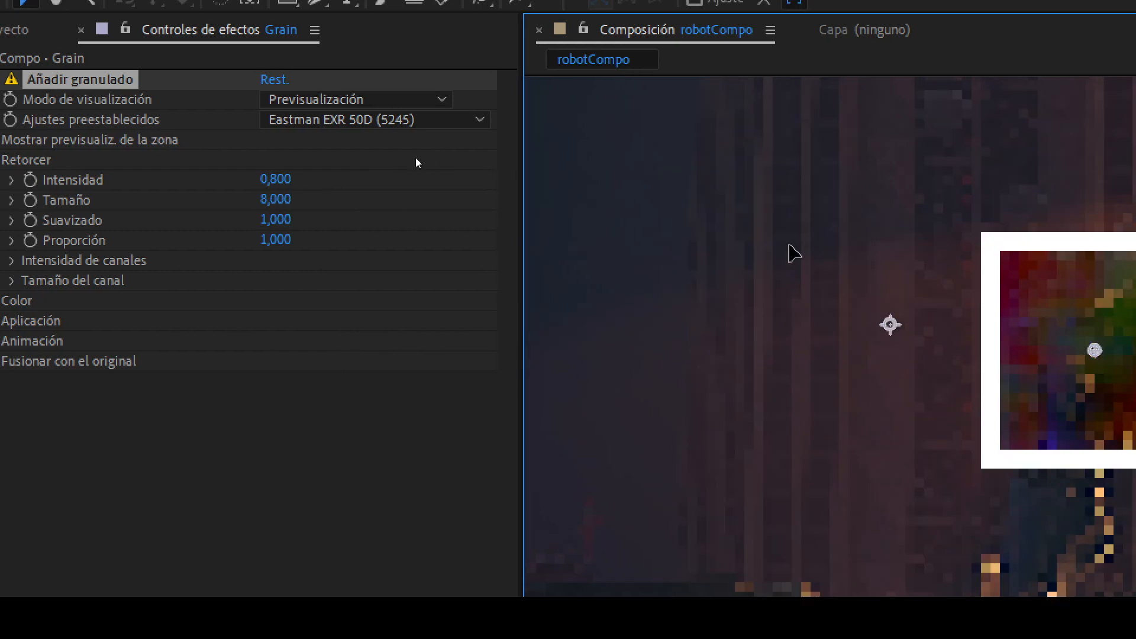
pyautogui.moveTo(1096, 352); pyautogui.dragTo(969, 332)
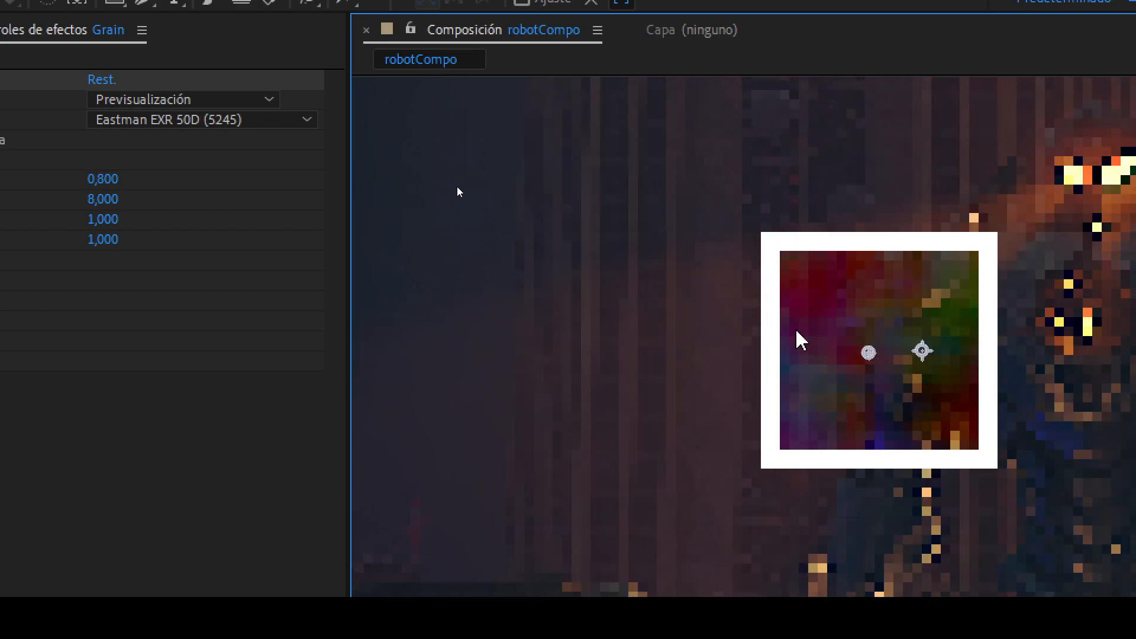
pyautogui.moveTo(797, 333); pyautogui.dragTo(532, 260)
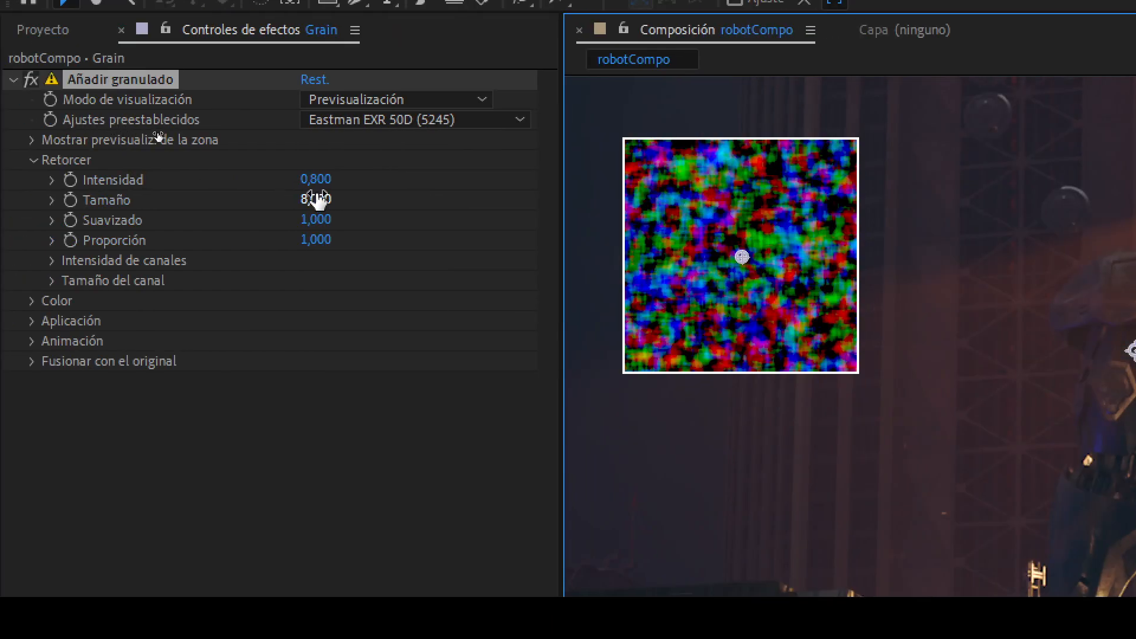
# Set the grain's Tamaño to 0,500 and Suavizado to 6,200.
pyautogui.moveTo(314, 200); pyautogui.dragTo(216, 195)
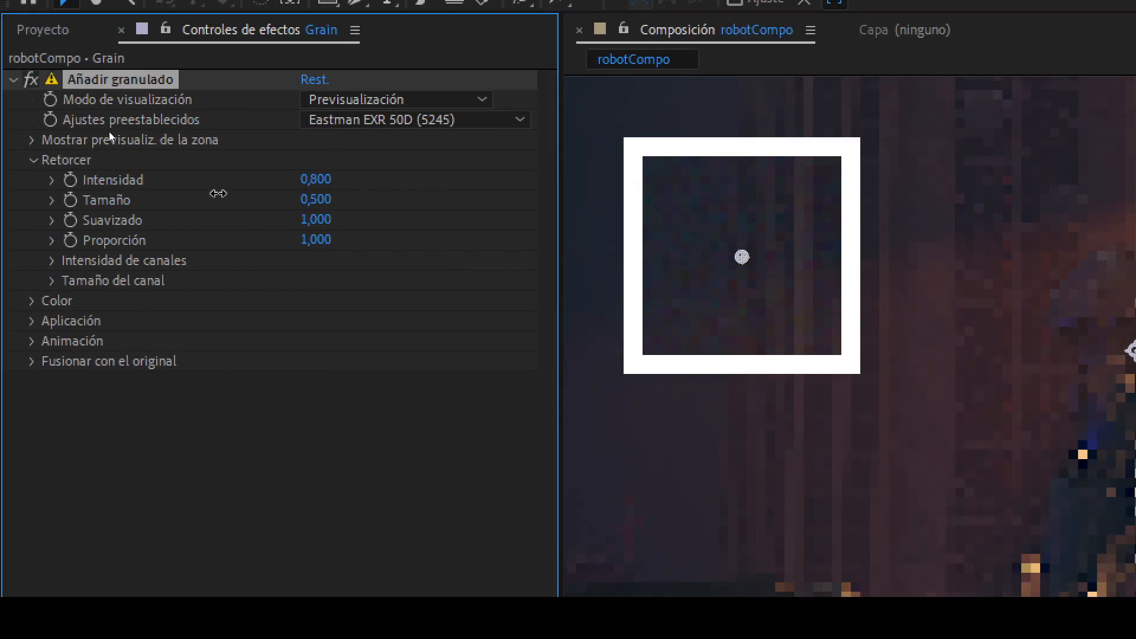
pyautogui.moveTo(312, 228); pyautogui.dragTo(375, 243)
pyautogui.hotkey('ctrl', 'z')
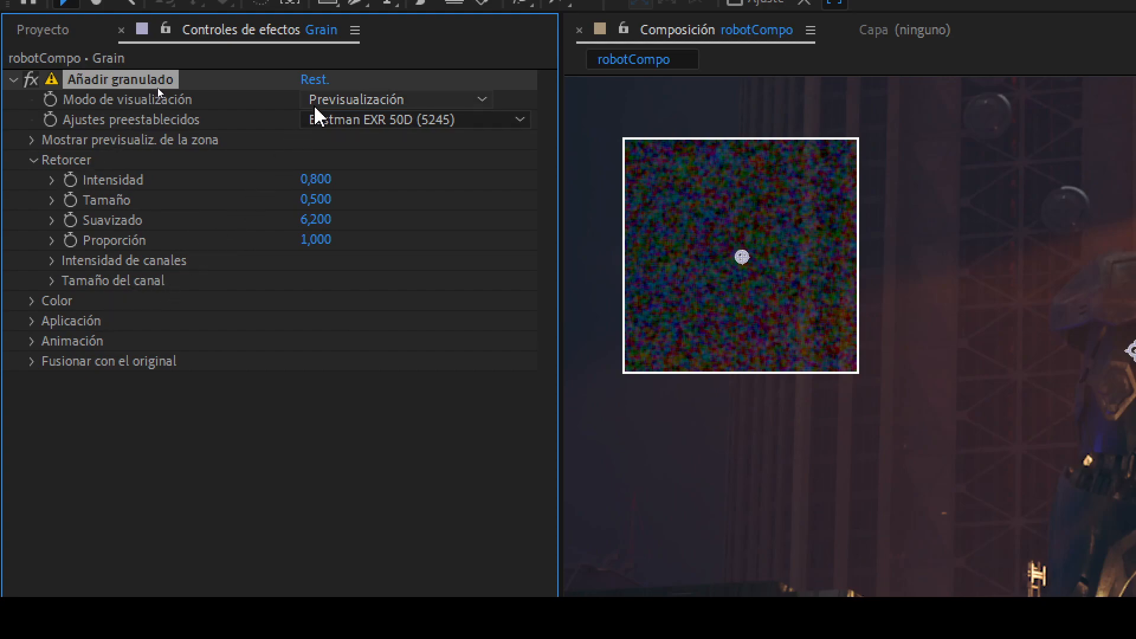
# Switch the grain effect's display mode to Salida final and set the Grain layer's opacity to 5%.
pyautogui.click(335, 101)
pyautogui.click(353, 179)
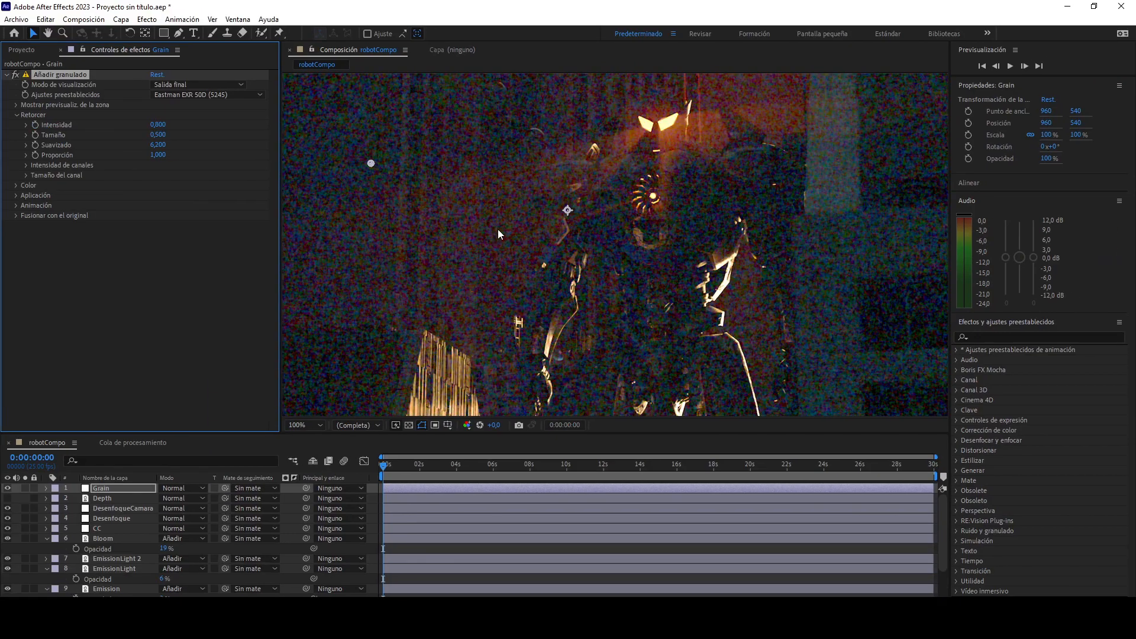
pyautogui.click(129, 492)
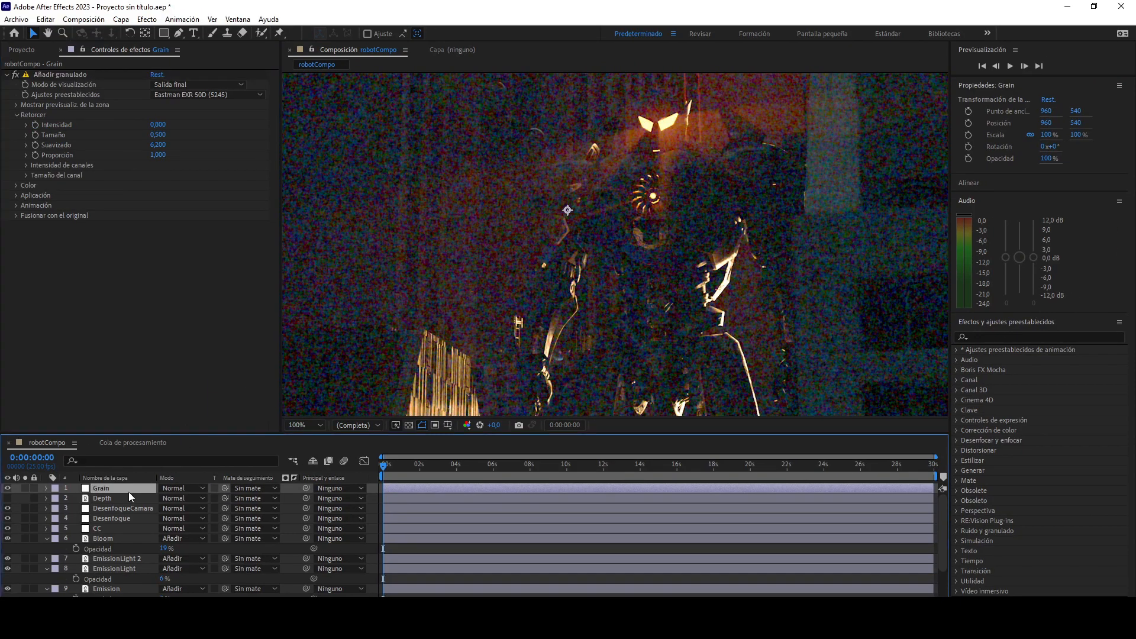
pyautogui.press('t')
pyautogui.click(163, 497)
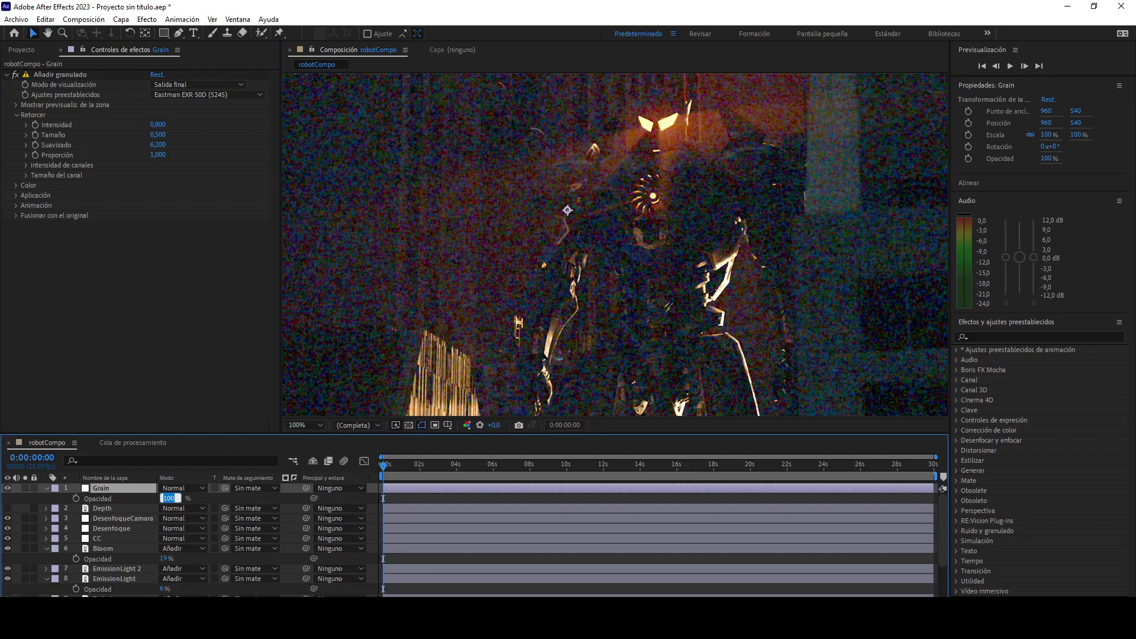
pyautogui.write('5')
pyautogui.press('Return')
# Examine the grain on the robot's torso up close and across the whole frame.
pyautogui.press('h')
pyautogui.moveTo(602, 285); pyautogui.dragTo(858, 251)
pyautogui.scroll(1, 594, 289)
pyautogui.moveTo(479, 243); pyautogui.dragTo(626, 296)
pyautogui.moveTo(477, 210); pyautogui.dragTo(580, 242)
pyautogui.moveTo(555, 196); pyautogui.dragTo(594, 170)
pyautogui.moveTo(450, 233); pyautogui.dragTo(583, 342)
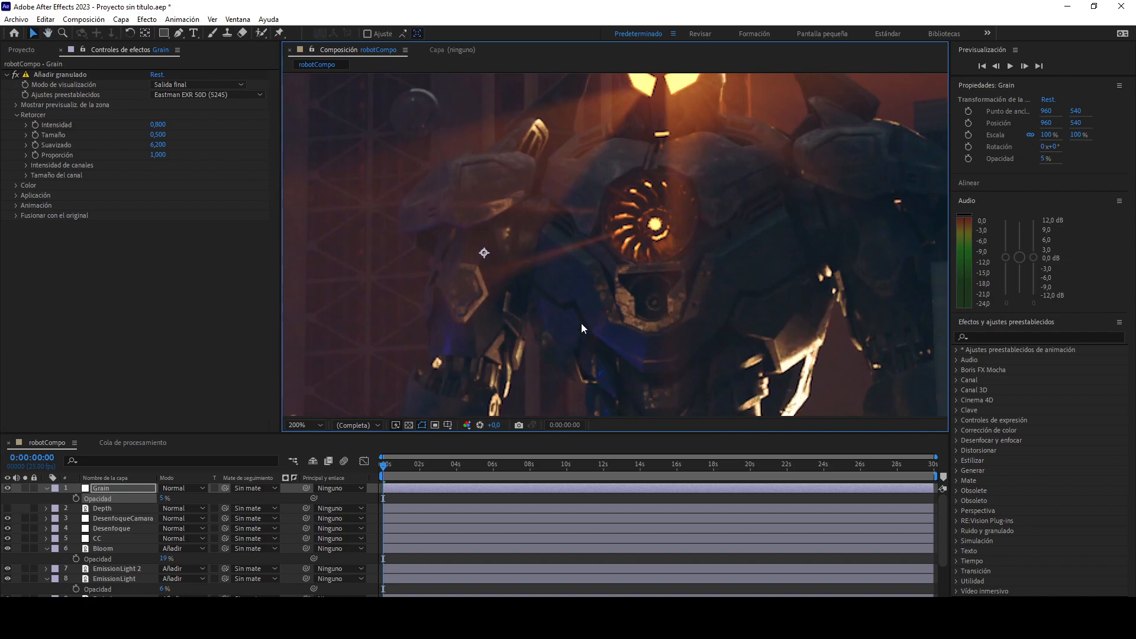
pyautogui.scroll(-4, 497, 272)
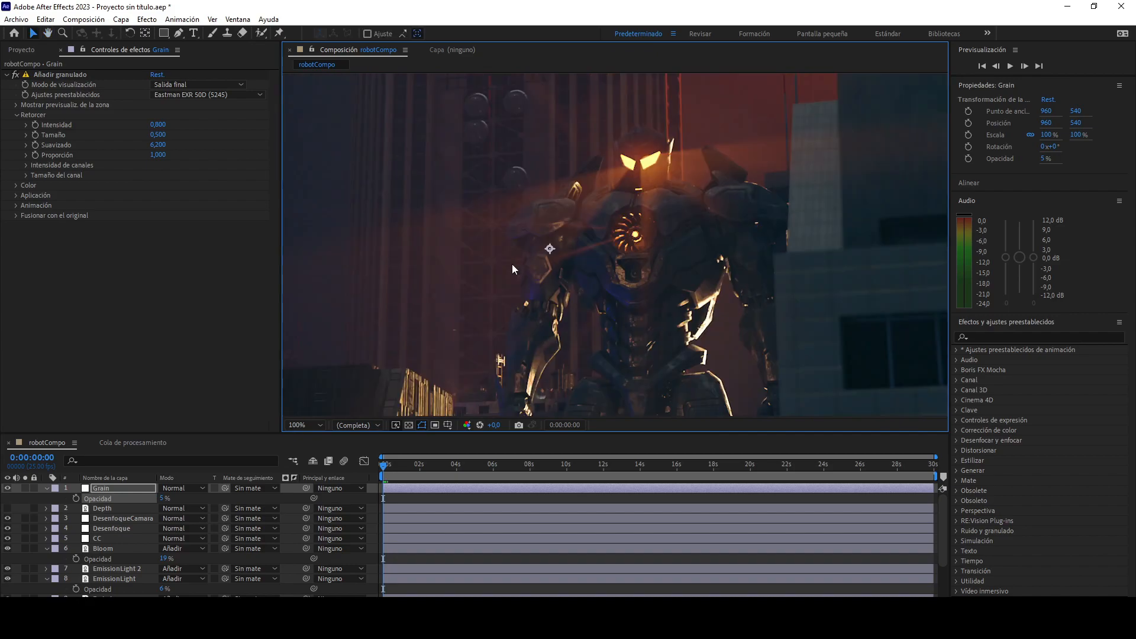
pyautogui.moveTo(655, 277); pyautogui.dragTo(626, 286)
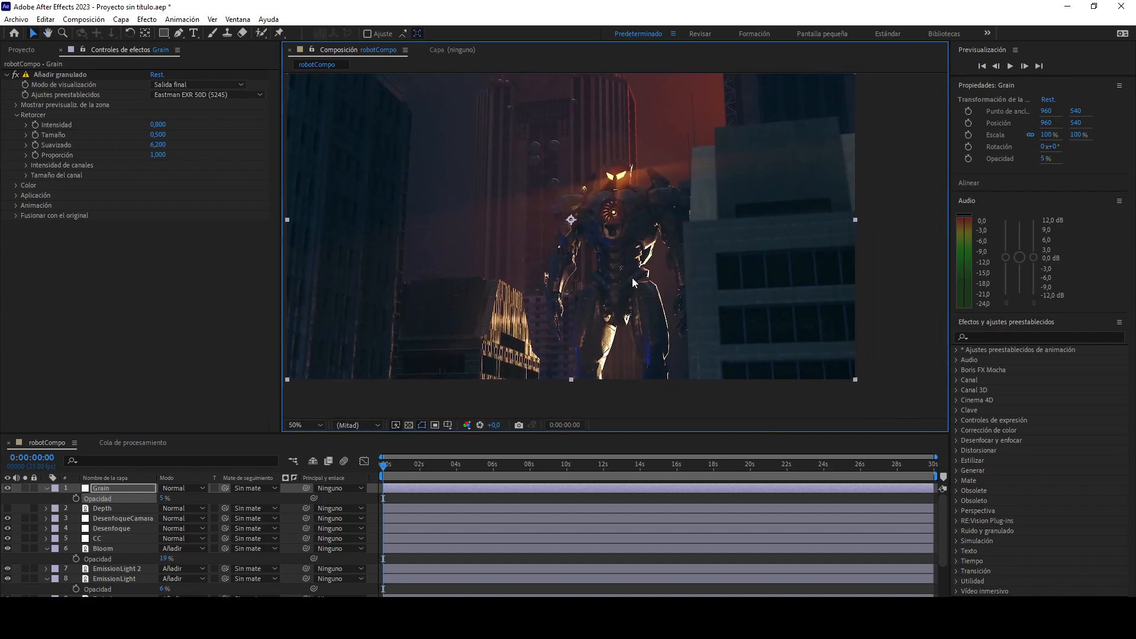
pyautogui.moveTo(512, 228); pyautogui.dragTo(536, 255)
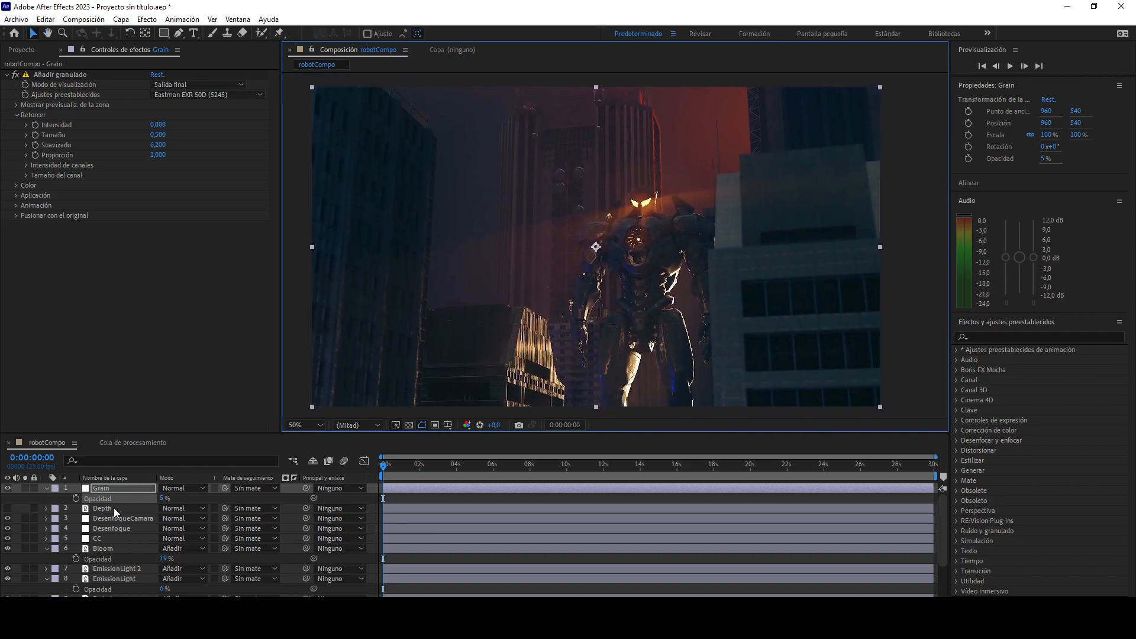
# Precompose all layers of robotCompo into a new composition named Compo.
pyautogui.scroll(-3, 115, 488)
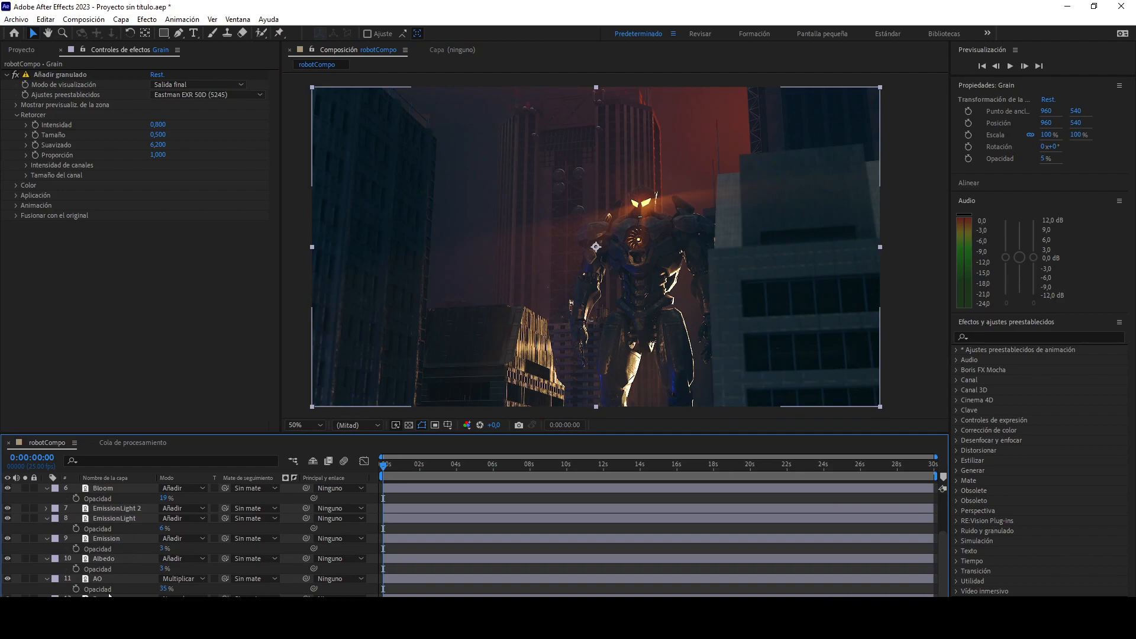
pyautogui.hotkey('ctrl', 'a')
pyautogui.scroll(3, 126, 548)
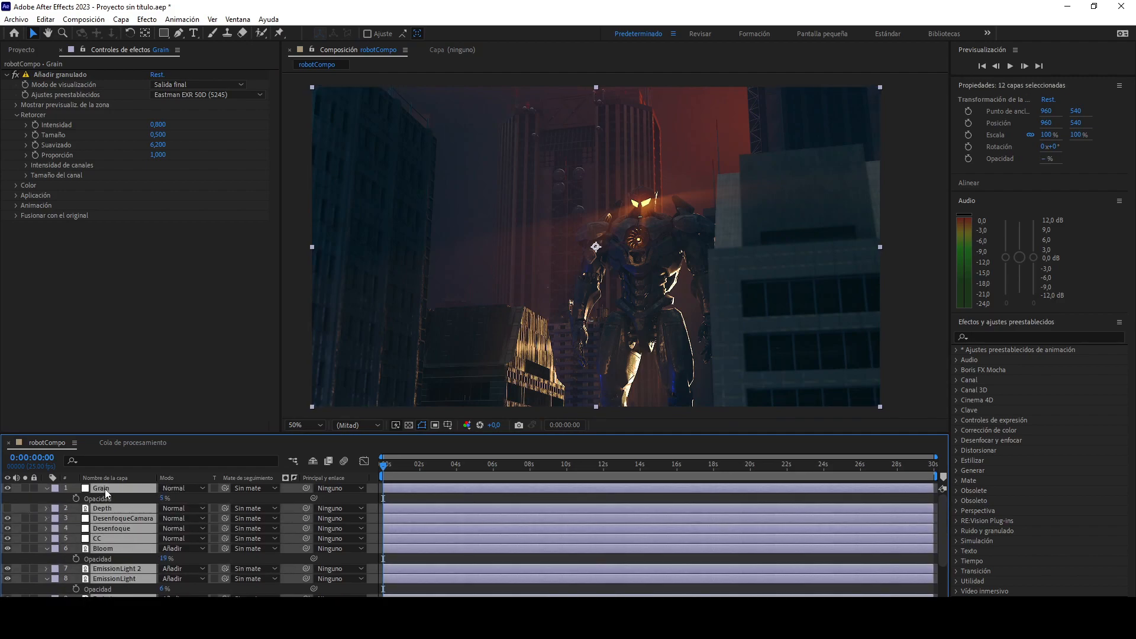
pyautogui.scroll(-3, 104, 488)
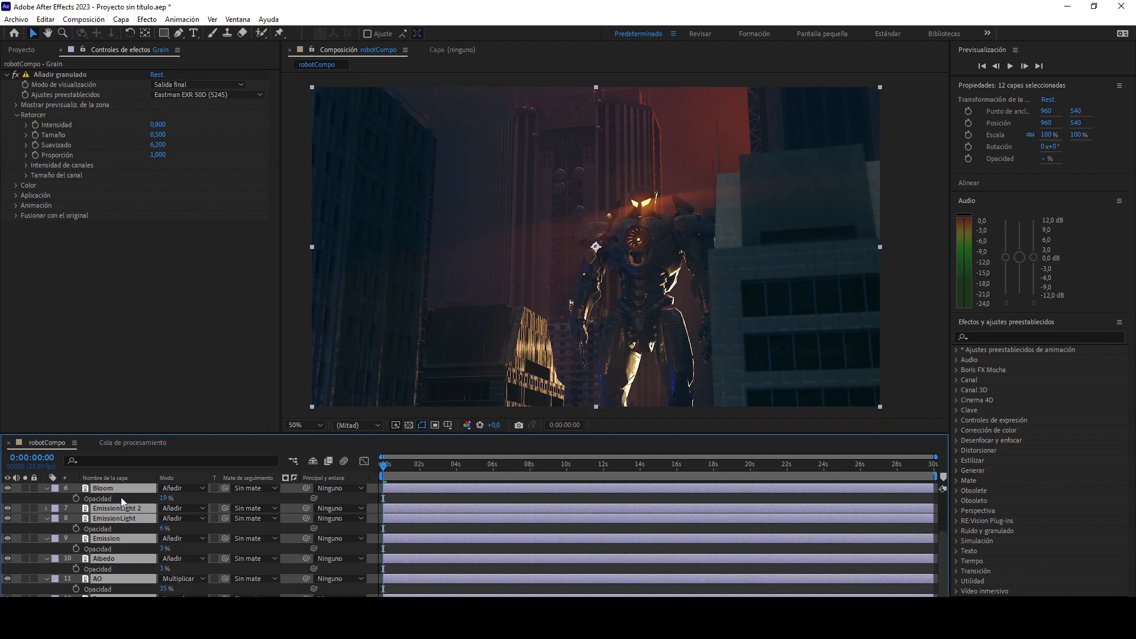
pyautogui.rightClick(119, 490)
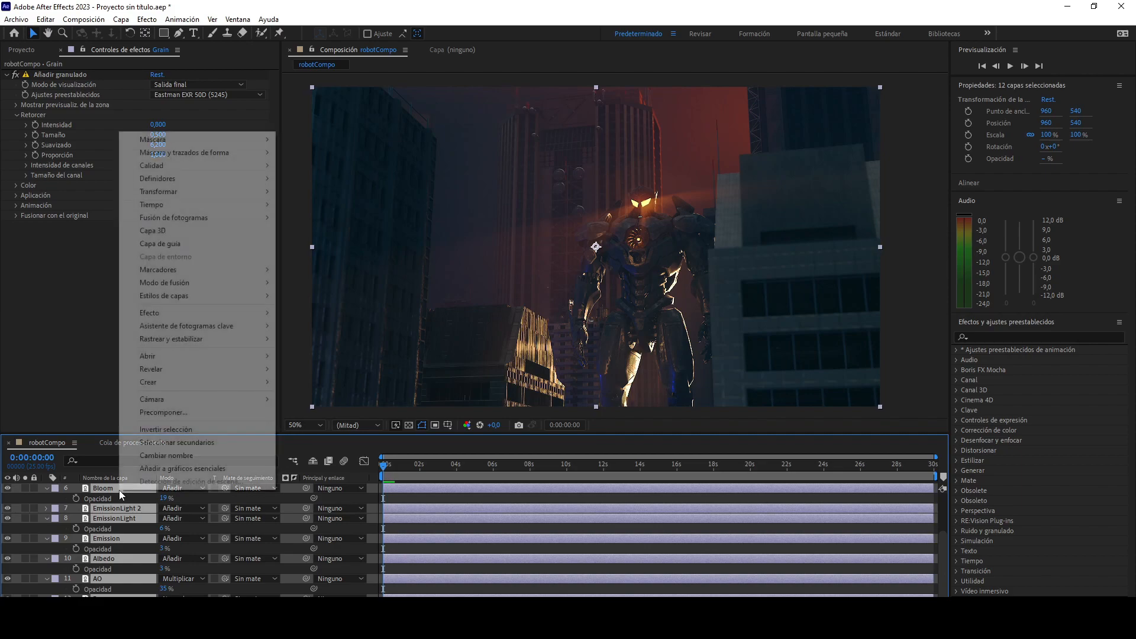
pyautogui.click(89, 19)
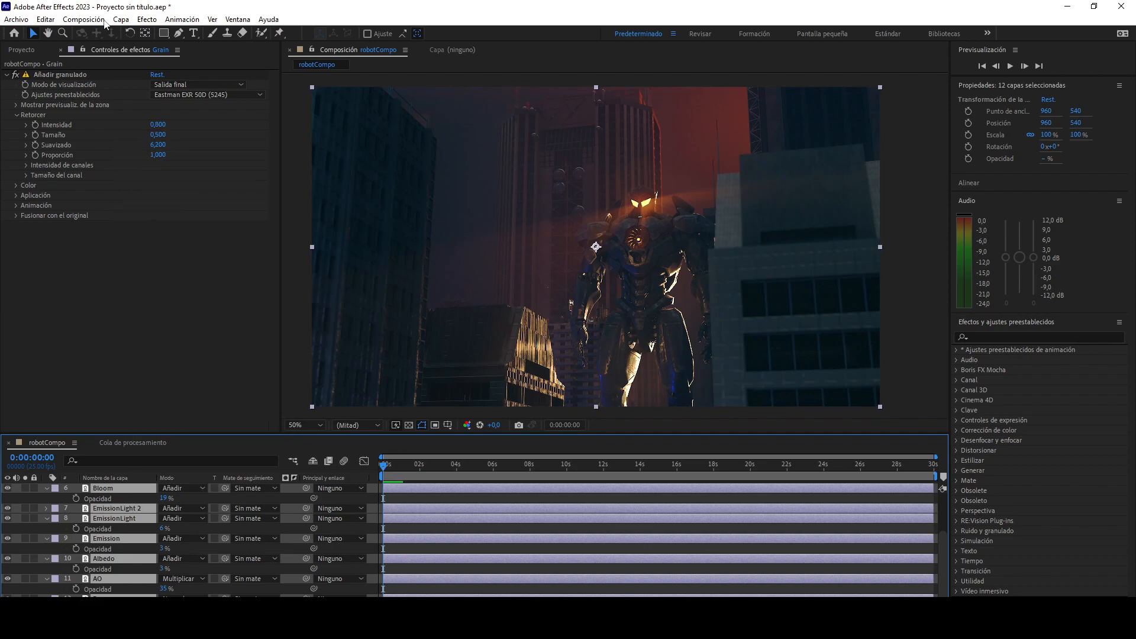
pyautogui.moveTo(121, 19)
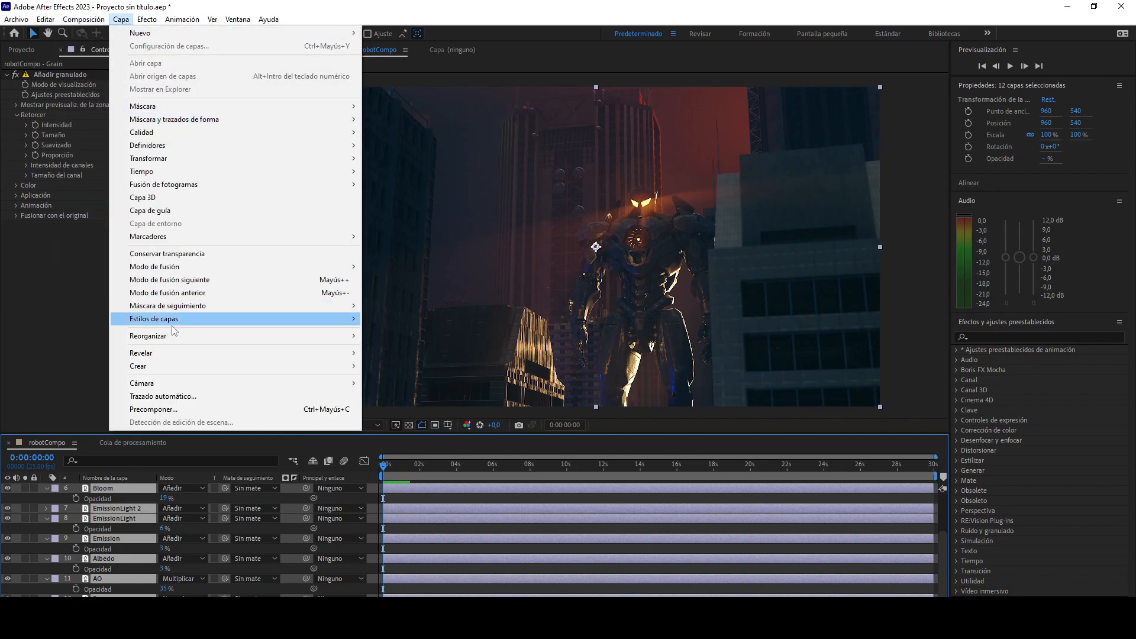
pyautogui.click(176, 409)
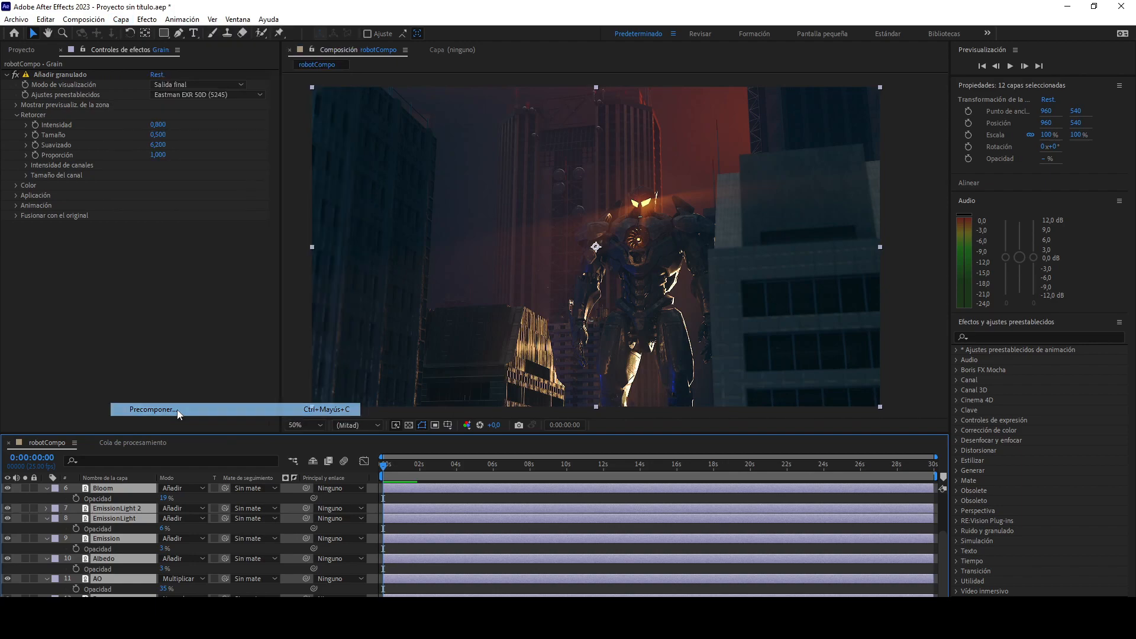
pyautogui.write('Compo')
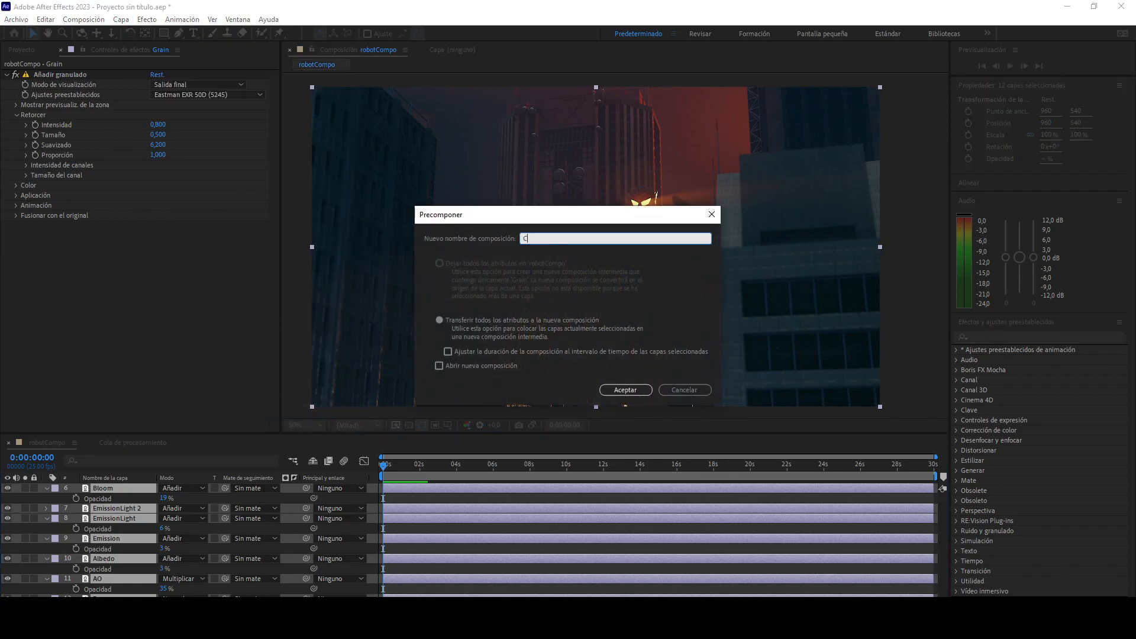
pyautogui.press('Return')
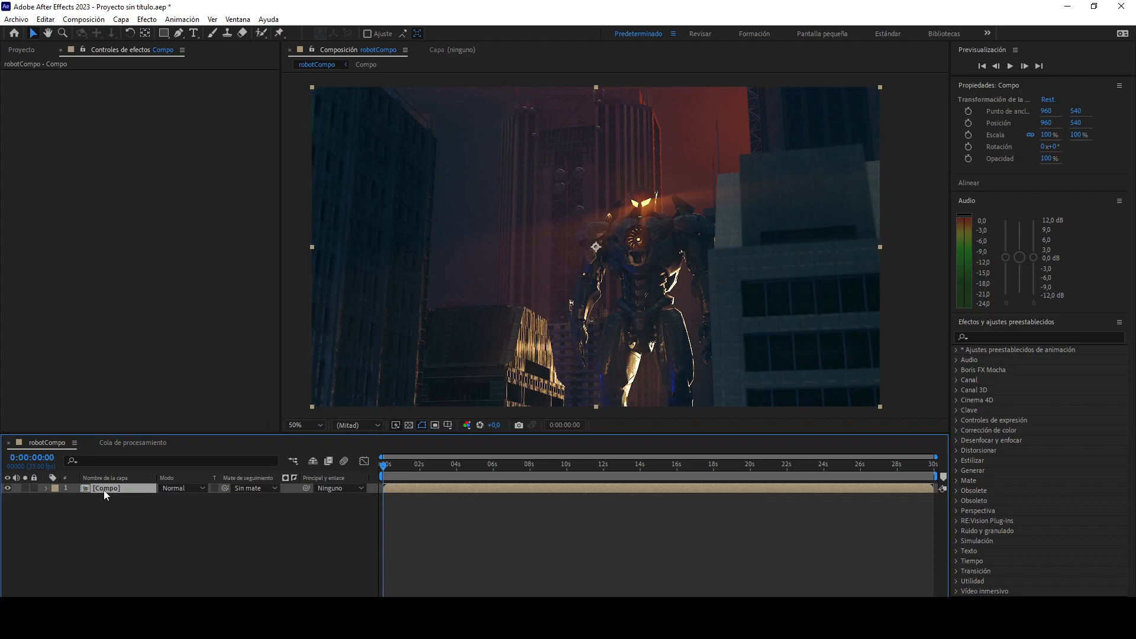
# Import letter-box-2-35-1080_alpha.png and place it above the Compo layer in robotCompo.
pyautogui.click(114, 526)
pyautogui.scroll(-1, 428, 285)
pyautogui.scroll(1, 447, 286)
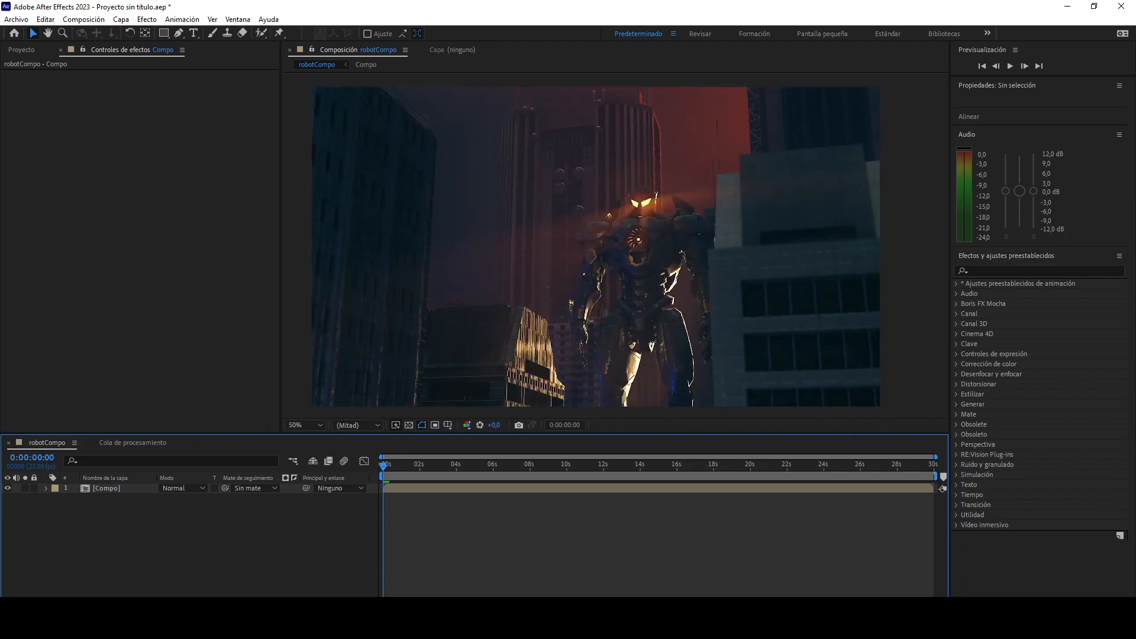
pyautogui.hotkey('alt', 'Tab')
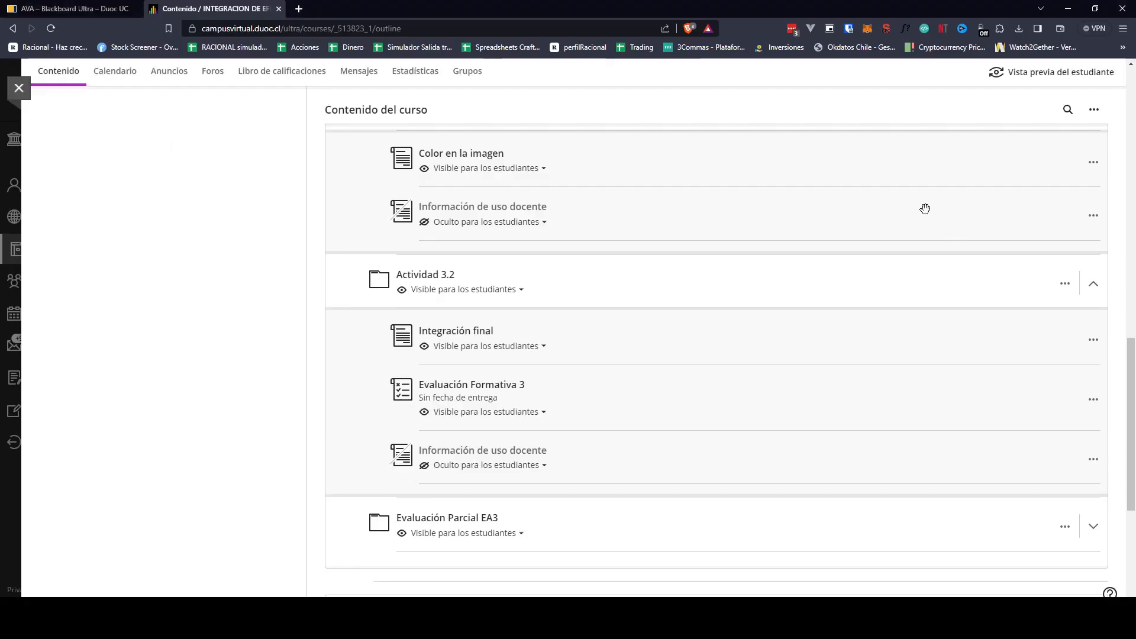
pyautogui.moveTo(381, 7); pyautogui.dragTo(1135, 119)
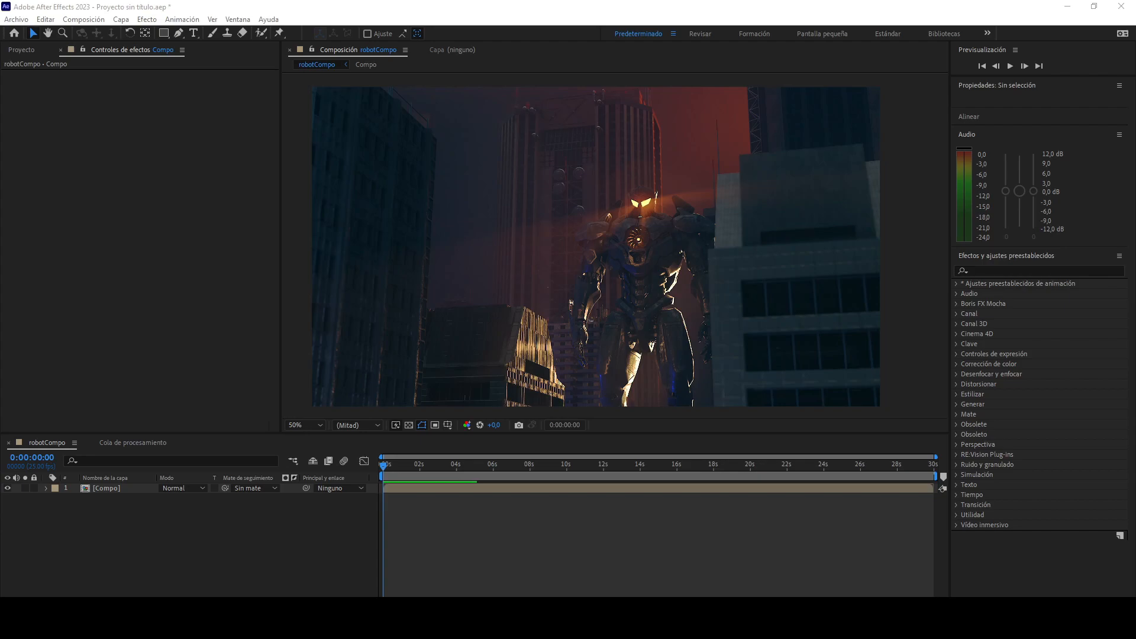
pyautogui.moveTo(306, 311); pyautogui.dragTo(105, 487)
# Inspect the letterboxed image, checking the robot, the buildings and the lower part of the frame up close.
pyautogui.press('space')
pyautogui.moveTo(713, 277); pyautogui.dragTo(767, 267)
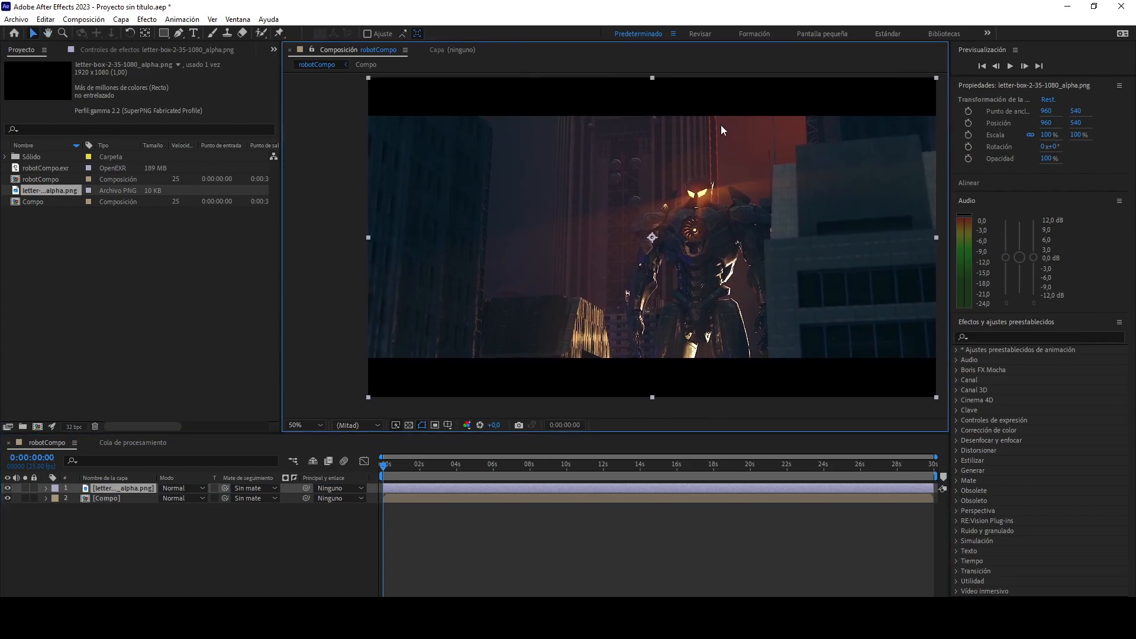
pyautogui.press('space')
pyautogui.moveTo(676, 191); pyautogui.dragTo(617, 205)
pyautogui.scroll(1, 655, 224)
pyautogui.press('space')
pyautogui.moveTo(689, 235); pyautogui.dragTo(651, 230)
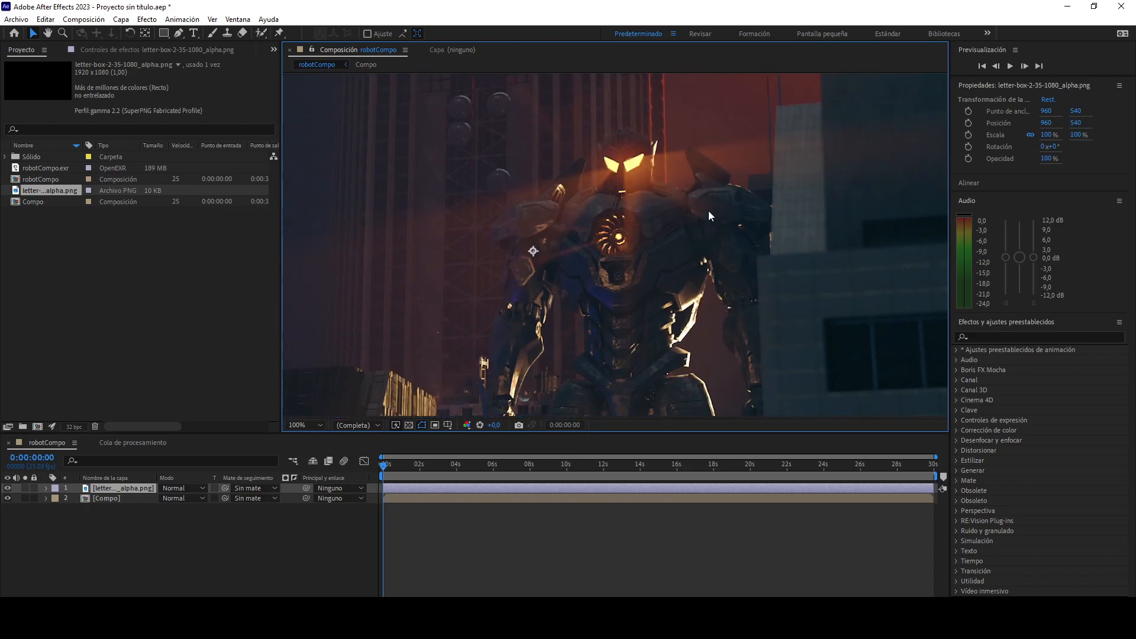
pyautogui.press('space')
pyautogui.moveTo(678, 240); pyautogui.dragTo(542, 214)
pyautogui.press('space')
pyautogui.moveTo(638, 261); pyautogui.dragTo(712, 202)
pyautogui.moveTo(596, 264); pyautogui.dragTo(722, 192)
pyautogui.moveTo(652, 296); pyautogui.dragTo(628, 361)
pyautogui.press('space')
pyautogui.moveTo(703, 197); pyautogui.dragTo(655, 249)
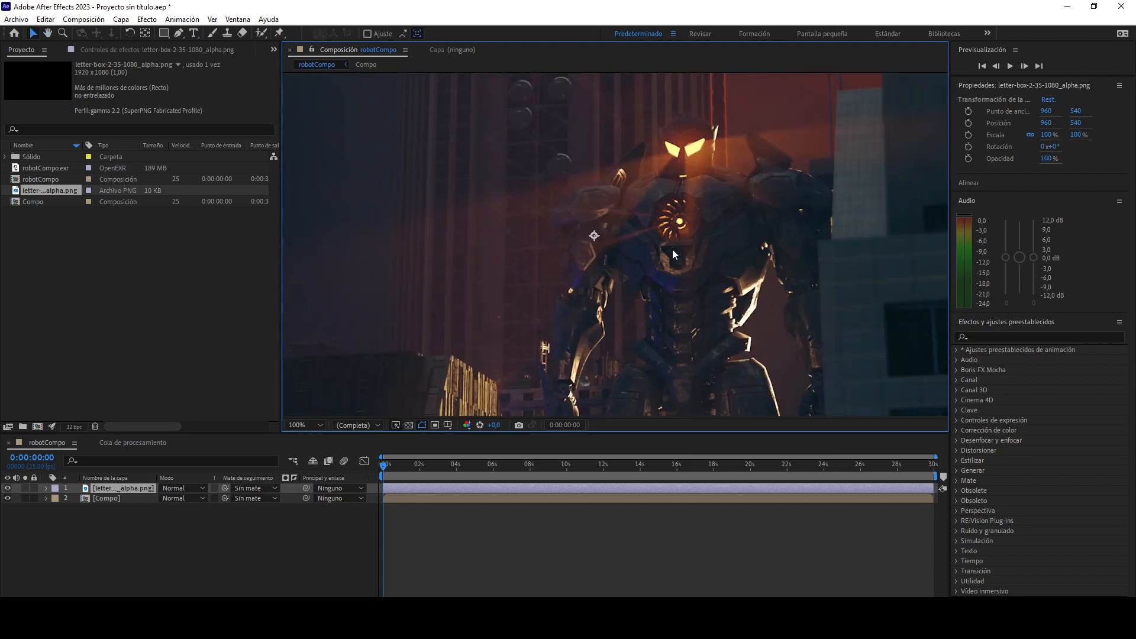
pyautogui.press('space')
pyautogui.moveTo(650, 261); pyautogui.dragTo(451, 216)
pyautogui.press('space')
pyautogui.moveTo(583, 271); pyautogui.dragTo(634, 229)
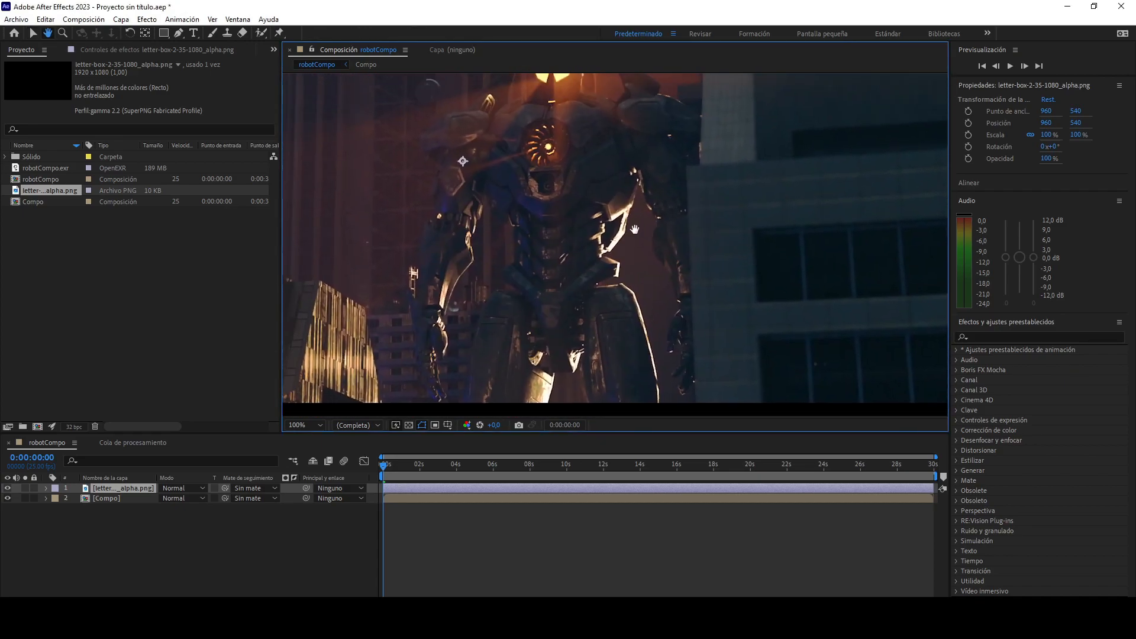
# Open the Compo precomposition and hide its Grain layer.
pyautogui.click(116, 498)
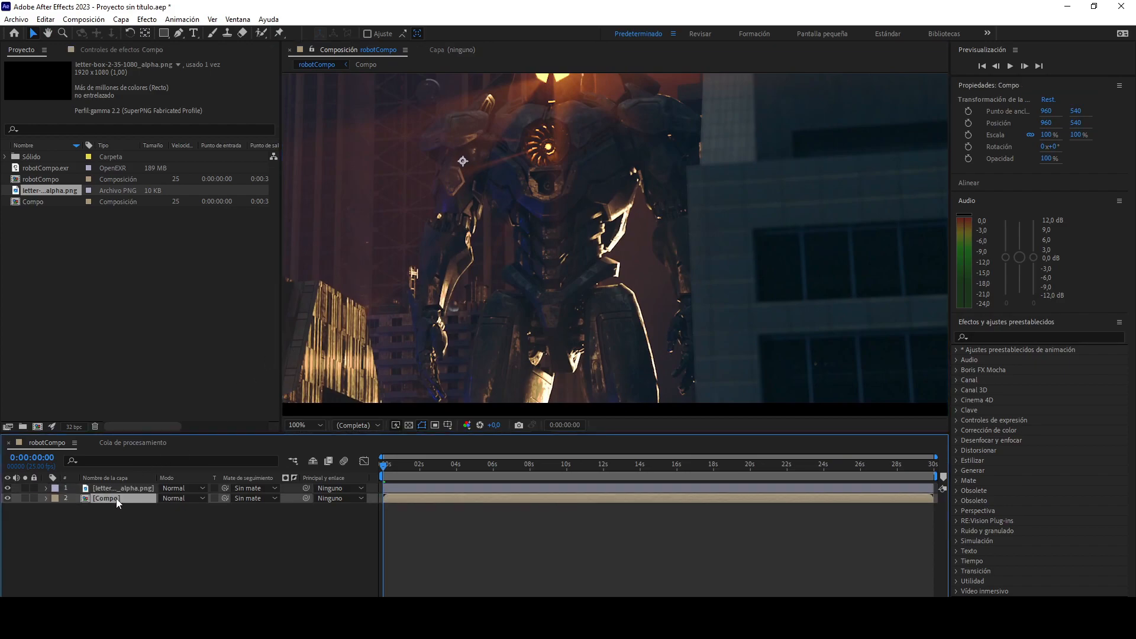
pyautogui.moveTo(482, 200); pyautogui.dragTo(517, 240)
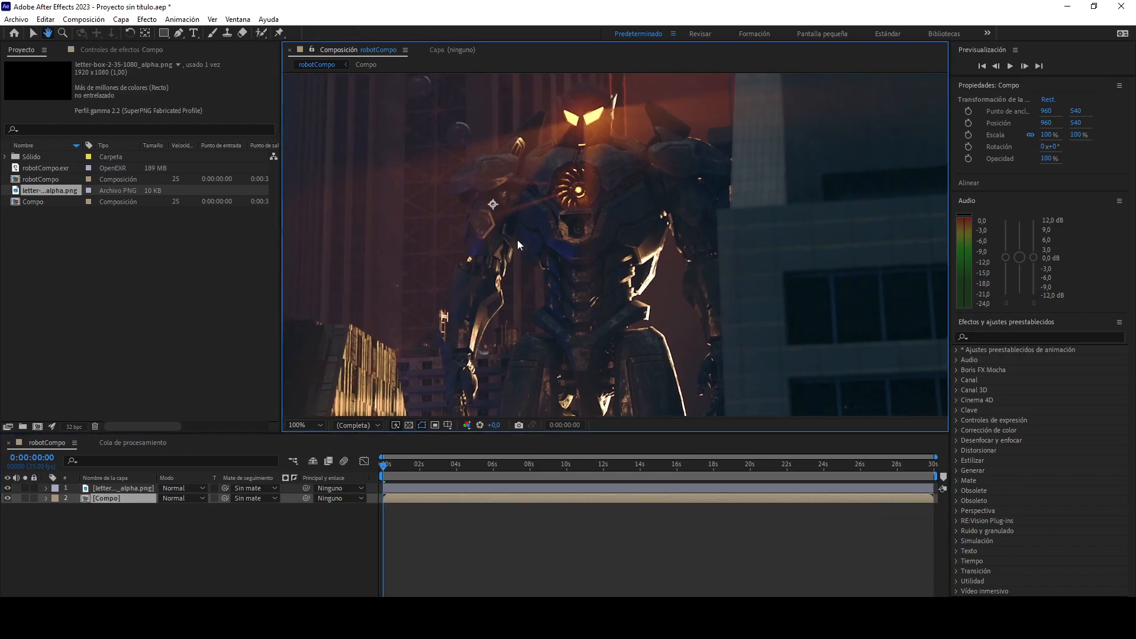
pyautogui.doubleClick(119, 498)
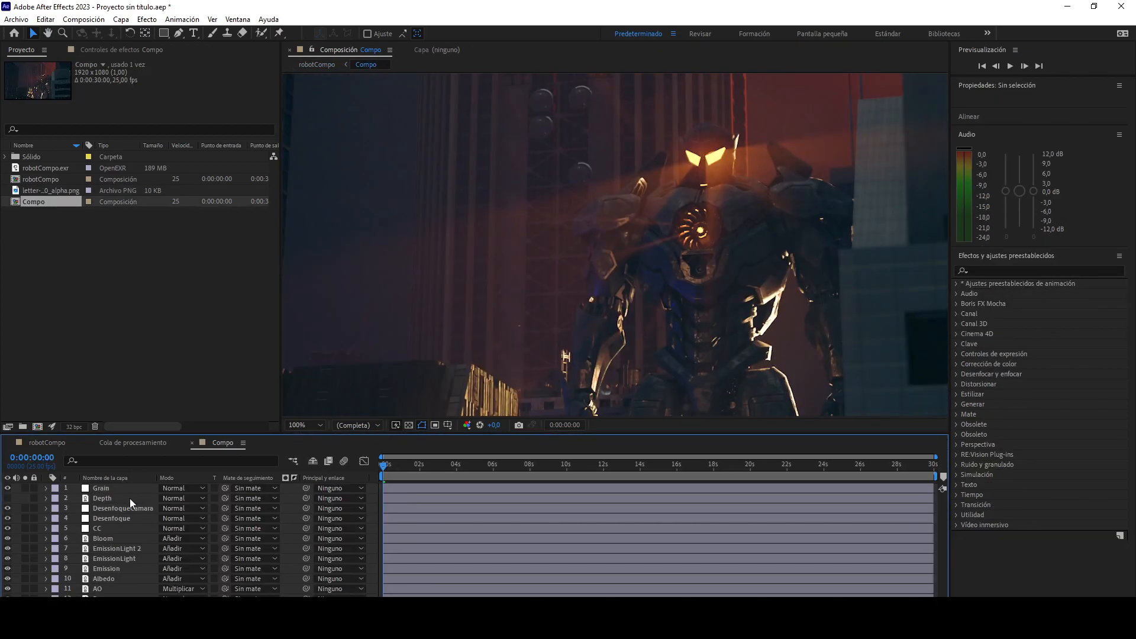
pyautogui.scroll(-4, 687, 215)
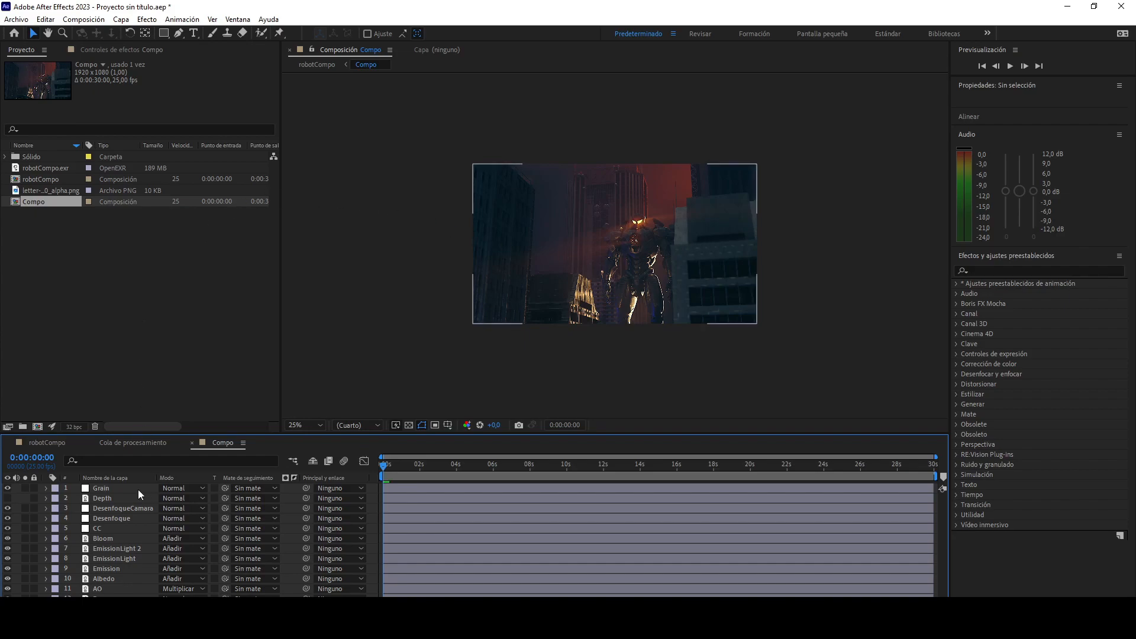
pyautogui.click(7, 499)
pyautogui.click(7, 488)
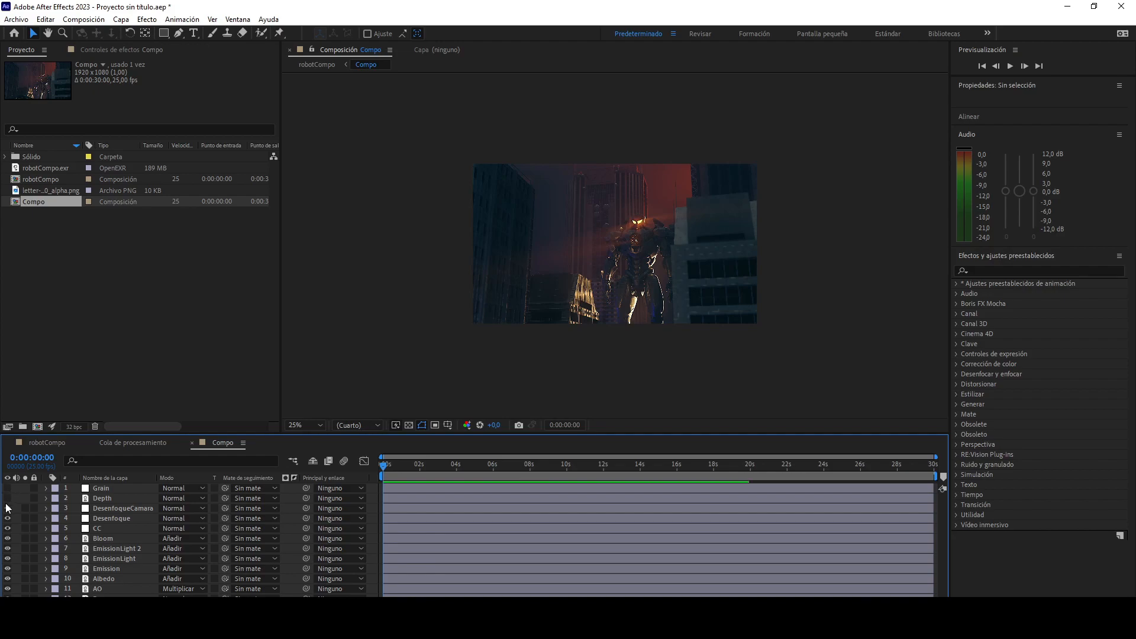
# Create an adjustment layer named LensFlare directly below the Grain layer.
pyautogui.press('.')
pyautogui.click(122, 20)
pyautogui.moveTo(146, 34)
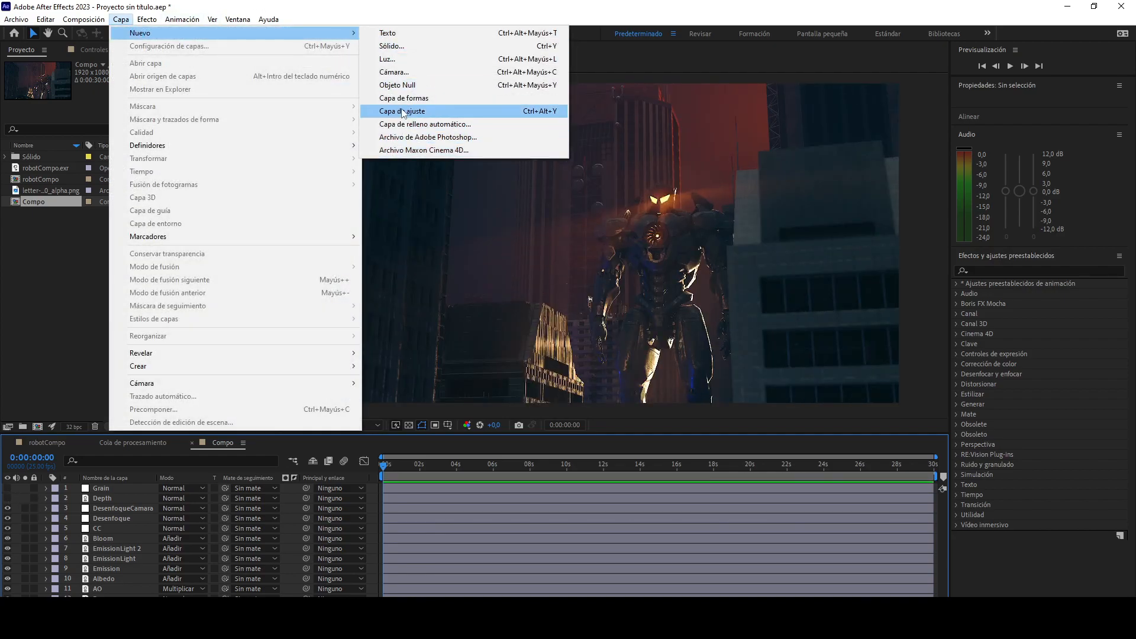
pyautogui.click(402, 111)
pyautogui.moveTo(125, 519); pyautogui.dragTo(118, 507)
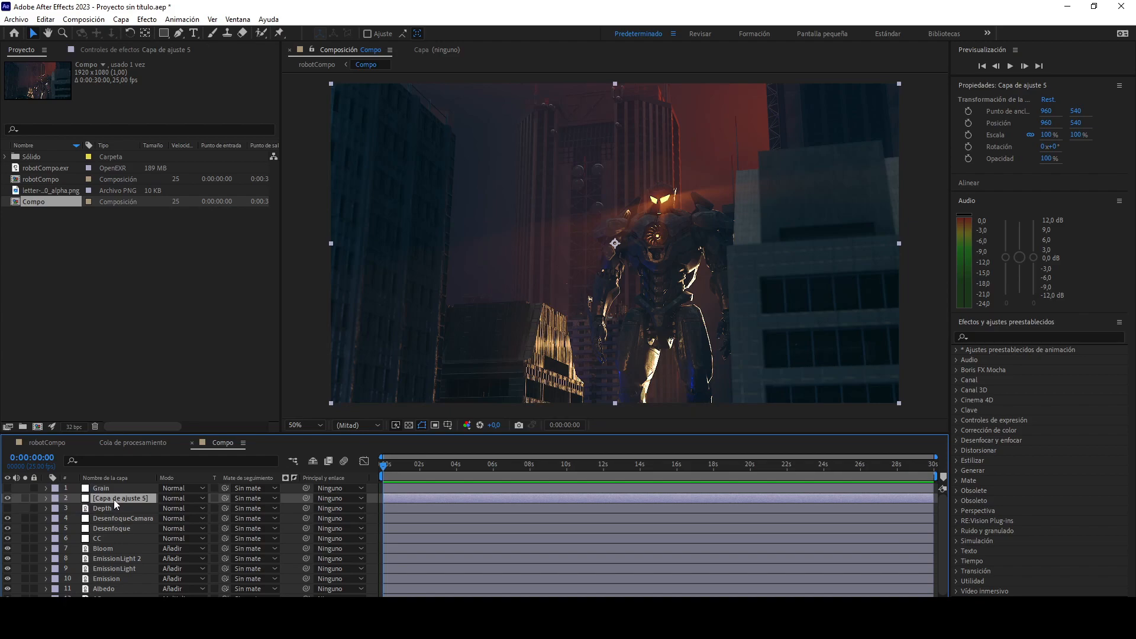
pyautogui.press('Return')
pyautogui.write('LensFlare')
pyautogui.press('Return')
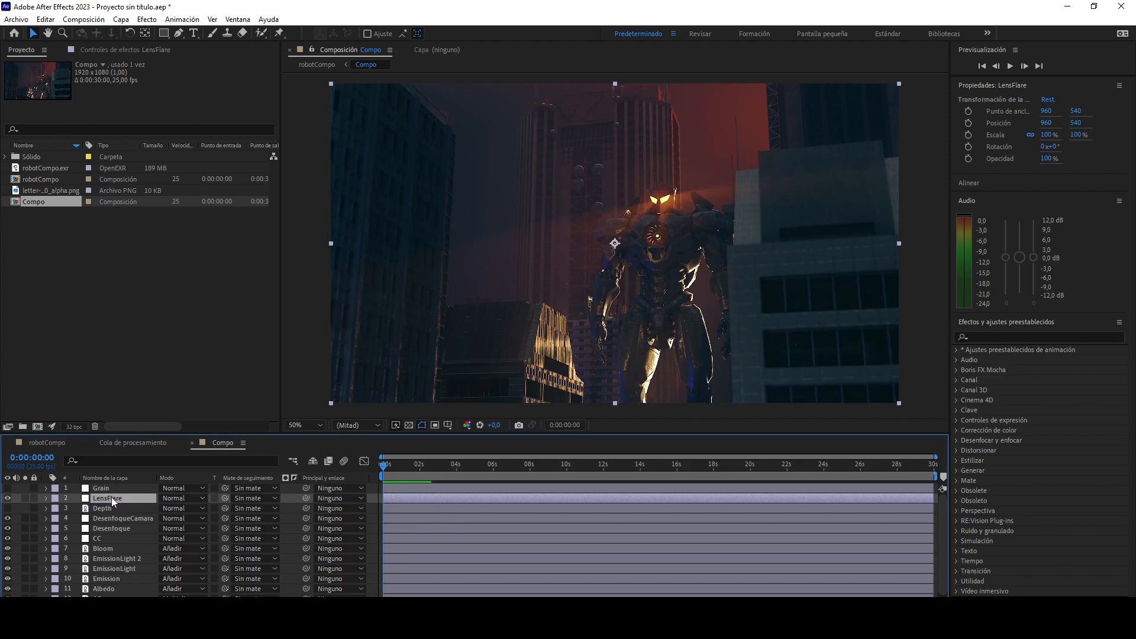
# Apply the Destello de lente effect to the LensFlare layer and move its flare centre onto the robot's eyes, at about 1122, 390.
pyautogui.click(147, 18)
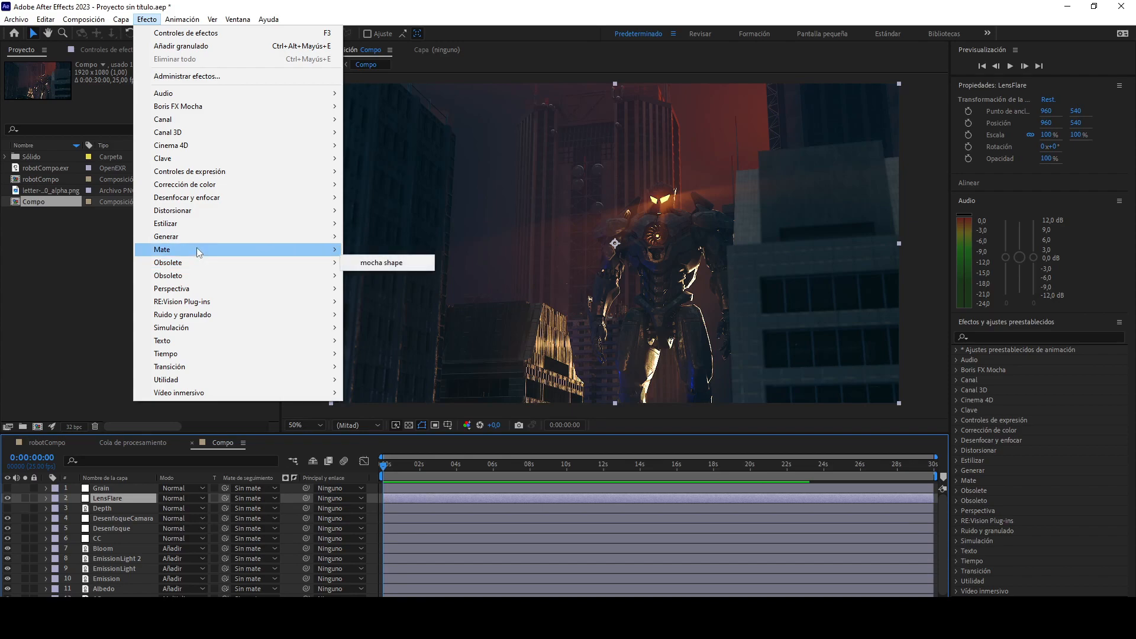
pyautogui.moveTo(202, 239)
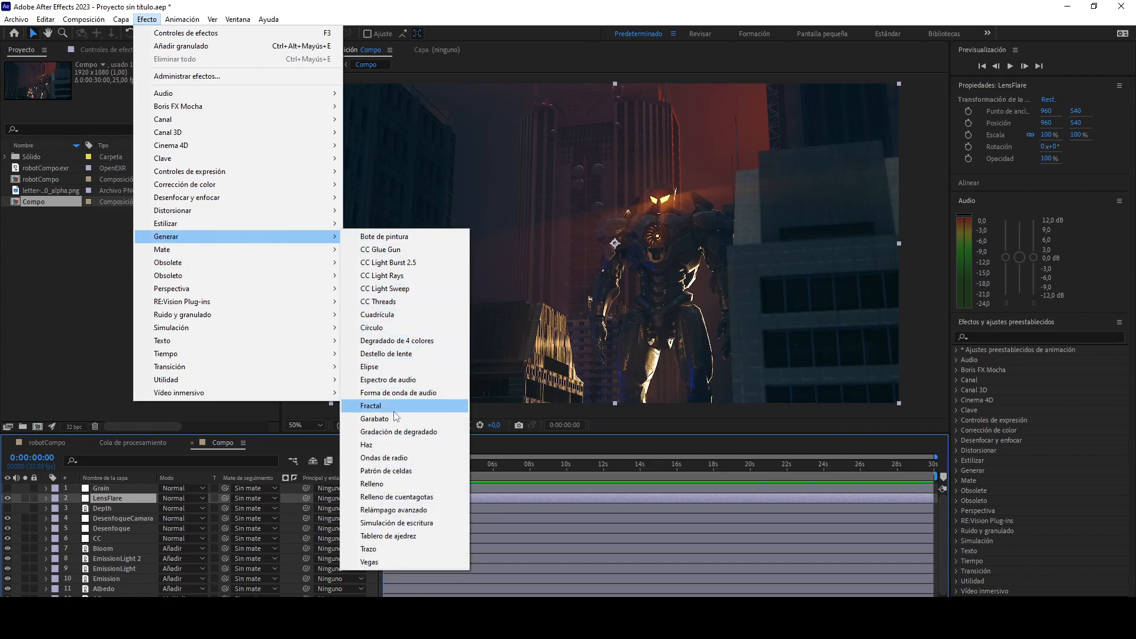
pyautogui.click(406, 355)
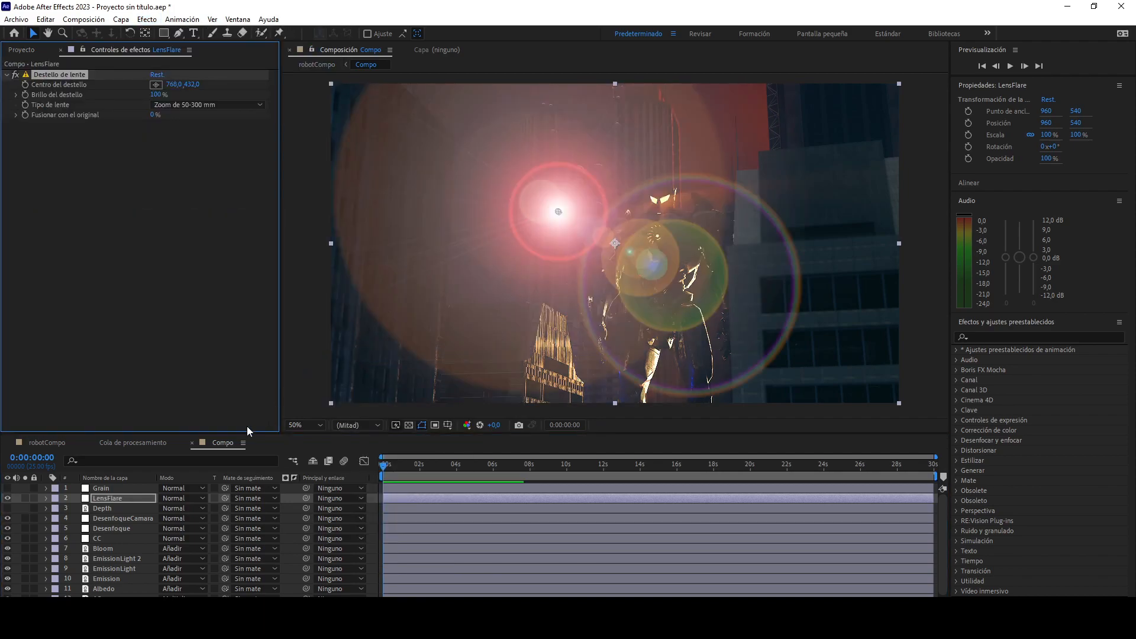
pyautogui.moveTo(558, 211); pyautogui.dragTo(663, 200)
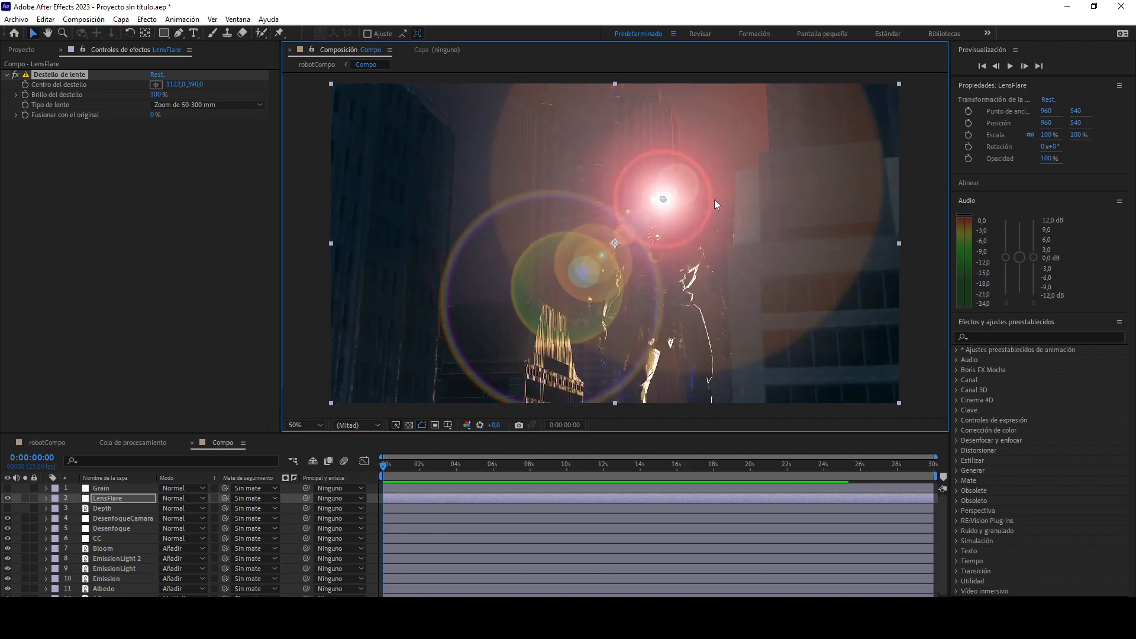
# Refine the Destello de lente effect with its centre at 1111, 400, the Objetivo fijo de 35 mm lens type and 60% brightness.
pyautogui.scroll(1, 715, 199)
pyautogui.moveTo(712, 155); pyautogui.dragTo(705, 161)
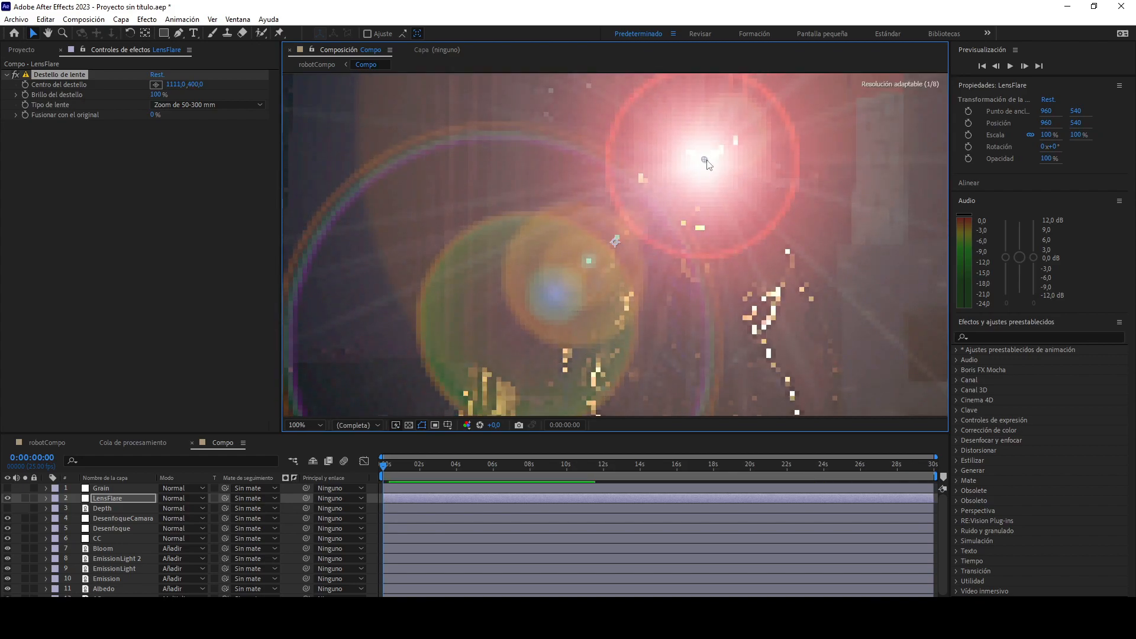
pyautogui.click(189, 104)
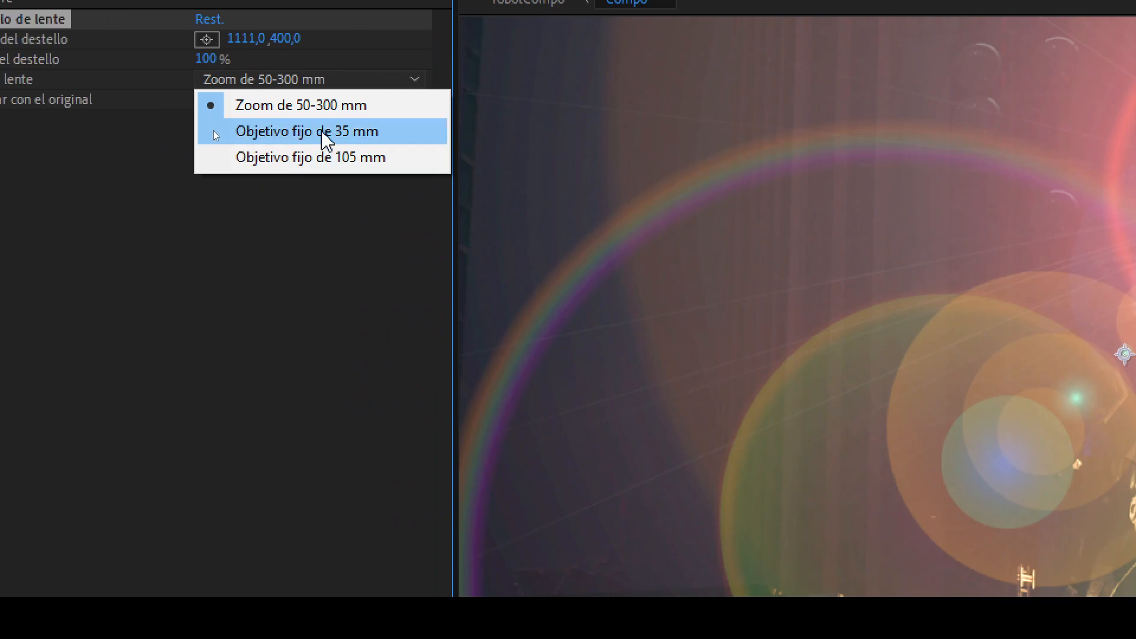
pyautogui.click(325, 132)
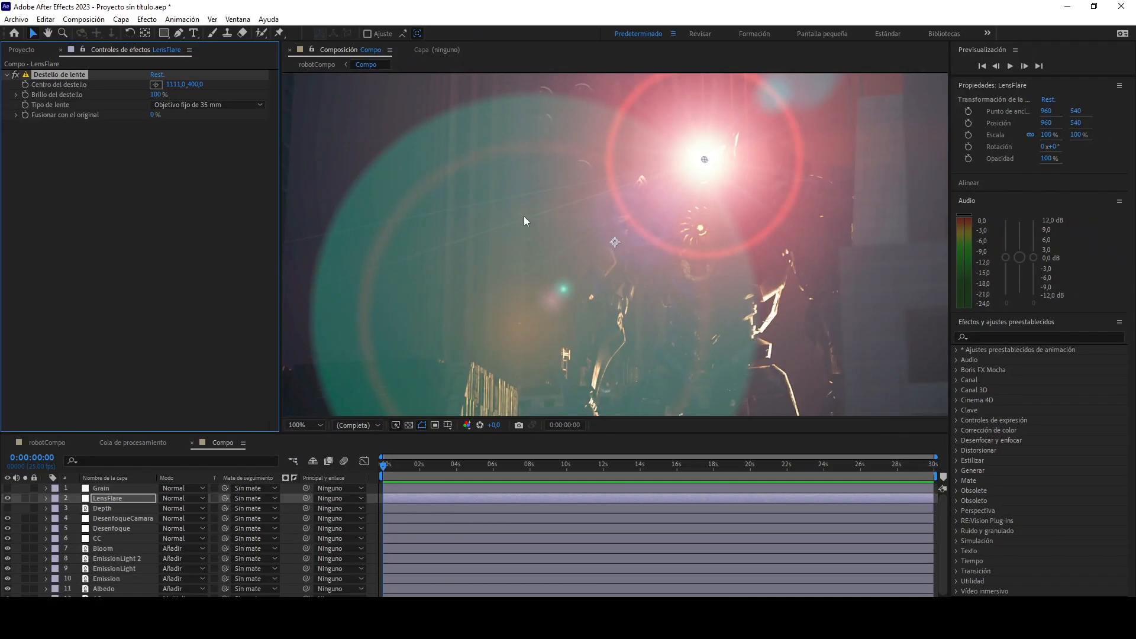
pyautogui.moveTo(155, 94); pyautogui.dragTo(115, 100)
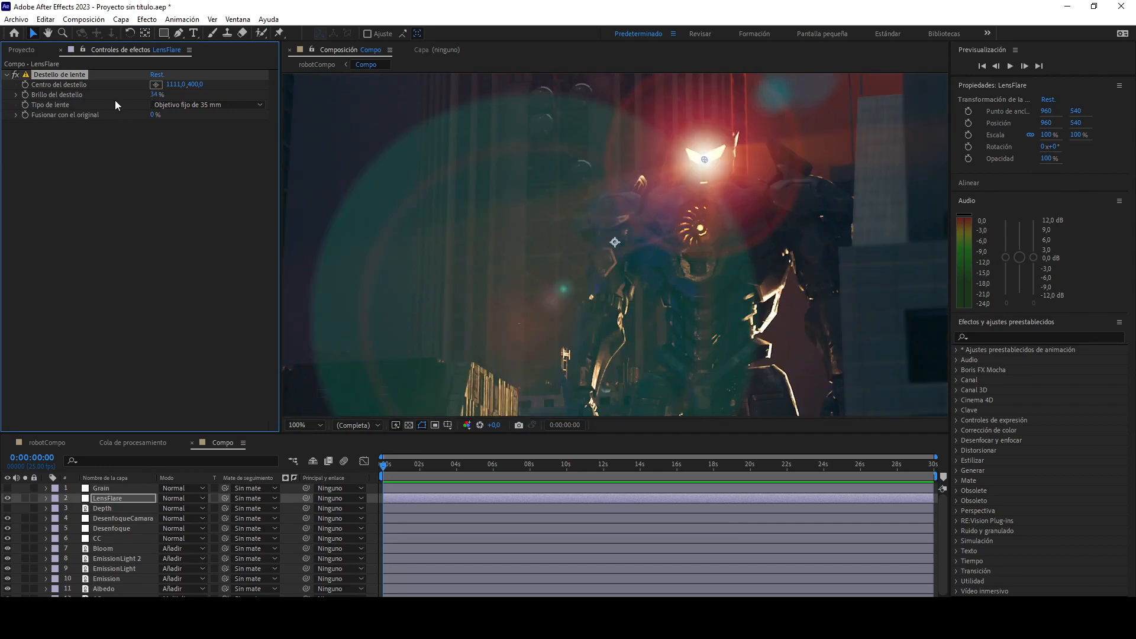
pyautogui.moveTo(154, 95); pyautogui.dragTo(172, 98)
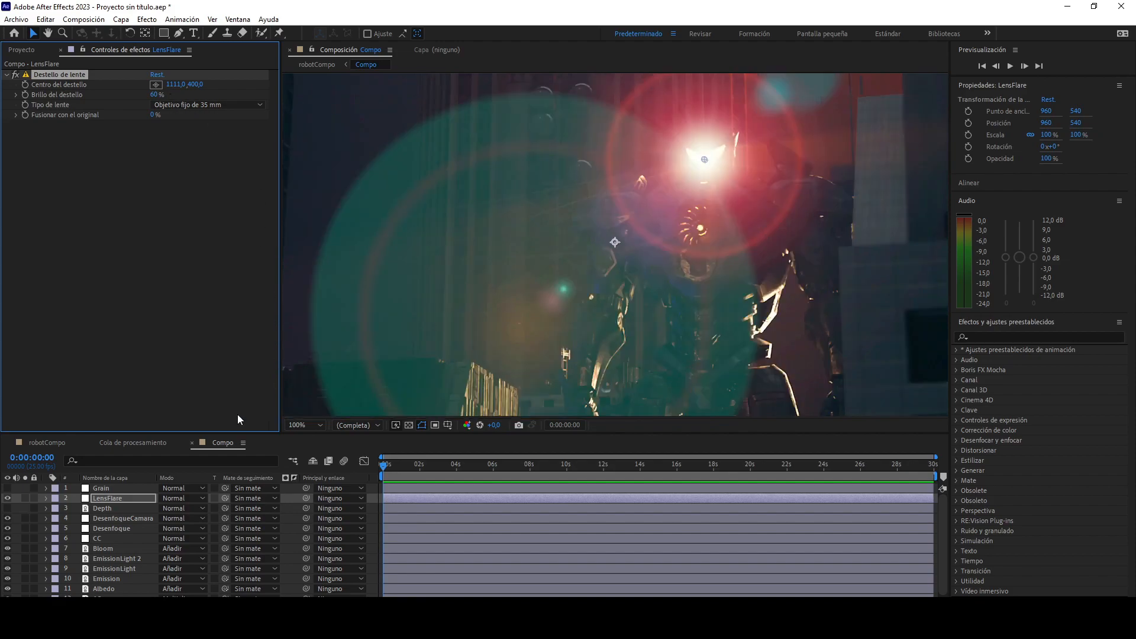
# Set the LensFlare layer's blending mode to Añadir and its opacity to 5%.
pyautogui.click(94, 498)
pyautogui.press('t')
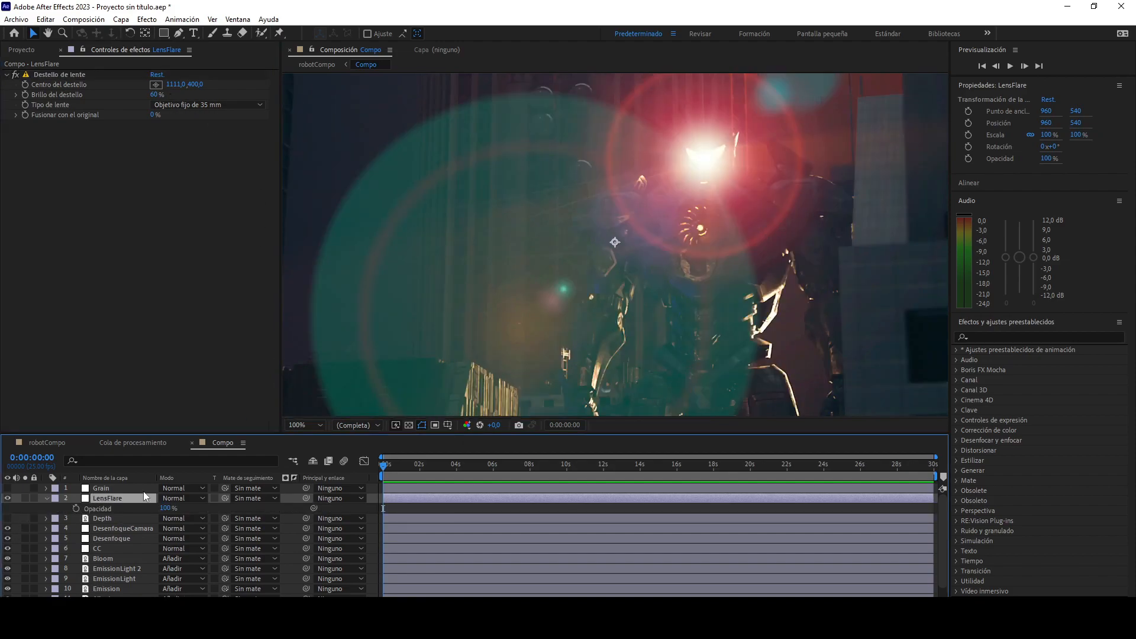
pyautogui.click(176, 503)
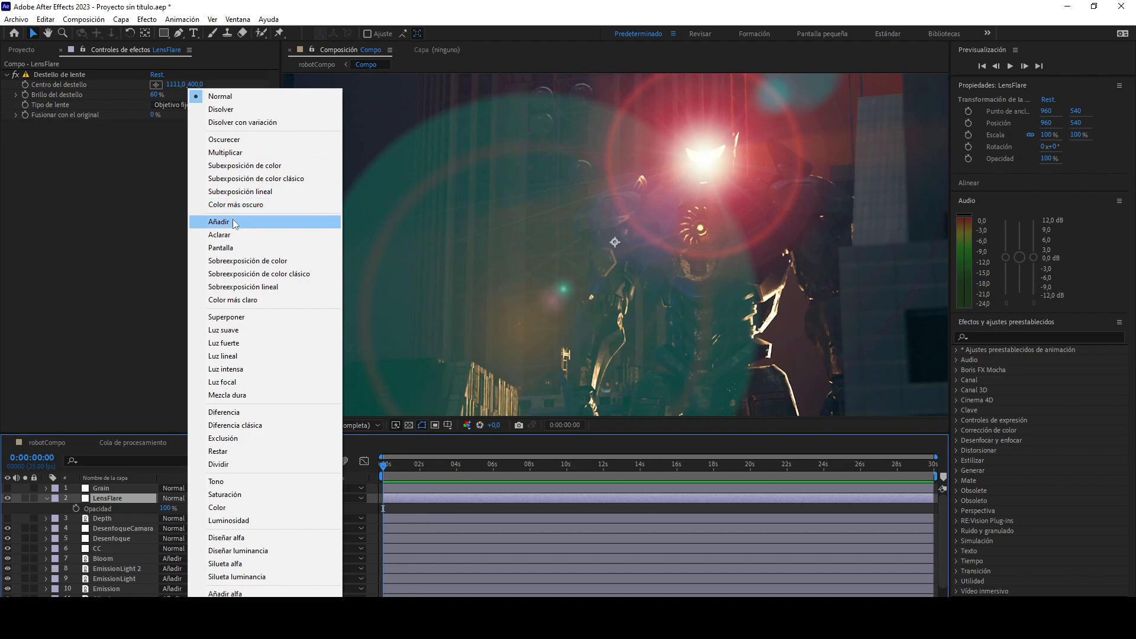
pyautogui.click(233, 222)
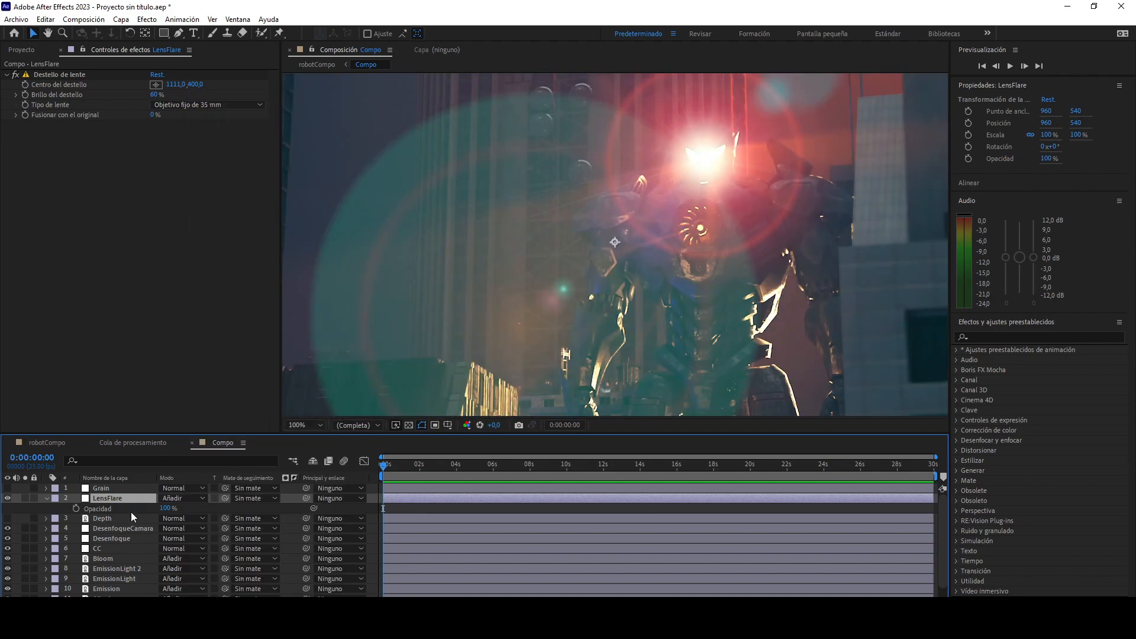
pyautogui.click(168, 508)
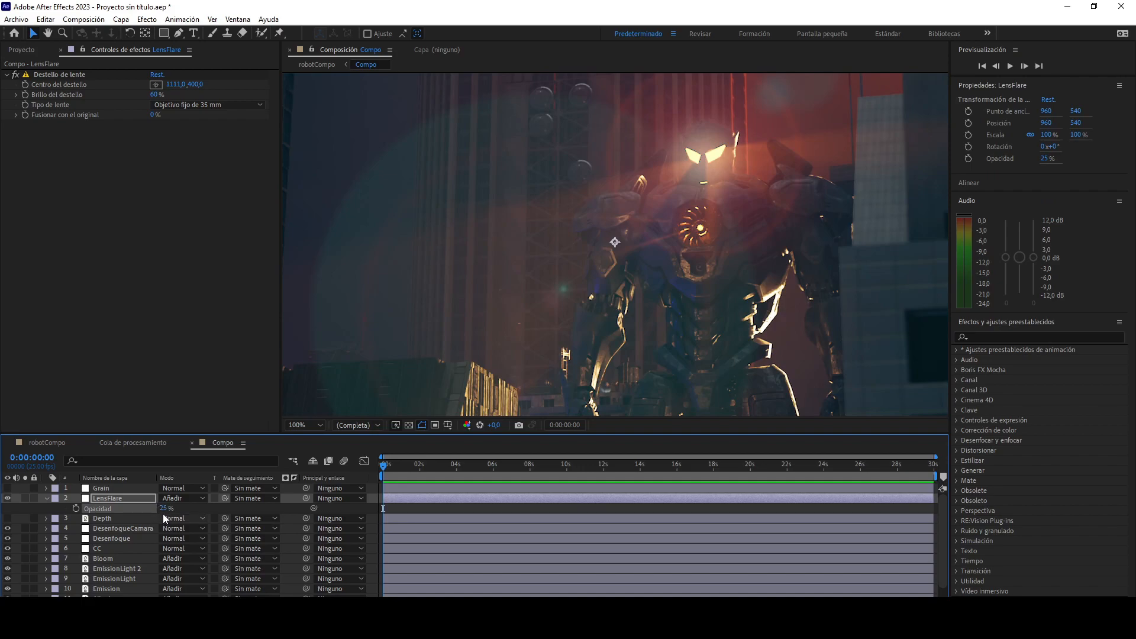
pyautogui.click(163, 508)
pyautogui.write('5')
pyautogui.press('Return')
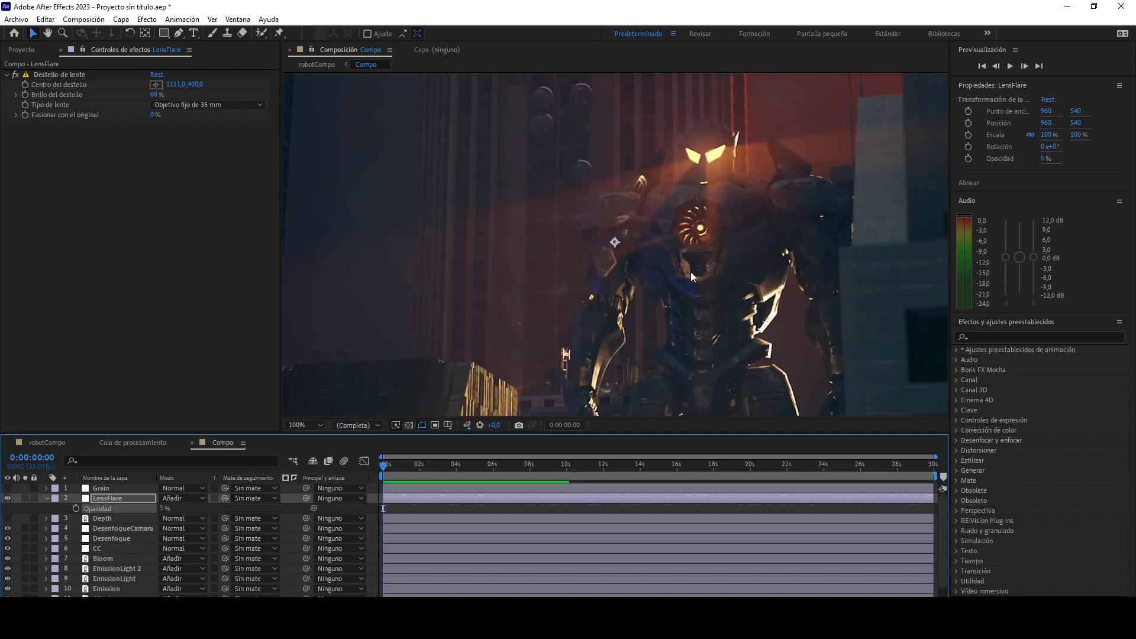
# Try the Luz suave blending mode on the LensFlare layer and undo it.
pyautogui.click(171, 499)
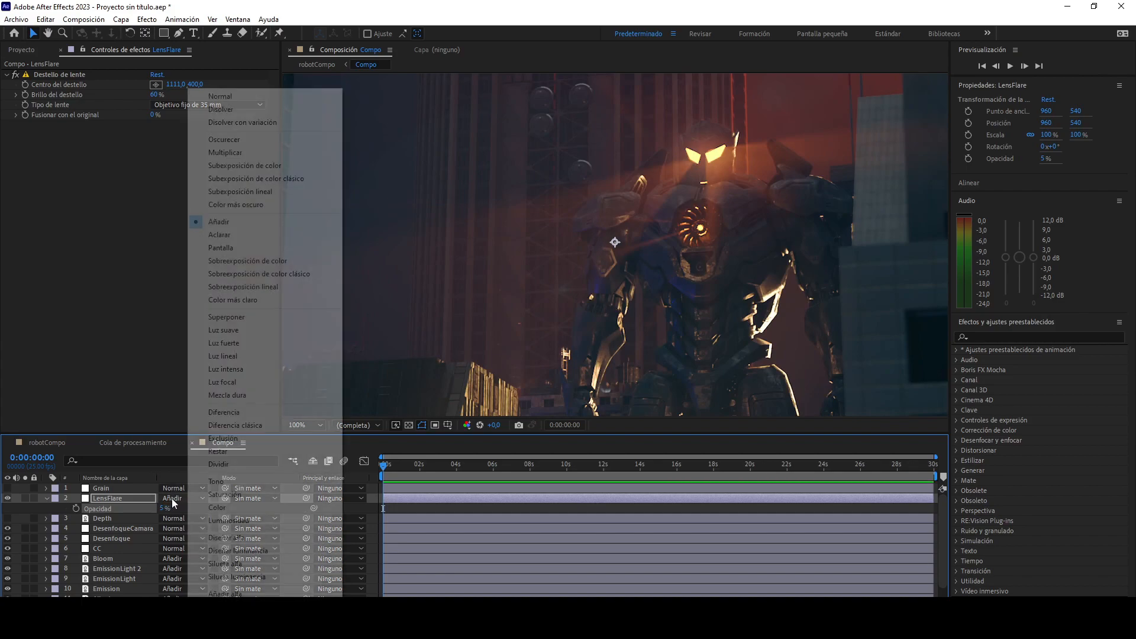
pyautogui.click(238, 329)
pyautogui.hotkey('ctrl', 'z')
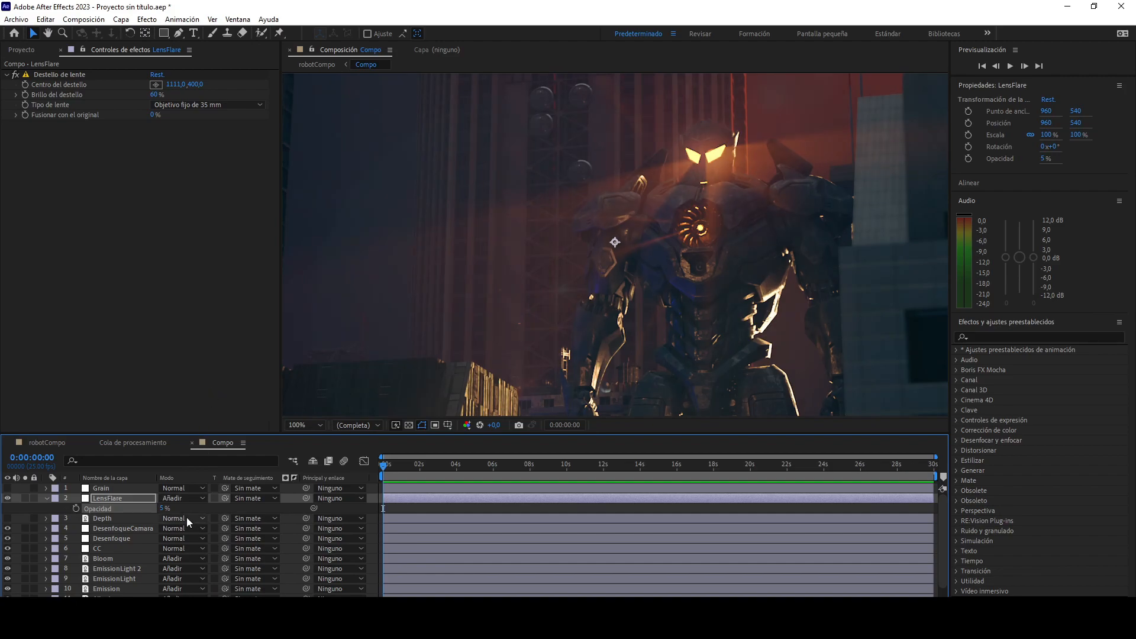
# Set the LensFlare layer's opacity to 7% and check the flare around the robot's eyes.
pyautogui.click(161, 508)
pyautogui.write('7')
pyautogui.press('Return')
pyautogui.scroll(-1, 551, 258)
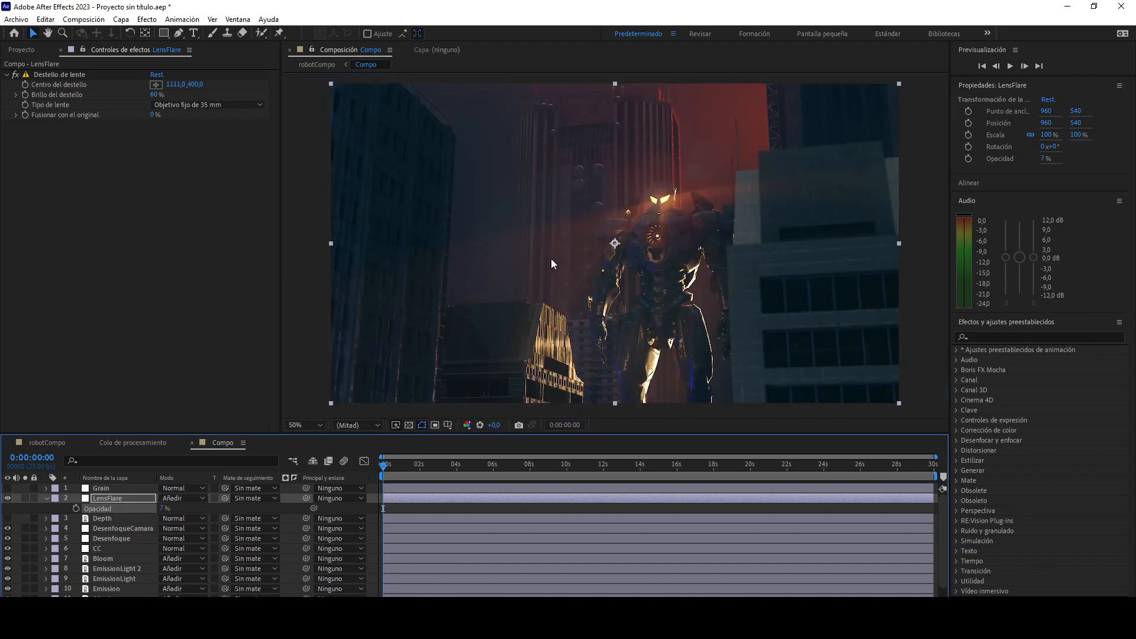
pyautogui.moveTo(679, 231); pyautogui.dragTo(619, 270)
pyautogui.scroll(2, 619, 269)
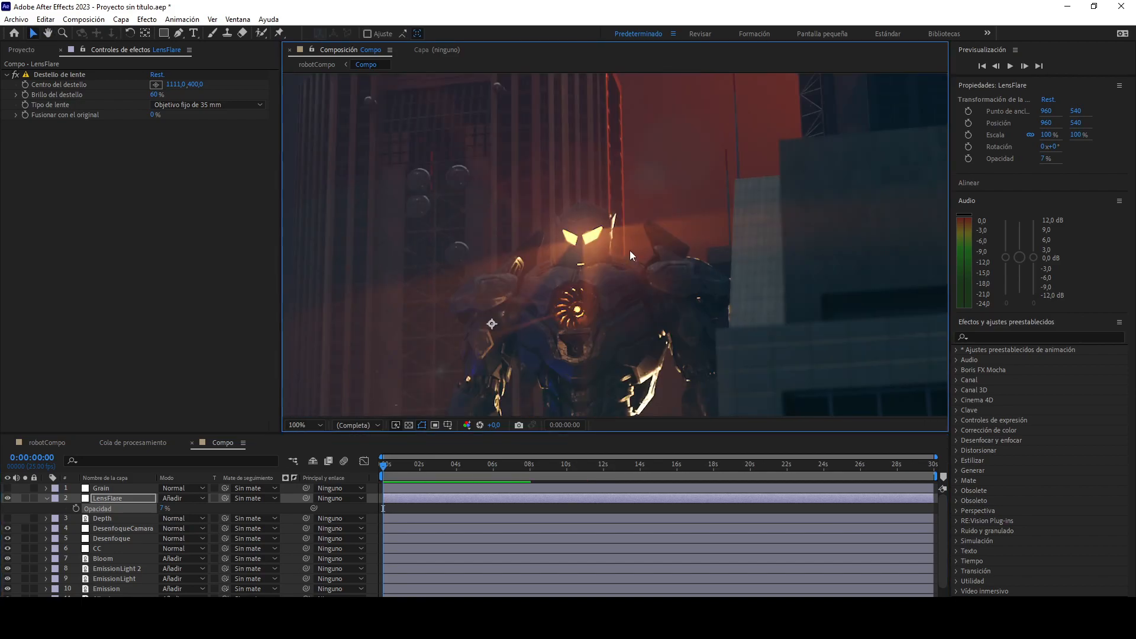
pyautogui.scroll(-2, 678, 290)
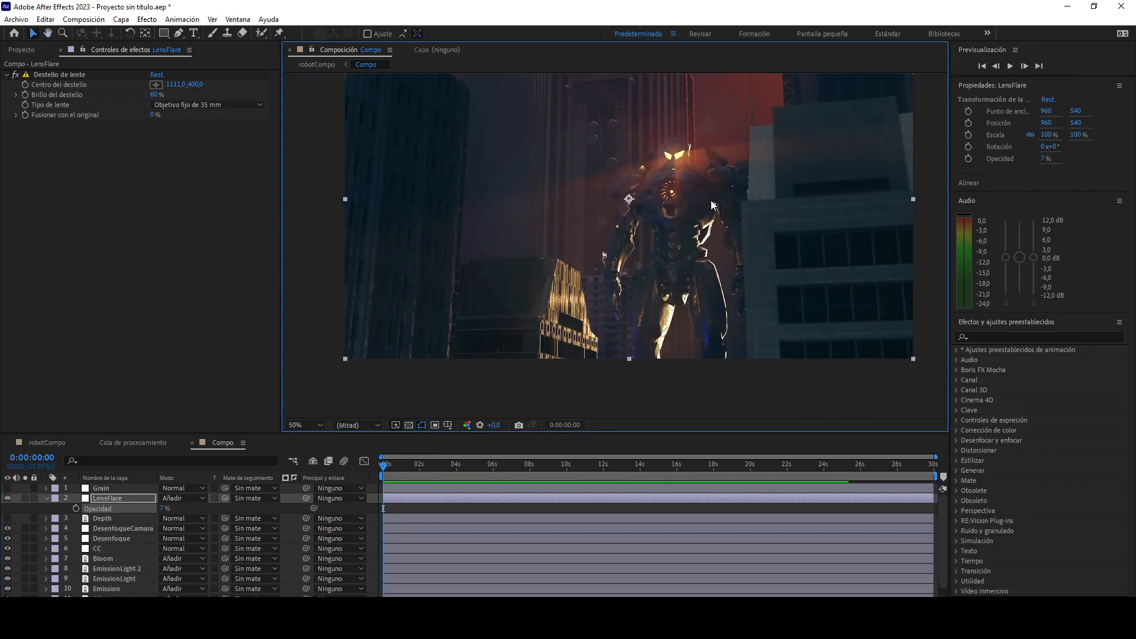
pyautogui.moveTo(649, 247); pyautogui.dragTo(615, 256)
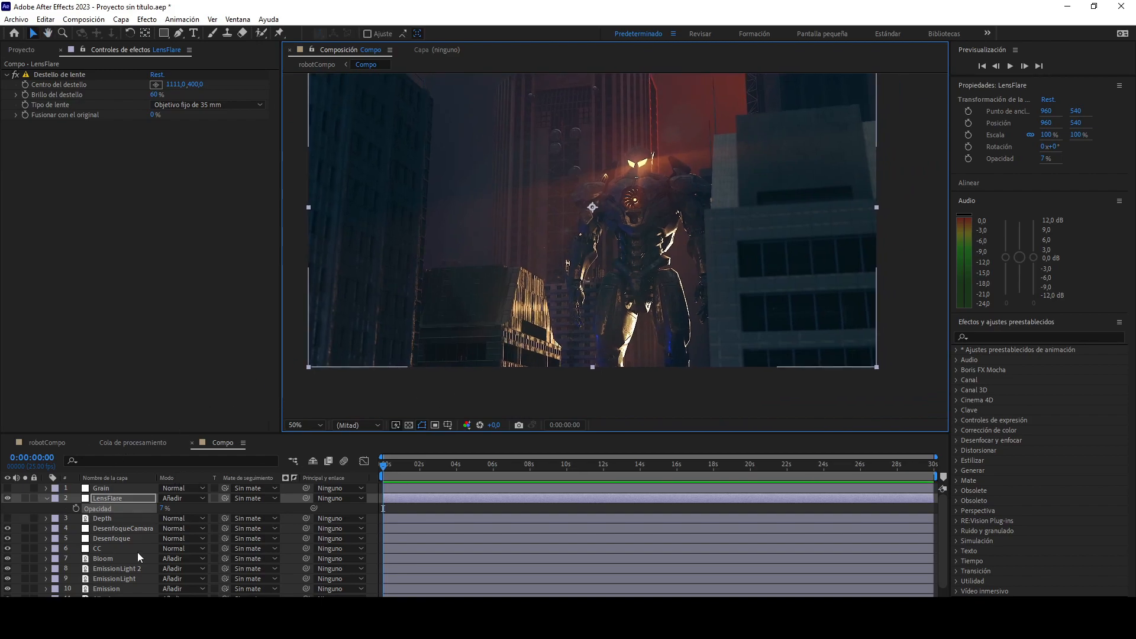
# Set the EmissionLight layer's opacity to 8%.
pyautogui.click(106, 578)
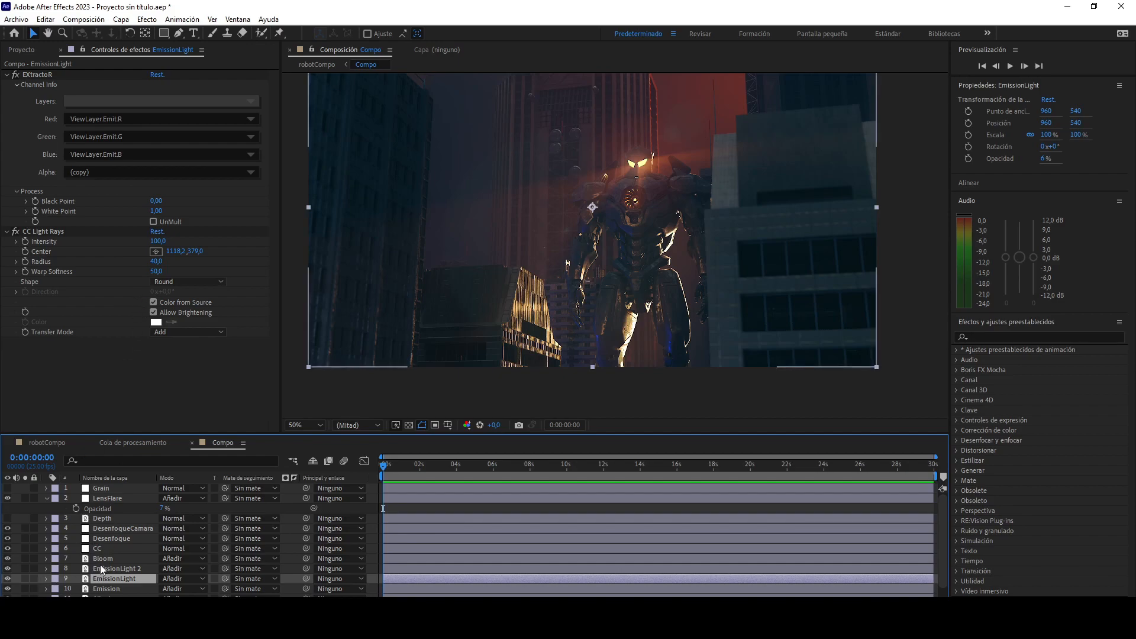
pyautogui.press('t')
pyautogui.click(164, 589)
pyautogui.write('8')
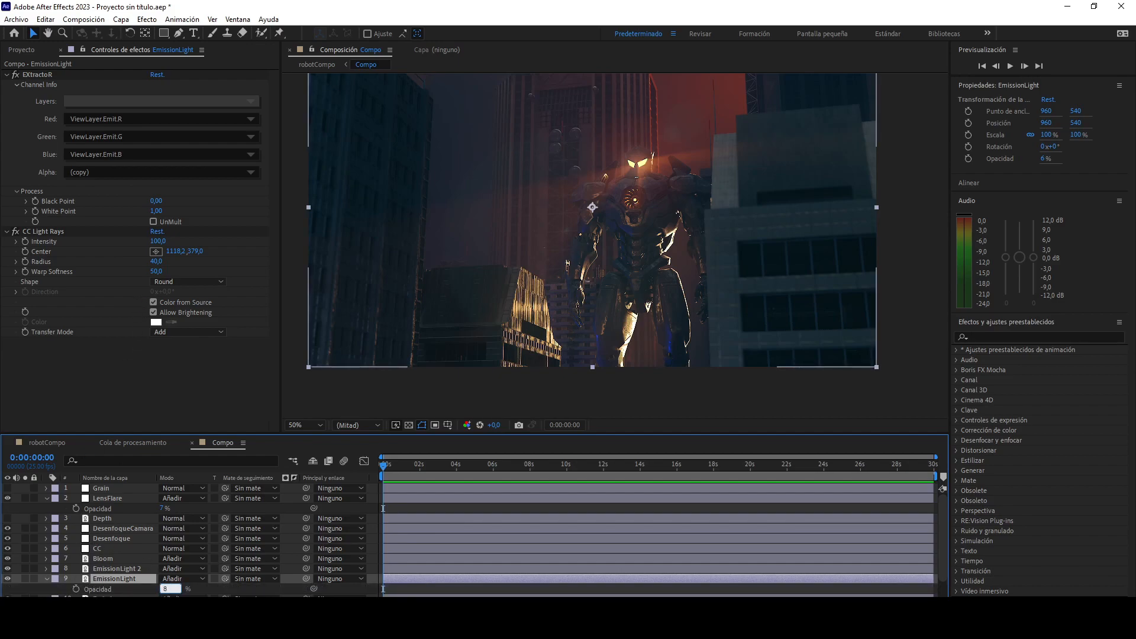
pyautogui.press('Return')
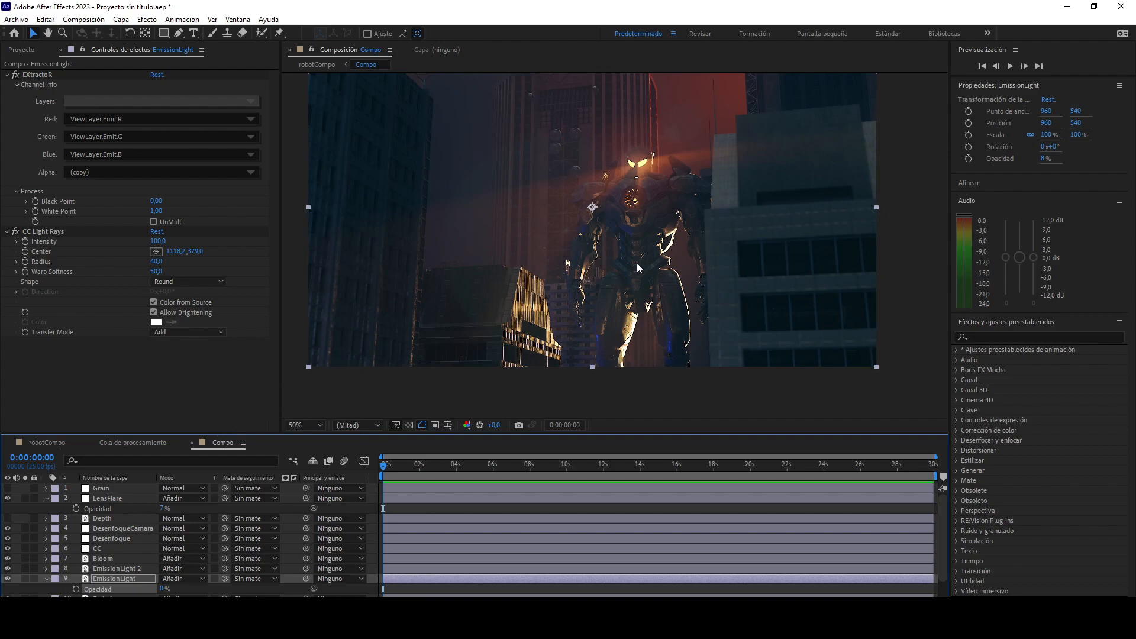
# Inspect the robot's eyes, chest, arms and legs up close and within the whole frame to judge the light rays and flare.
pyautogui.scroll(2, 639, 268)
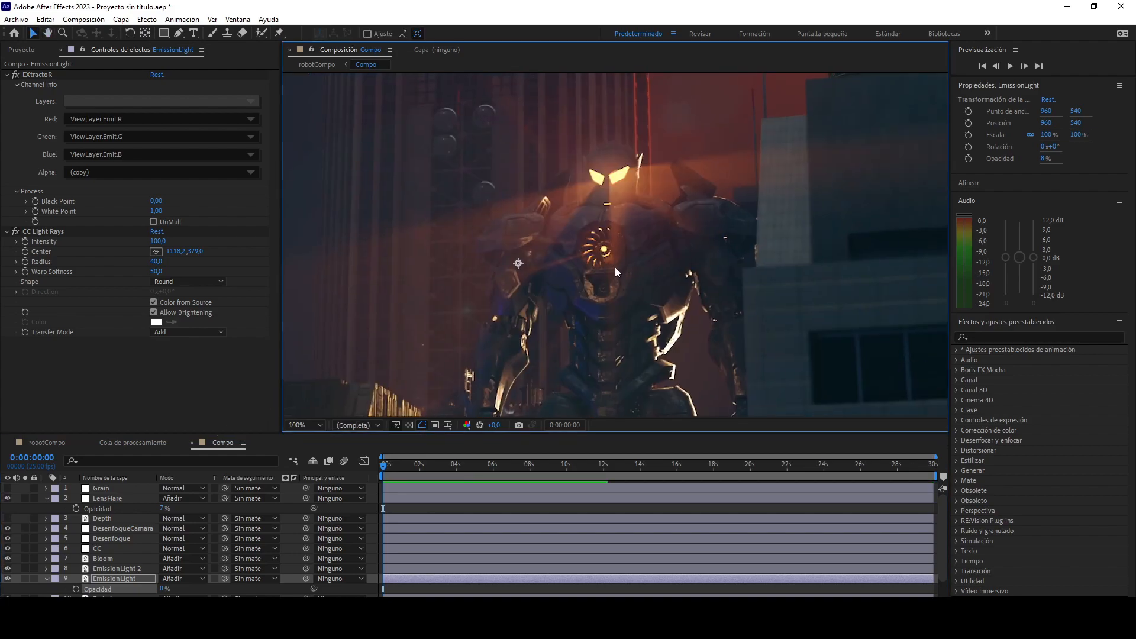
pyautogui.moveTo(615, 268); pyautogui.dragTo(661, 178)
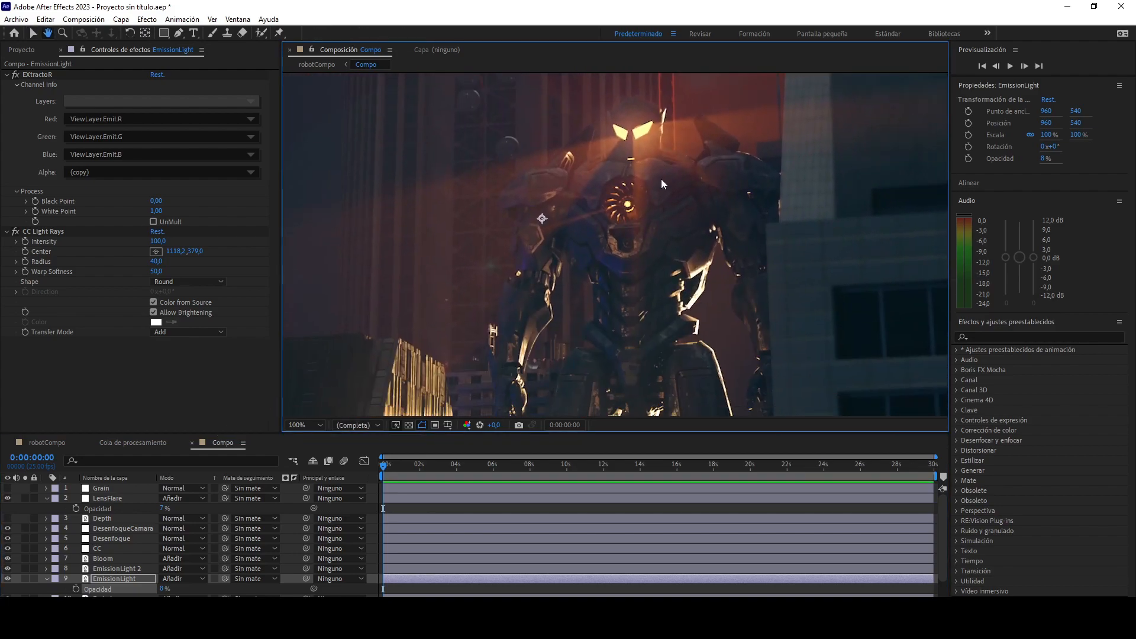
pyautogui.scroll(-3, 651, 265)
pyautogui.scroll(2, 637, 291)
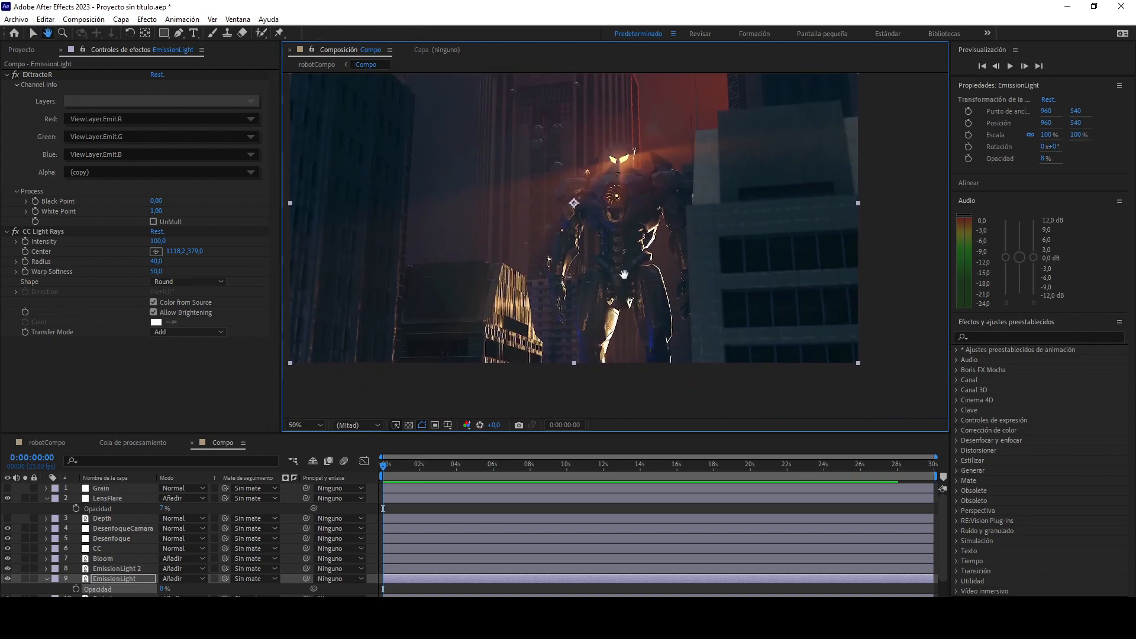
pyautogui.scroll(4, 624, 274)
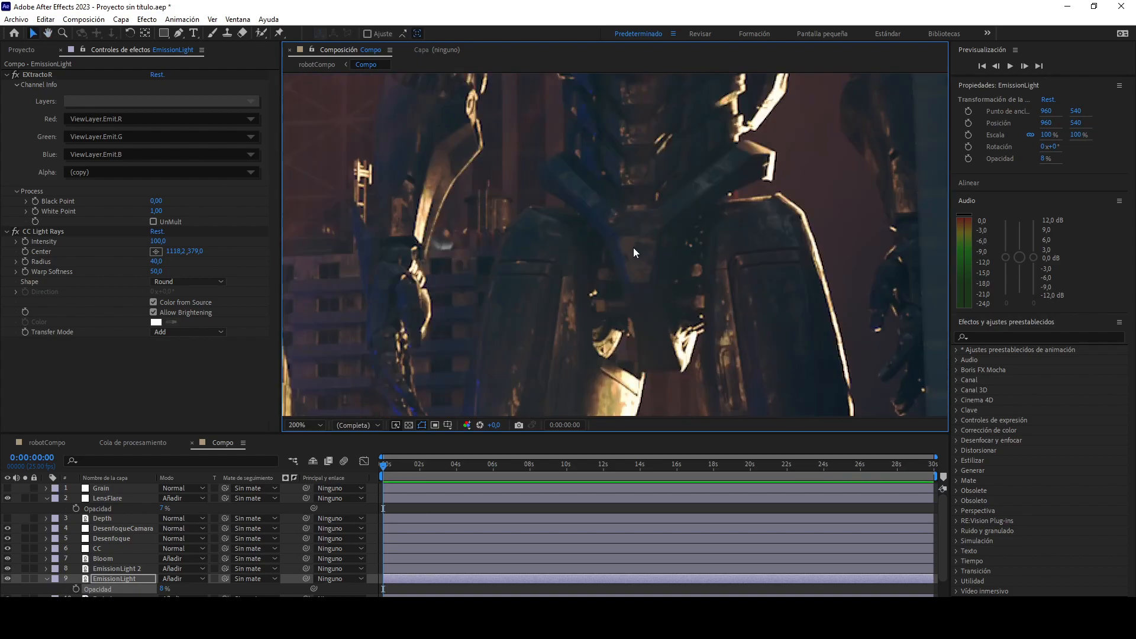
pyautogui.moveTo(582, 228); pyautogui.dragTo(791, 327)
pyautogui.moveTo(652, 231); pyautogui.dragTo(536, 287)
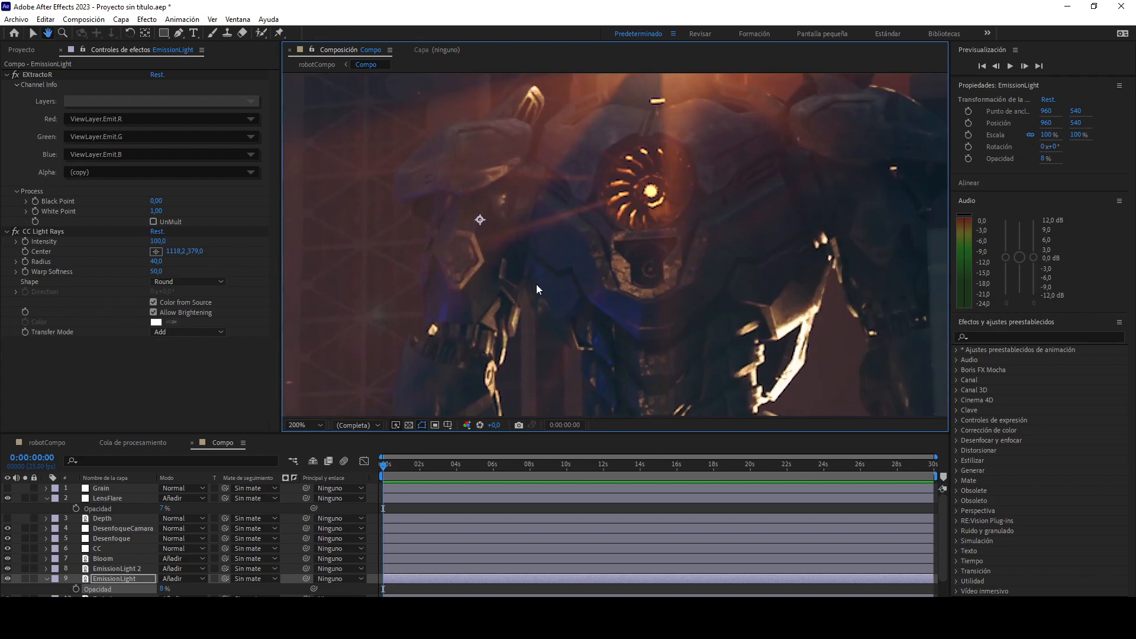
pyautogui.moveTo(632, 210); pyautogui.dragTo(563, 264)
pyautogui.moveTo(645, 200); pyautogui.dragTo(680, 299)
pyautogui.scroll(-2, 672, 300)
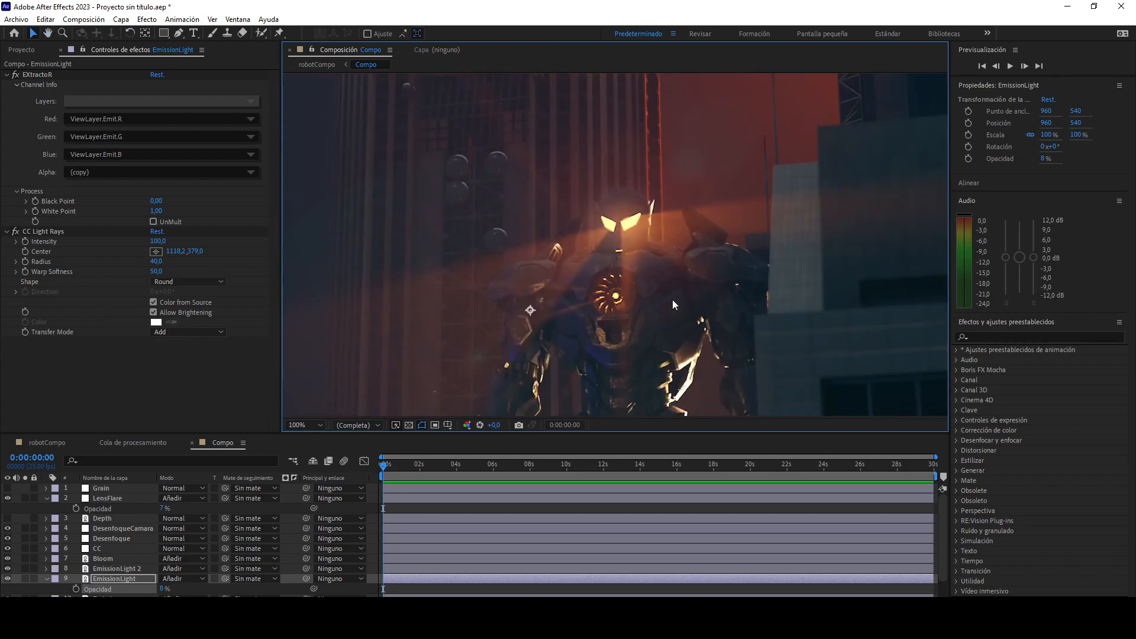
pyautogui.scroll(-1, 627, 177)
pyautogui.scroll(-1, 635, 239)
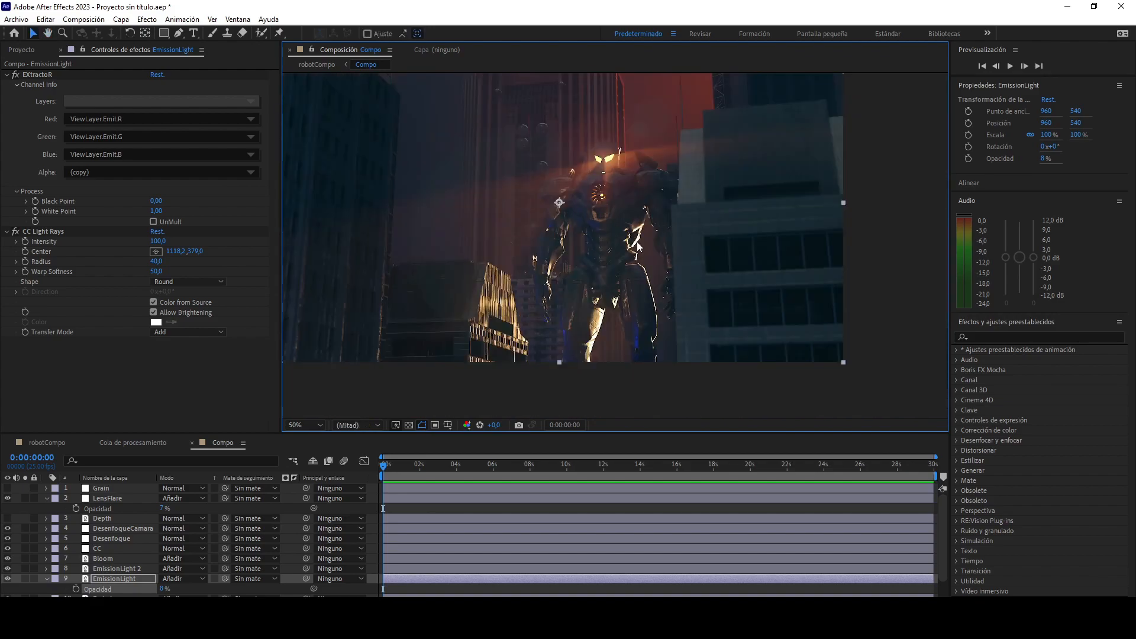
pyautogui.scroll(2, 601, 243)
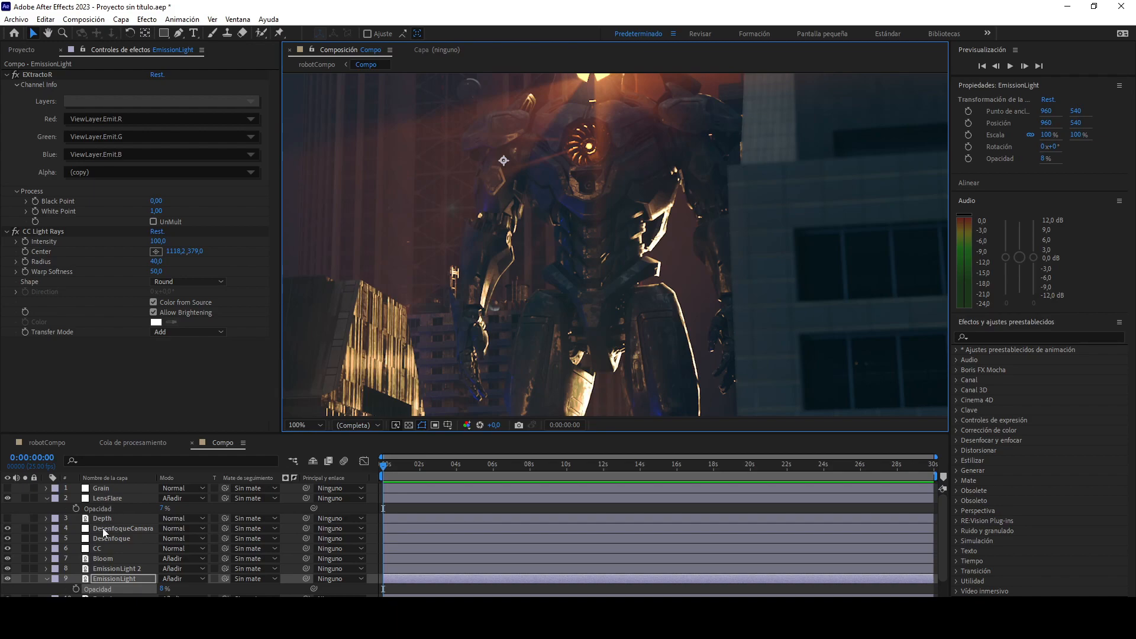
# Duplicate the Base layer and place the copy directly above the CC layer.
pyautogui.click(106, 489)
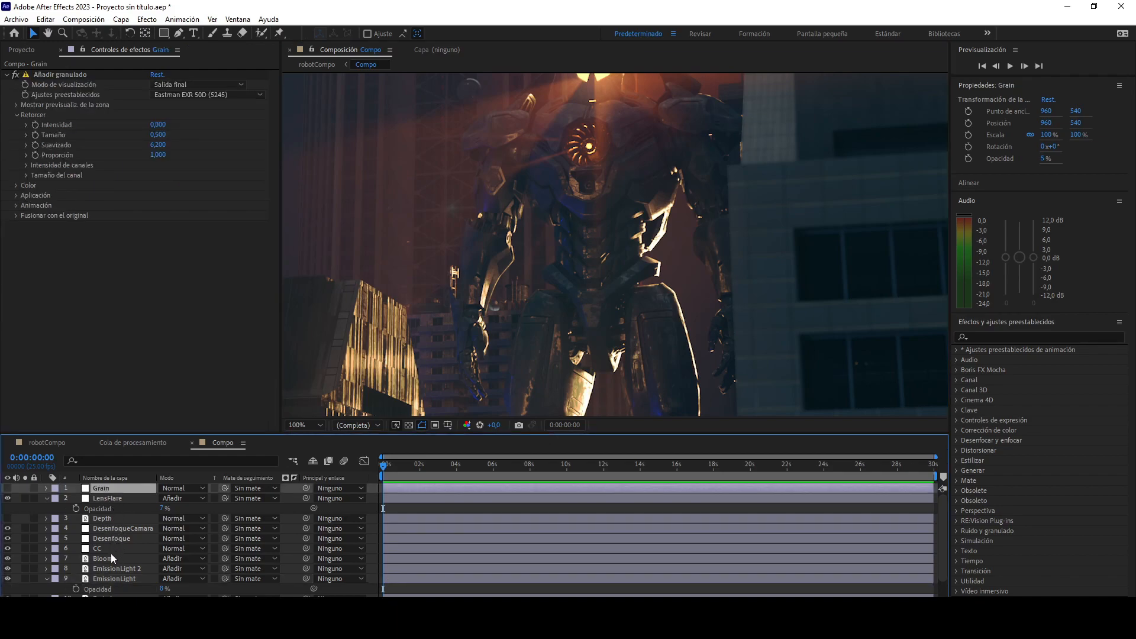
pyautogui.click(113, 549)
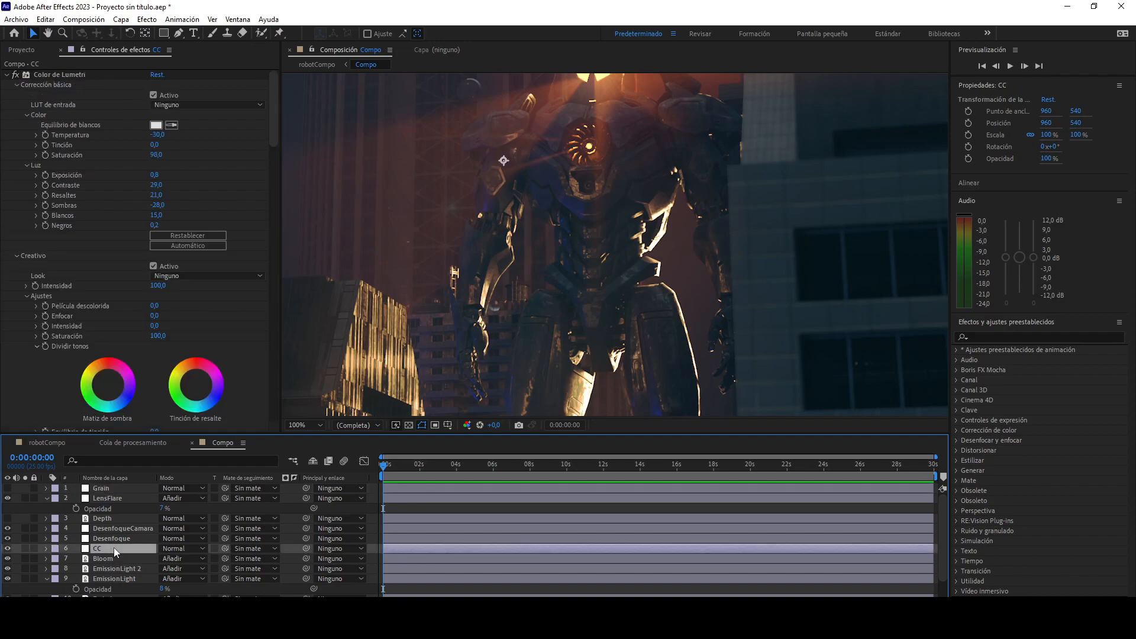
pyautogui.scroll(-1, 106, 586)
pyautogui.click(105, 595)
pyautogui.hotkey('ctrl', 'd')
pyautogui.moveTo(104, 595); pyautogui.dragTo(102, 518)
# Rename the duplicated Base layer as CryptoRobot.
pyautogui.press('Return')
pyautogui.write('CryptoT')
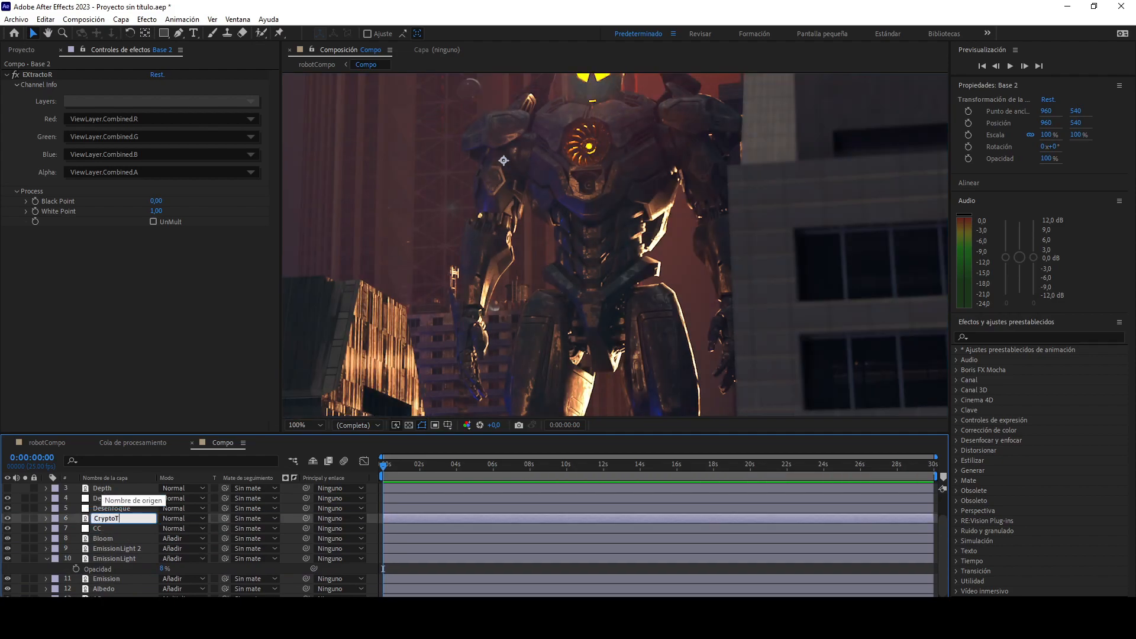
pyautogui.press('BackSpace')
pyautogui.write('Robot')
pyautogui.press('Return')
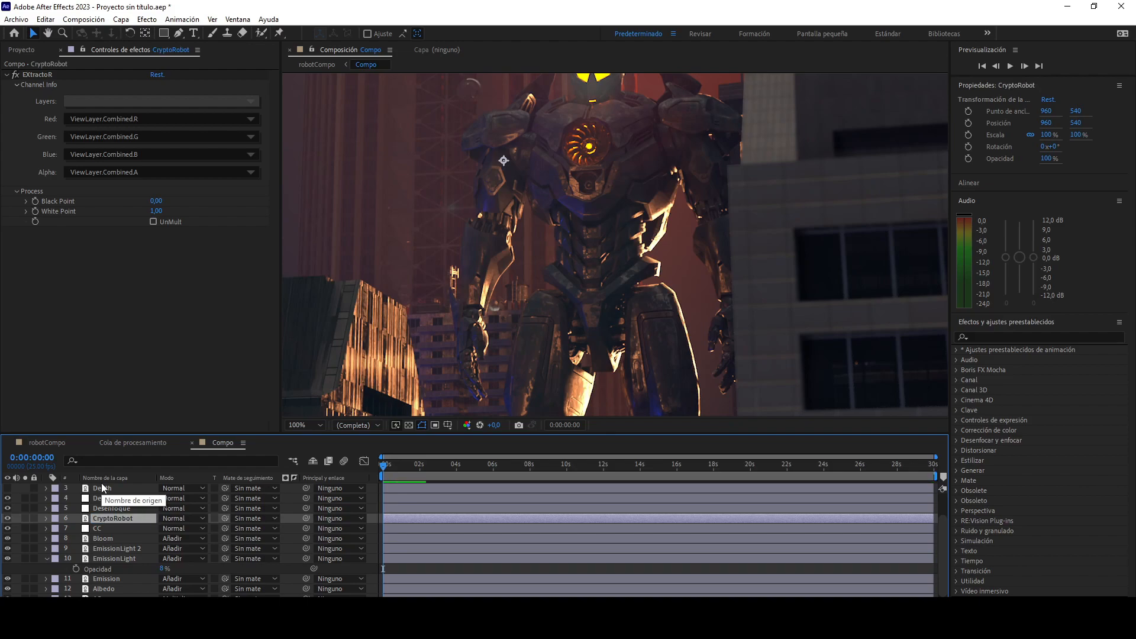
# Replace the EXtractoR effect on the CryptoRobot layer with Cryptomatte and open the Cryptomatte settings.
pyautogui.click(31, 72)
pyautogui.press('Delete')
pyautogui.click(147, 19)
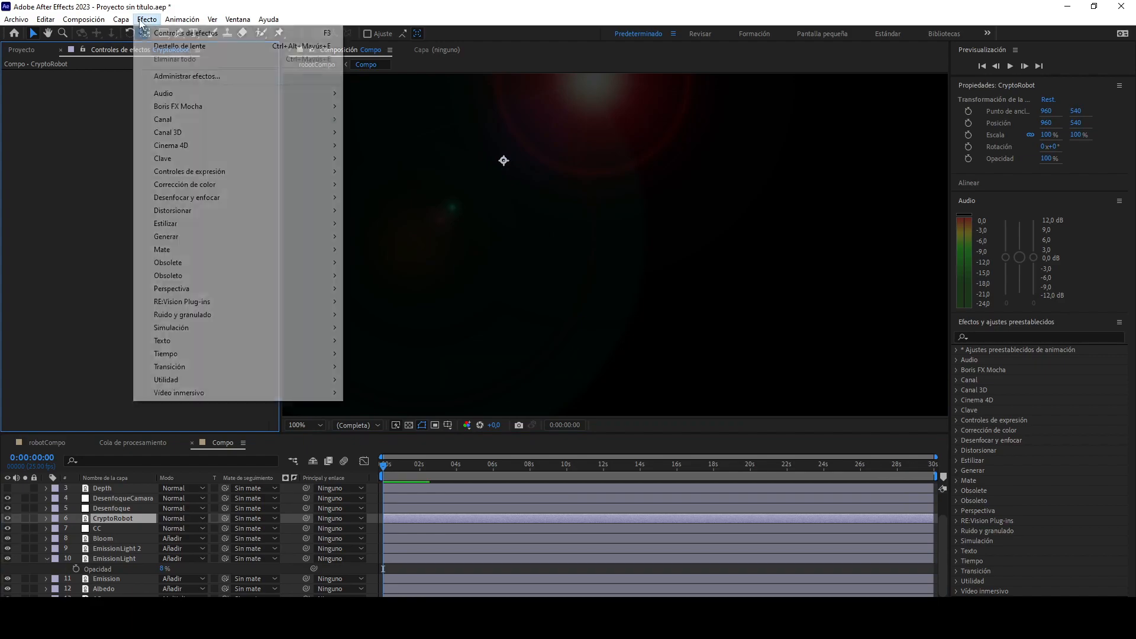
pyautogui.moveTo(147, 19)
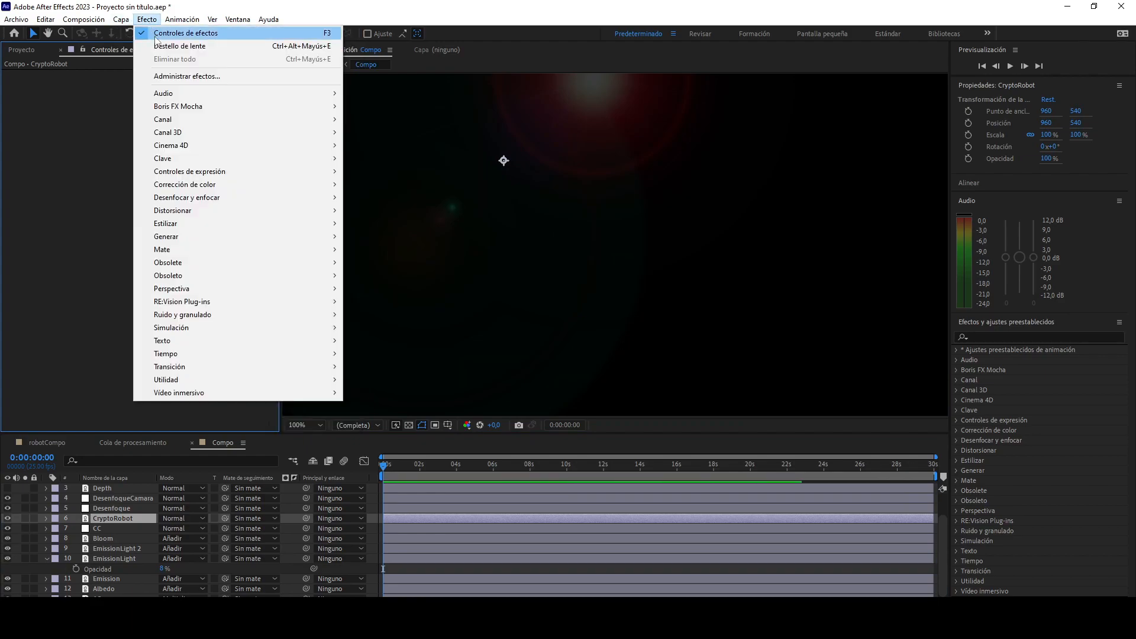
pyautogui.moveTo(230, 131)
pyautogui.click(392, 137)
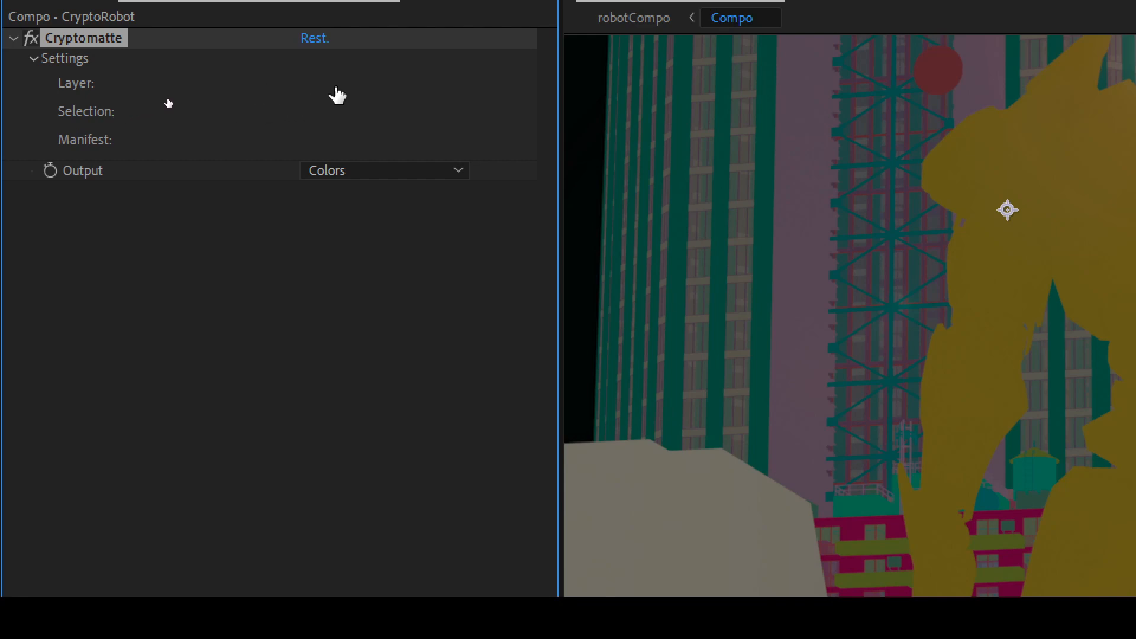
pyautogui.click(292, 86)
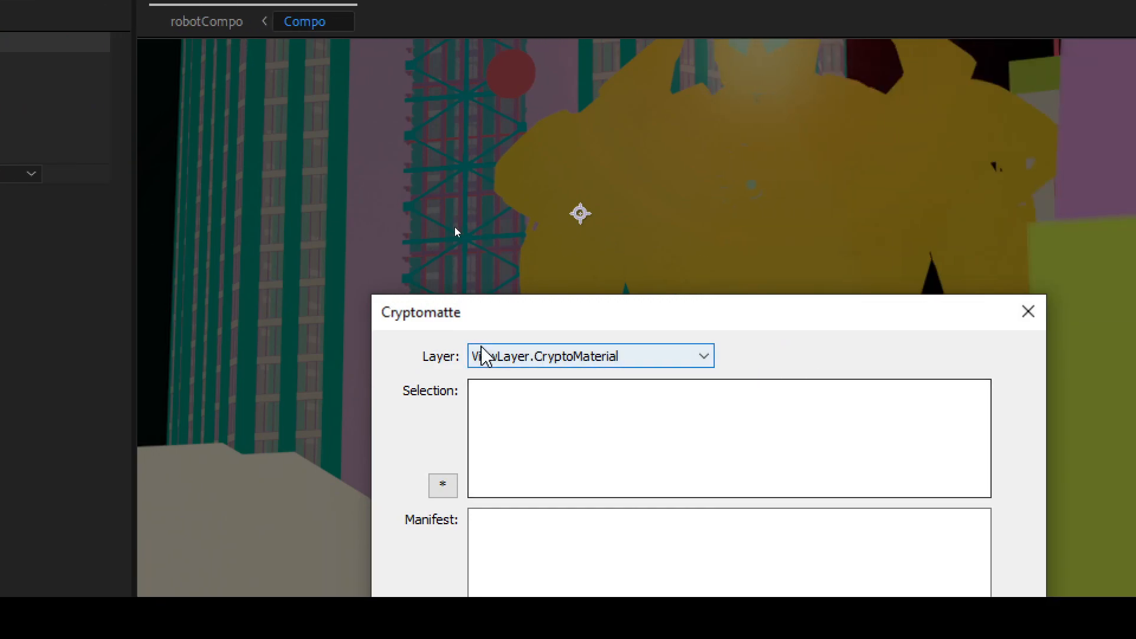
# Switch the Cryptomatte layer to ViewLayer.CryptoObject to try separating the scene by object.
pyautogui.click(536, 358)
pyautogui.click(544, 390)
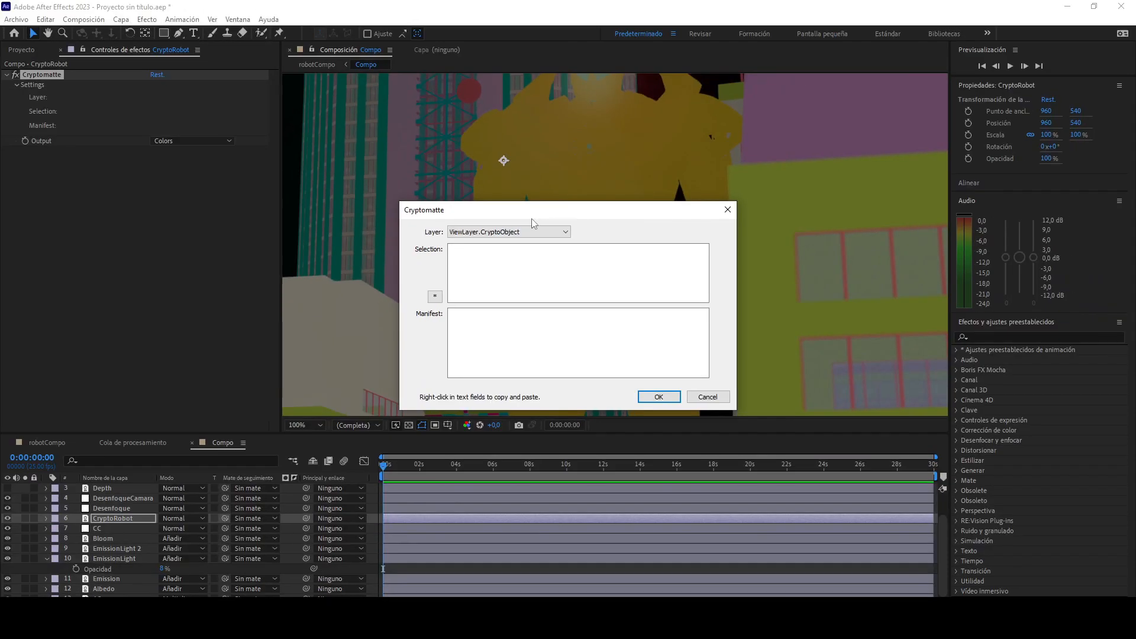
pyautogui.click(657, 397)
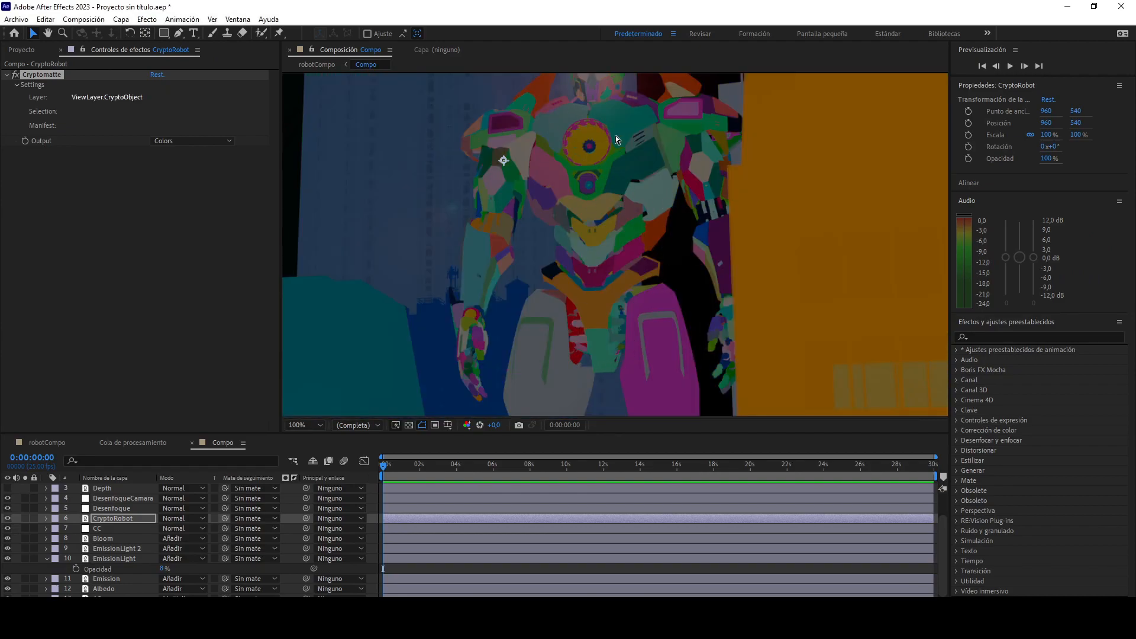
pyautogui.scroll(-2, 587, 139)
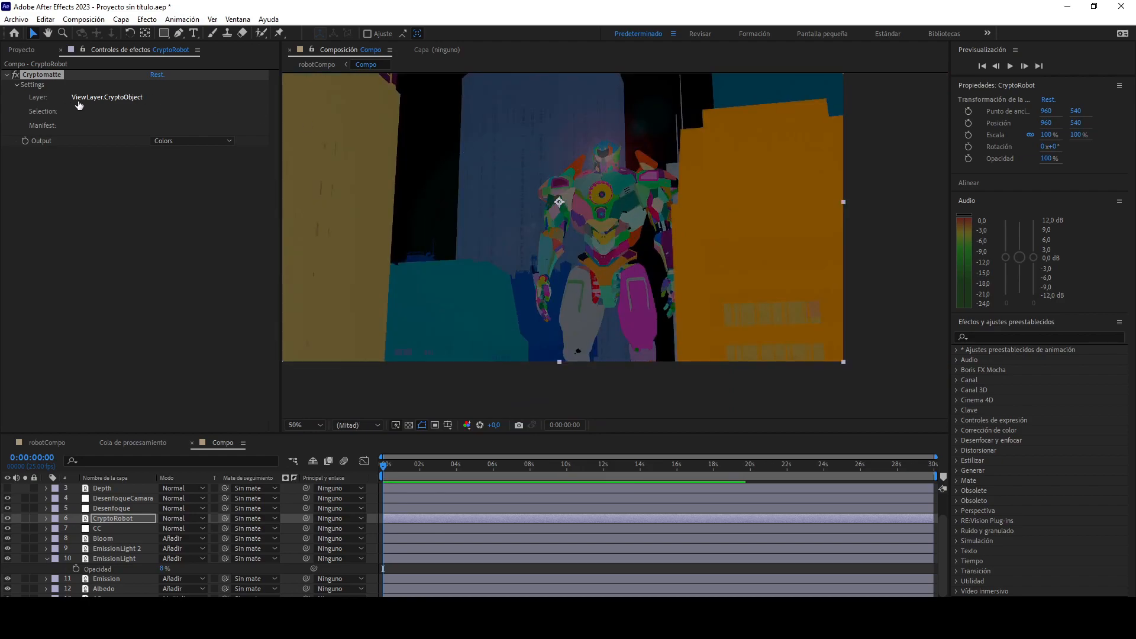
# Set the Cryptomatte layer to ViewLayer.CryptoMaterial and pick the robot's body as the matte selection.
pyautogui.click(103, 101)
pyautogui.click(475, 236)
pyautogui.click(488, 249)
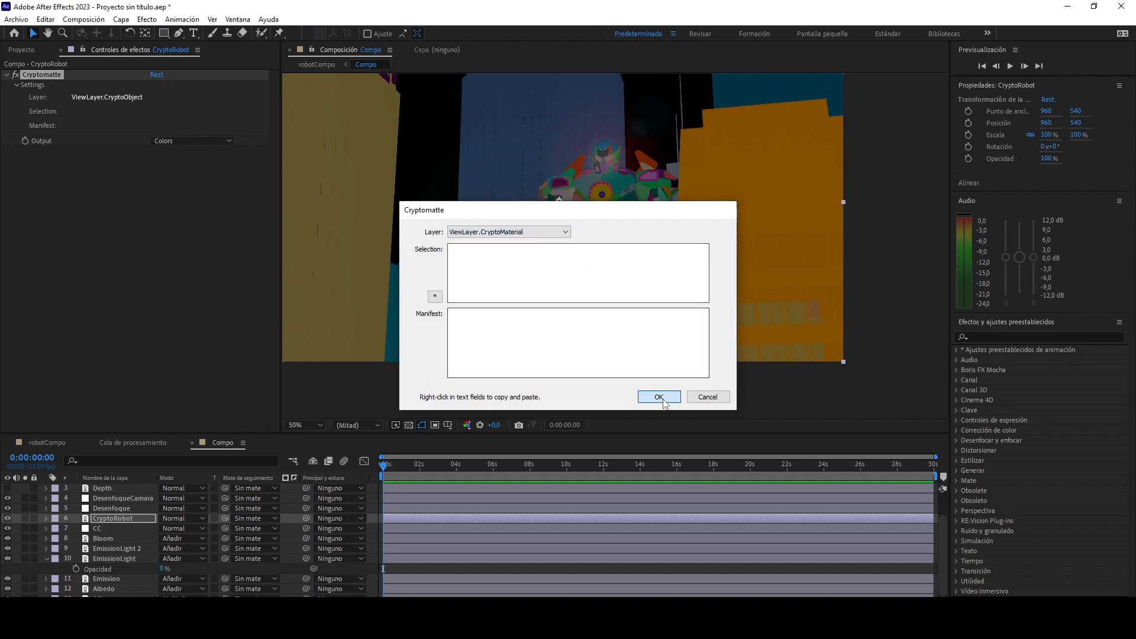
pyautogui.click(658, 397)
pyautogui.click(618, 216)
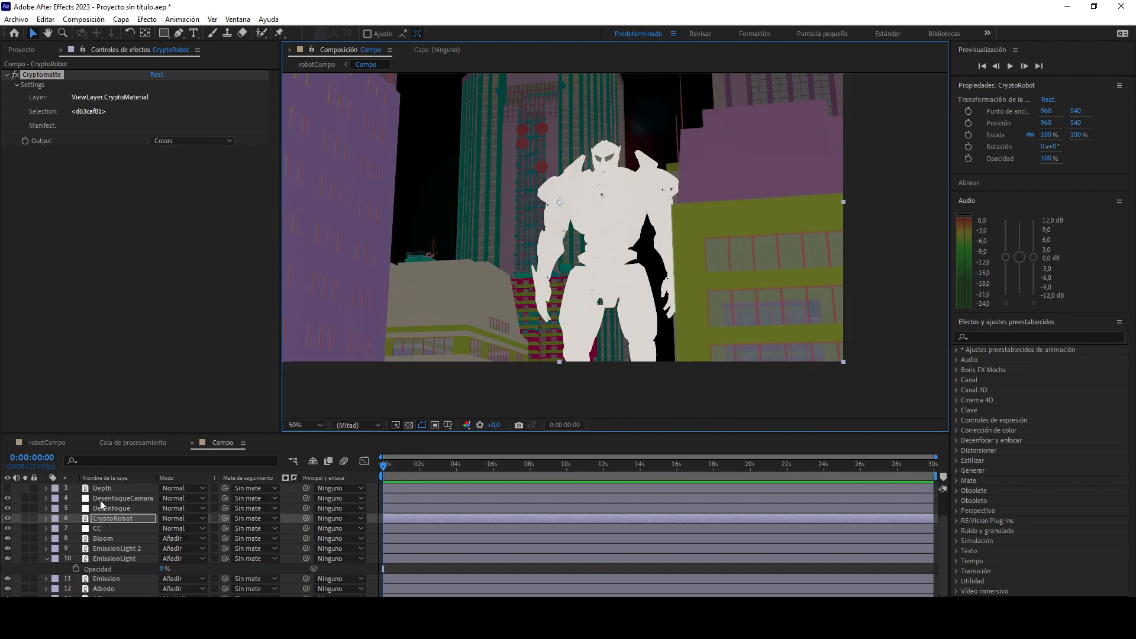
# Try the Matte Only output and settle on Matted RGBA for the Cryptomatte effect.
pyautogui.click(163, 140)
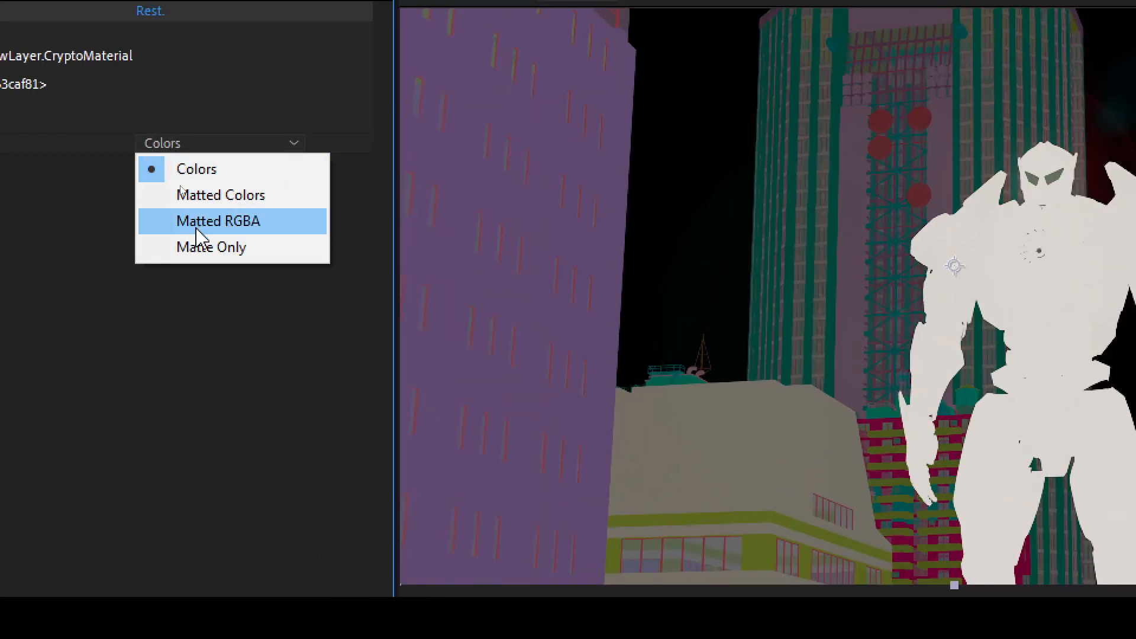
pyautogui.click(198, 247)
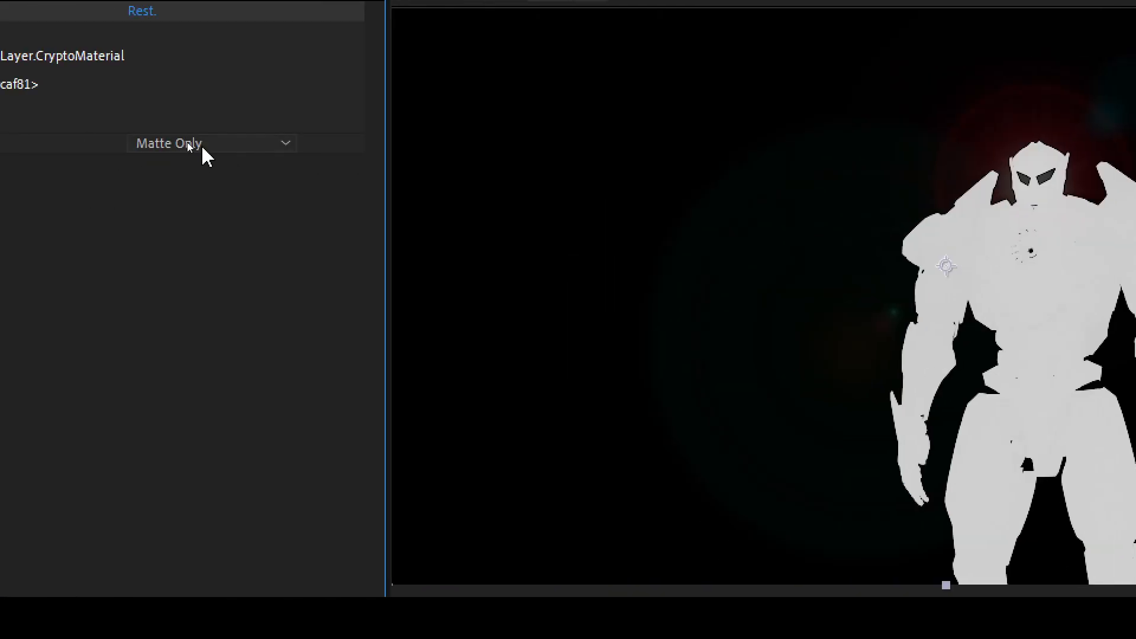
pyautogui.click(202, 148)
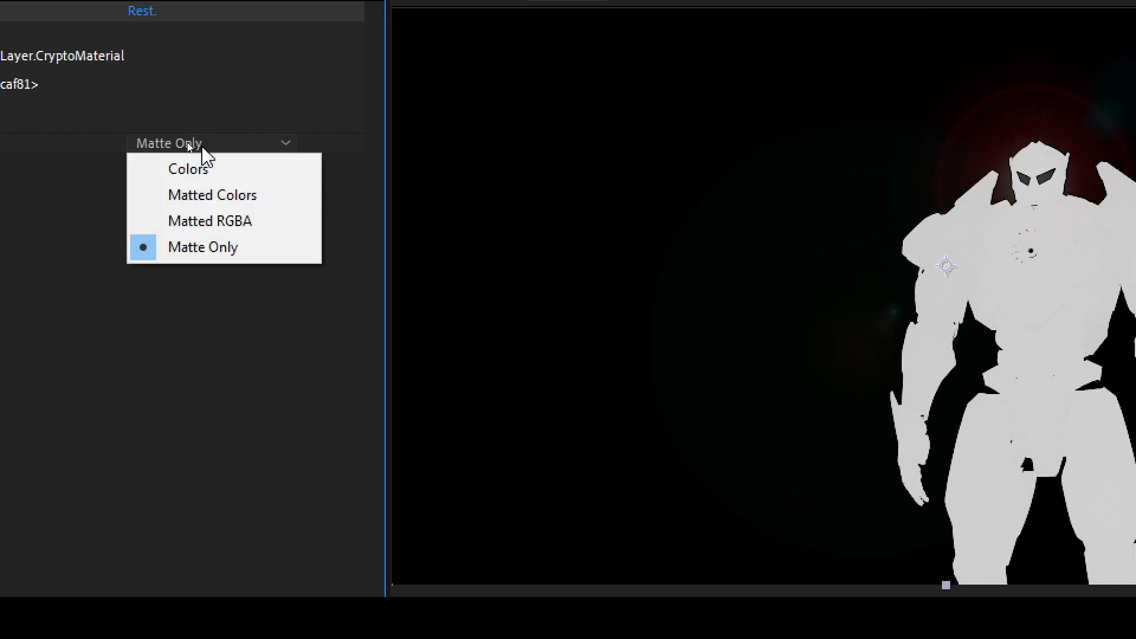
pyautogui.click(192, 224)
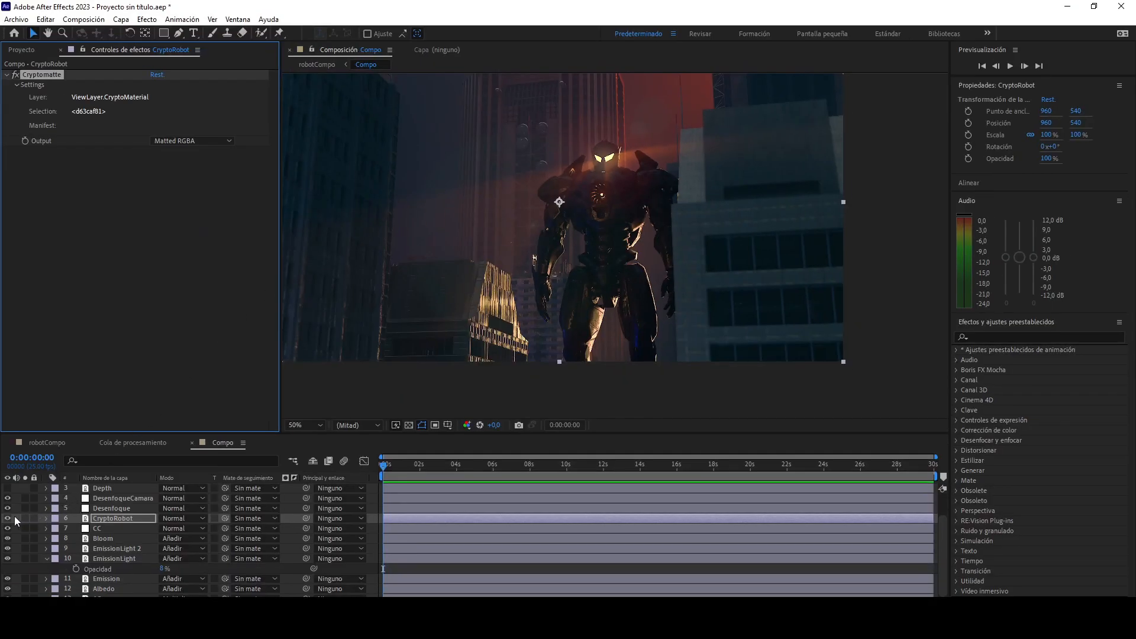
# Compare the composition with the CryptoRobot layer hidden and shown.
pyautogui.click(7, 519)
pyautogui.click(7, 519)
pyautogui.click(7, 519)
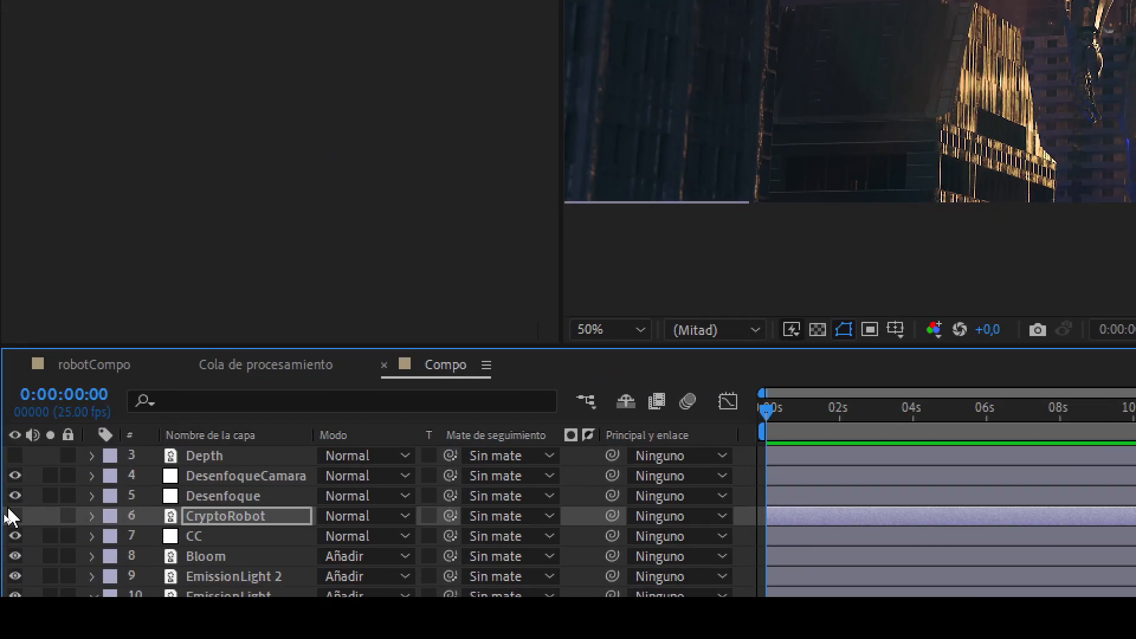
pyautogui.click(12, 517)
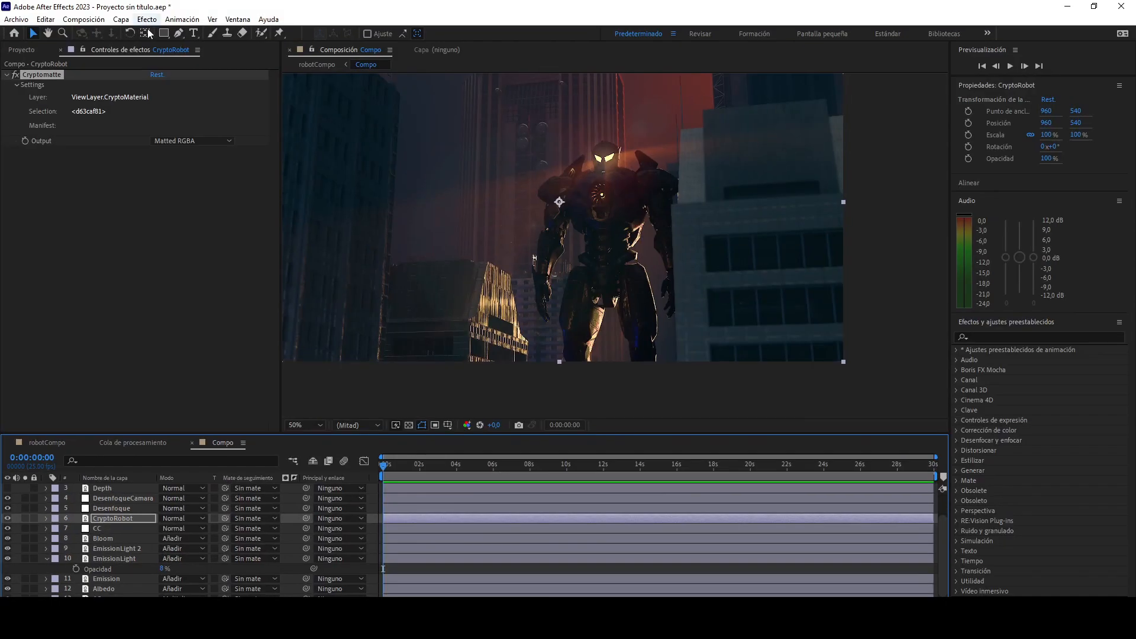
# Create an adjustment layer named CC Robot and place it directly below the CryptoRobot layer.
pyautogui.click(147, 19)
pyautogui.moveTo(148, 33)
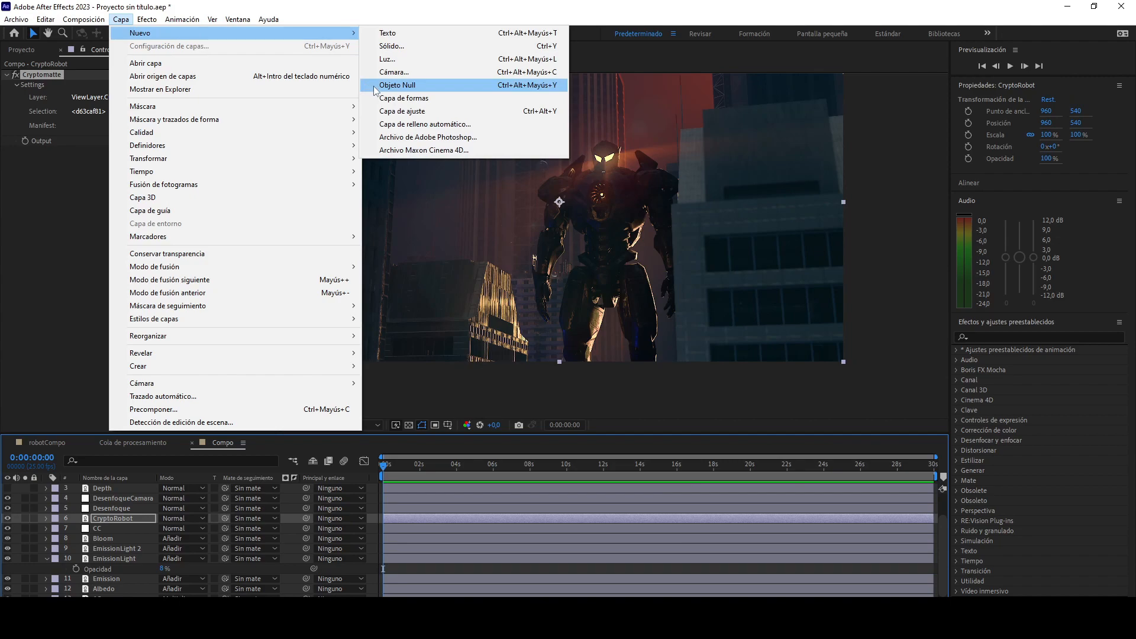
pyautogui.click(379, 112)
pyautogui.moveTo(130, 520); pyautogui.dragTo(129, 529)
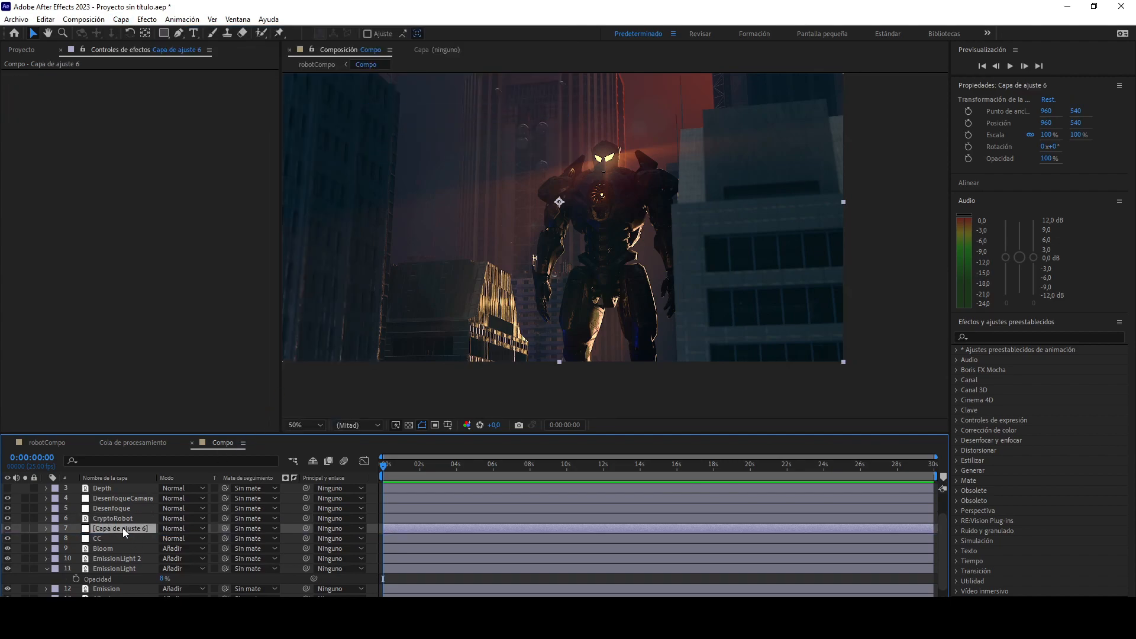
pyautogui.press('Return')
pyautogui.write('CC')
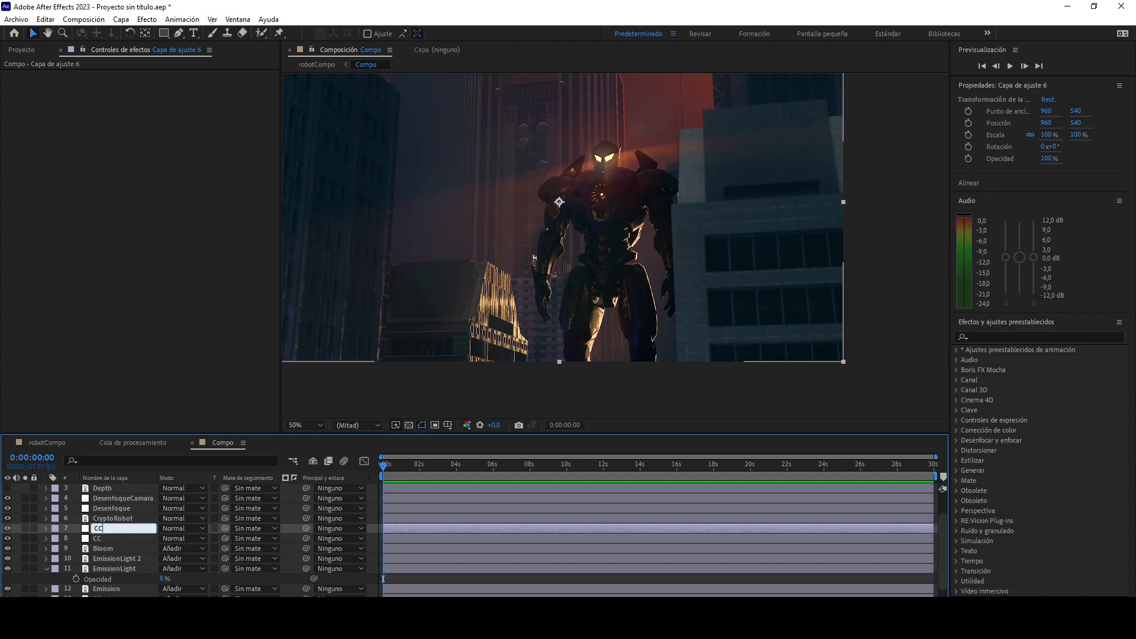
pyautogui.write(' Robot')
pyautogui.press('Return')
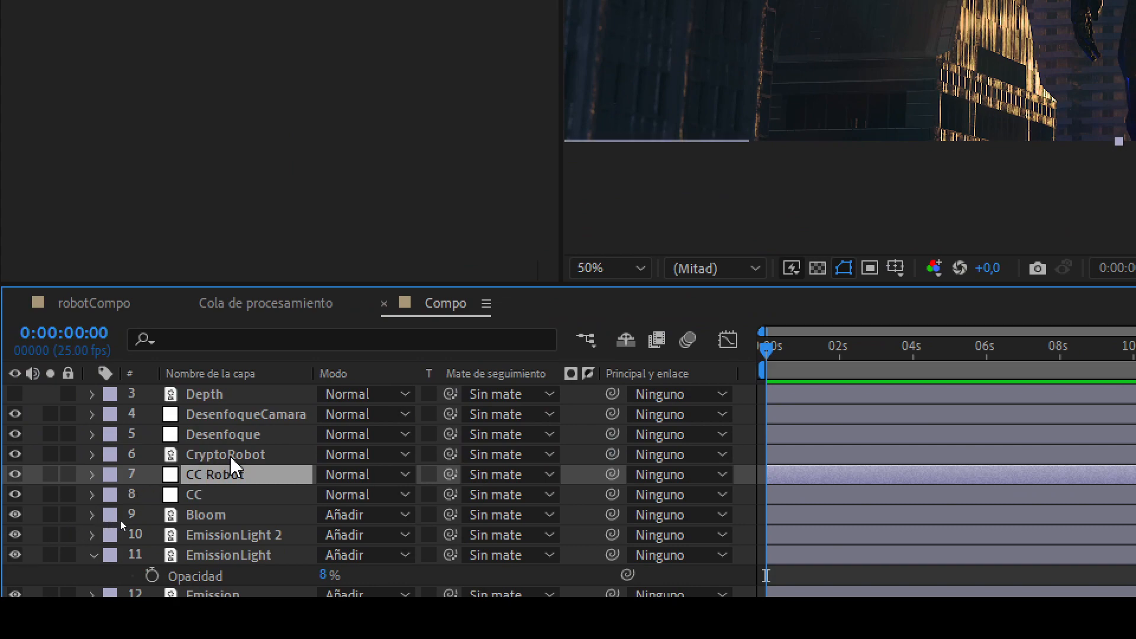
# Use the CryptoRobot layer as the track matte of the CC Robot layer.
pyautogui.click(523, 480)
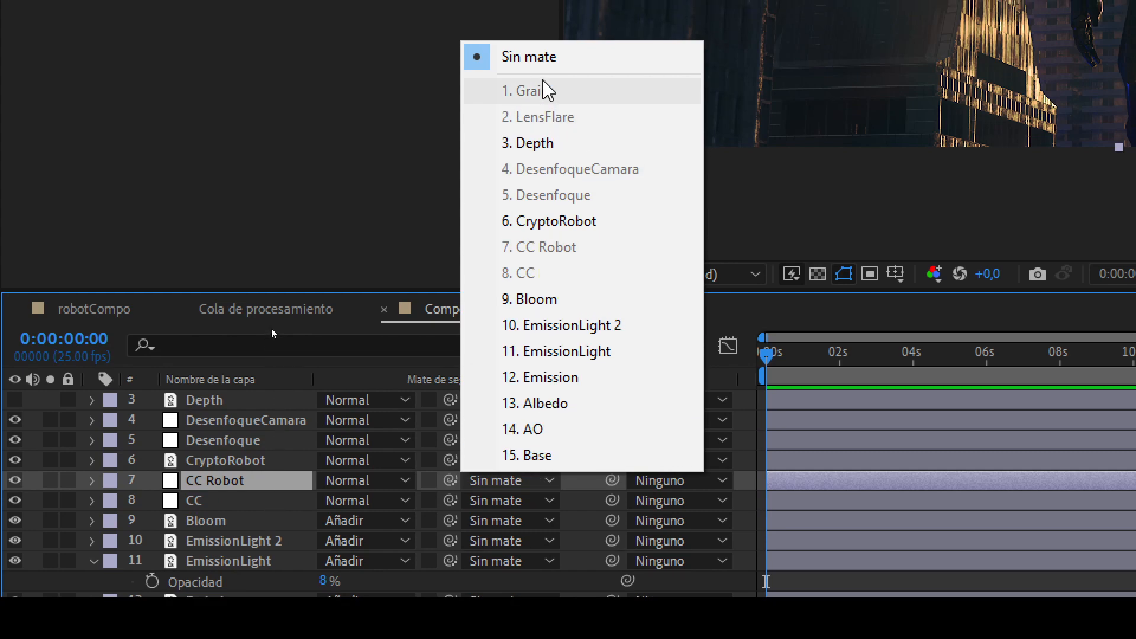
pyautogui.click(560, 224)
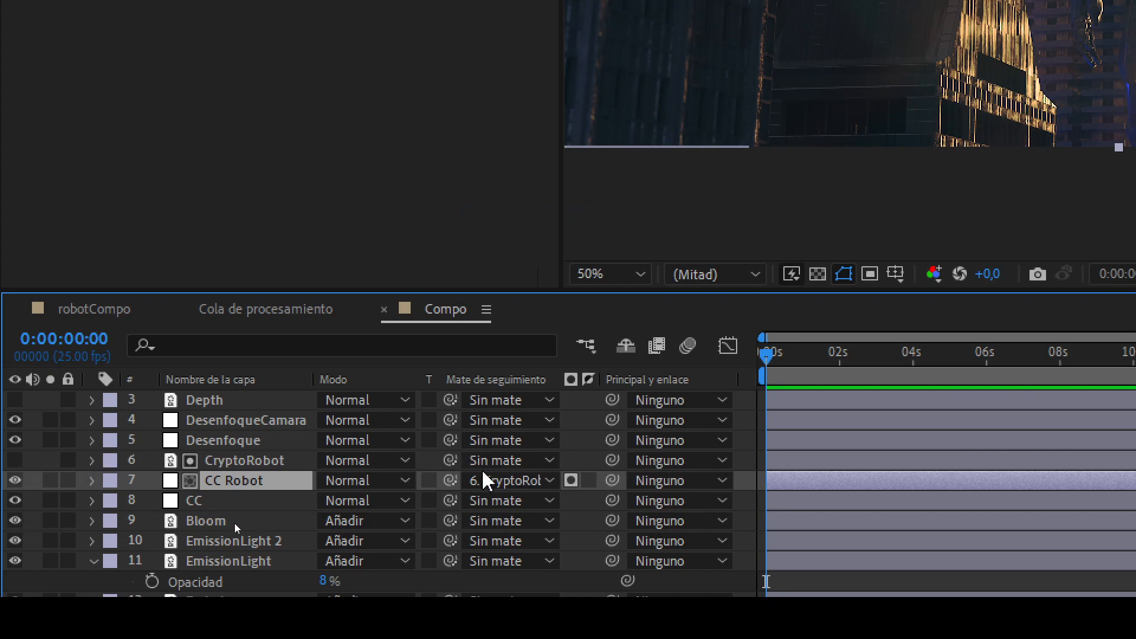
pyautogui.click(193, 500)
# Apply the Lumetri Color effect to the CC Robot layer and show its basic correction settings.
pyautogui.click(232, 482)
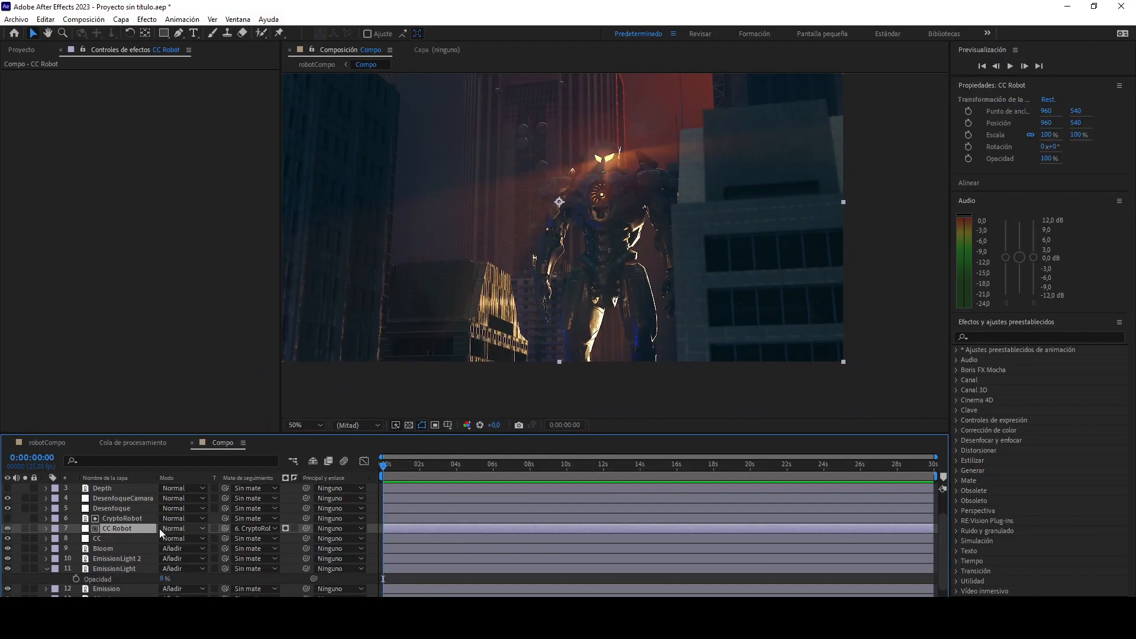
pyautogui.click(147, 19)
pyautogui.moveTo(237, 183)
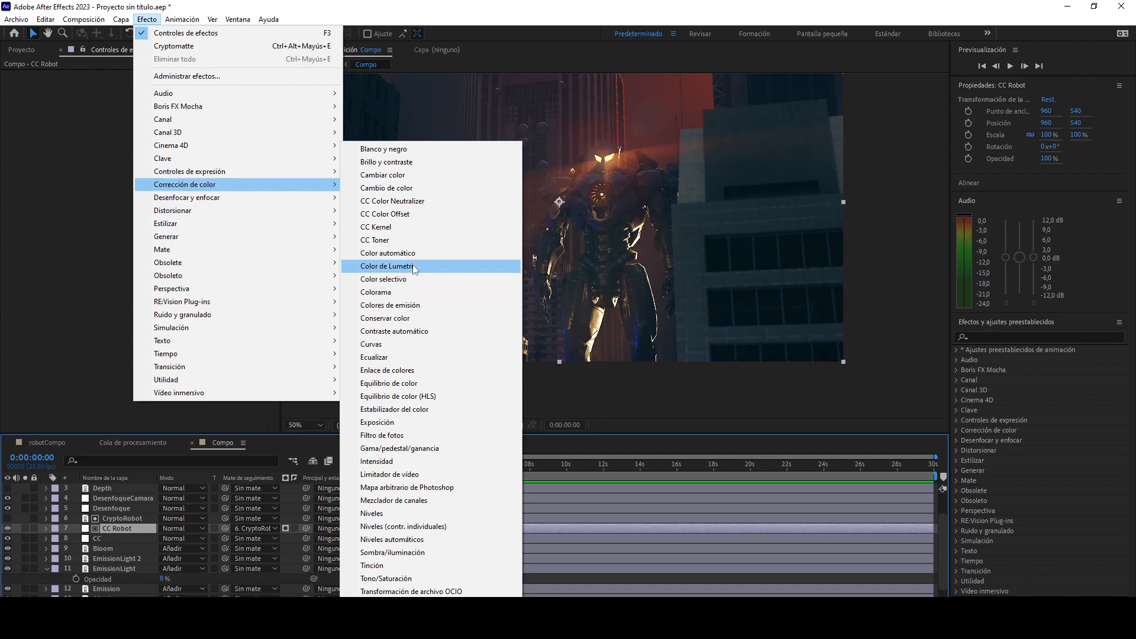
pyautogui.click(413, 266)
pyautogui.click(18, 84)
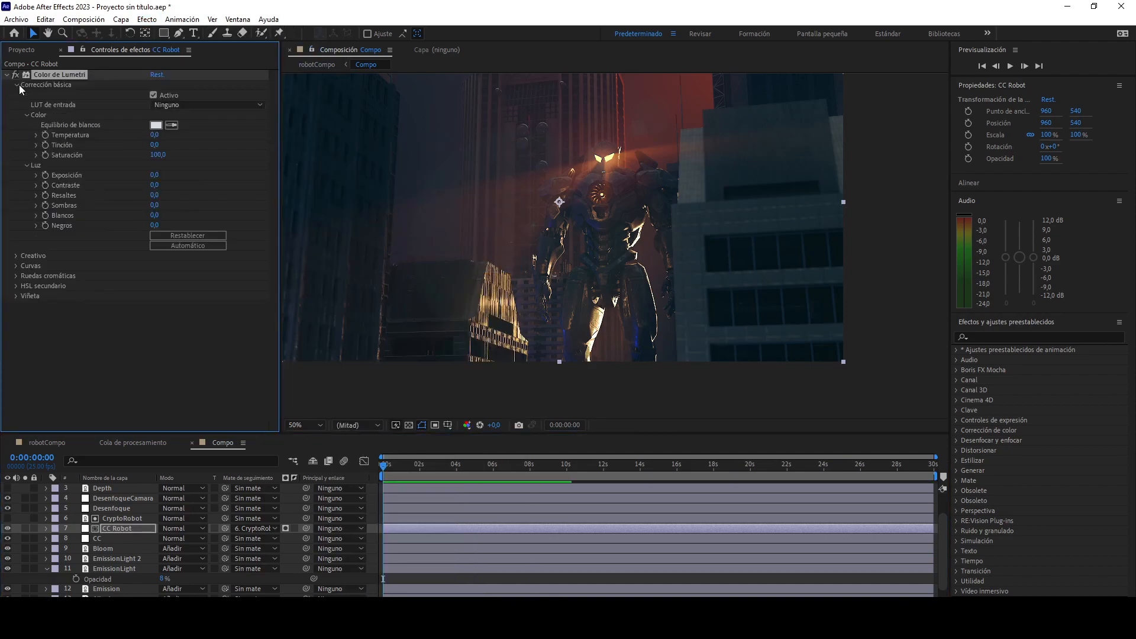
# Try strongly cold and warm Lumetri temperatures on the CC Robot layer and settle on -18.
pyautogui.moveTo(157, 140); pyautogui.dragTo(3, 152)
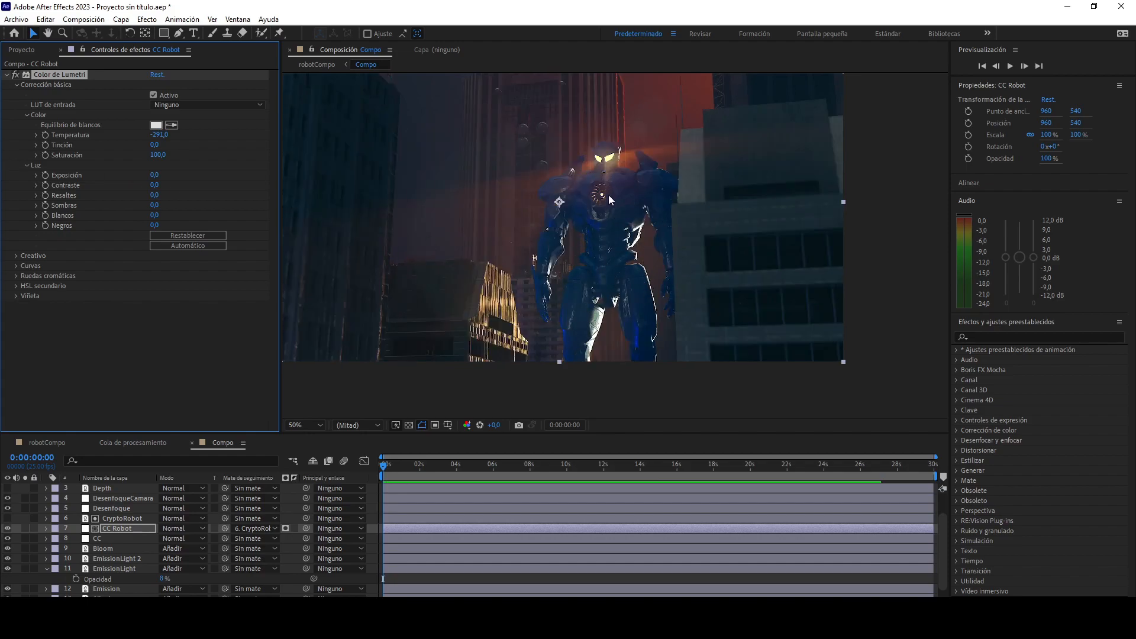
pyautogui.moveTo(161, 136); pyautogui.dragTo(404, 153)
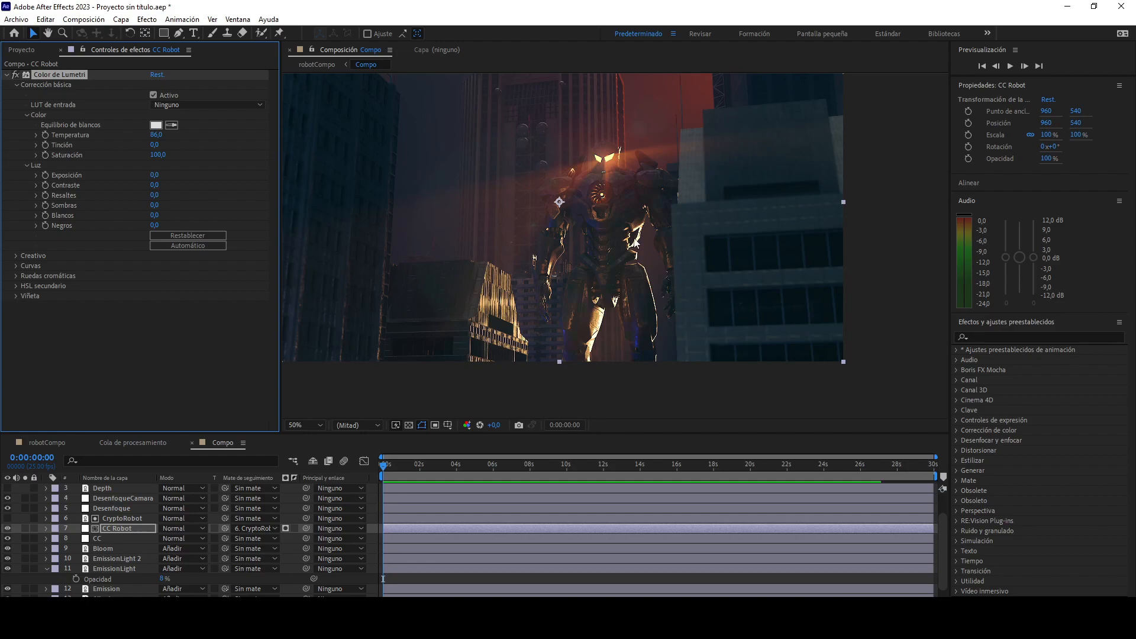
pyautogui.scroll(1, 633, 240)
pyautogui.moveTo(161, 137); pyautogui.dragTo(133, 163)
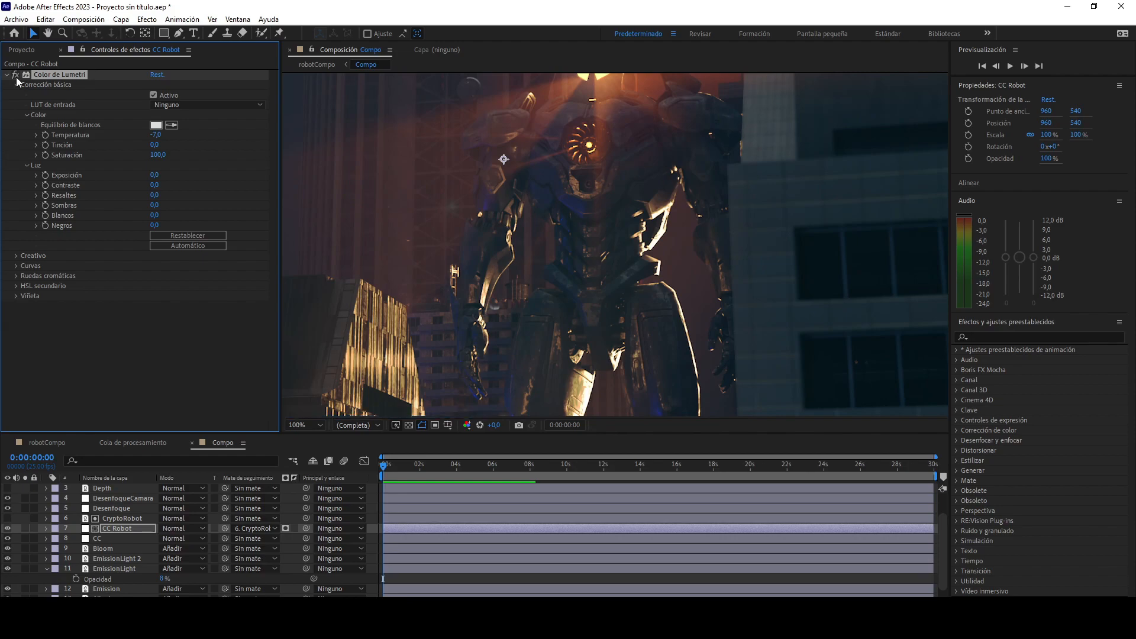
pyautogui.moveTo(156, 135); pyautogui.dragTo(150, 139)
# Examine the corrected robot in the whole frame and the edges of its brightest highlights up close.
pyautogui.scroll(-2, 499, 214)
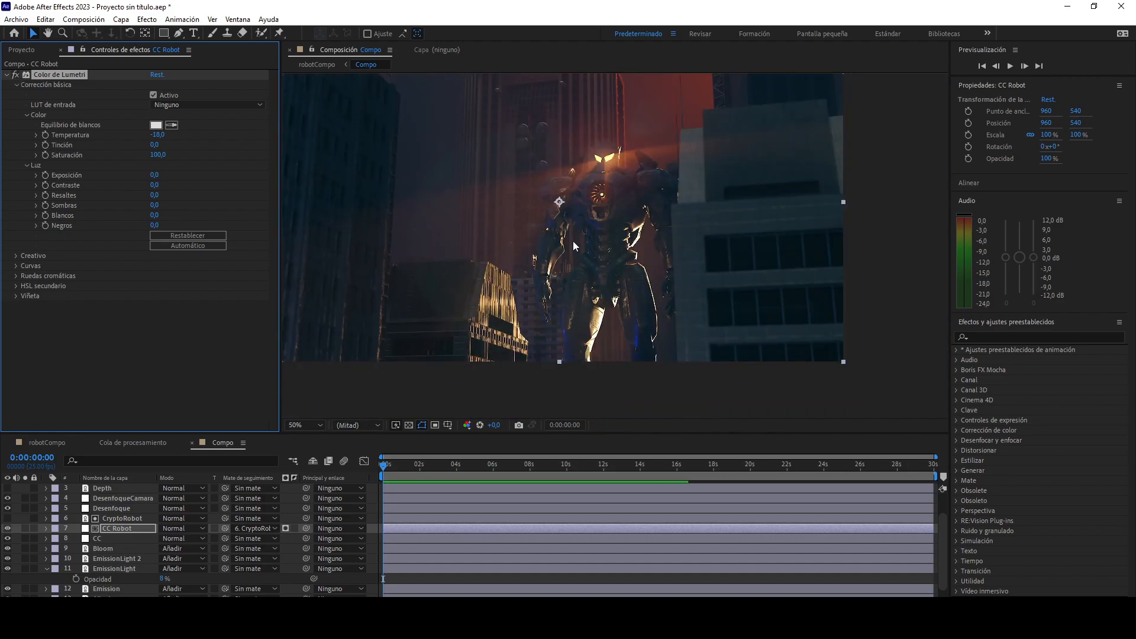
pyautogui.scroll(-2, 583, 266)
pyautogui.scroll(6, 590, 288)
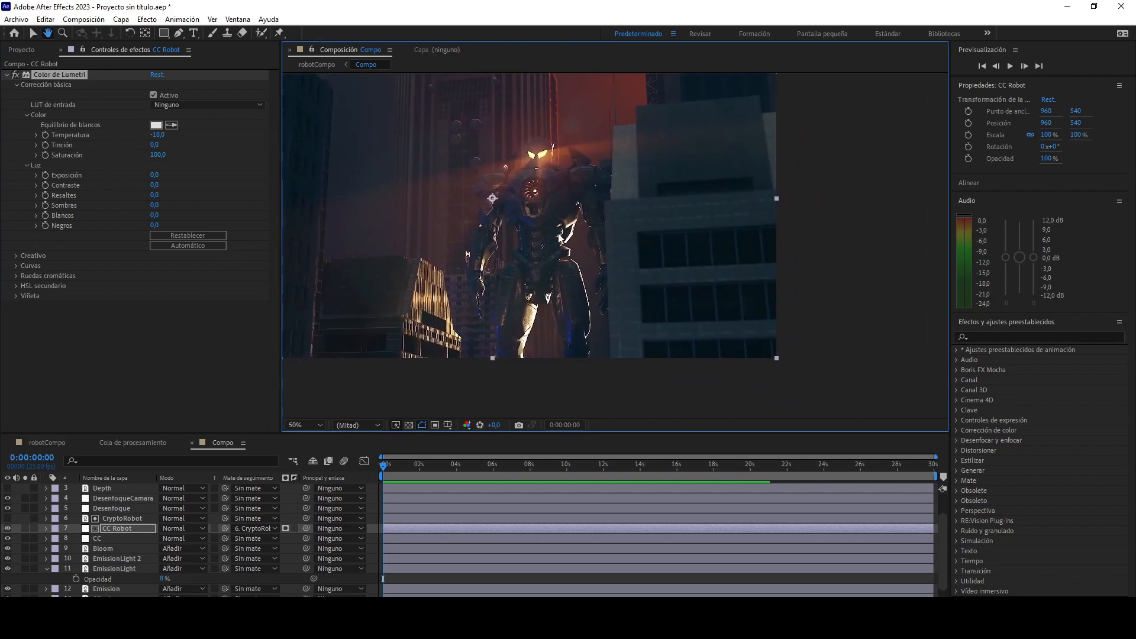
pyautogui.scroll(4, 584, 258)
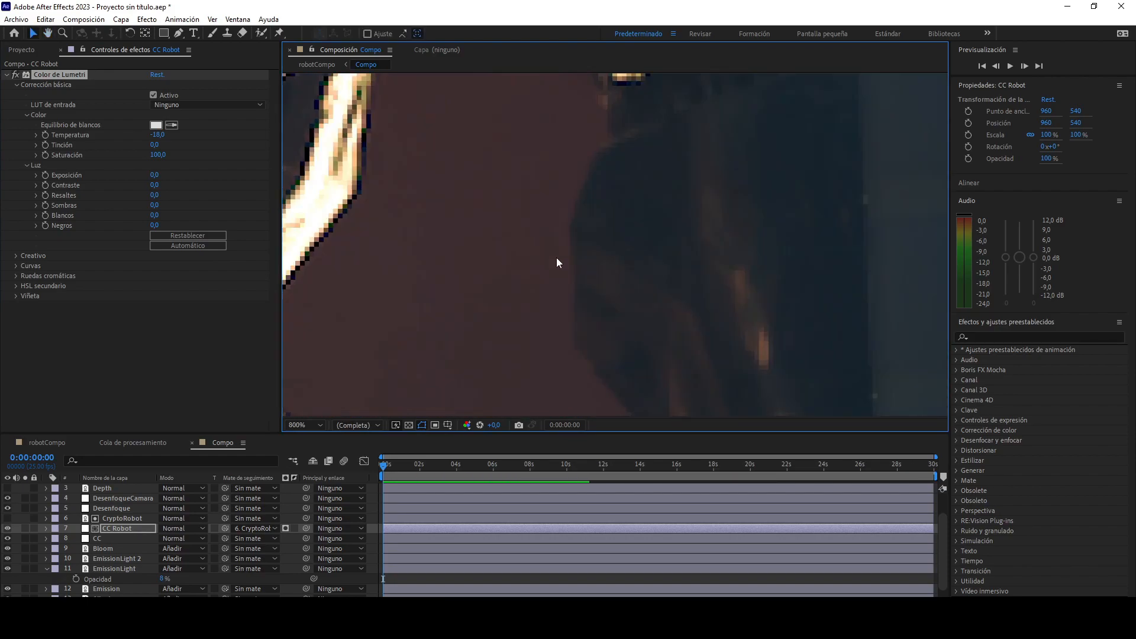
pyautogui.moveTo(448, 191); pyautogui.dragTo(590, 215)
pyautogui.press('v')
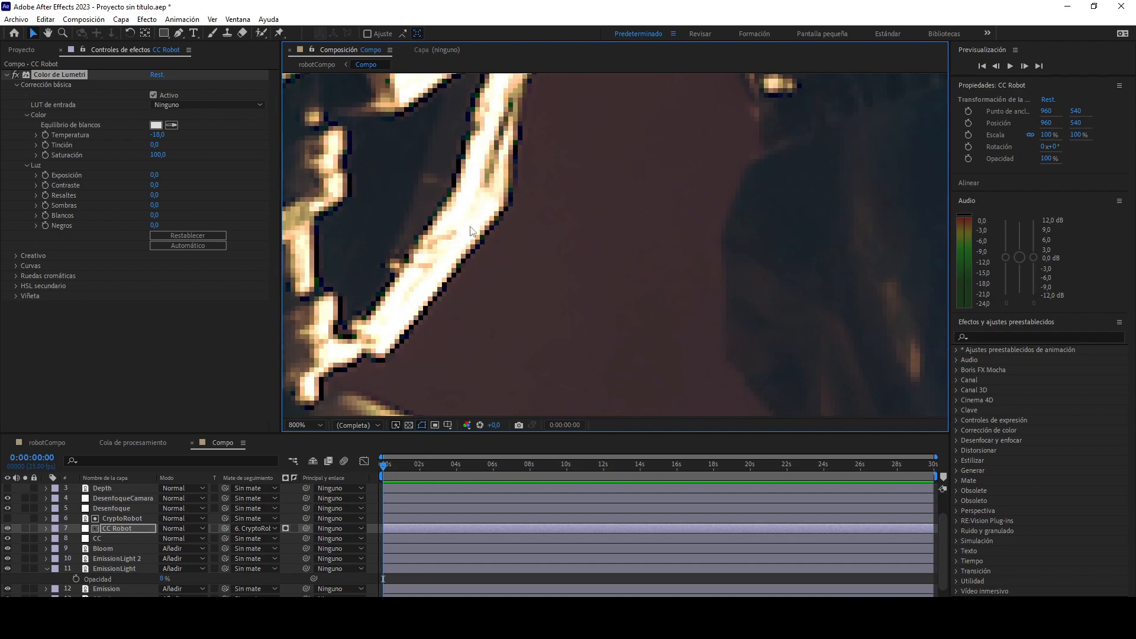
pyautogui.scroll(-2, 465, 249)
pyautogui.scroll(2, 557, 269)
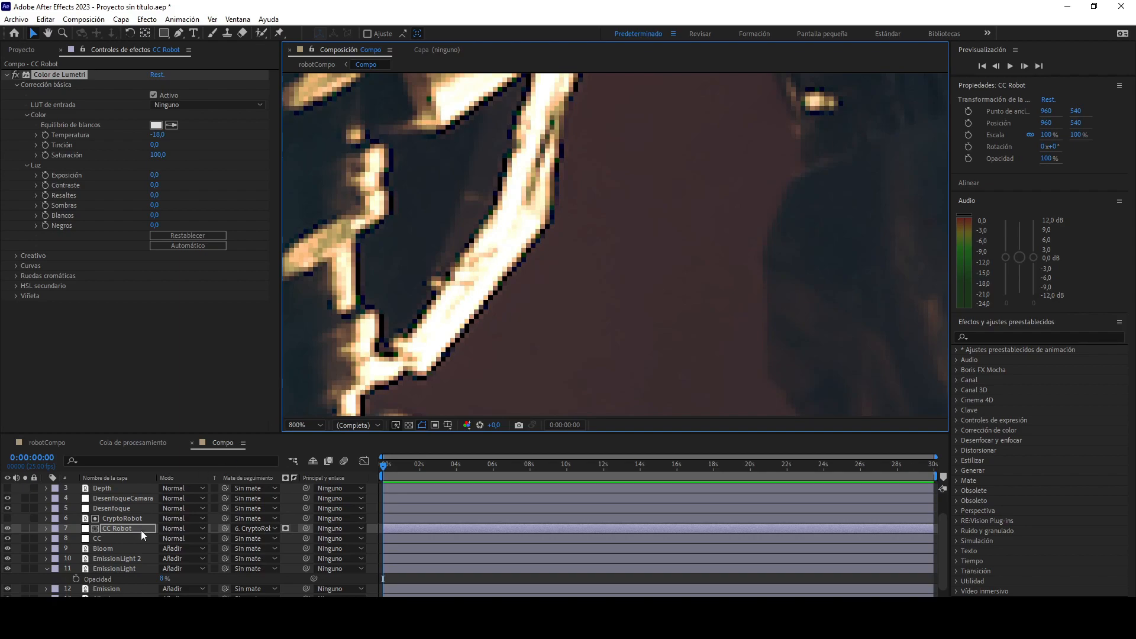
# Apply the HDR Highlight Compression utility effect to the Base layer.
pyautogui.scroll(-2, 123, 587)
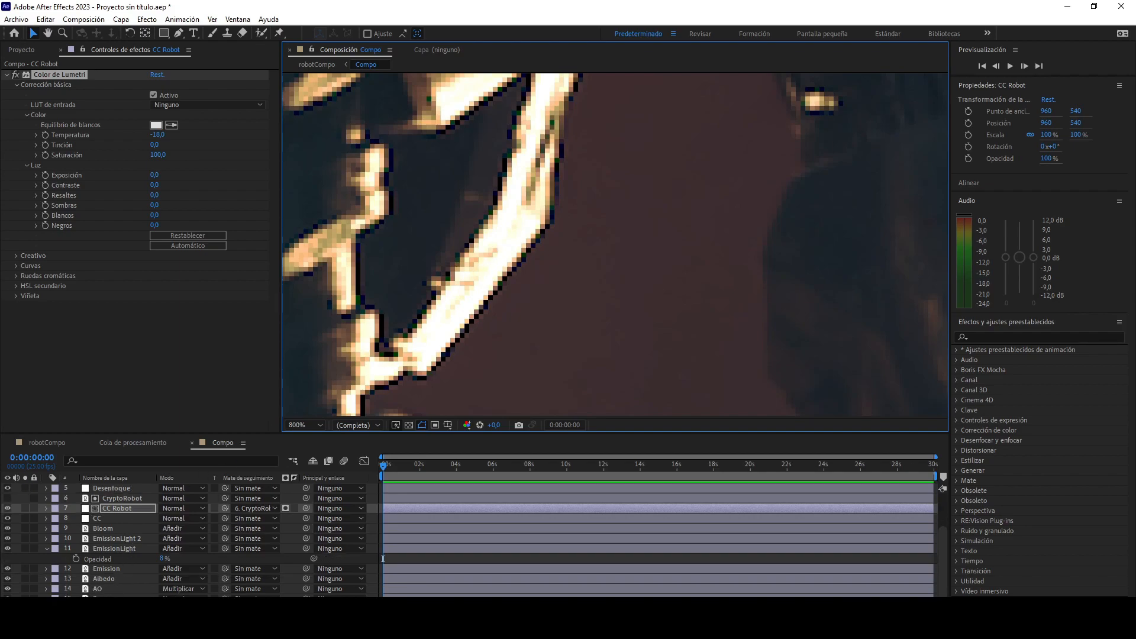
pyautogui.click(118, 596)
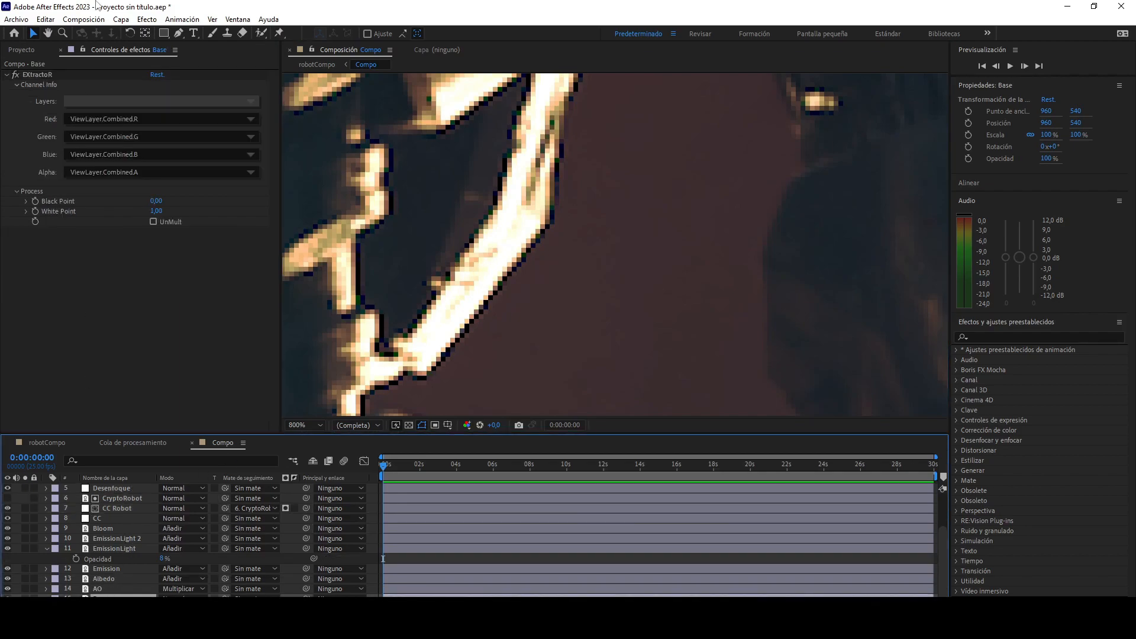
pyautogui.click(145, 19)
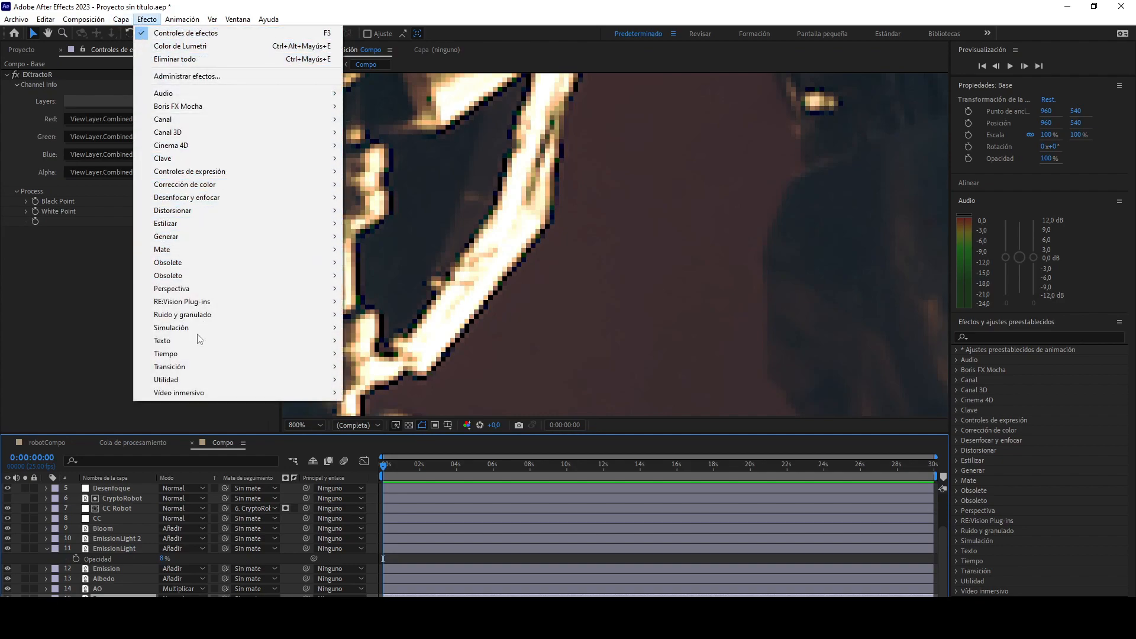
pyautogui.moveTo(209, 380)
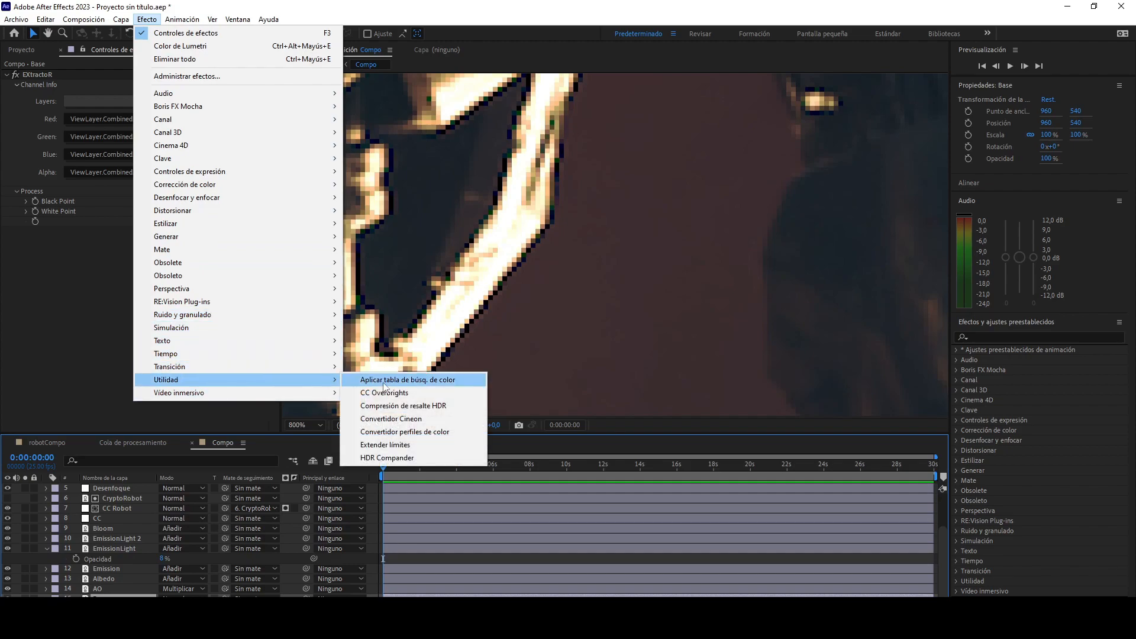
pyautogui.click(390, 407)
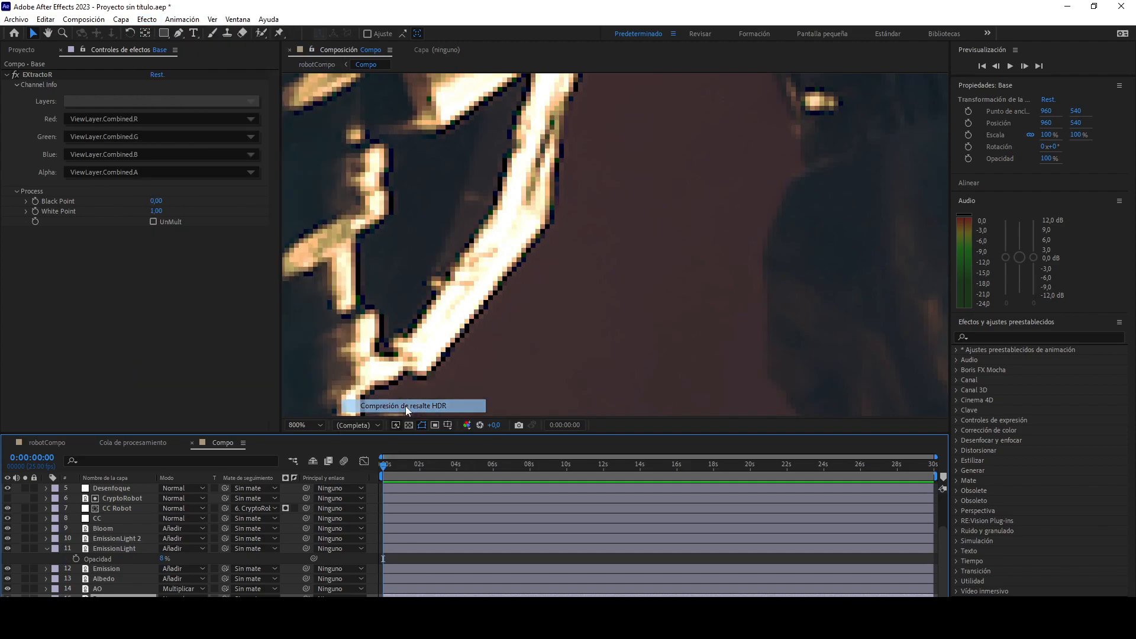
# Inspect the highlights on the robot's torso, hips and legs with the highlight compression applied.
pyautogui.scroll(-6, 491, 216)
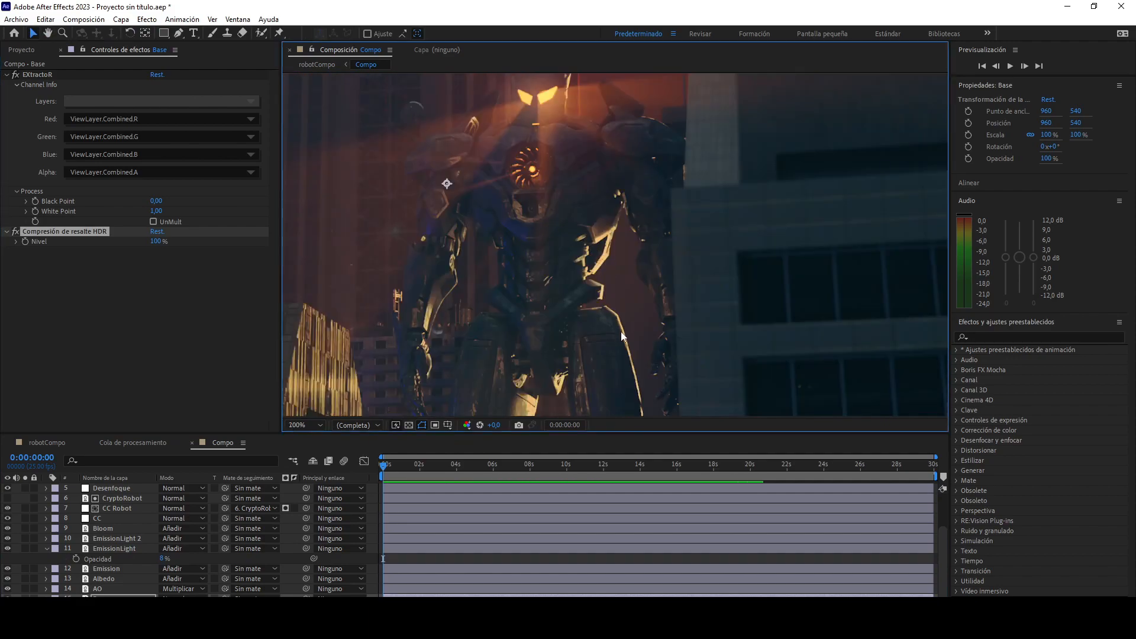
pyautogui.scroll(1, 615, 284)
pyautogui.moveTo(615, 284); pyautogui.dragTo(609, 211)
pyautogui.scroll(1, 609, 210)
pyautogui.moveTo(467, 372); pyautogui.dragTo(538, 258)
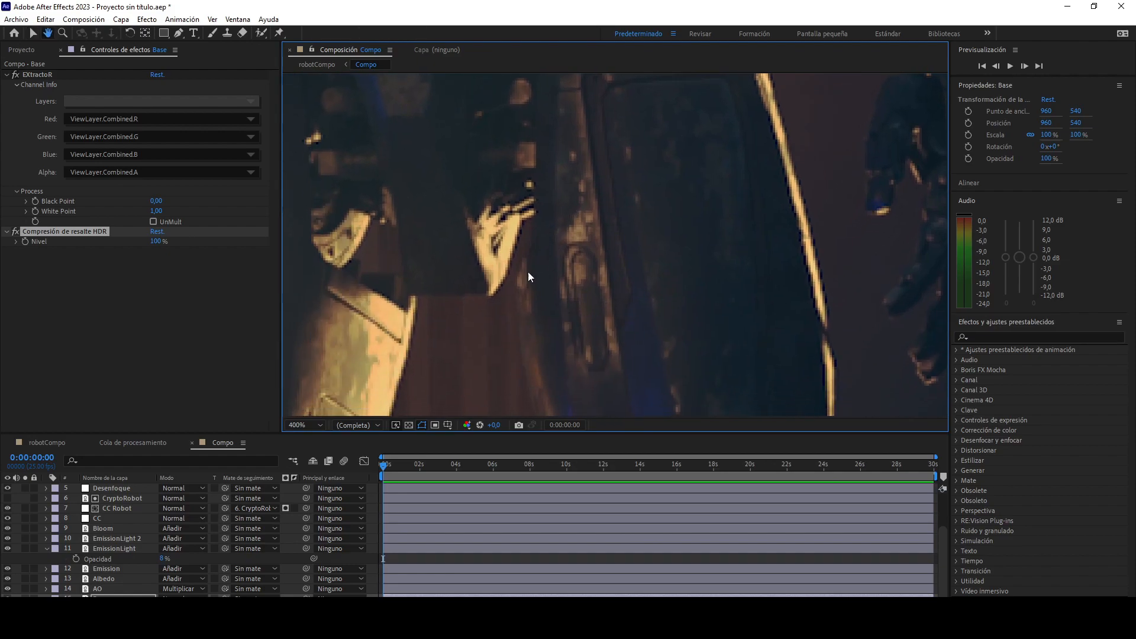
# Compare the bright highlights on the robot's leg with the HDR Highlight Compression effect off and on.
pyautogui.moveTo(389, 370); pyautogui.dragTo(456, 251)
pyautogui.press('v')
pyautogui.click(15, 231)
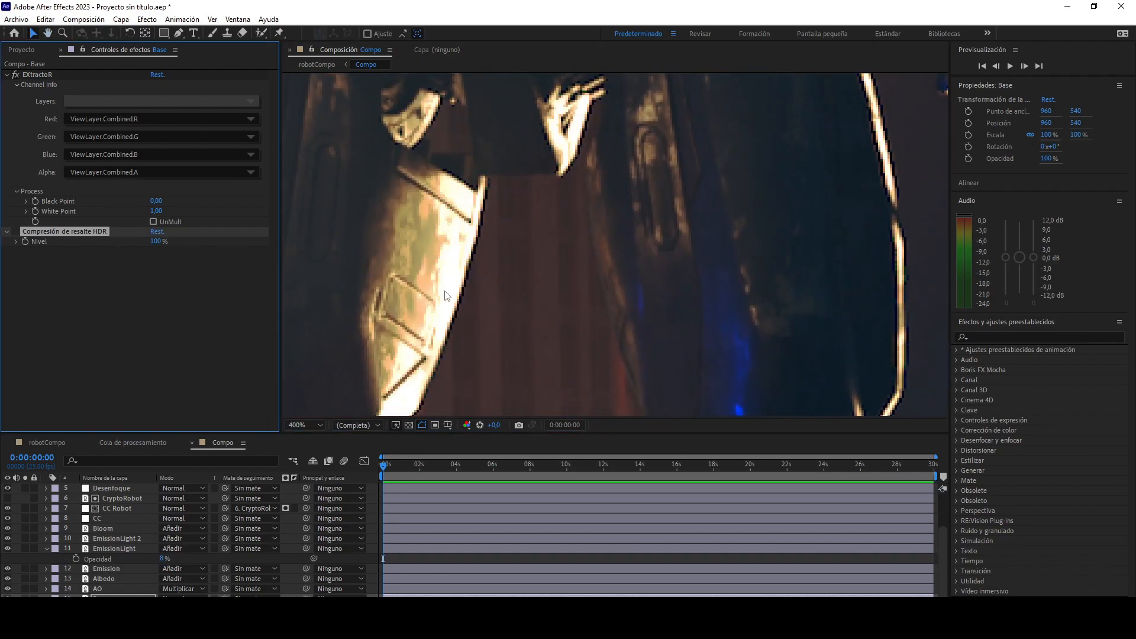
pyautogui.click(15, 232)
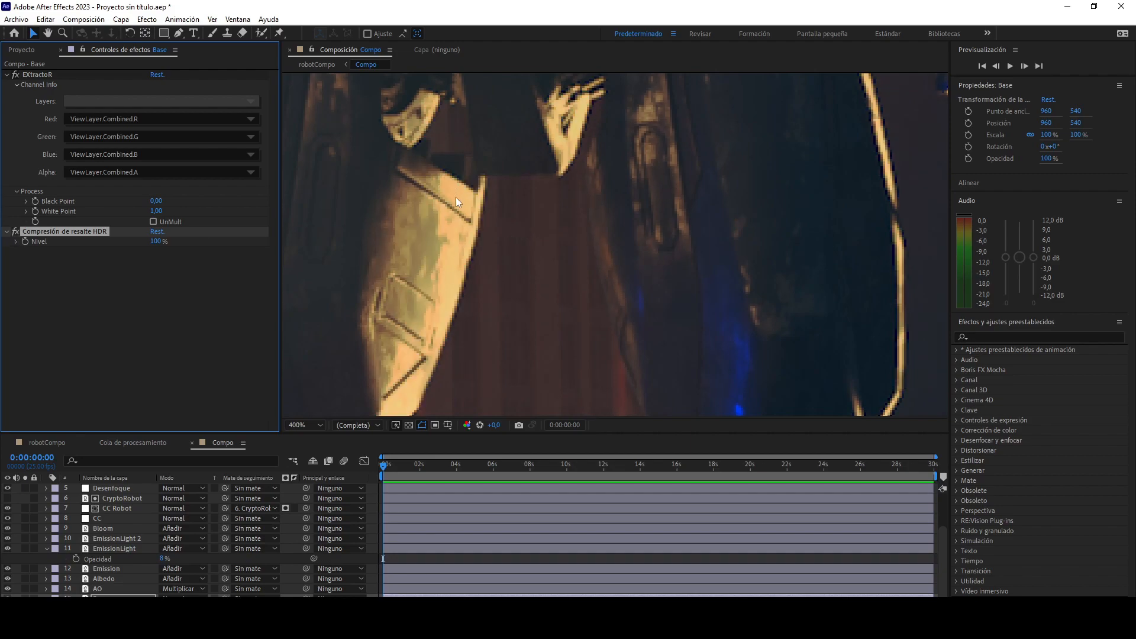
pyautogui.scroll(-4, 527, 237)
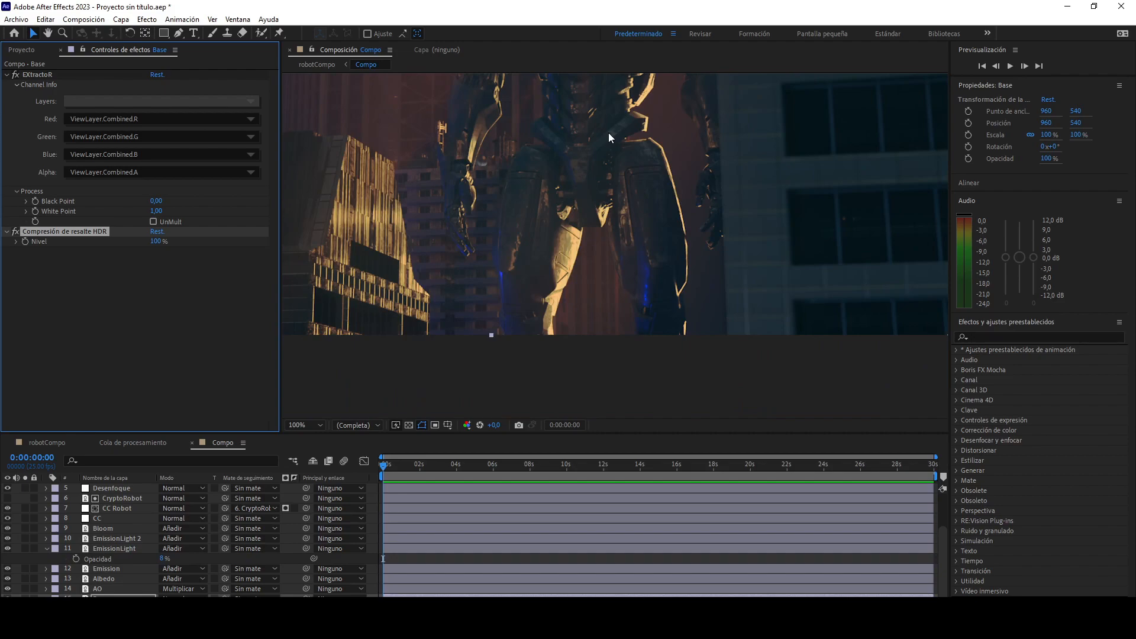
pyautogui.moveTo(667, 129); pyautogui.dragTo(645, 169)
pyautogui.scroll(2, 691, 251)
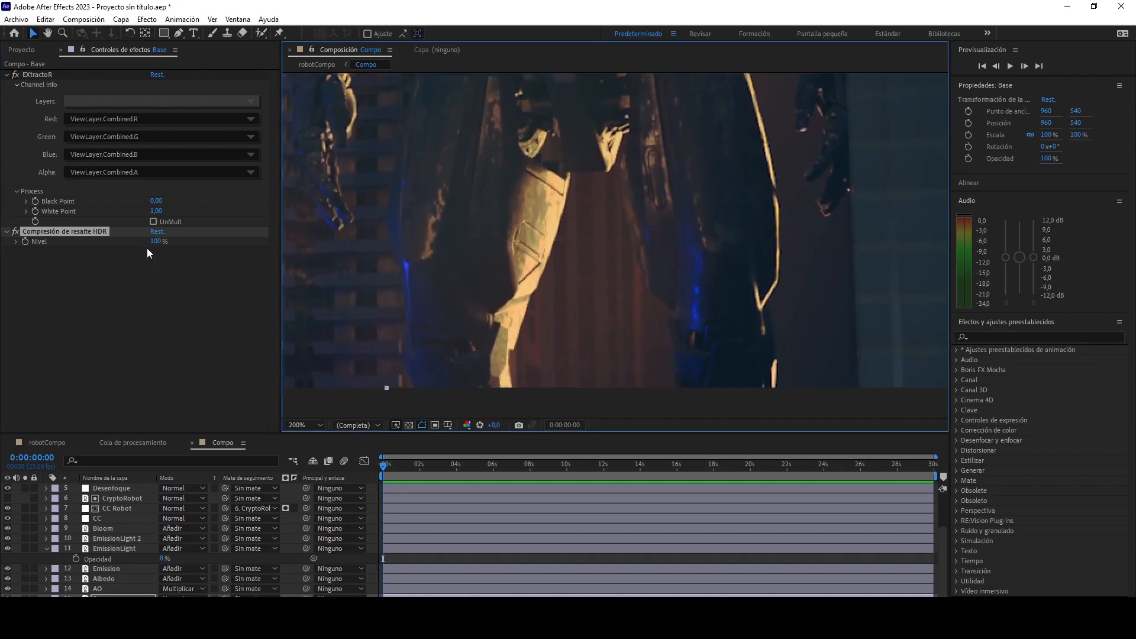
# Try HDR Highlight Compression levels of 0% and 70% on the Base layer, toggling the effect to compare.
pyautogui.click(157, 241)
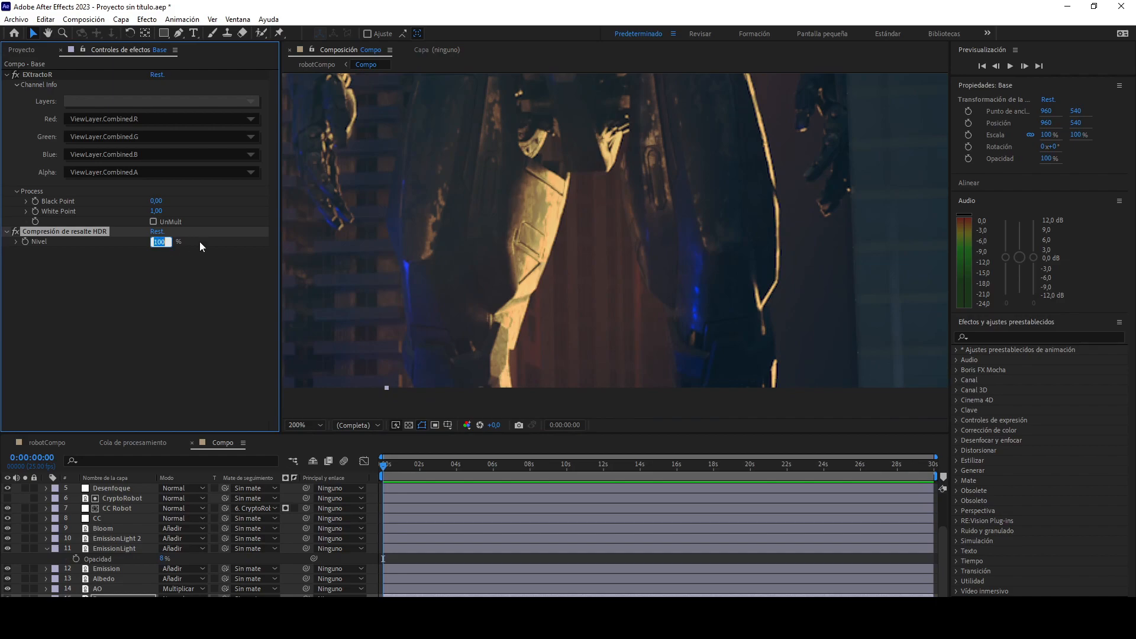
pyautogui.write('0')
pyautogui.press('Return')
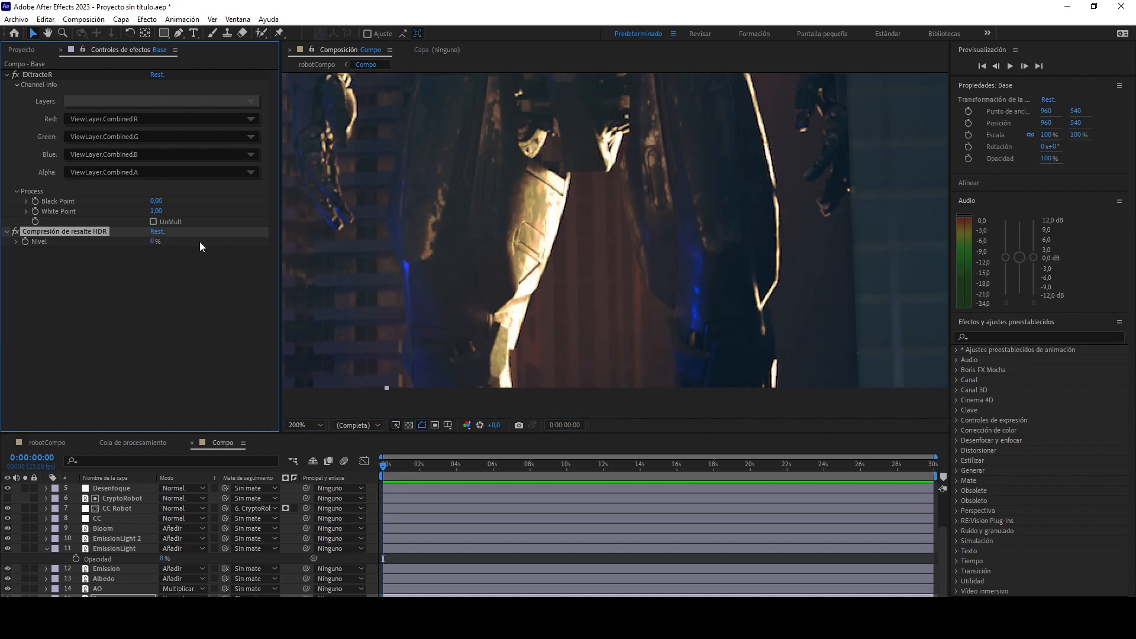
pyautogui.click(151, 241)
pyautogui.write('70')
pyautogui.press('Return')
pyautogui.click(15, 232)
pyautogui.click(14, 232)
pyautogui.click(15, 232)
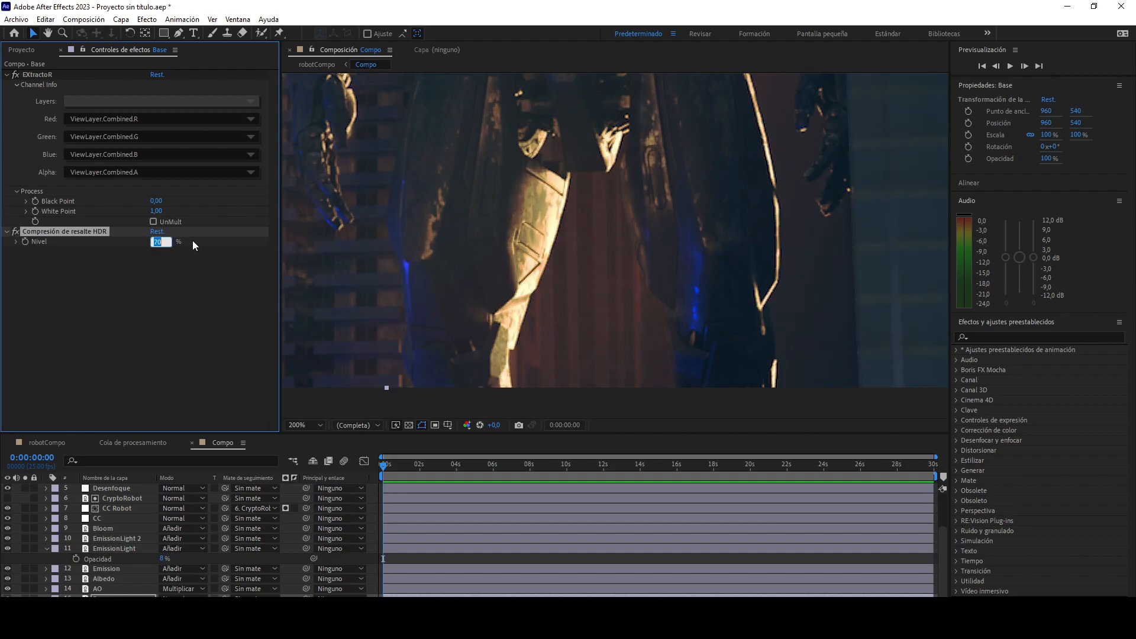
# Try a highlight compression level of 75% on the Base layer and settle on 65%.
pyautogui.write('75')
pyautogui.press('Return')
pyautogui.click(158, 242)
pyautogui.write('65')
pyautogui.press('Return')
# Compare the leg highlights with the 65% compression off and on, then check the whole frame.
pyautogui.click(16, 232)
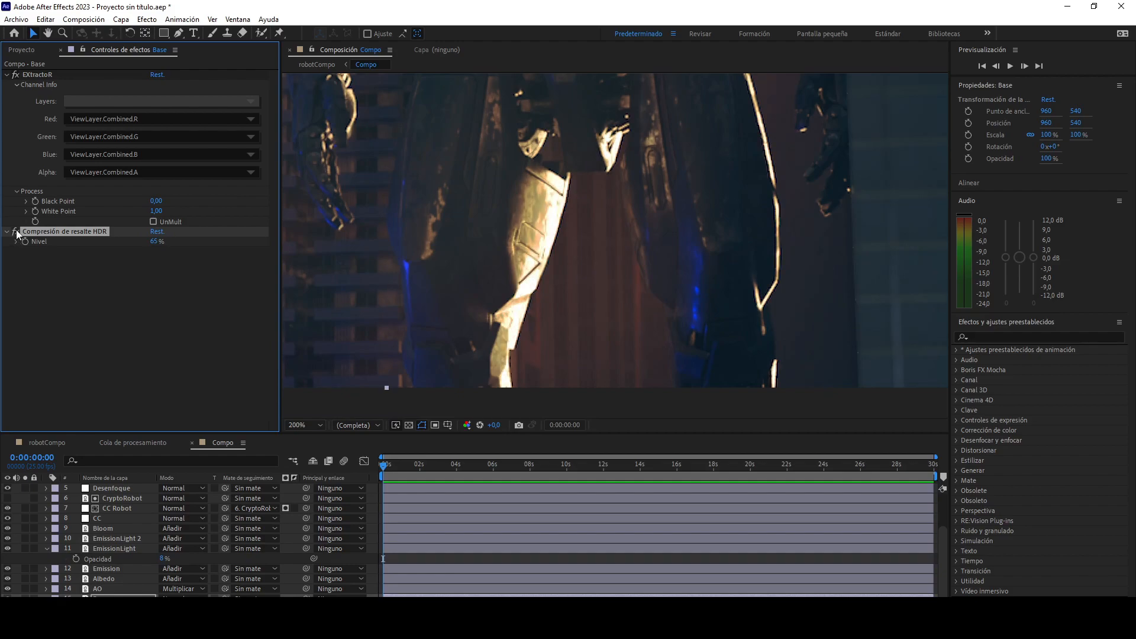
pyautogui.click(16, 232)
pyautogui.click(16, 231)
pyautogui.click(16, 231)
pyautogui.click(16, 231)
pyautogui.scroll(-4, 468, 213)
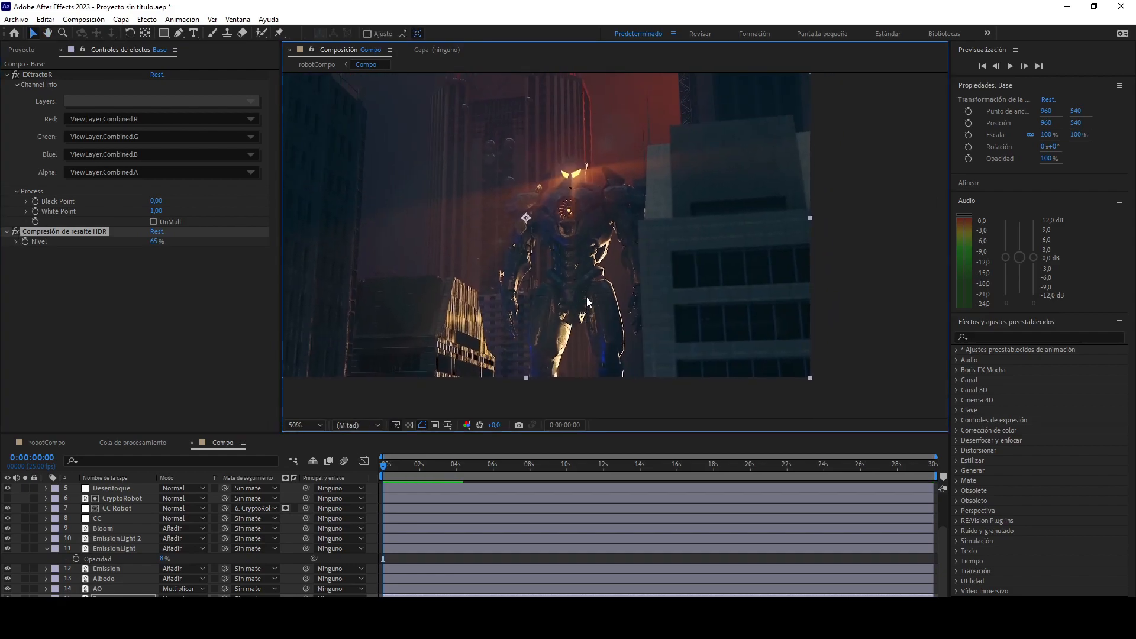
# Examine the highlights along the robot's arm and torso up close with the highlight compression off and on.
pyautogui.scroll(4, 588, 302)
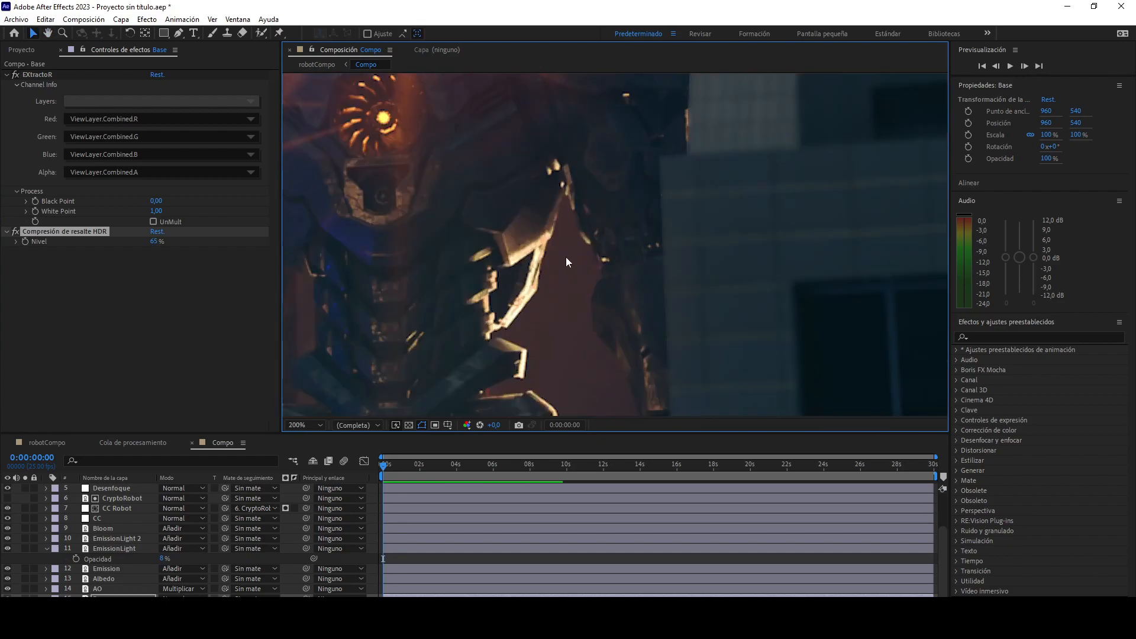
pyautogui.click(16, 231)
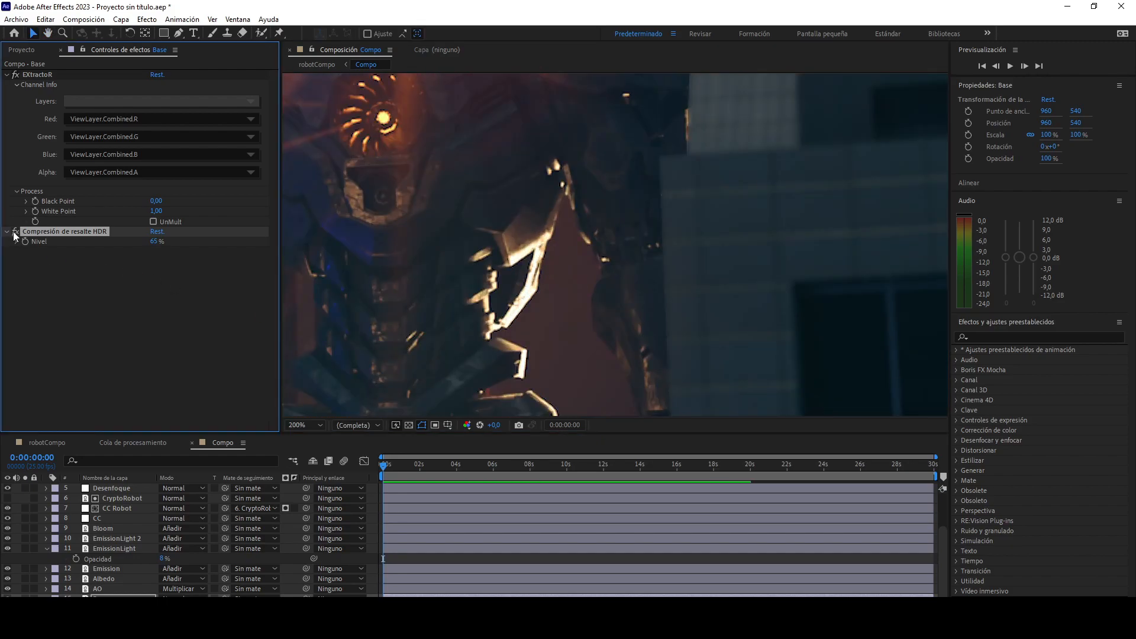
pyautogui.scroll(-3, 533, 241)
pyautogui.scroll(6, 553, 249)
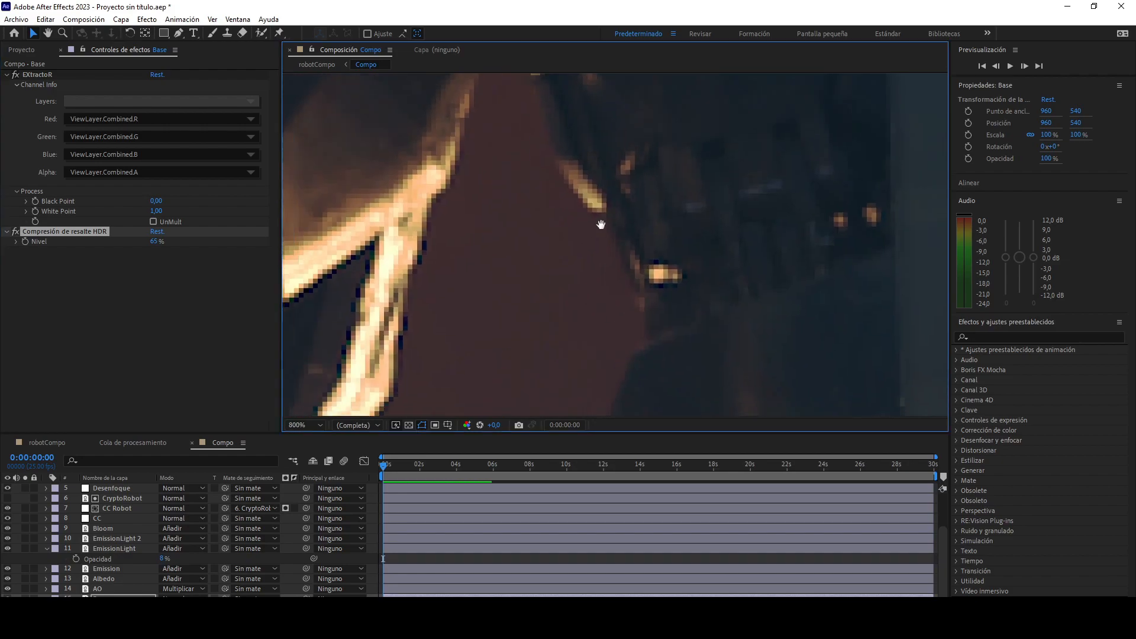
pyautogui.moveTo(572, 232); pyautogui.dragTo(763, 174)
pyautogui.click(16, 231)
pyautogui.click(16, 233)
pyautogui.click(16, 232)
pyautogui.click(16, 233)
pyautogui.click(16, 232)
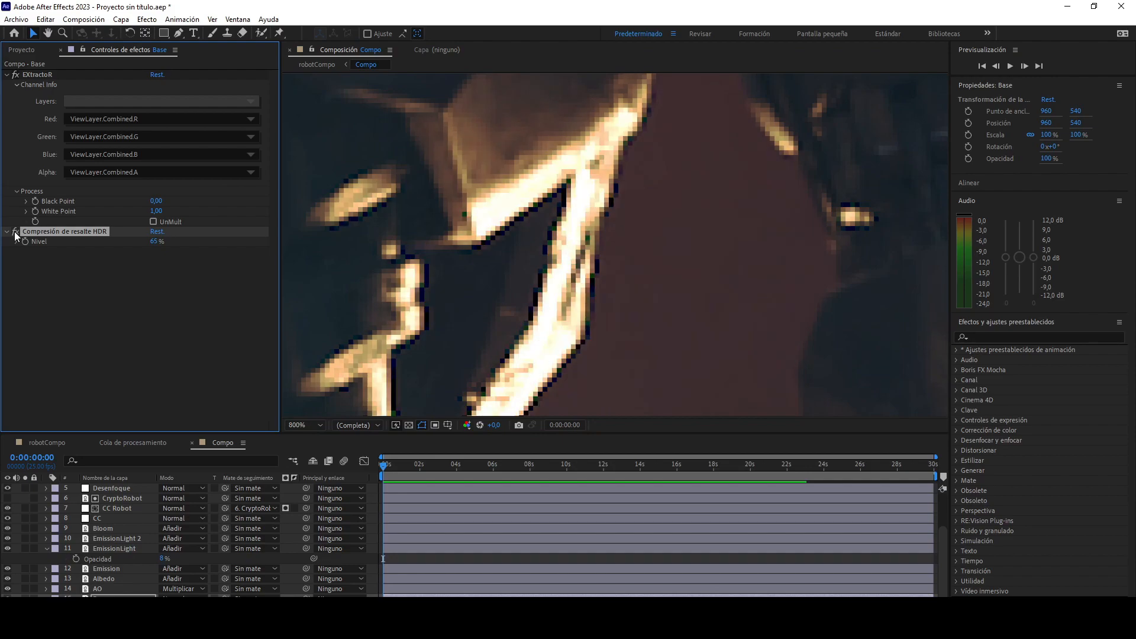
pyautogui.scroll(-8, 434, 222)
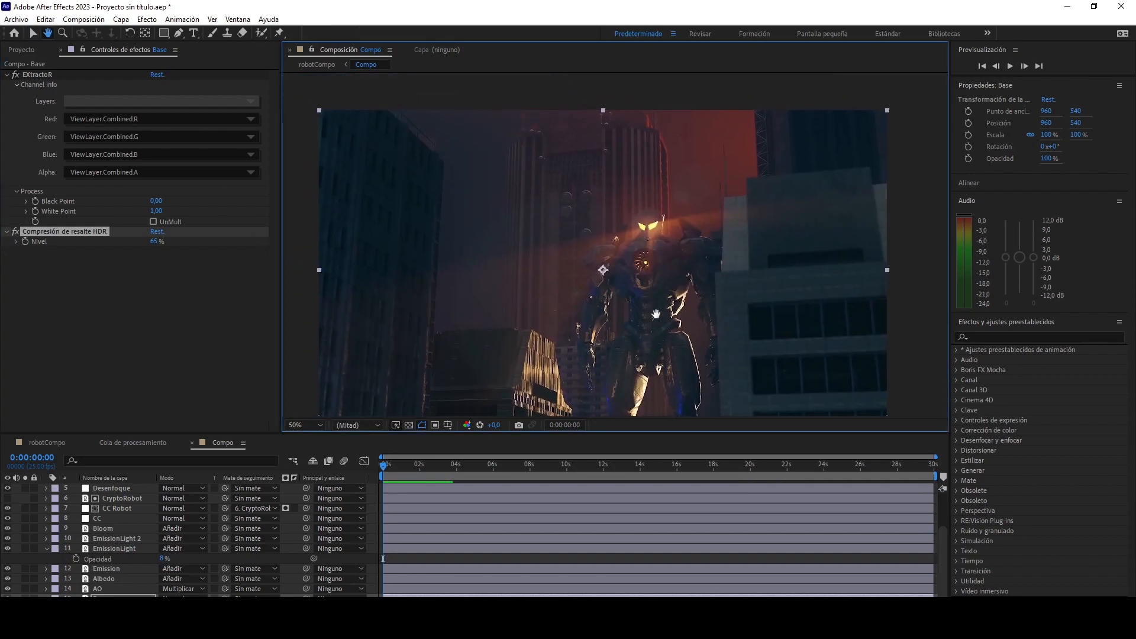
# Make the Grain layer visible again and view the full composition.
pyautogui.scroll(3, 53, 493)
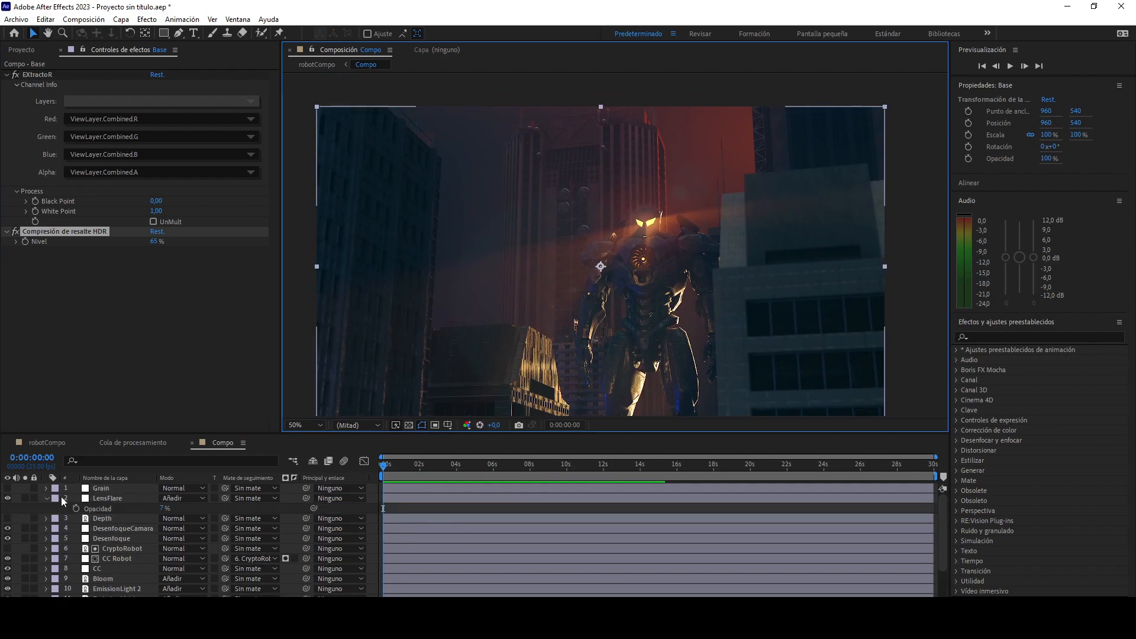
pyautogui.click(8, 488)
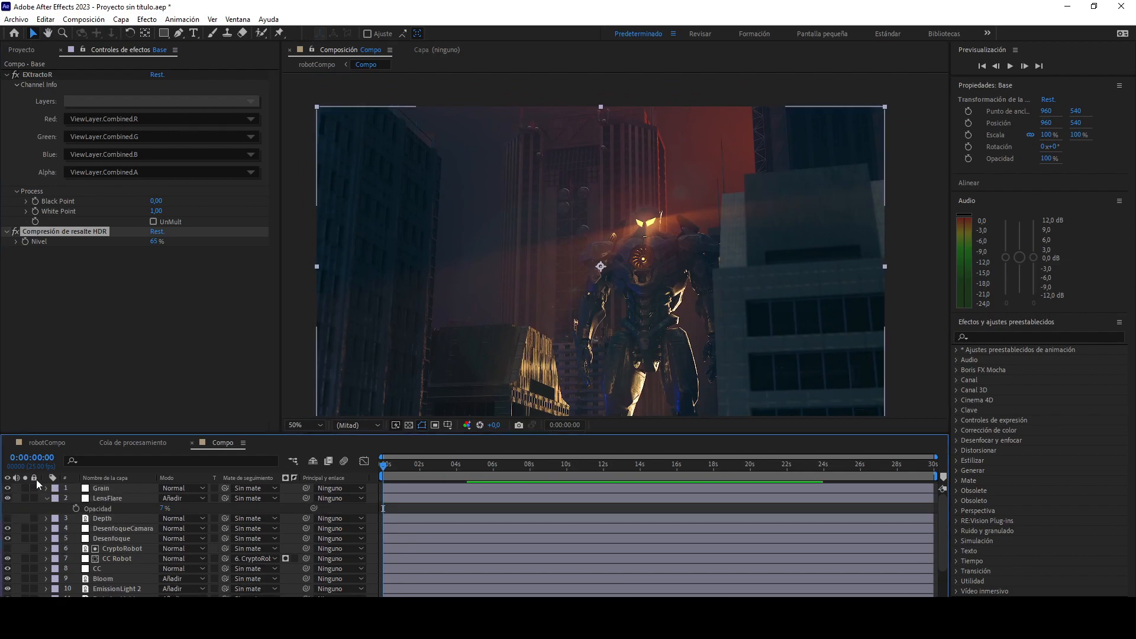
pyautogui.moveTo(517, 327); pyautogui.dragTo(526, 293)
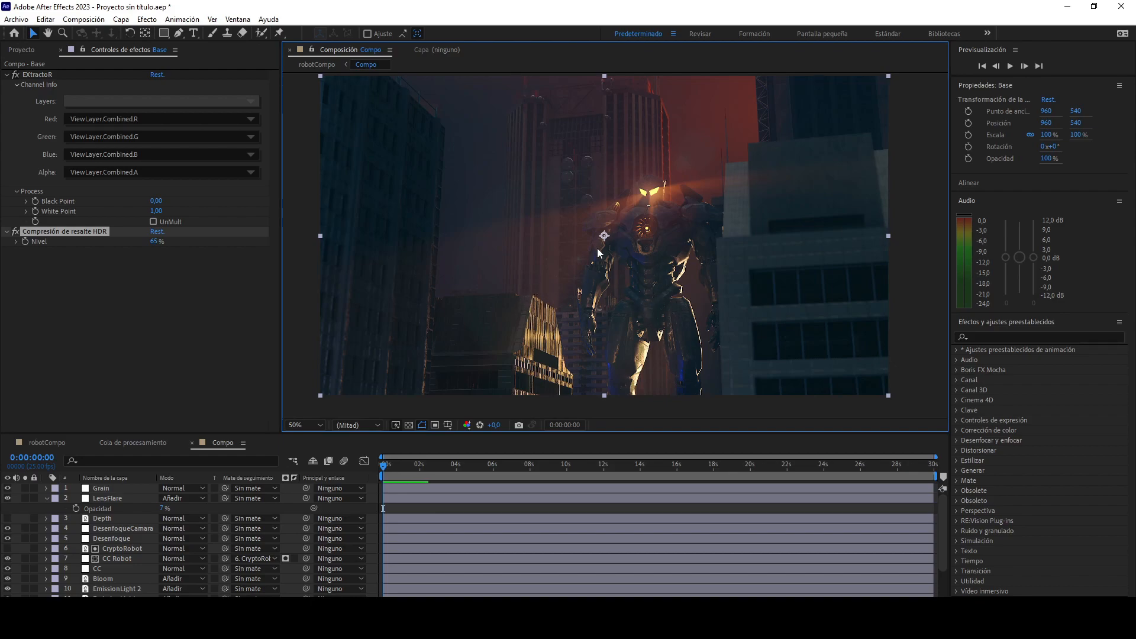
# Try an Optics Compensation distortion on the nested Compo layer in robotCompo and remove the effect.
pyautogui.click(42, 445)
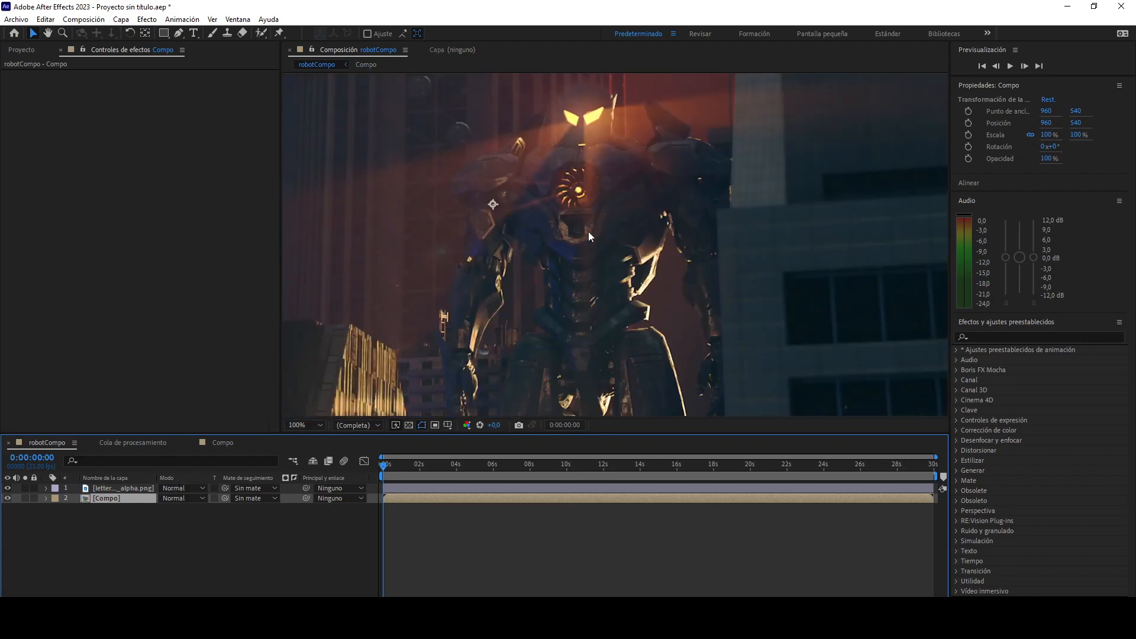
pyautogui.moveTo(590, 236); pyautogui.dragTo(628, 247)
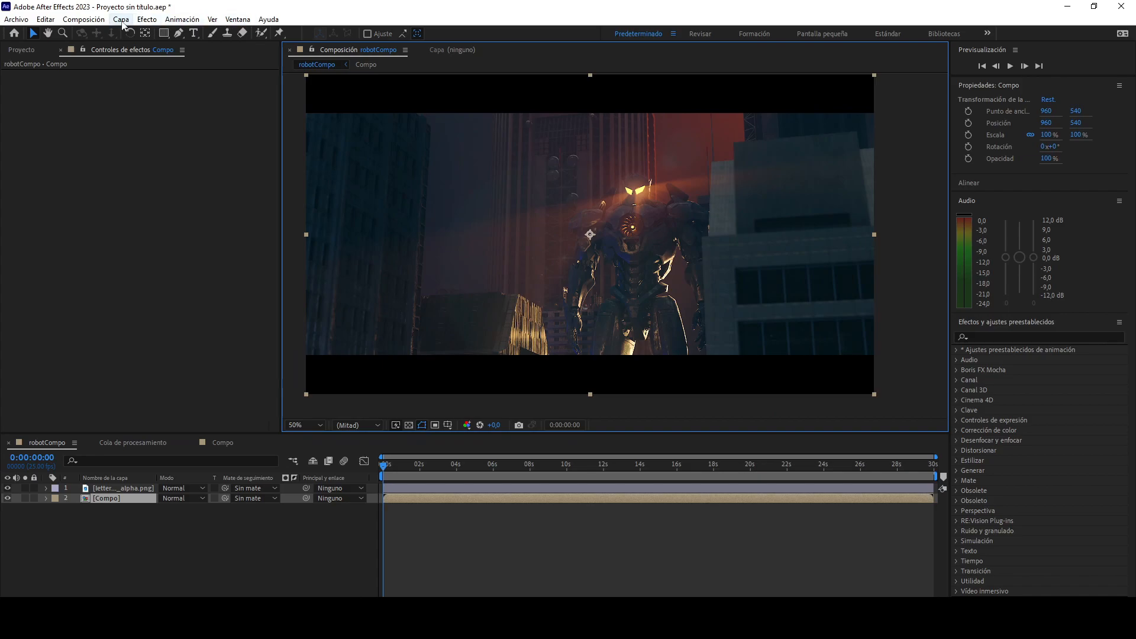
pyautogui.click(146, 19)
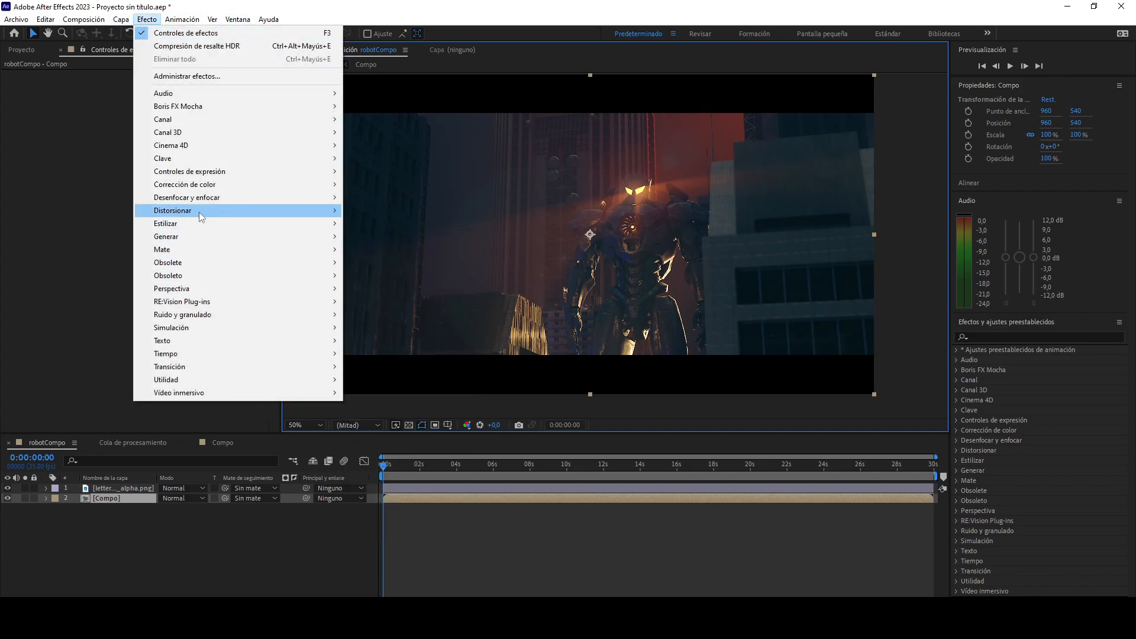
pyautogui.moveTo(201, 213)
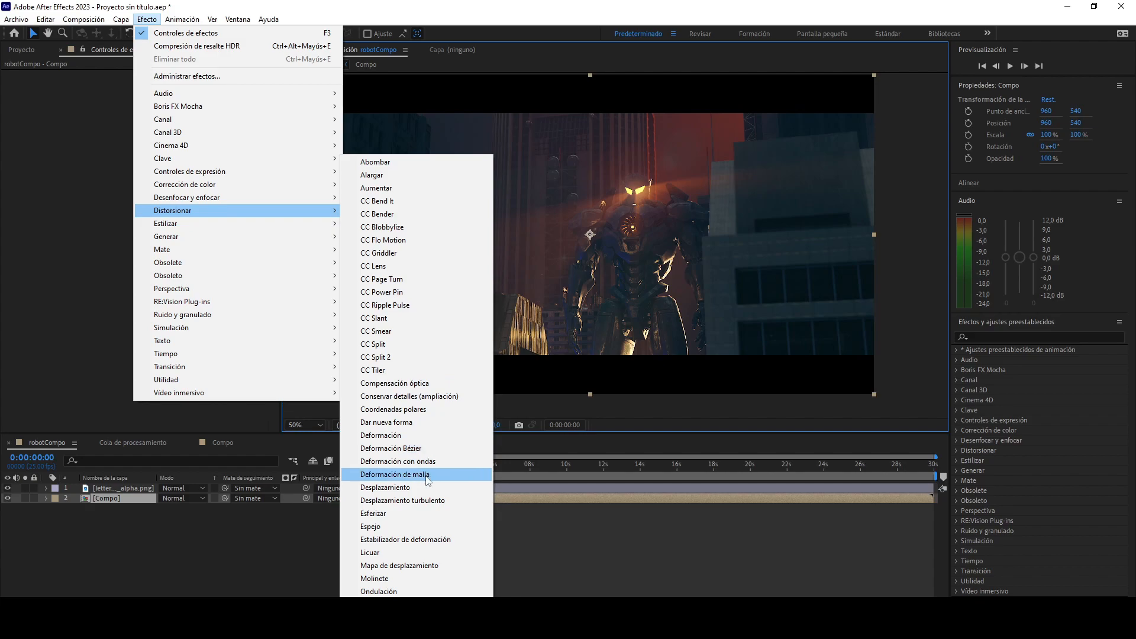
pyautogui.click(420, 386)
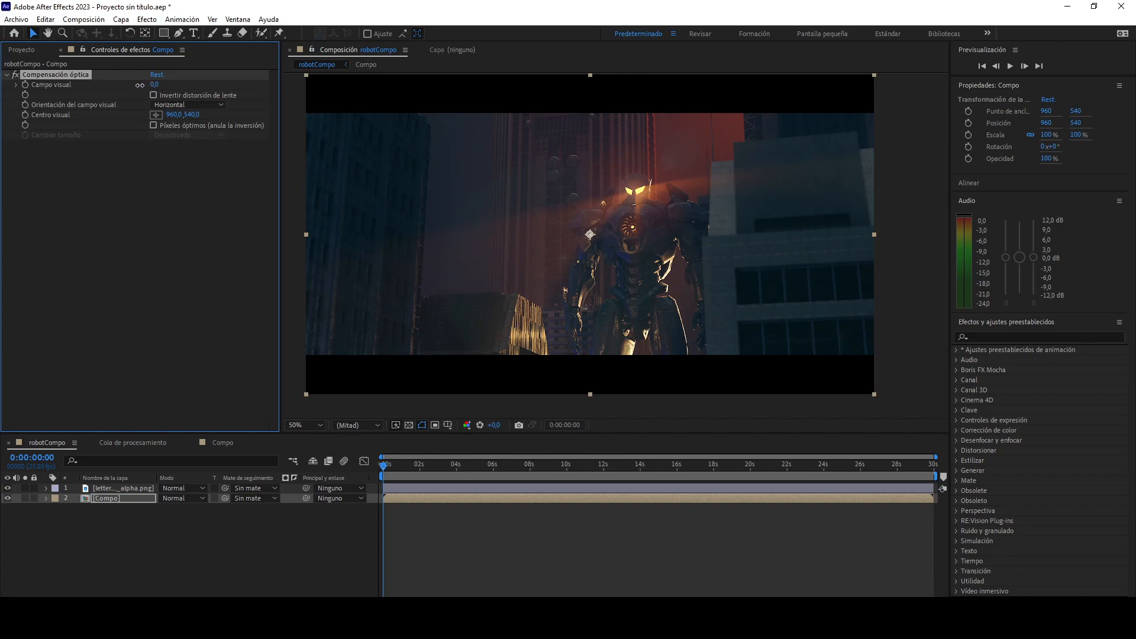
pyautogui.moveTo(155, 85); pyautogui.dragTo(177, 91)
pyautogui.press('Delete')
pyautogui.click(147, 19)
pyautogui.moveTo(227, 199)
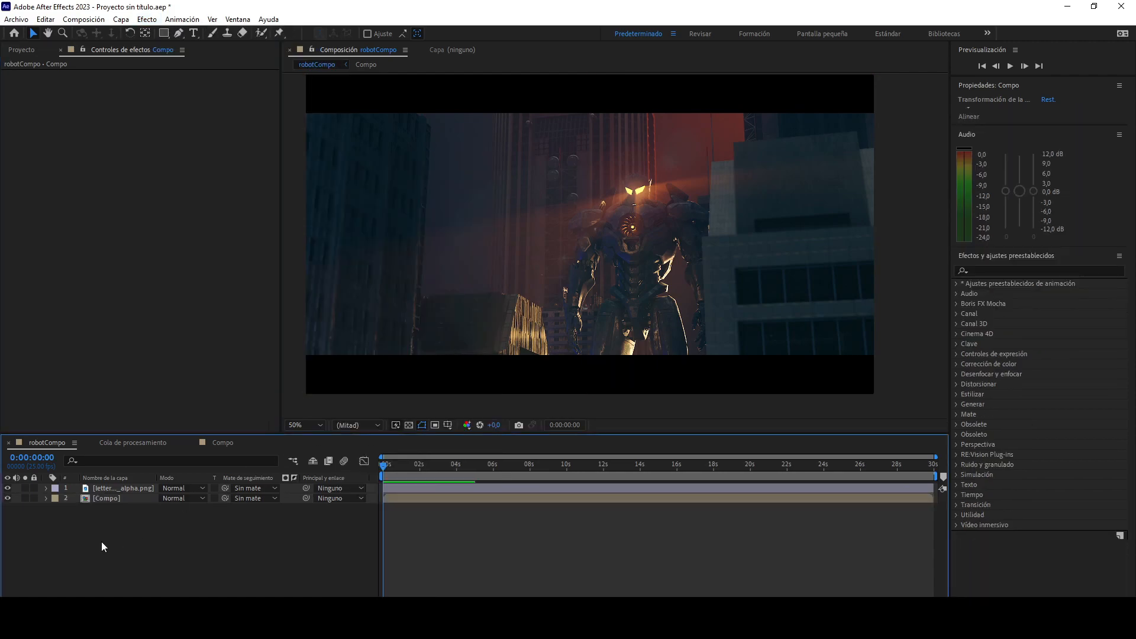
# Open the nested Compo composition and add a new adjustment layer above the Grain layer.
pyautogui.click(108, 502)
pyautogui.press('t')
pyautogui.click(109, 489)
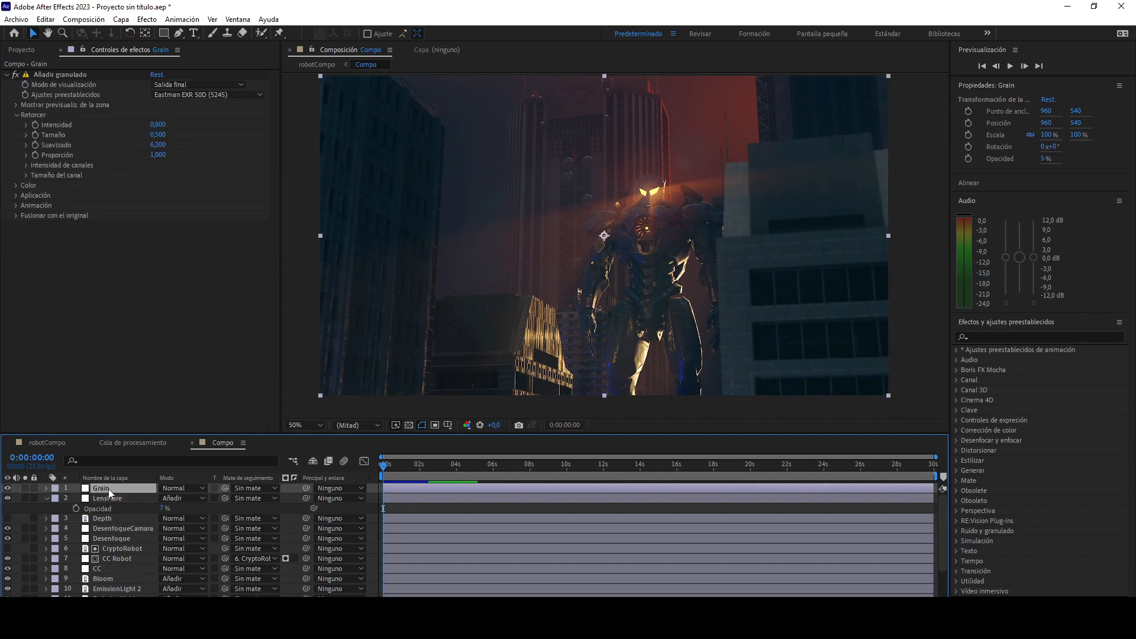
pyautogui.click(144, 20)
pyautogui.moveTo(120, 20)
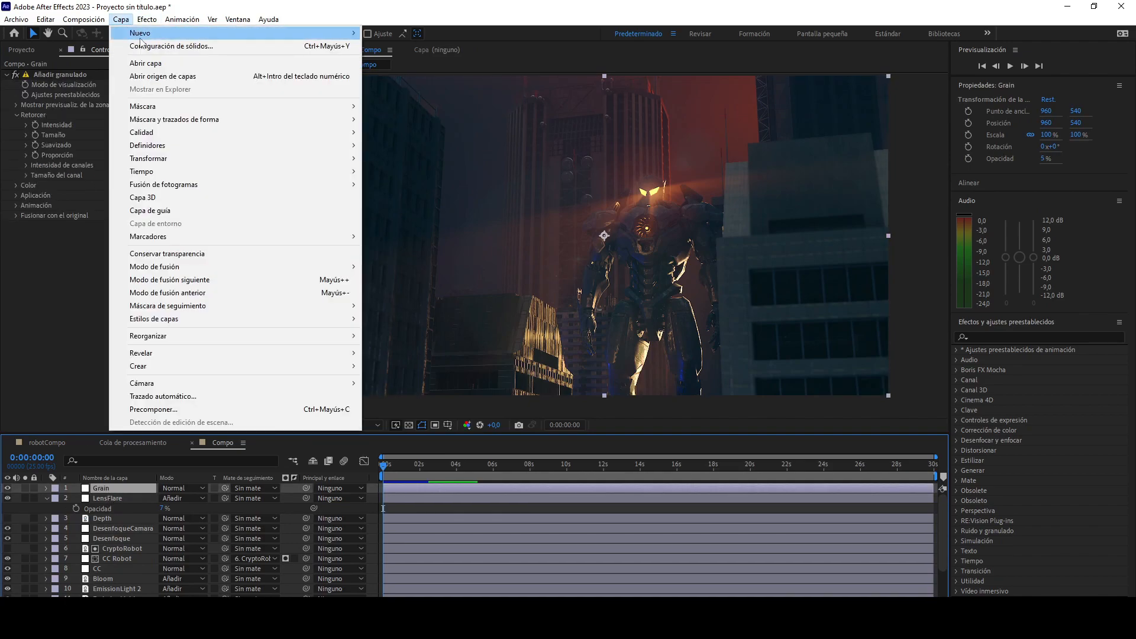
pyautogui.click(409, 110)
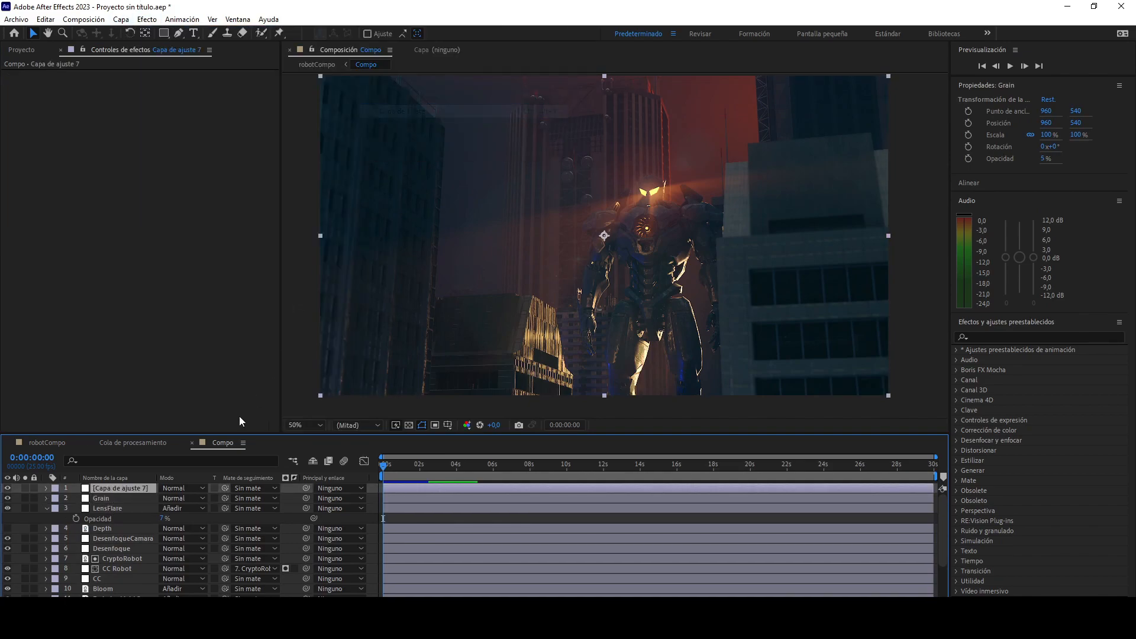
# Hide the Grain layer and apply the Optics Compensation distortion effect to the new adjustment layer.
pyautogui.click(142, 20)
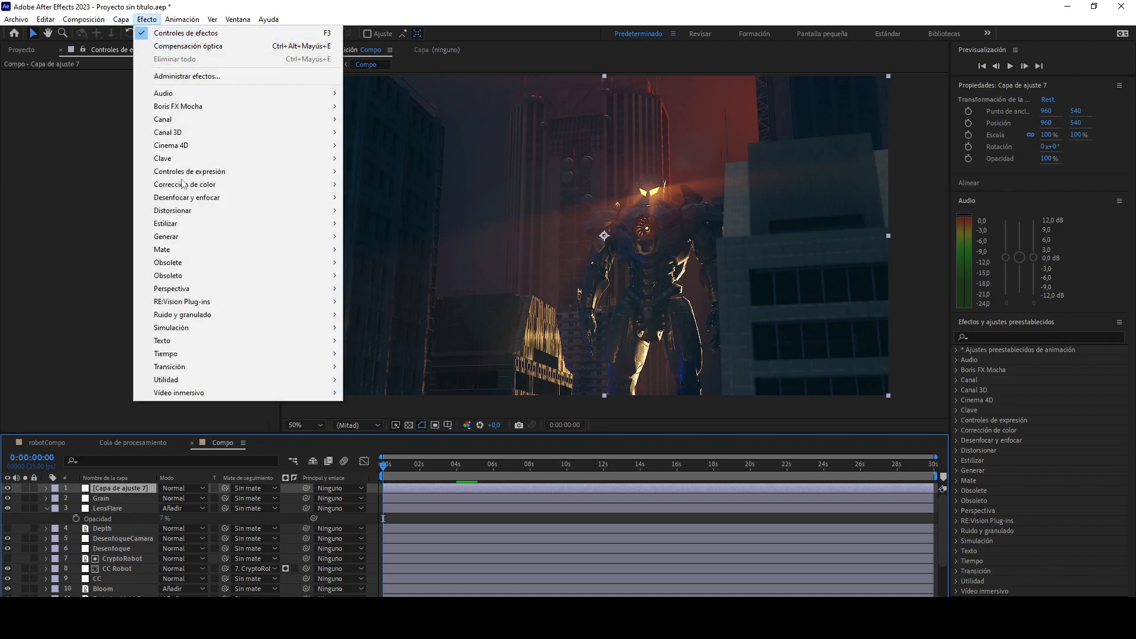
pyautogui.click(7, 498)
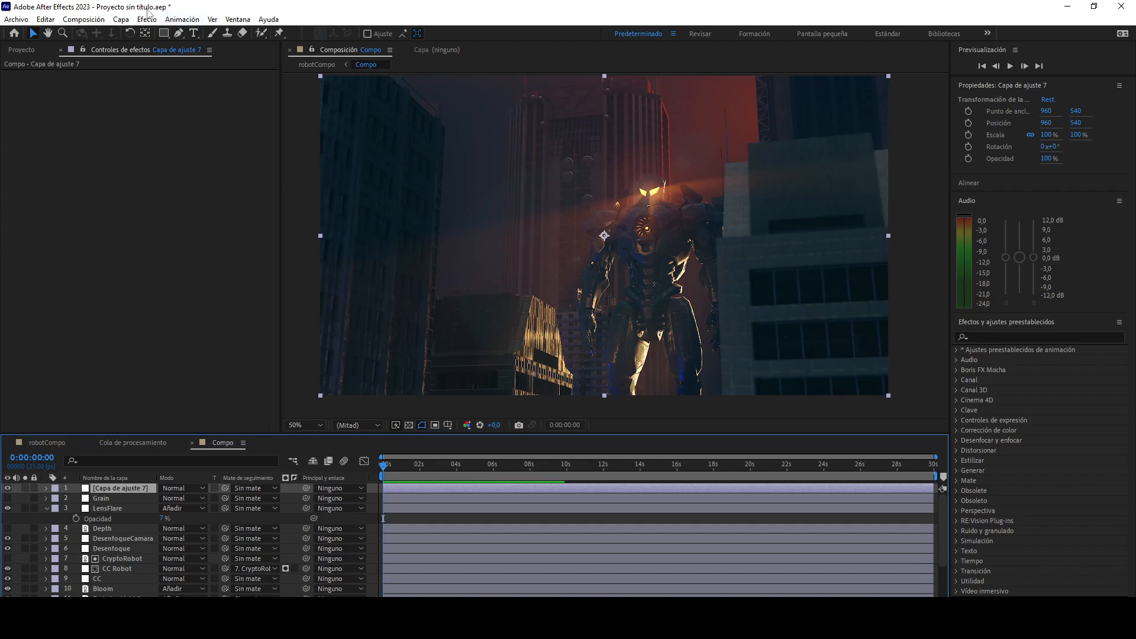
pyautogui.click(147, 20)
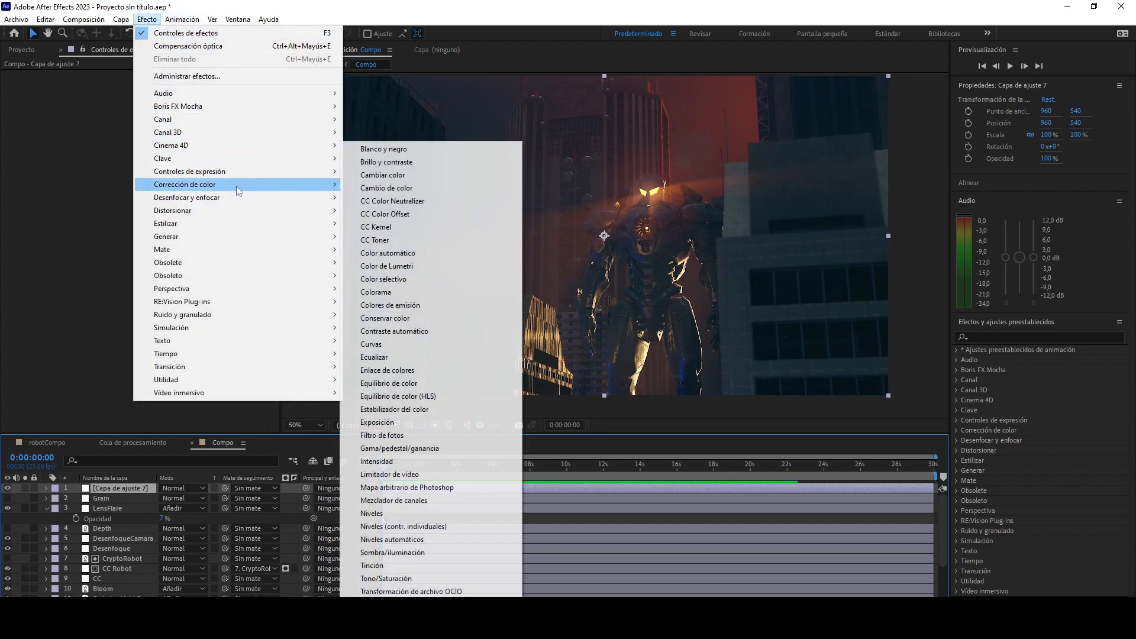
pyautogui.moveTo(230, 211)
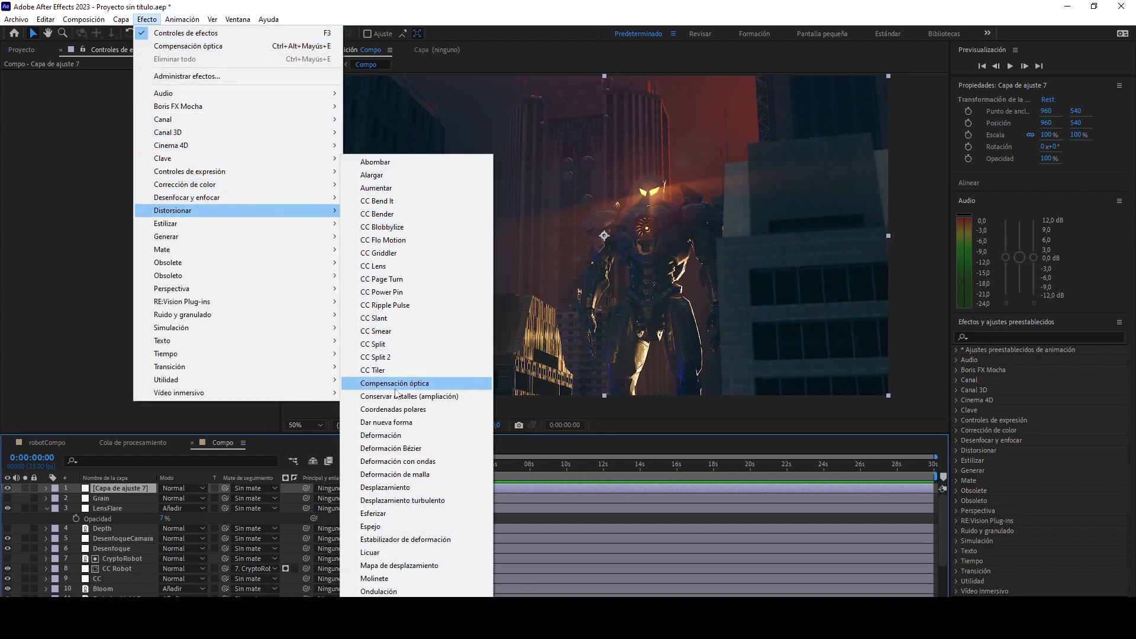
pyautogui.click(414, 384)
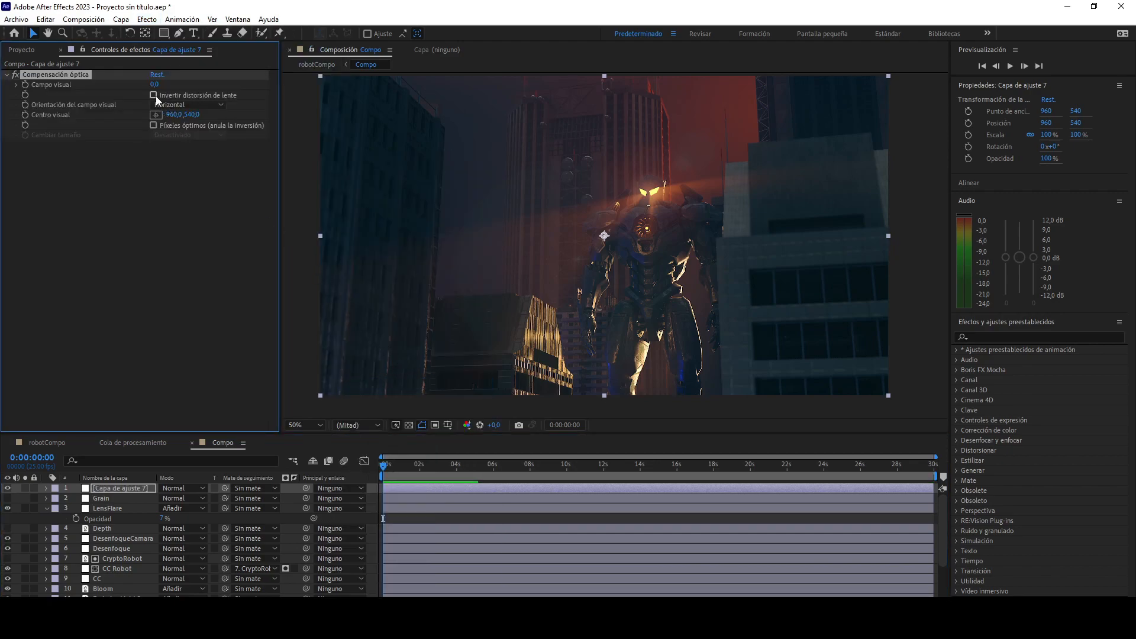
# Set the Optics Compensation field of view to 22.1 and enable its optimal pixels option.
pyautogui.moveTo(154, 84); pyautogui.dragTo(242, 99)
pyautogui.moveTo(915, 312); pyautogui.dragTo(880, 255)
pyautogui.moveTo(862, 308); pyautogui.dragTo(870, 335)
pyautogui.click(154, 125)
pyautogui.click(154, 126)
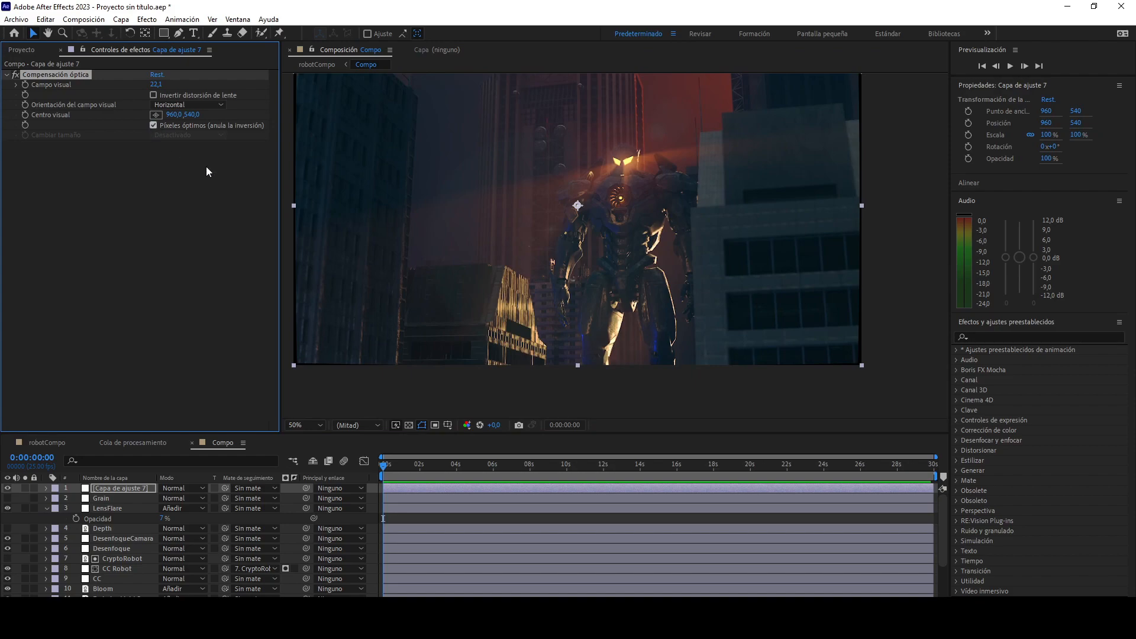
# Rename the adjustment layer LensDistort and place it directly below the Grain layer.
pyautogui.click(110, 489)
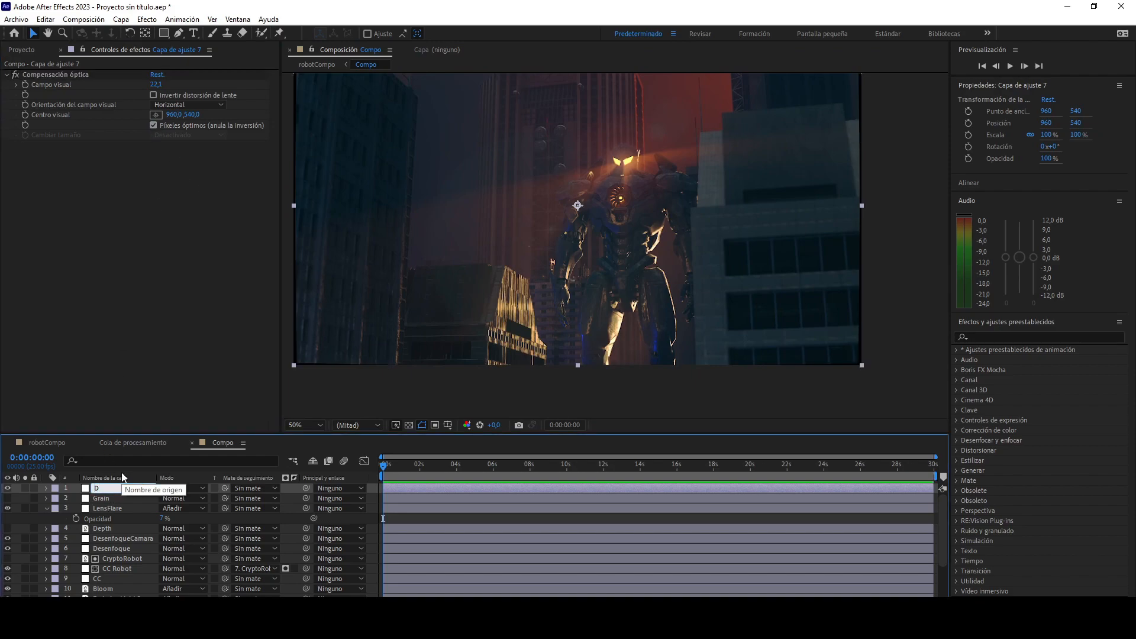
pyautogui.write('k')
pyautogui.write('LensDisto')
pyautogui.write('rt')
pyautogui.press('Return')
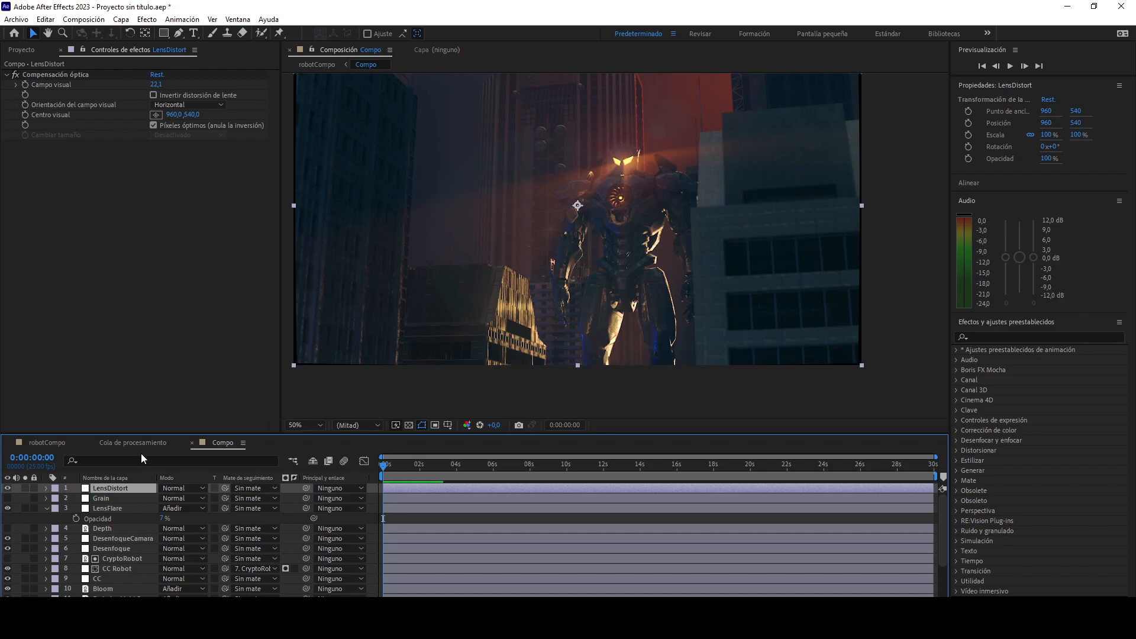
pyautogui.moveTo(103, 487); pyautogui.dragTo(104, 504)
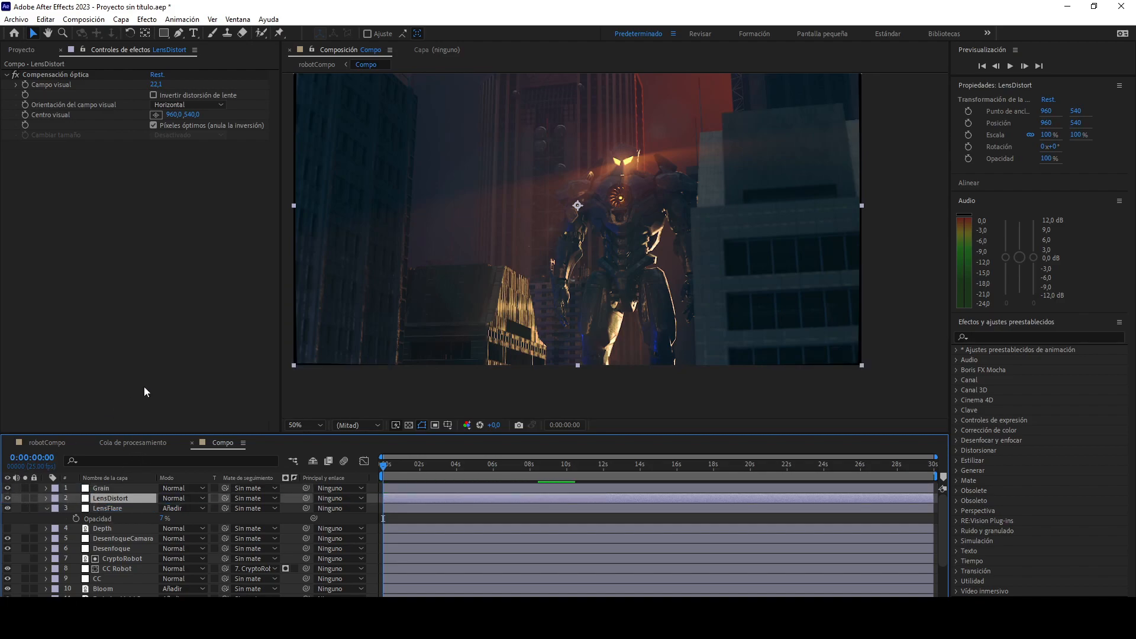
# Switch to the robotCompo composition and set the nested Compo layer's scale to 101% to cover the distorted frame edges.
pyautogui.scroll(3, 878, 223)
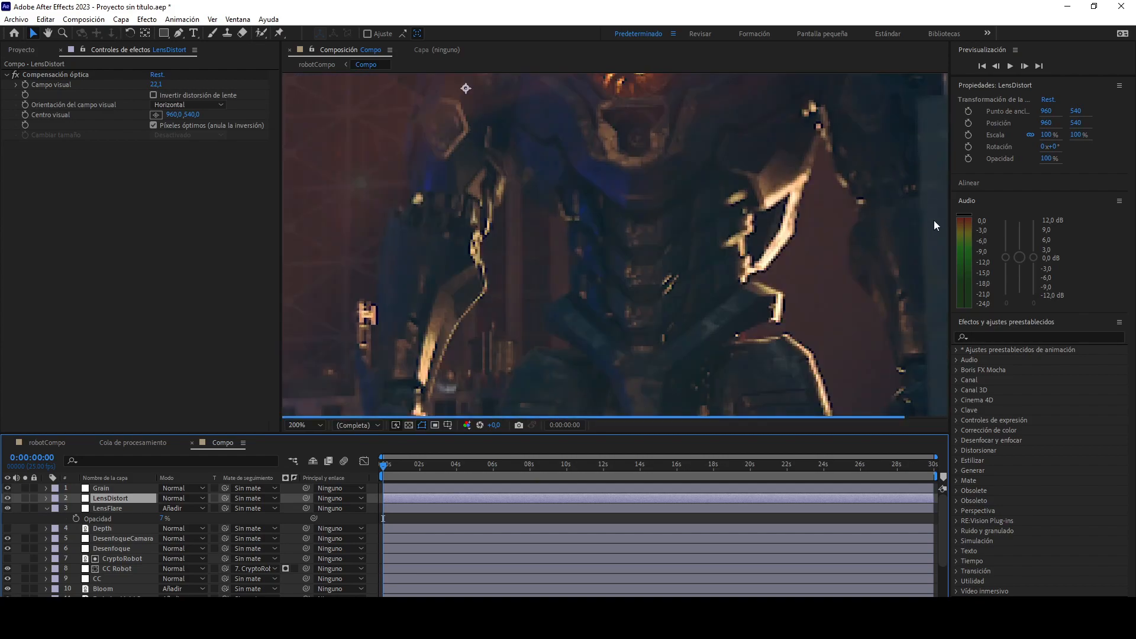
pyautogui.scroll(-2, 933, 220)
pyautogui.scroll(-1, 881, 184)
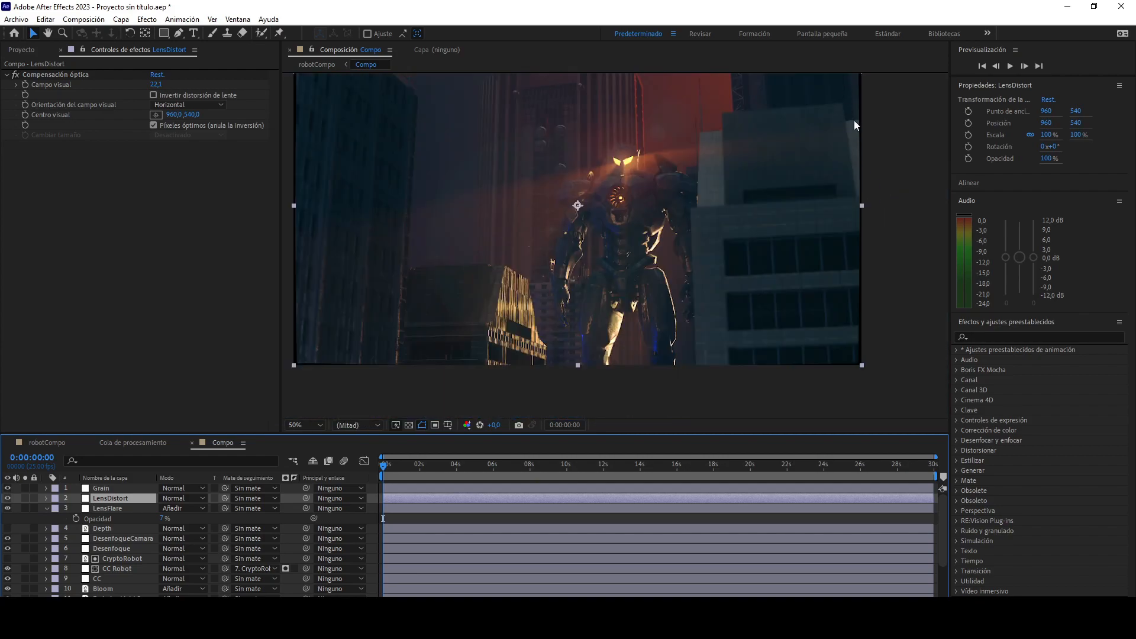
pyautogui.moveTo(867, 147); pyautogui.dragTo(864, 197)
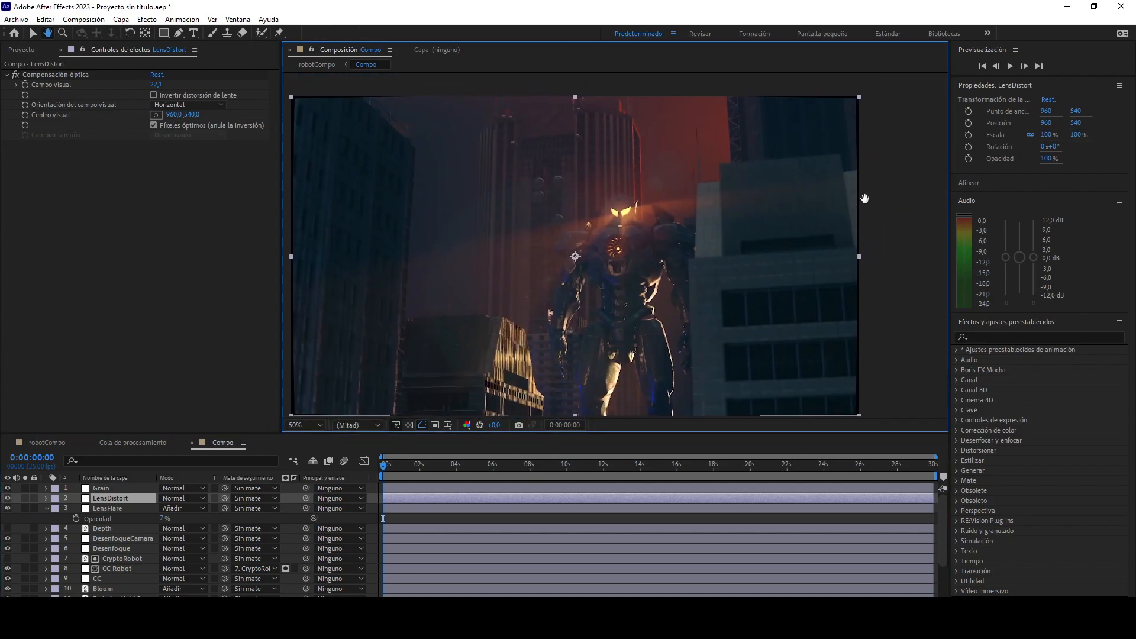
pyautogui.click(51, 442)
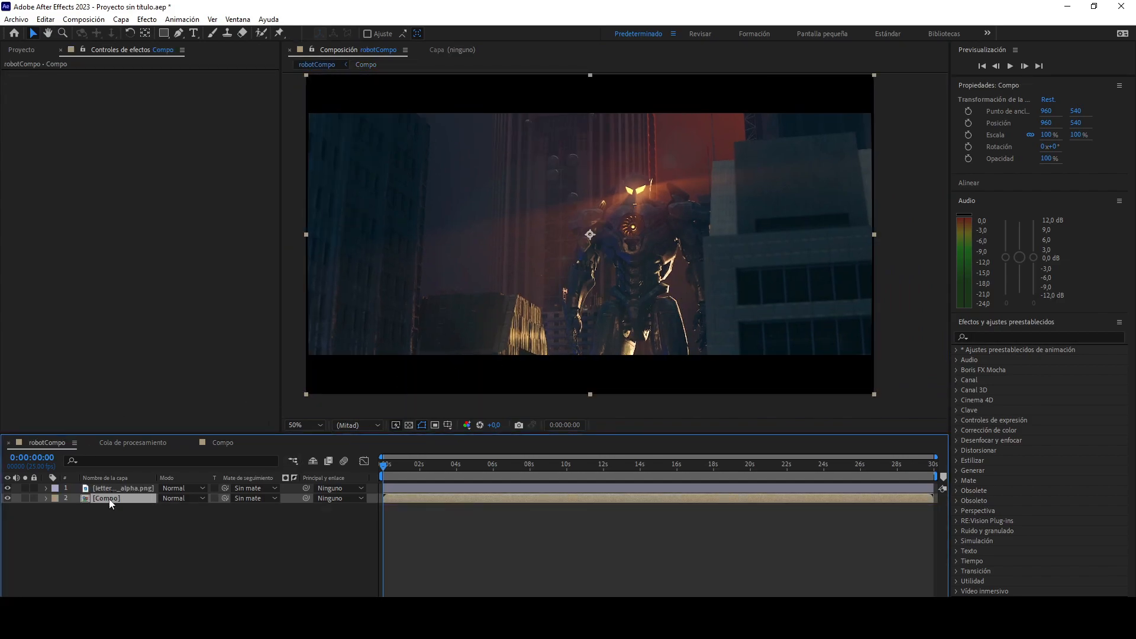
pyautogui.press('s')
pyautogui.click(187, 512)
pyautogui.write('101')
pyautogui.press('Return')
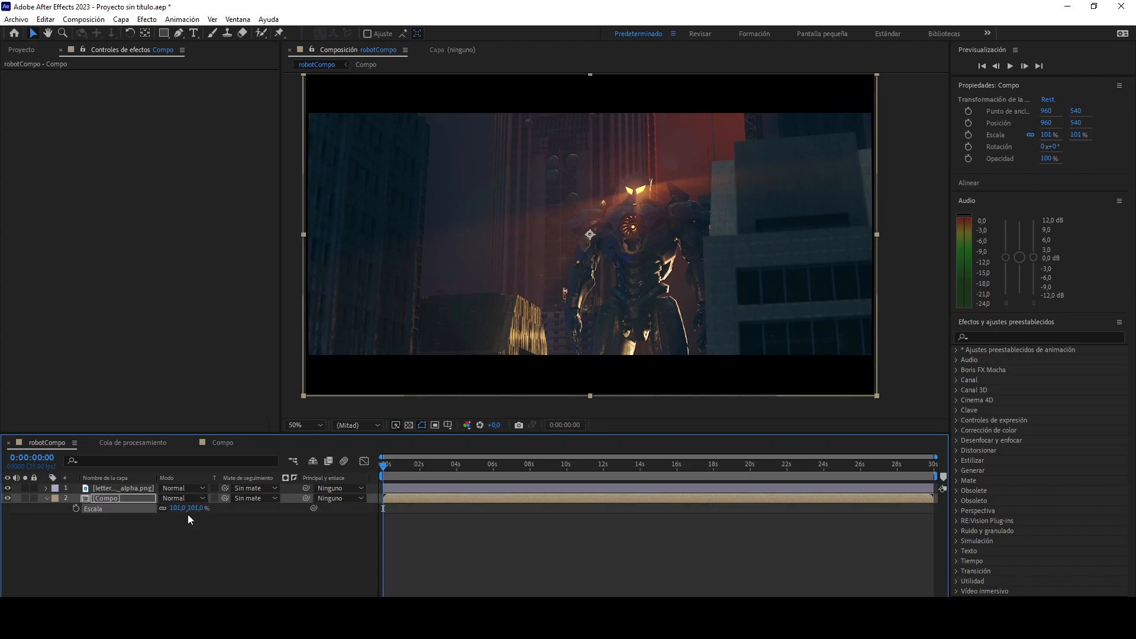
pyautogui.click(880, 239)
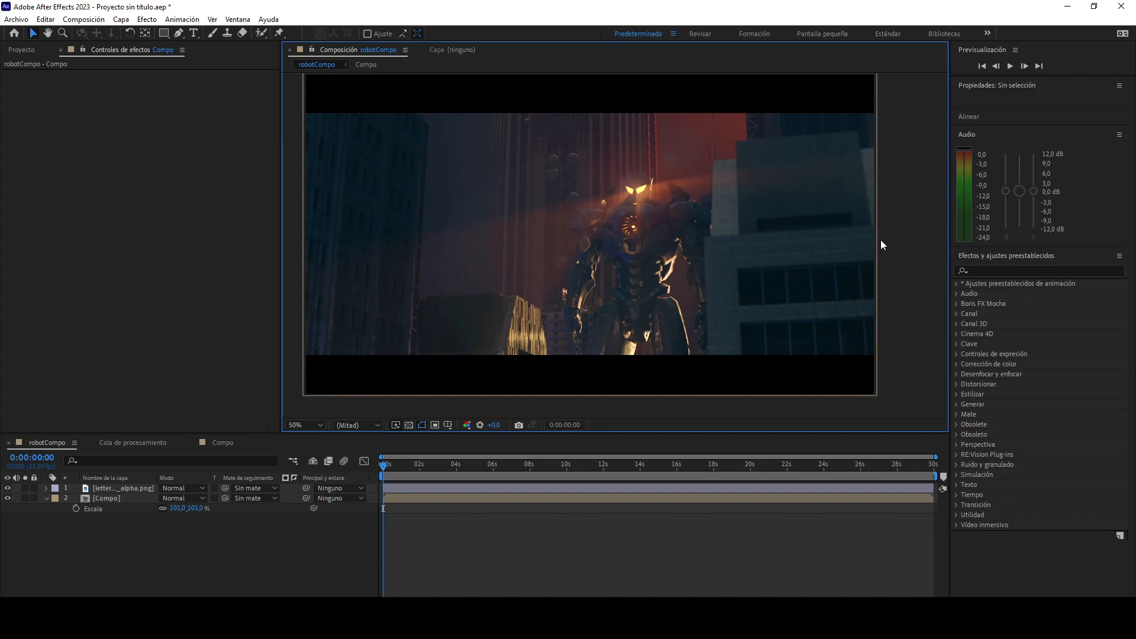
# Inspect the frame edges, the robot and the surrounding buildings in robotCompo up close, then the whole letterboxed frame.
pyautogui.scroll(1, 861, 254)
pyautogui.moveTo(935, 251); pyautogui.dragTo(704, 245)
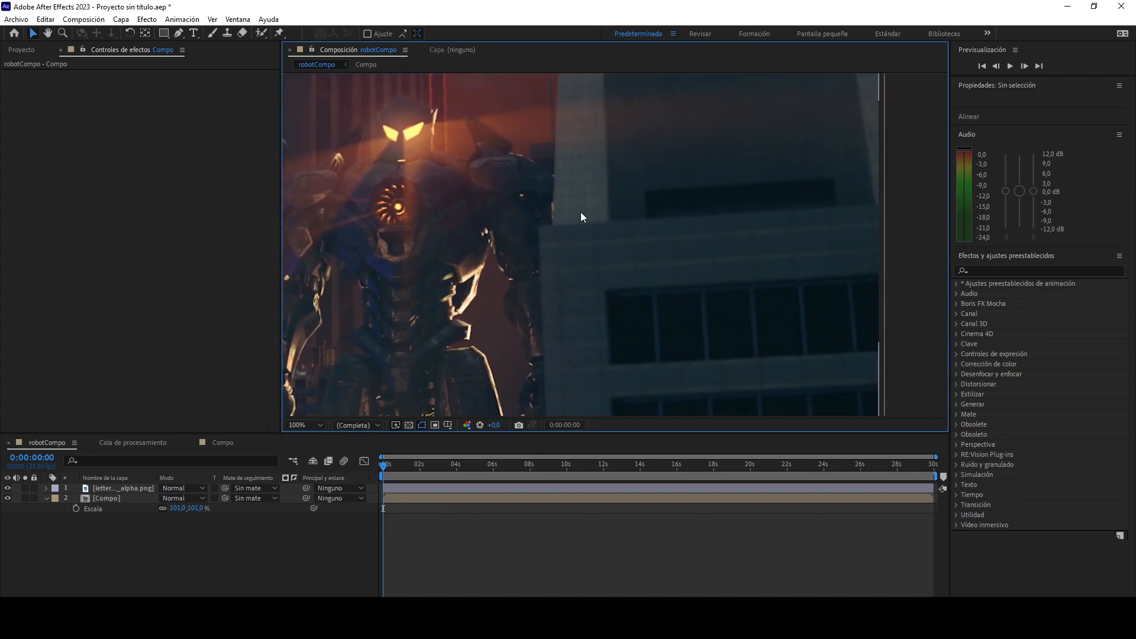
pyautogui.moveTo(480, 192); pyautogui.dragTo(656, 252)
pyautogui.moveTo(415, 219); pyautogui.dragTo(619, 142)
pyautogui.scroll(-1, 601, 174)
pyautogui.moveTo(578, 226); pyautogui.dragTo(619, 196)
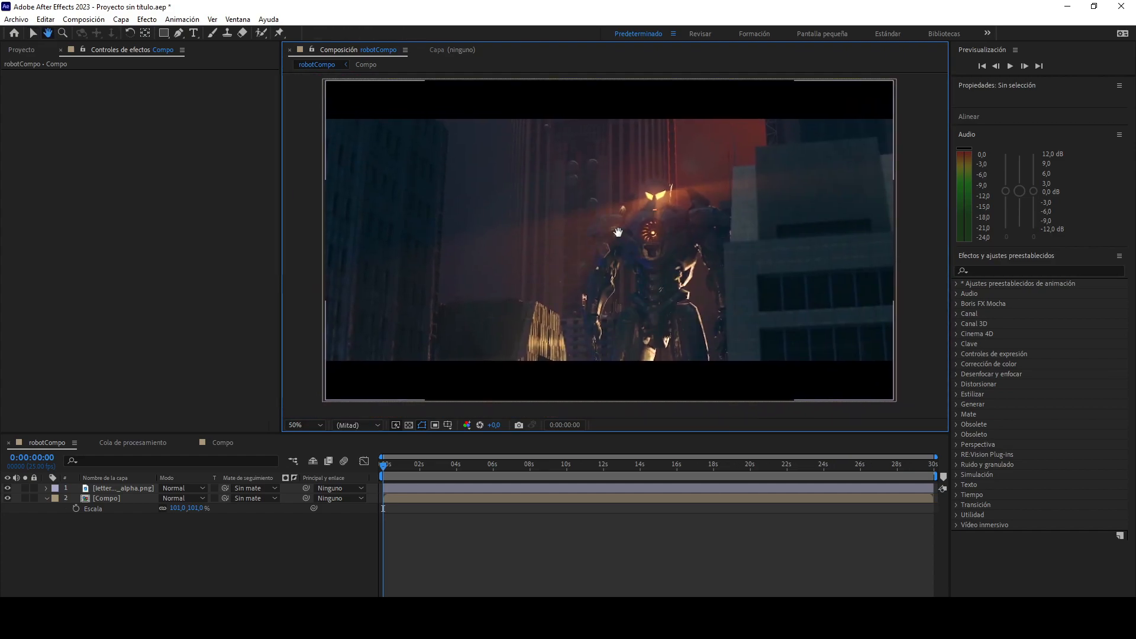
pyautogui.scroll(1, 609, 246)
pyautogui.moveTo(609, 247); pyautogui.dragTo(608, 161)
pyautogui.press('v')
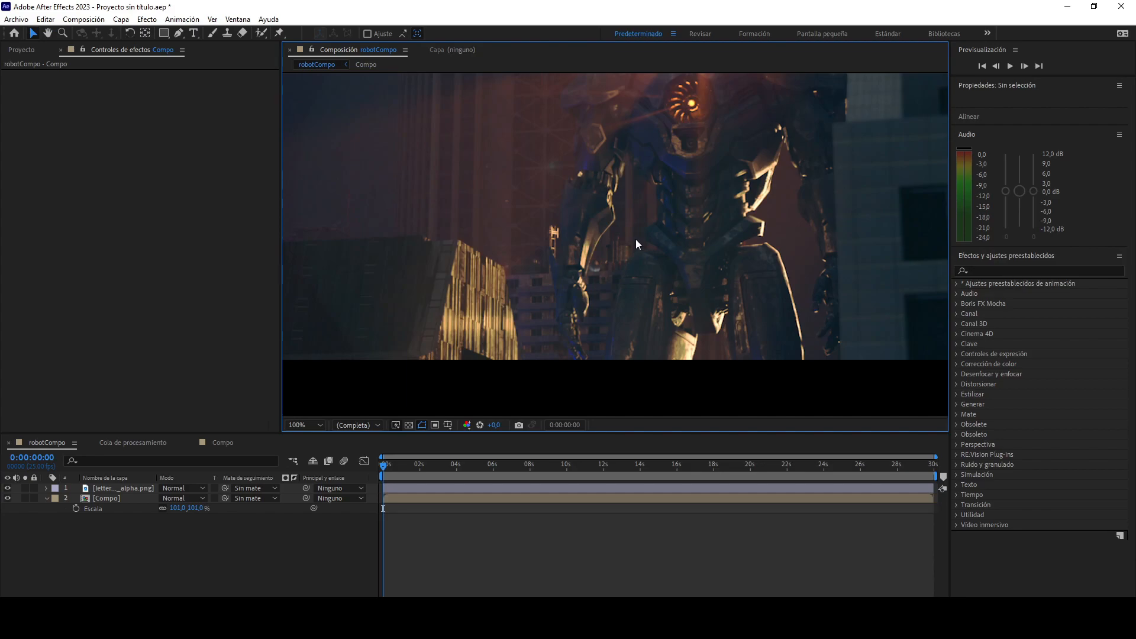
pyautogui.moveTo(636, 239); pyautogui.dragTo(508, 376)
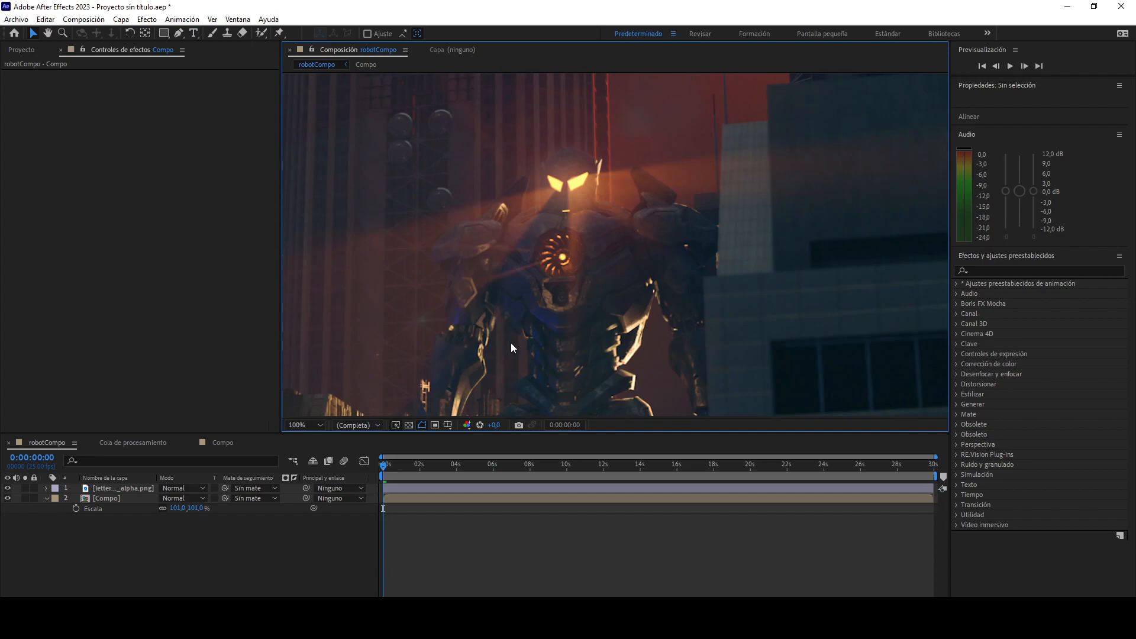
pyautogui.scroll(-3, 510, 343)
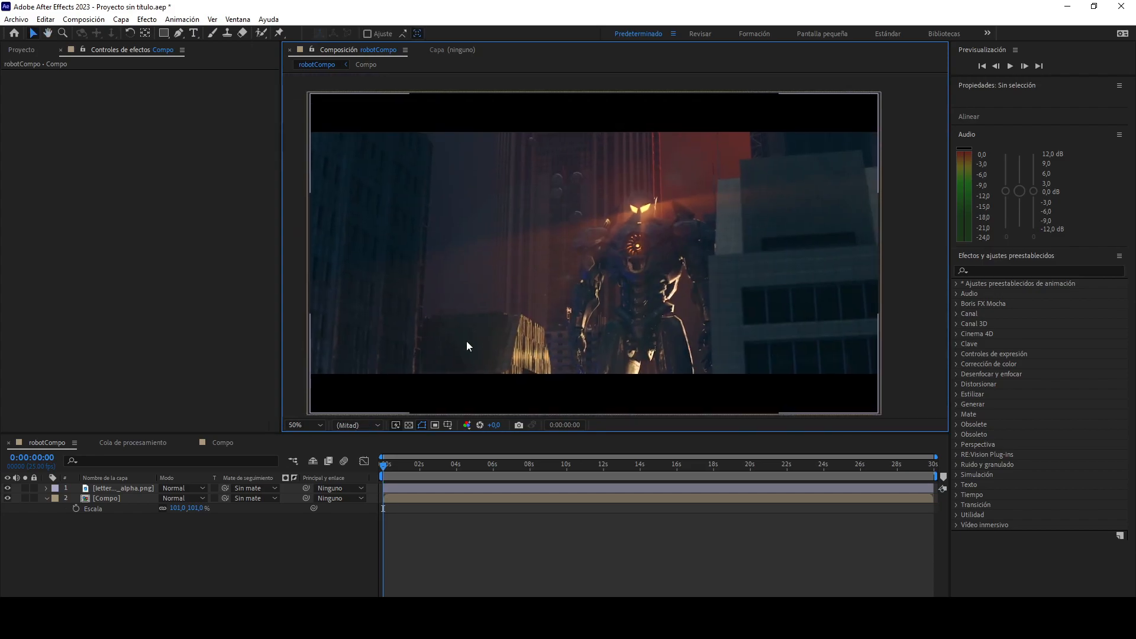